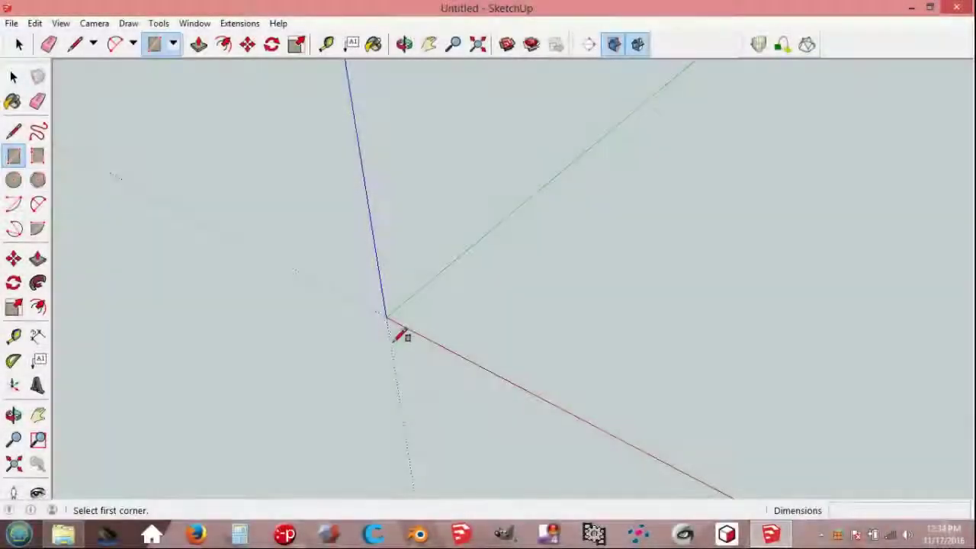
Step: Draw a small square starting at the axes origin
{"action": "left_click", "coordinate": [388, 317]}
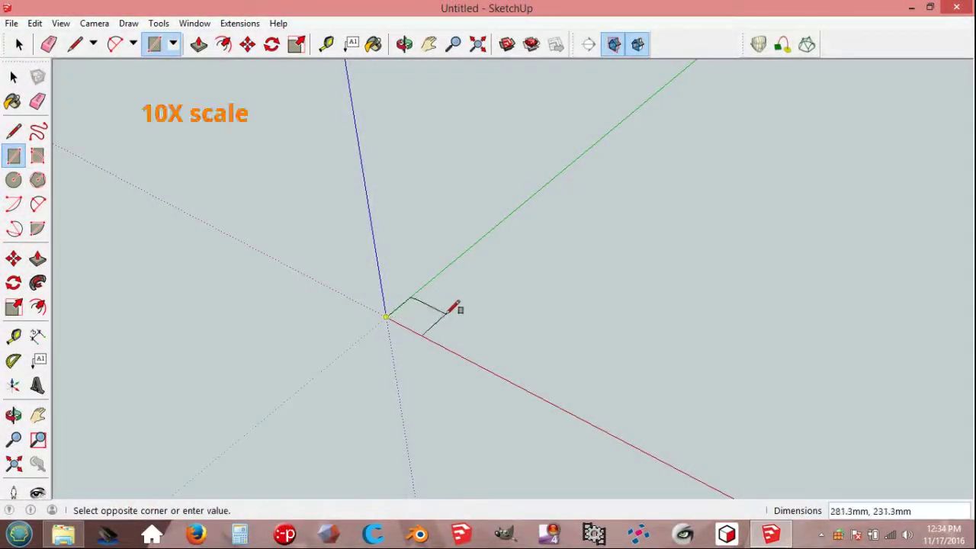
{"action": "type", "text": "100,100"}
{"action": "key", "text": "Return"}
{"action": "scroll", "coordinate": [347, 303], "scroll_direction": "up", "scroll_amount": 2}
{"action": "scroll", "coordinate": [366, 317], "scroll_direction": "up", "scroll_amount": 3}
{"action": "scroll", "coordinate": [381, 305], "scroll_direction": "up", "scroll_amount": 2}
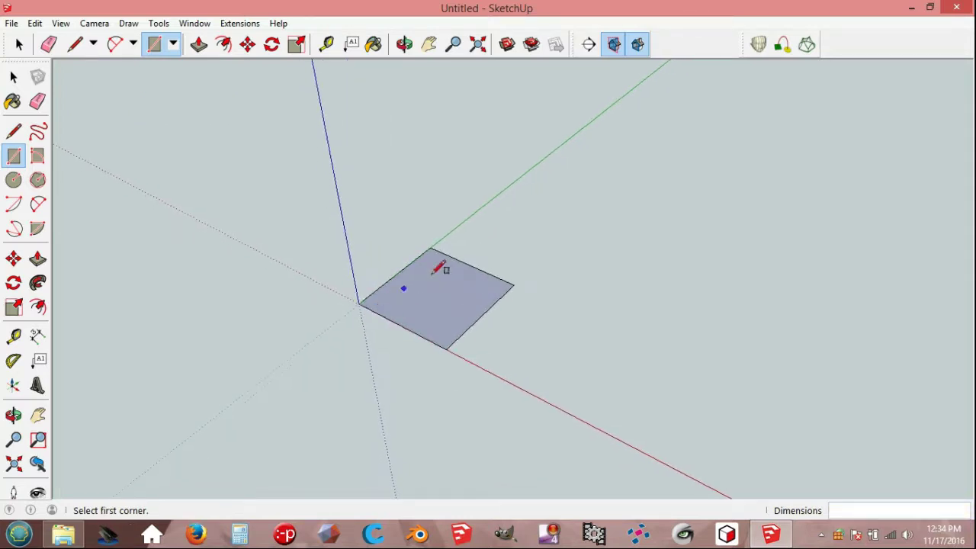
Step: Add a 200 by 200 square at its corner, then a 300 by 300 square beyond that
{"action": "left_click", "coordinate": [432, 247]}
{"action": "type", "text": "200,200"}
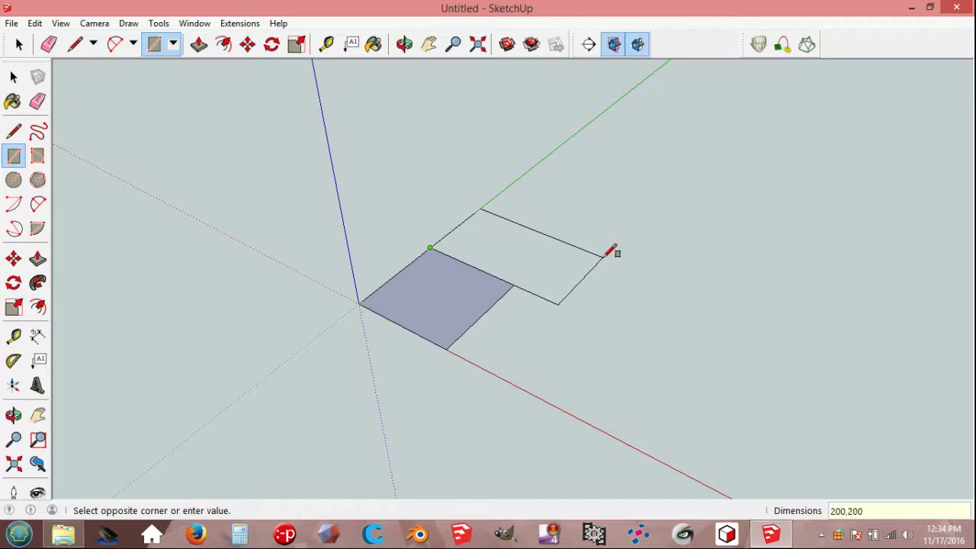
{"action": "key", "text": "Return"}
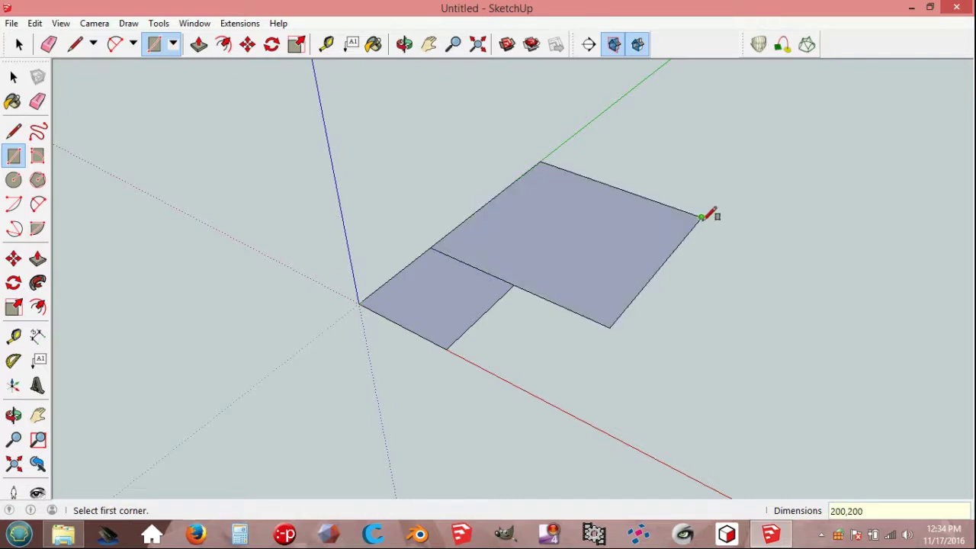
{"action": "left_click", "coordinate": [702, 217]}
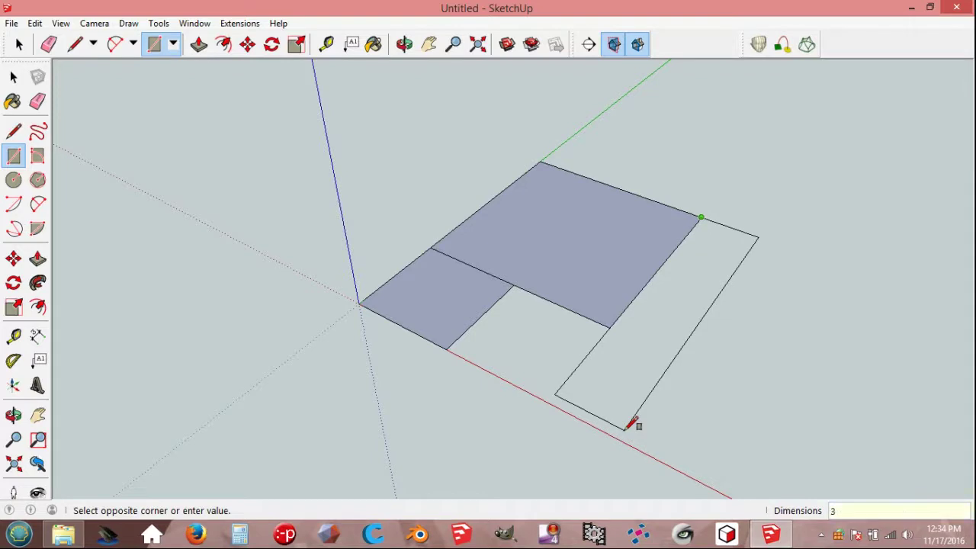
{"action": "type", "text": "300,300"}
{"action": "key", "text": "Return"}
{"action": "scroll", "coordinate": [633, 421], "scroll_direction": "down", "scroll_amount": 2}
{"action": "scroll", "coordinate": [631, 418], "scroll_direction": "down", "scroll_amount": 2}
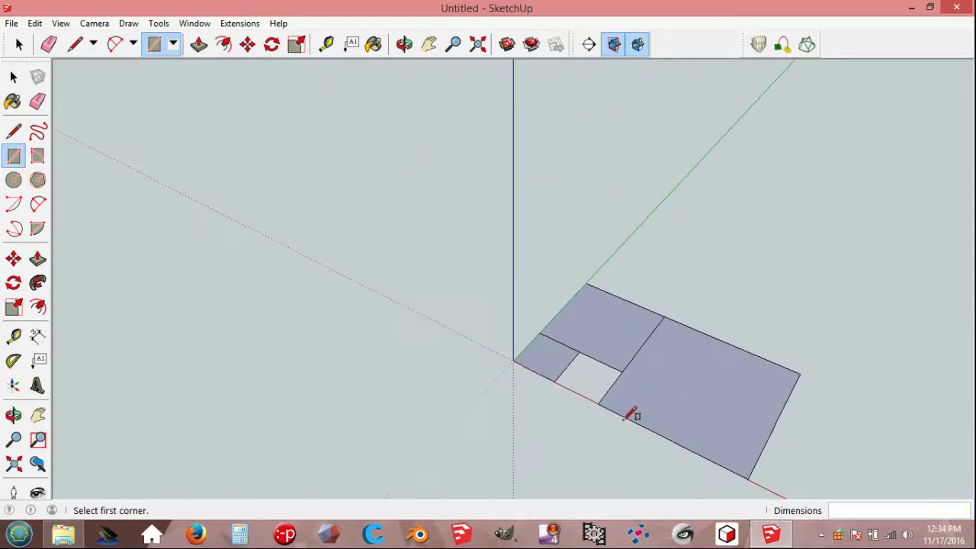
{"action": "middle_click_drag", "start_coordinate": [571, 412], "coordinate": [669, 470]}
{"action": "scroll", "coordinate": [638, 343], "scroll_direction": "up", "scroll_amount": 2}
{"action": "scroll", "coordinate": [634, 333], "scroll_direction": "up", "scroll_amount": 1}
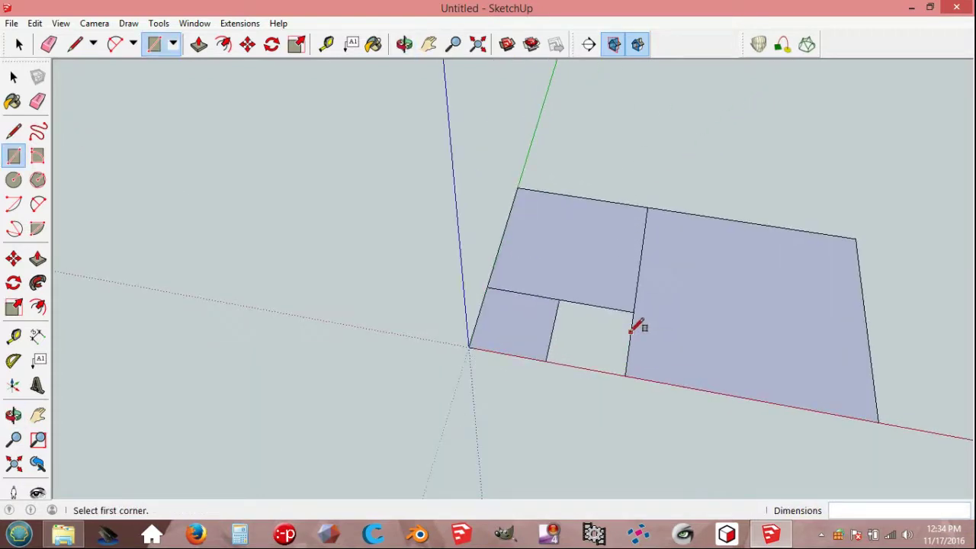
{"action": "key", "text": "c"}
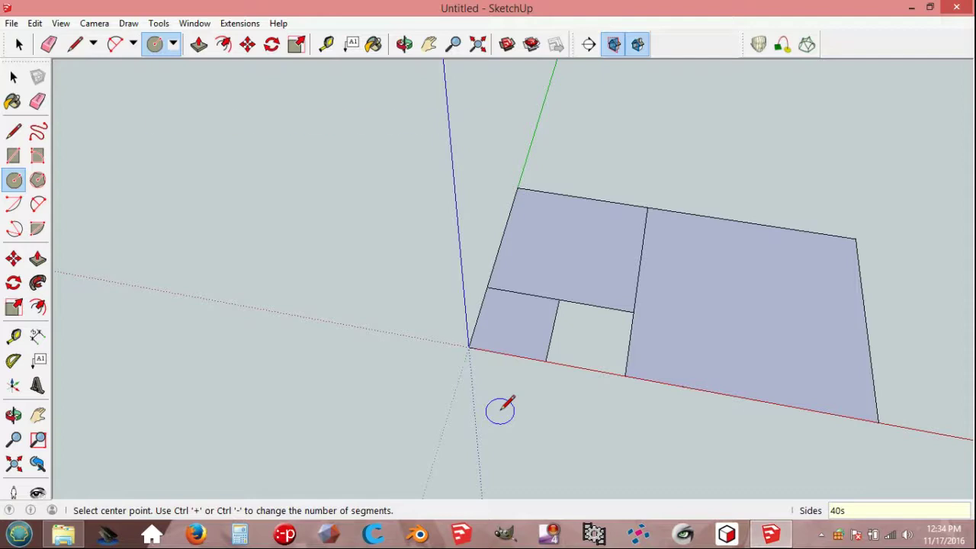
Step: Draw three nested circles on square corners: 100 mm, a larger one, and 300 mm radius
{"action": "scroll", "coordinate": [519, 348], "scroll_direction": "up", "scroll_amount": 2}
{"action": "scroll", "coordinate": [527, 336], "scroll_direction": "up", "scroll_amount": 1}
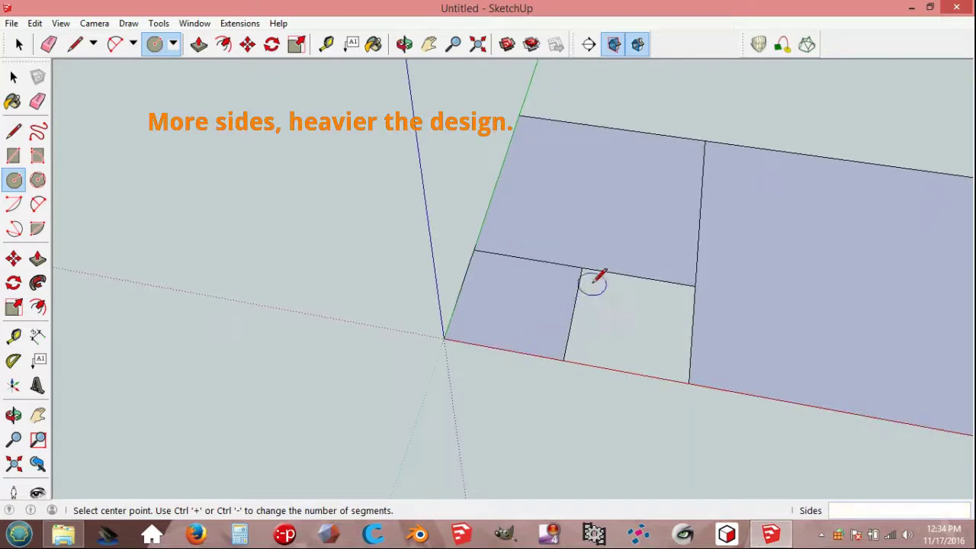
{"action": "left_click", "coordinate": [583, 268]}
{"action": "left_click", "coordinate": [566, 356]}
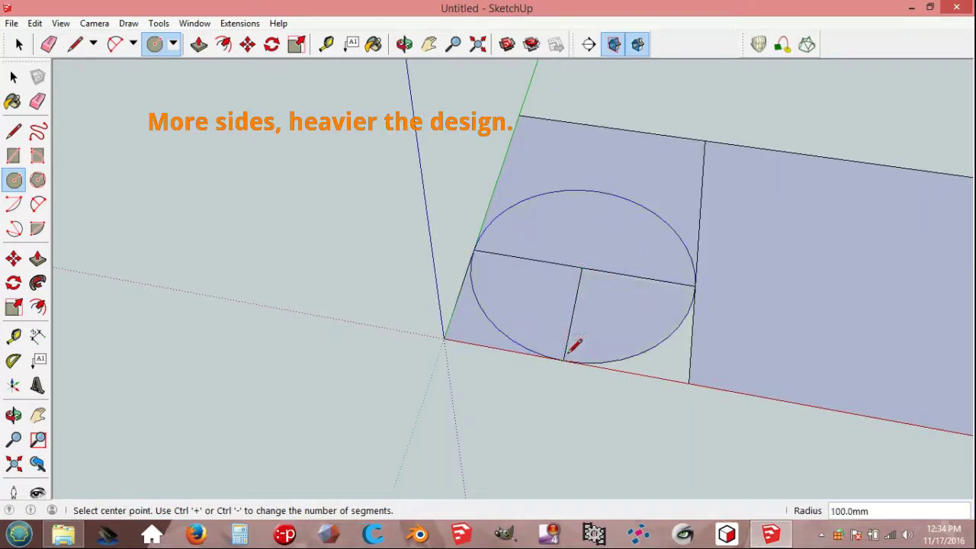
{"action": "left_click", "coordinate": [694, 286]}
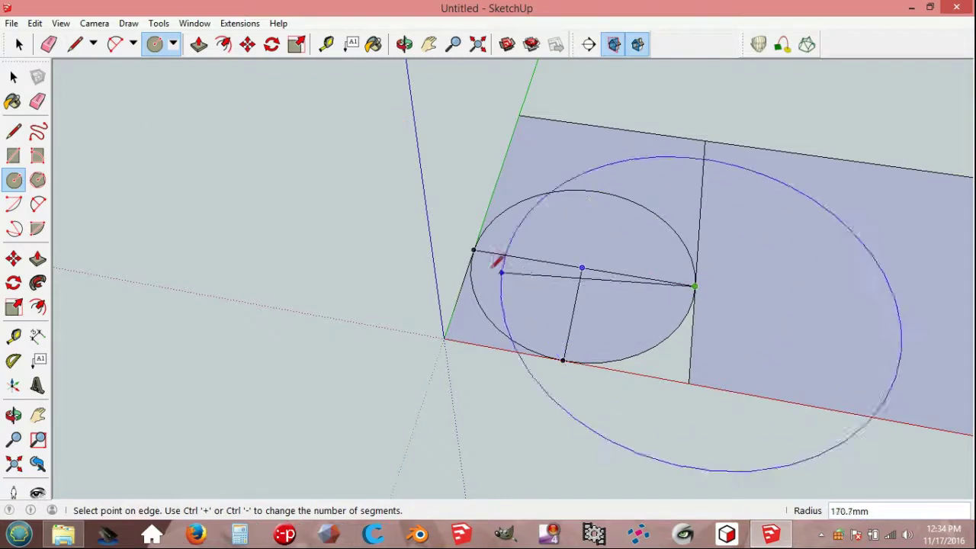
{"action": "left_click", "coordinate": [482, 246]}
{"action": "scroll", "coordinate": [573, 312], "scroll_direction": "down", "scroll_amount": 1}
{"action": "scroll", "coordinate": [644, 359], "scroll_direction": "down", "scroll_amount": 1}
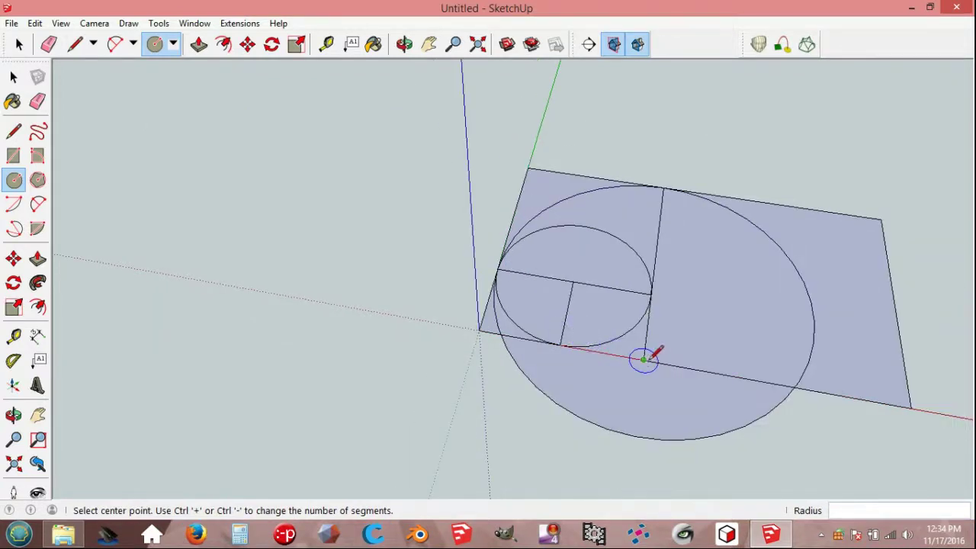
{"action": "left_click", "coordinate": [644, 358]}
{"action": "left_click", "coordinate": [911, 408]}
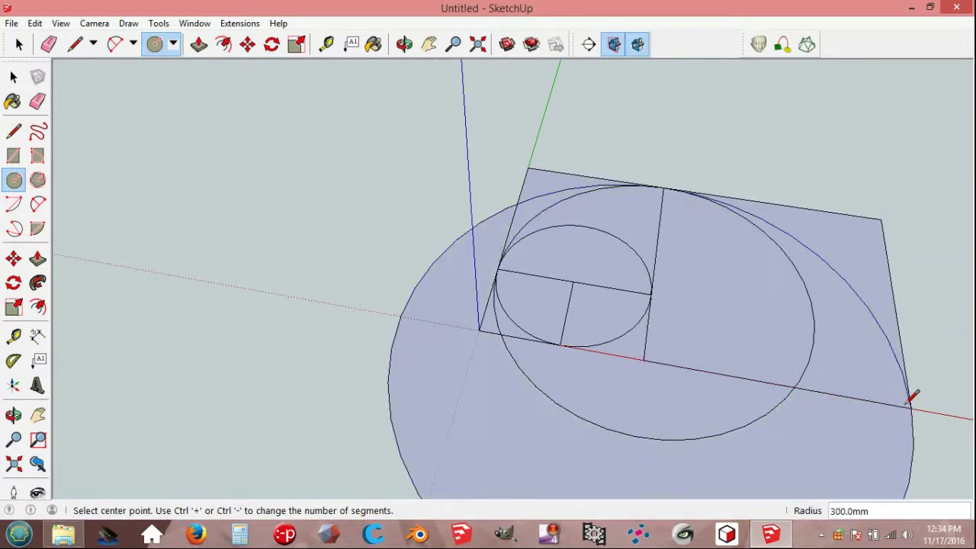
{"action": "left_click", "coordinate": [429, 43]}
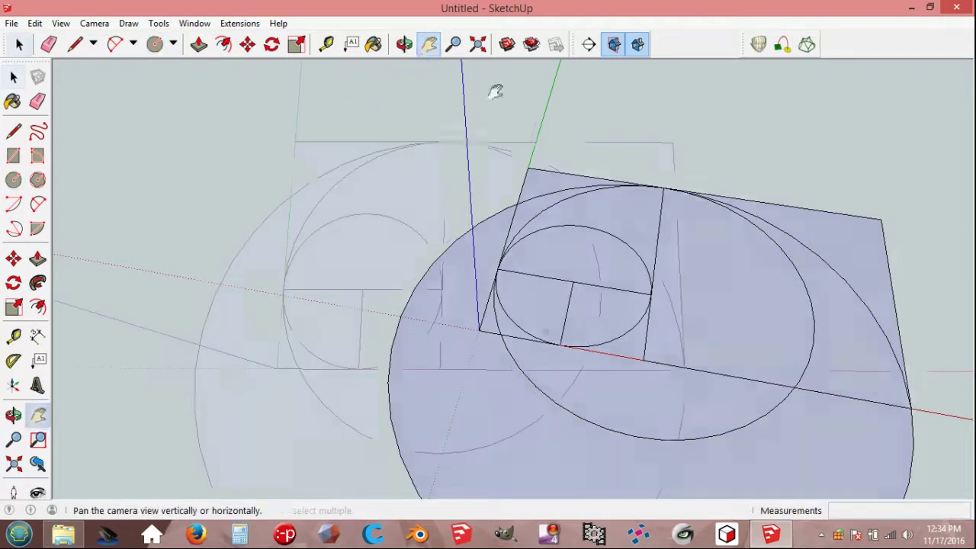
Step: In Top view, draw a straight line across the middle of the circles
{"action": "key", "text": "space"}
{"action": "key", "text": "l"}
{"action": "left_click", "coordinate": [442, 289]}
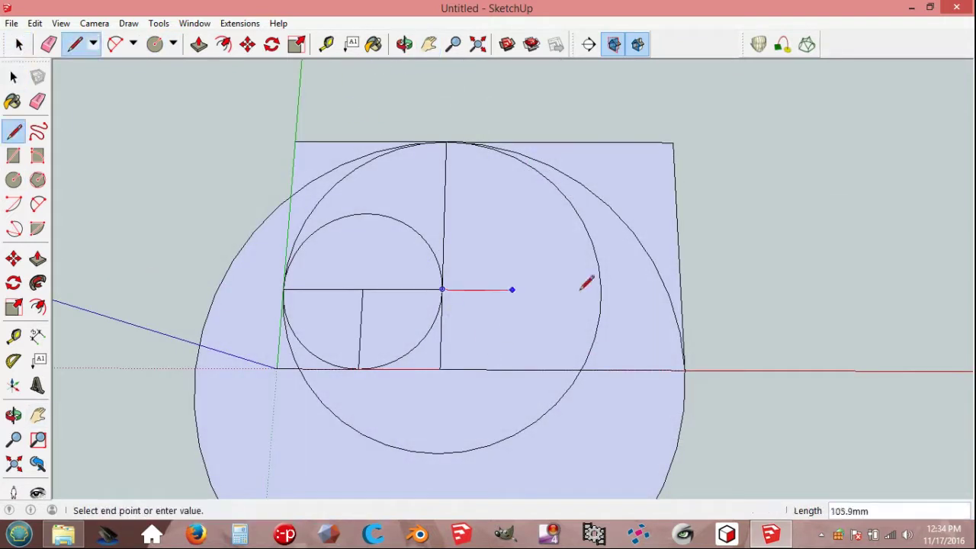
{"action": "left_click", "coordinate": [713, 291]}
{"action": "key", "text": "space"}
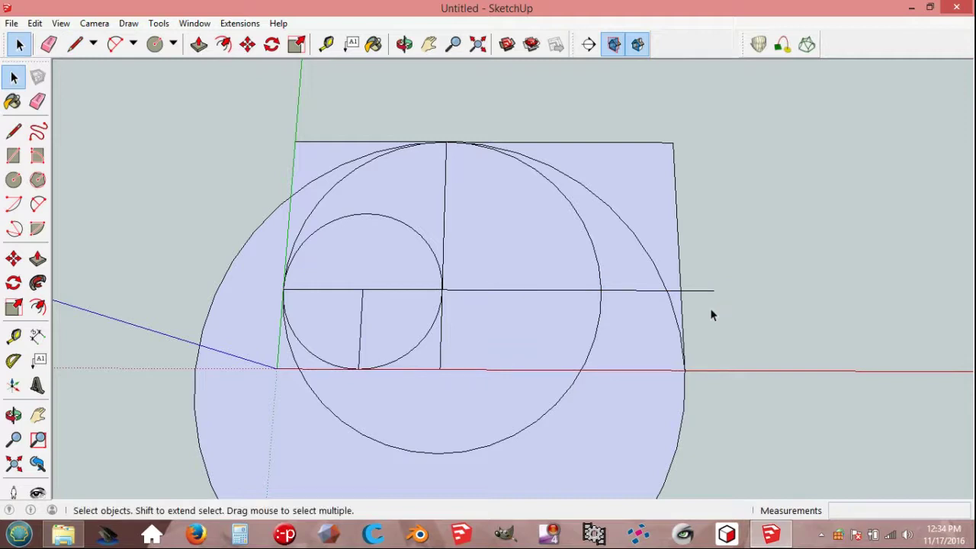
Step: Erase the square edges, lower circle halves and unwanted inner arcs
{"action": "key", "text": "e"}
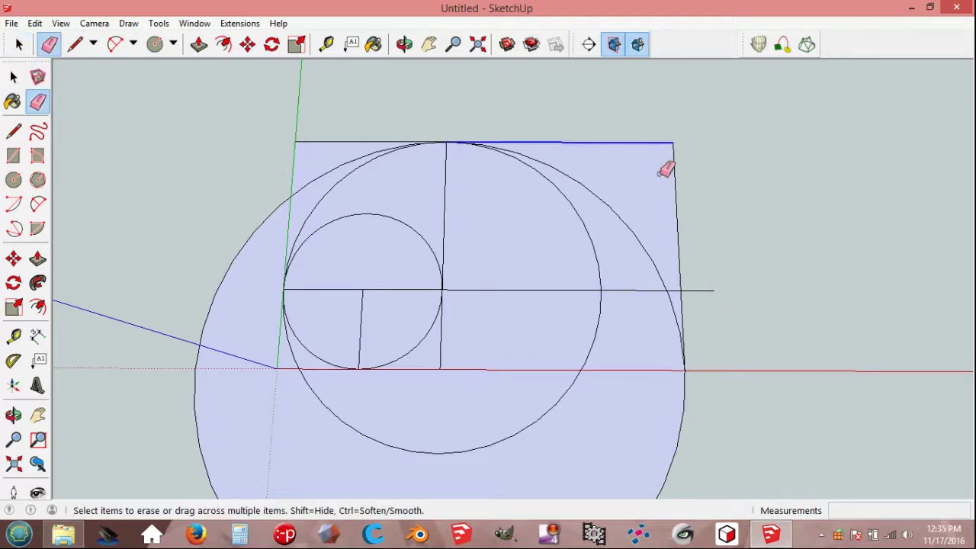
{"action": "left_click_drag", "start_coordinate": [665, 142], "coordinate": [708, 283]}
{"action": "left_click_drag", "start_coordinate": [385, 245], "coordinate": [587, 228]}
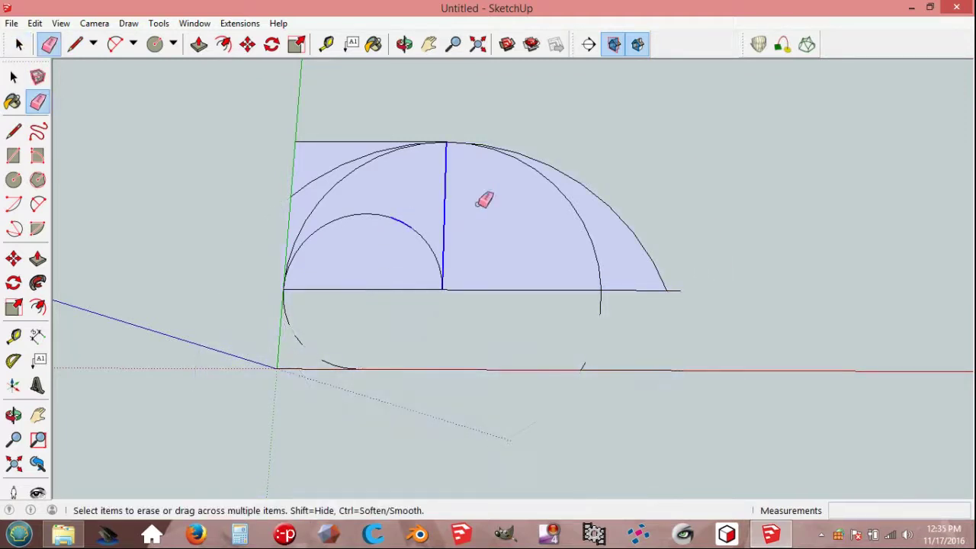
{"action": "left_click_drag", "start_coordinate": [308, 196], "coordinate": [351, 130]}
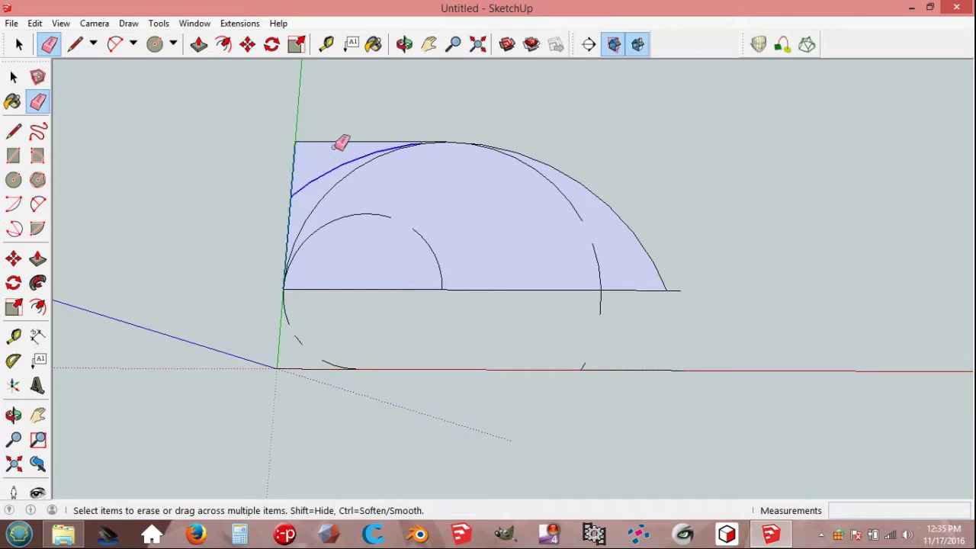
Step: Run Extensions > CleanUp > Erase Stray Edges, then select the half-disc face
{"action": "left_click", "coordinate": [239, 23]}
{"action": "mouse_move", "coordinate": [258, 92]}
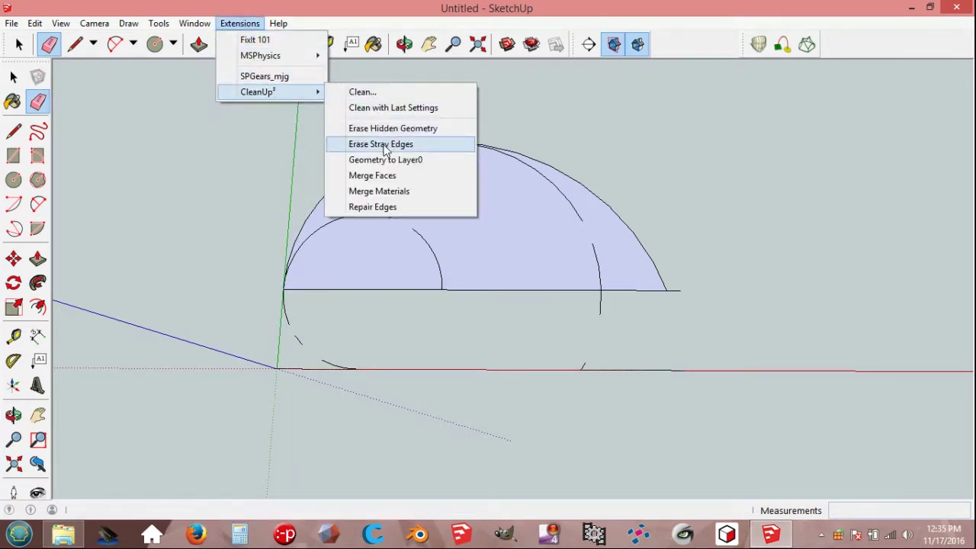
{"action": "left_click", "coordinate": [385, 148]}
{"action": "key", "text": "space"}
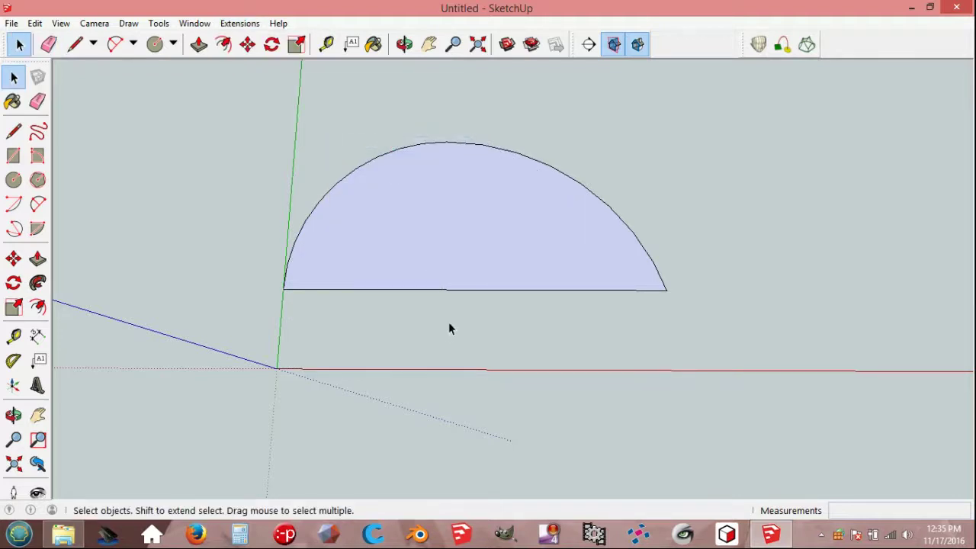
{"action": "double_click", "coordinate": [439, 258]}
Step: Make the half-disc a group and move its lower-left corner to the origin
{"action": "right_click", "coordinate": [438, 259]}
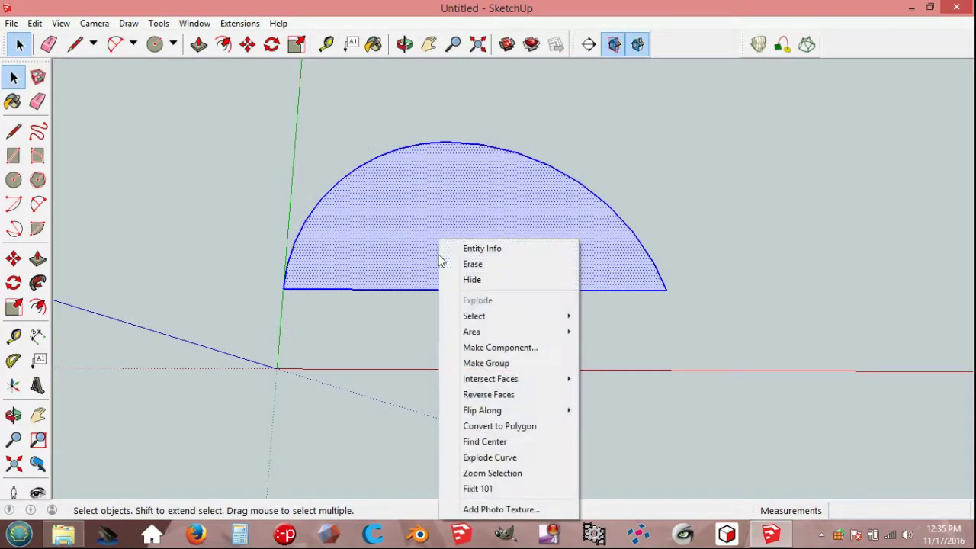
{"action": "left_click", "coordinate": [498, 370]}
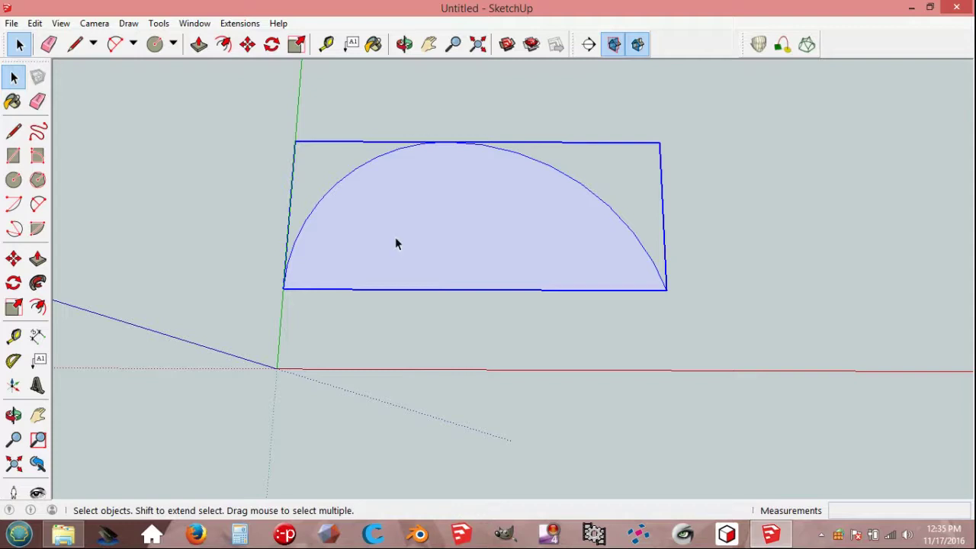
{"action": "key", "text": "m"}
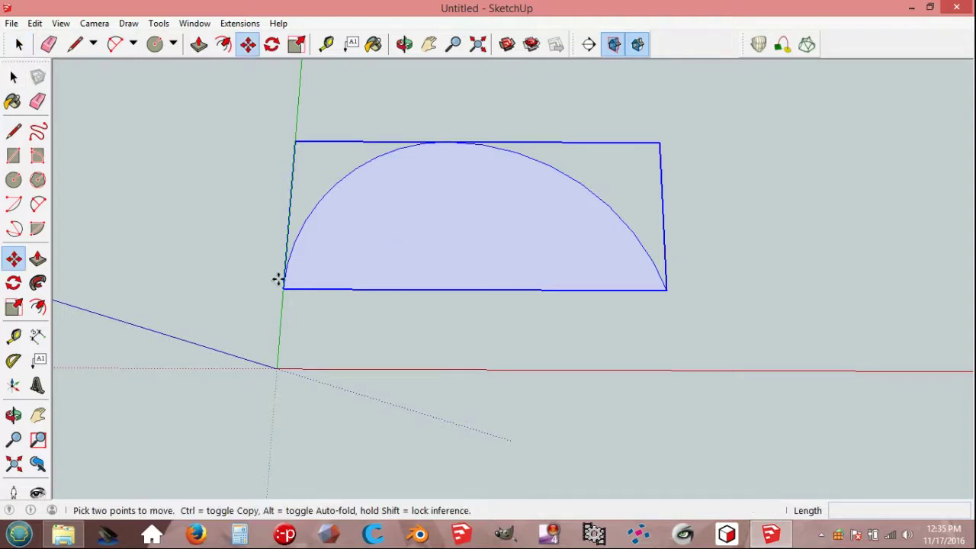
{"action": "left_click", "coordinate": [283, 287]}
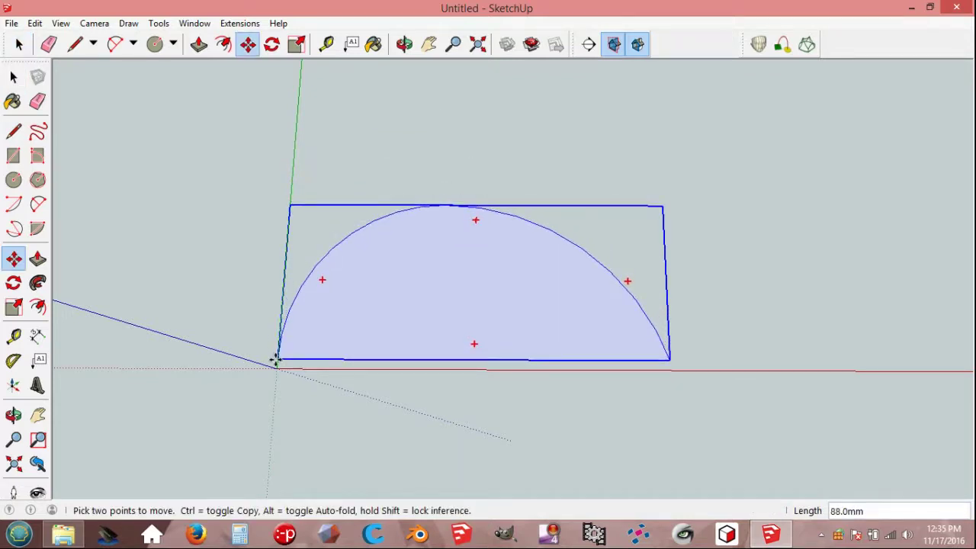
{"action": "left_click", "coordinate": [277, 369]}
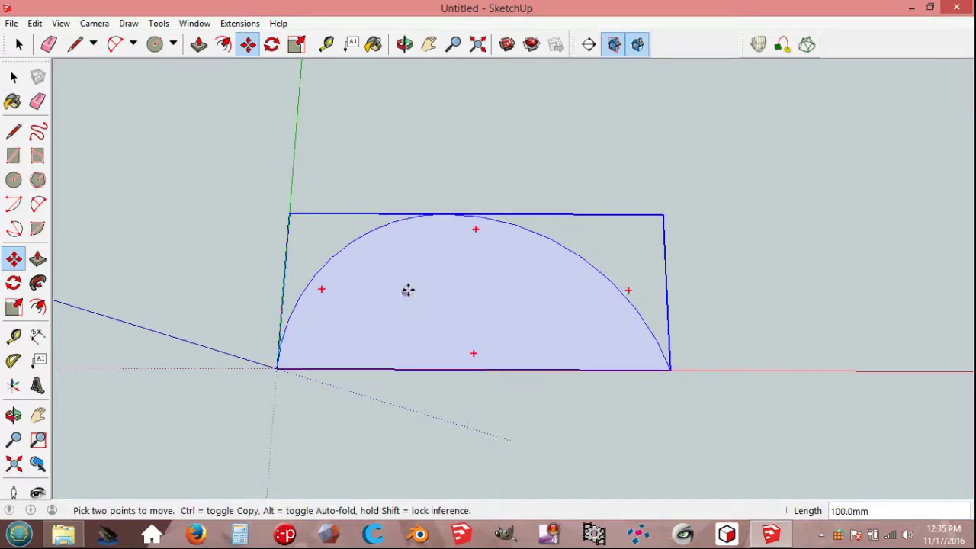
Step: Scale the group along the green axis to flatten it into a half-ellipse
{"action": "key", "text": "s"}
{"action": "left_click_drag", "start_coordinate": [476, 214], "coordinate": [478, 275]}
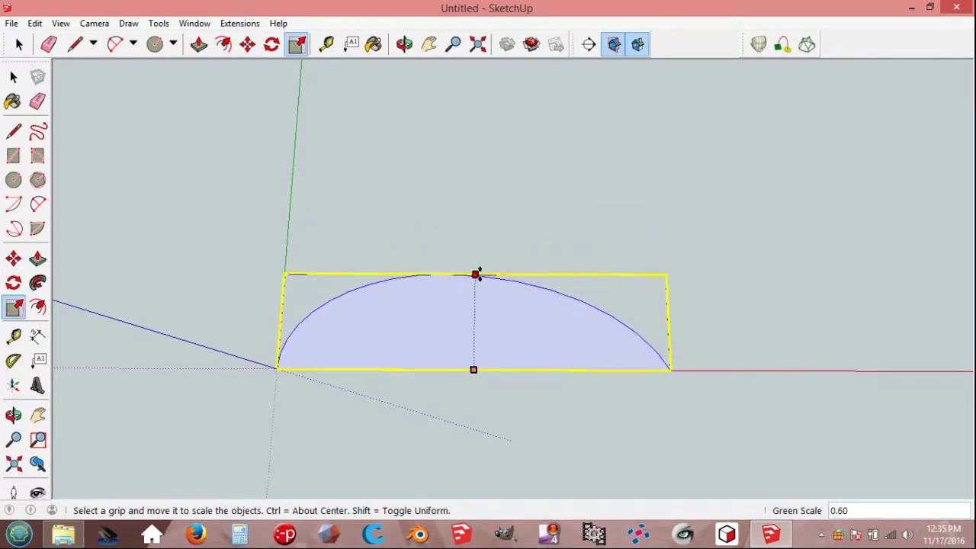
{"action": "key", "text": "space"}
{"action": "key", "text": "o"}
{"action": "left_click_drag", "start_coordinate": [239, 377], "coordinate": [602, 63]}
{"action": "left_click", "coordinate": [614, 45]}
{"action": "key", "text": "space"}
Step: Rotate the half-ellipse 90 degrees to stand upright on the red axis
{"action": "key", "text": "q"}
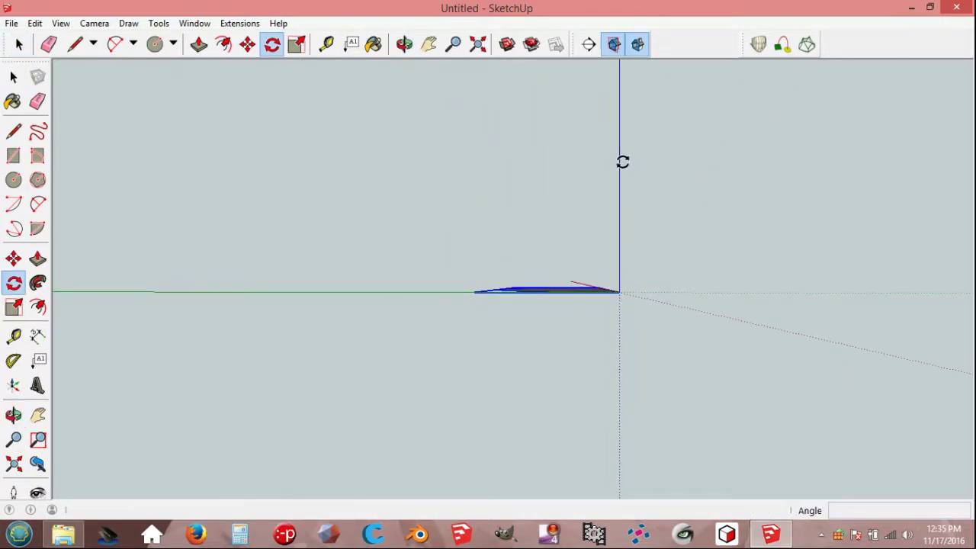
{"action": "left_click", "coordinate": [622, 291]}
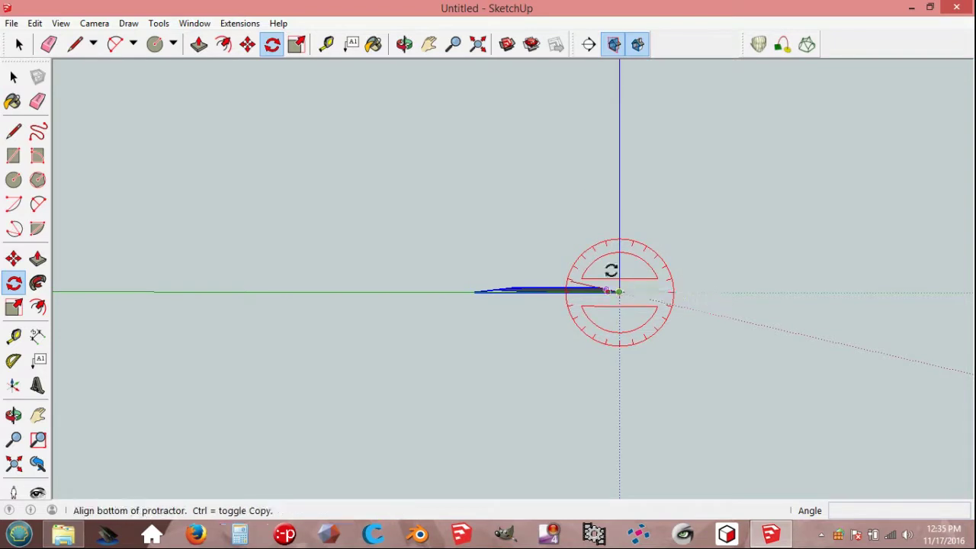
{"action": "left_click", "coordinate": [622, 151]}
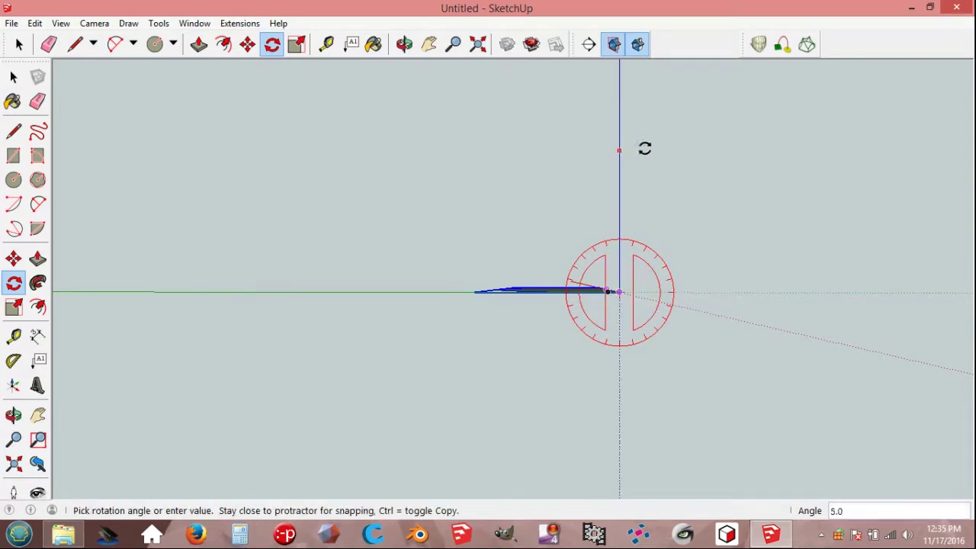
{"action": "left_click", "coordinate": [738, 293]}
{"action": "mouse_move", "coordinate": [736, 283]}
{"action": "middle_mouse_down"}
{"action": "mouse_move", "coordinate": [354, 297]}
{"action": "mouse_move", "coordinate": [394, 355]}
{"action": "middle_mouse_up"}
{"action": "key", "text": "space"}
{"action": "scroll", "coordinate": [395, 356], "scroll_direction": "down", "scroll_amount": 2}
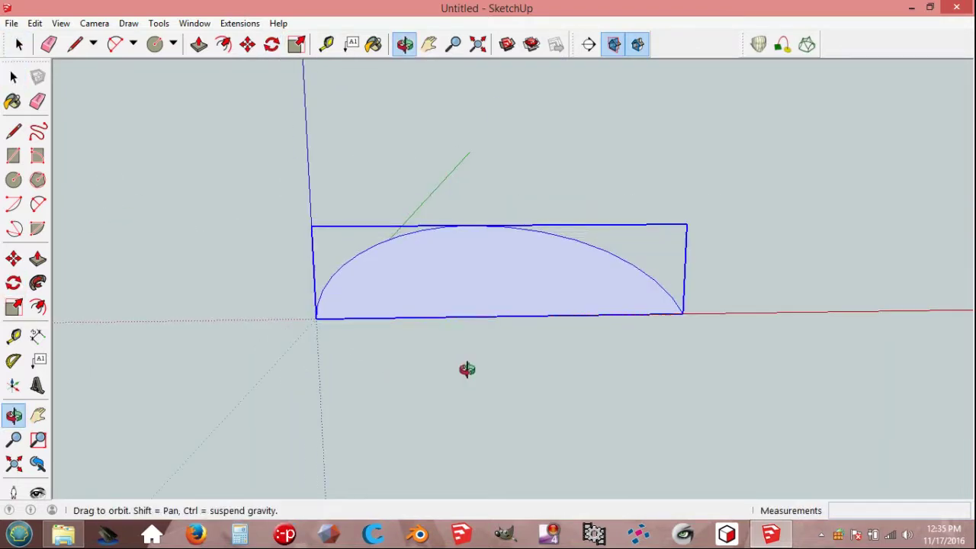
{"action": "middle_click_drag", "start_coordinate": [466, 369], "coordinate": [433, 379]}
{"action": "left_click", "coordinate": [426, 372]}
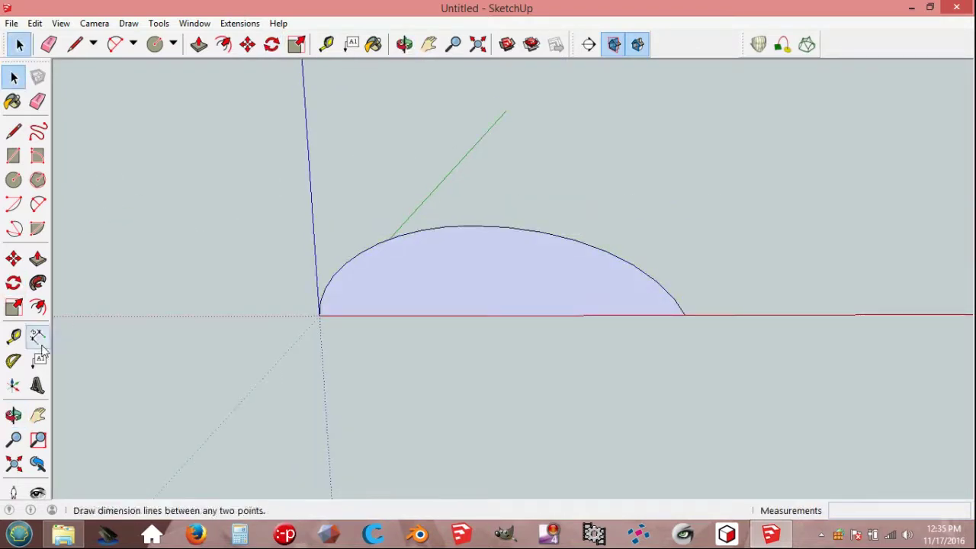
Step: Tape-measure the base from the origin to the arc's end and resize the model to 1000 mm
{"action": "left_click", "coordinate": [13, 336]}
{"action": "left_click", "coordinate": [326, 306]}
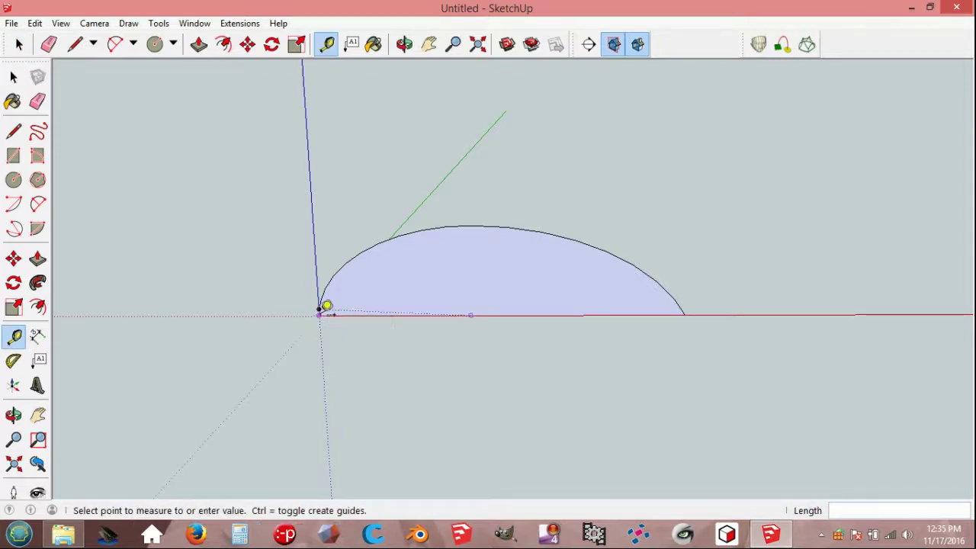
{"action": "left_click", "coordinate": [694, 306]}
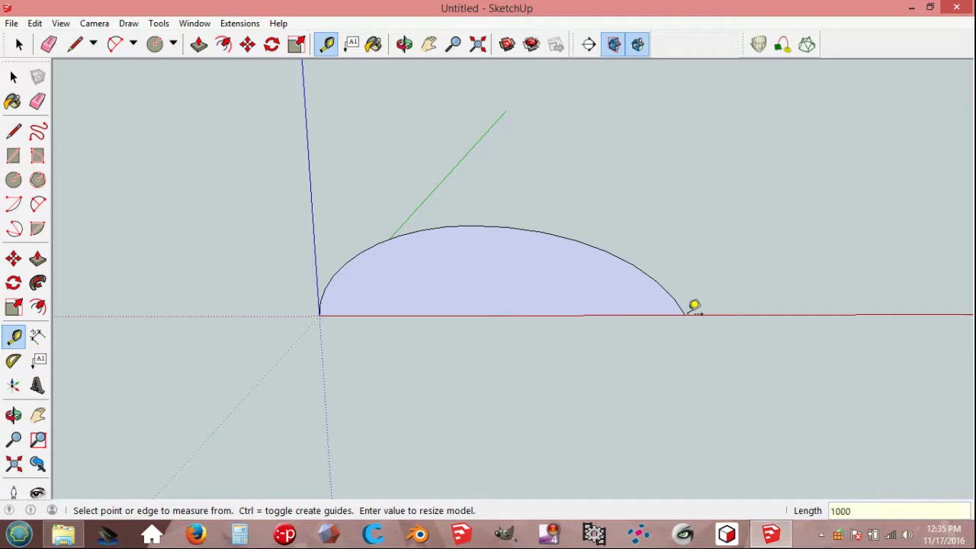
{"action": "key", "text": "Return"}
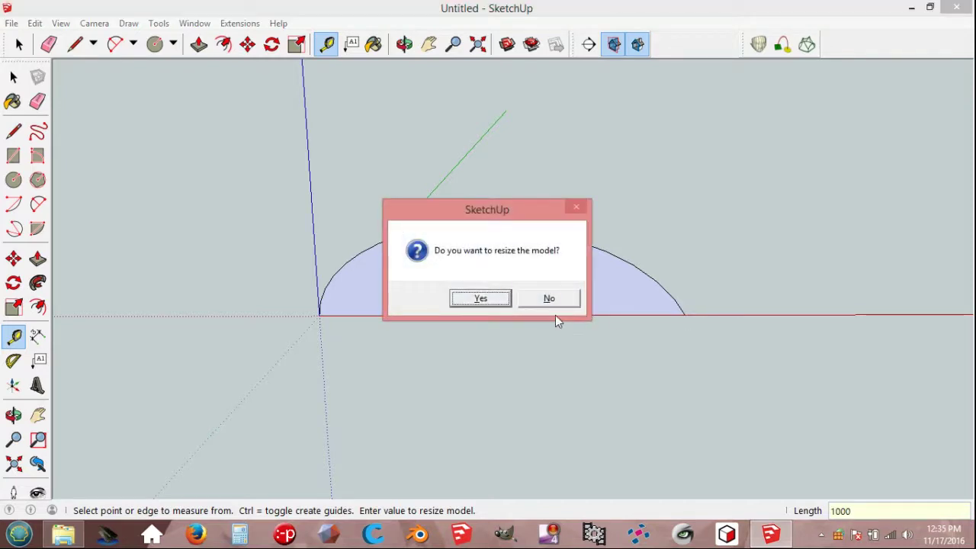
{"action": "left_click", "coordinate": [480, 301]}
{"action": "key", "text": "space"}
{"action": "scroll", "coordinate": [526, 298], "scroll_direction": "down", "scroll_amount": 2}
{"action": "scroll", "coordinate": [553, 299], "scroll_direction": "down", "scroll_amount": 2}
{"action": "scroll", "coordinate": [568, 293], "scroll_direction": "down", "scroll_amount": 1}
{"action": "scroll", "coordinate": [561, 298], "scroll_direction": "down", "scroll_amount": 2}
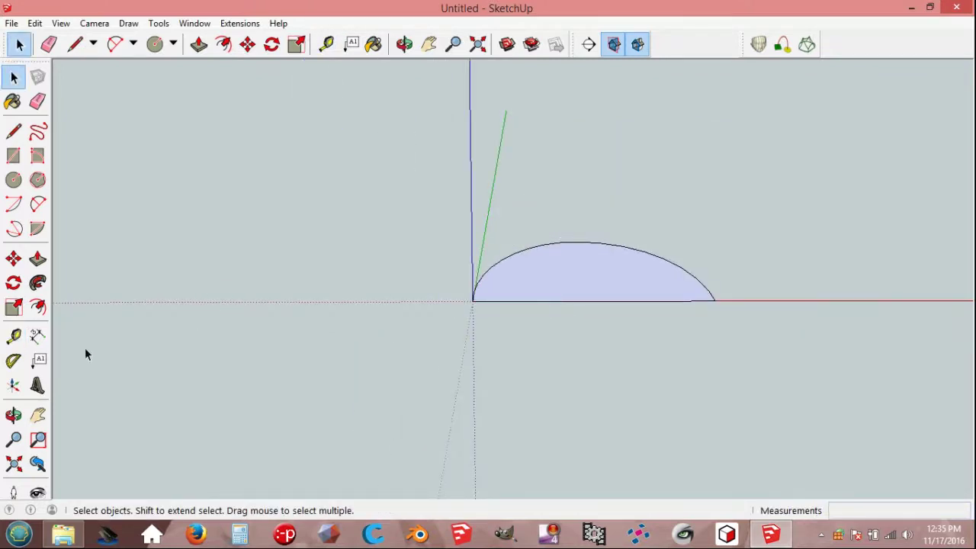
{"action": "left_click", "coordinate": [13, 361]}
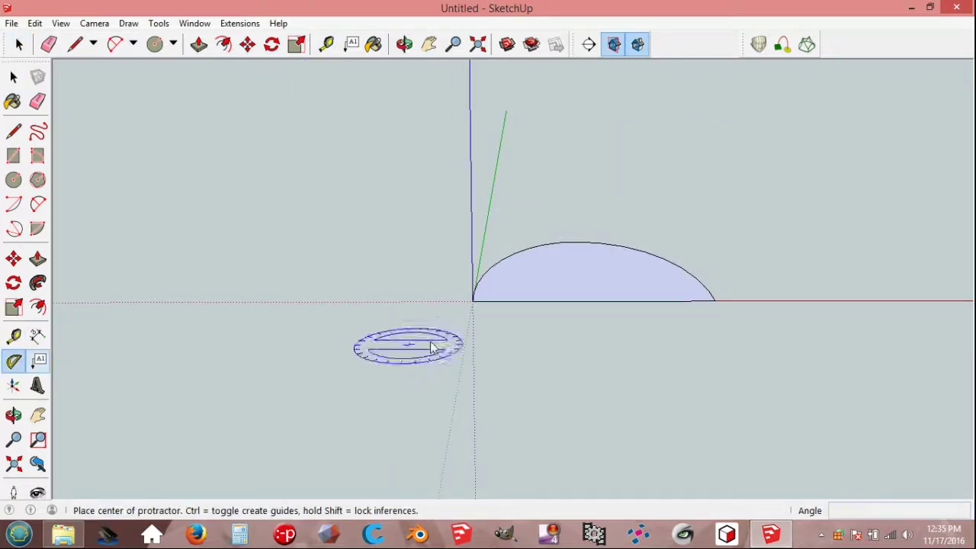
Step: Place a 60° guide line through the origin, measured from the red axis
{"action": "left_click", "coordinate": [473, 300]}
{"action": "left_click", "coordinate": [822, 302]}
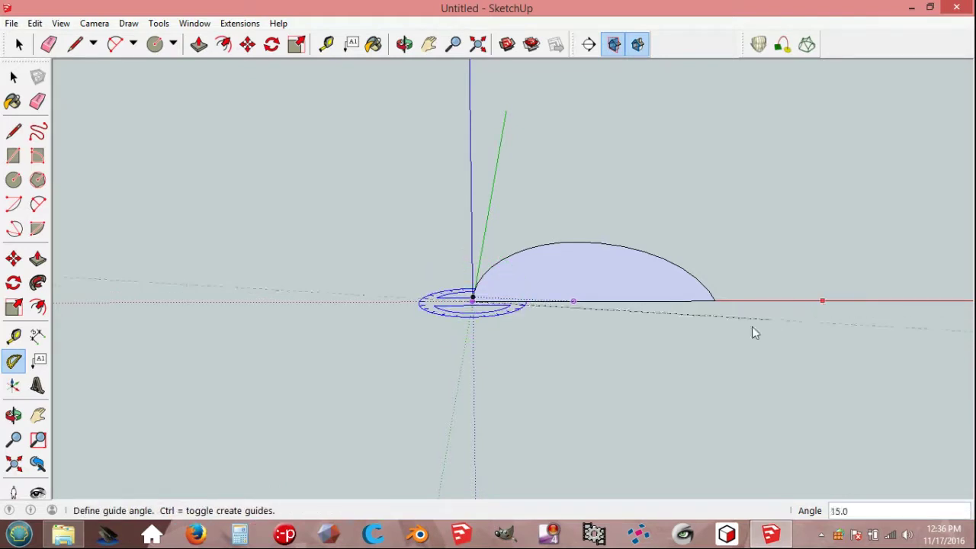
{"action": "type", "text": "0"}
{"action": "key", "text": "Return"}
{"action": "middle_click_drag", "start_coordinate": [681, 351], "coordinate": [618, 379]}
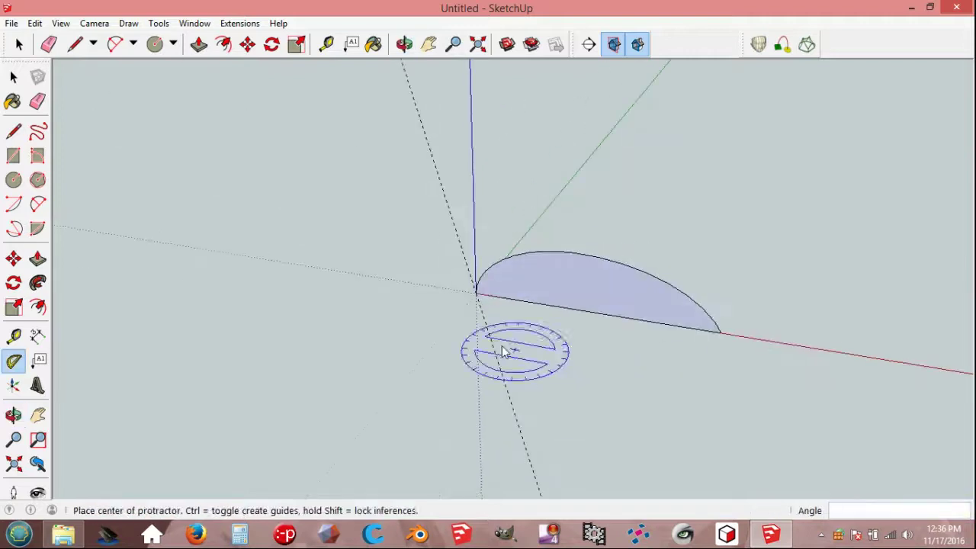
Step: Add a second 60° guide line through the origin off the red axis
{"action": "left_click", "coordinate": [476, 292]}
{"action": "left_click", "coordinate": [750, 339]}
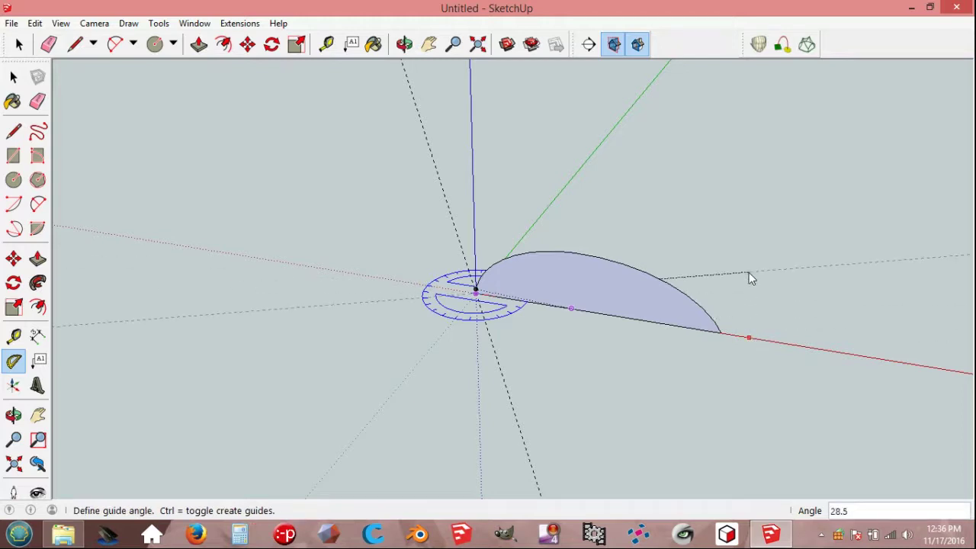
{"action": "type", "text": "0"}
{"action": "key", "text": "Return"}
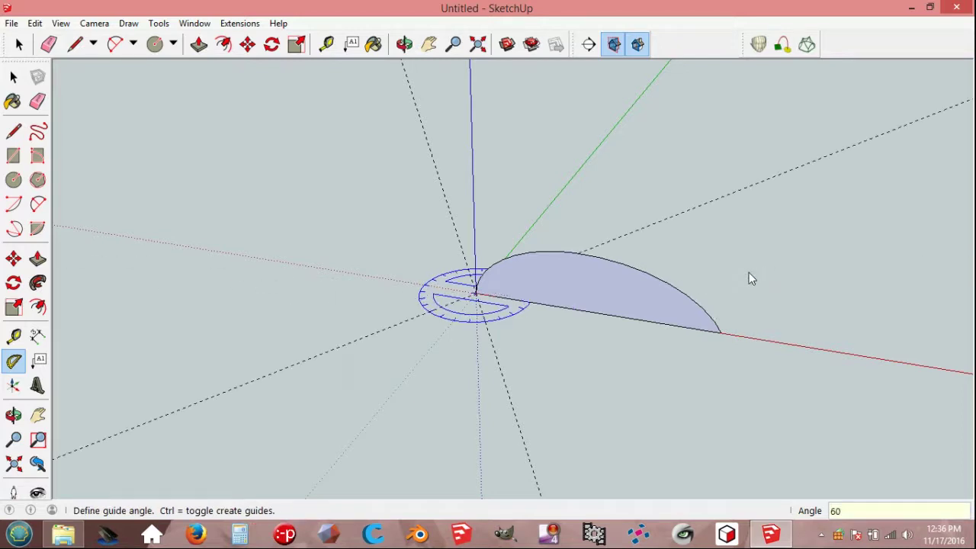
{"action": "key", "text": "space"}
{"action": "key", "text": "l"}
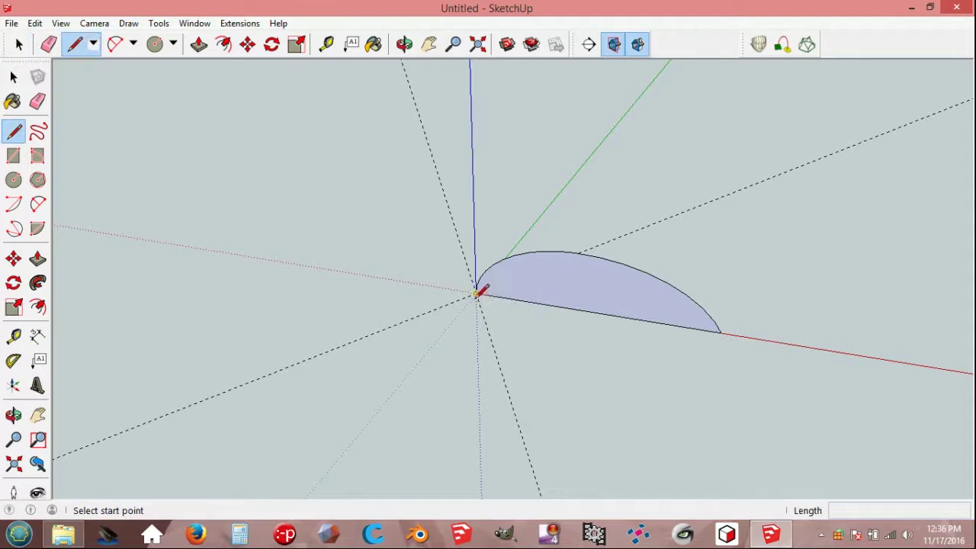
Step: Draw a line from the origin along the 60° guide
{"action": "left_click", "coordinate": [476, 293]}
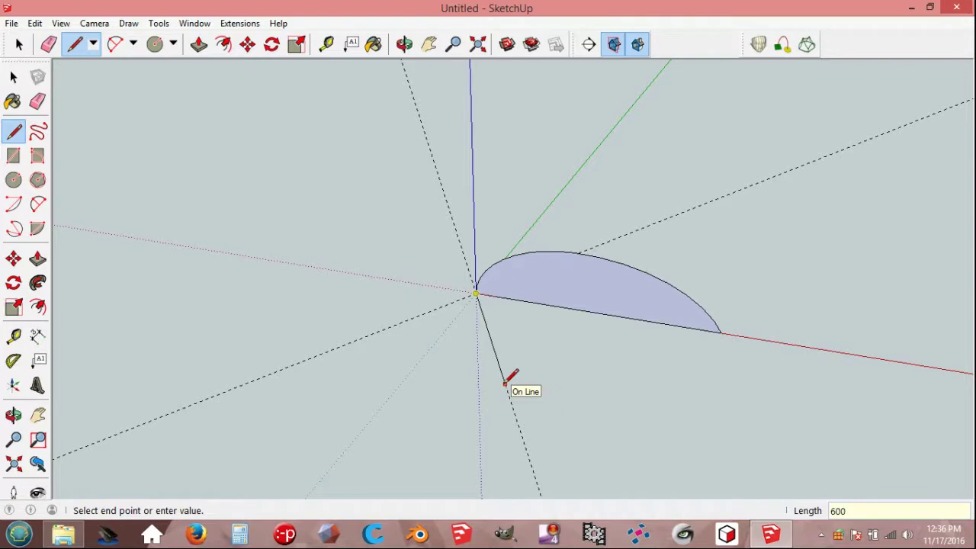
{"action": "middle_click_drag", "start_coordinate": [641, 305], "coordinate": [334, 340]}
{"action": "mouse_move", "coordinate": [600, 309]}
{"action": "middle_mouse_down"}
{"action": "mouse_move", "coordinate": [570, 353]}
{"action": "mouse_move", "coordinate": [534, 347]}
{"action": "middle_mouse_up"}
{"action": "left_click", "coordinate": [574, 289]}
{"action": "left_click", "coordinate": [573, 289]}
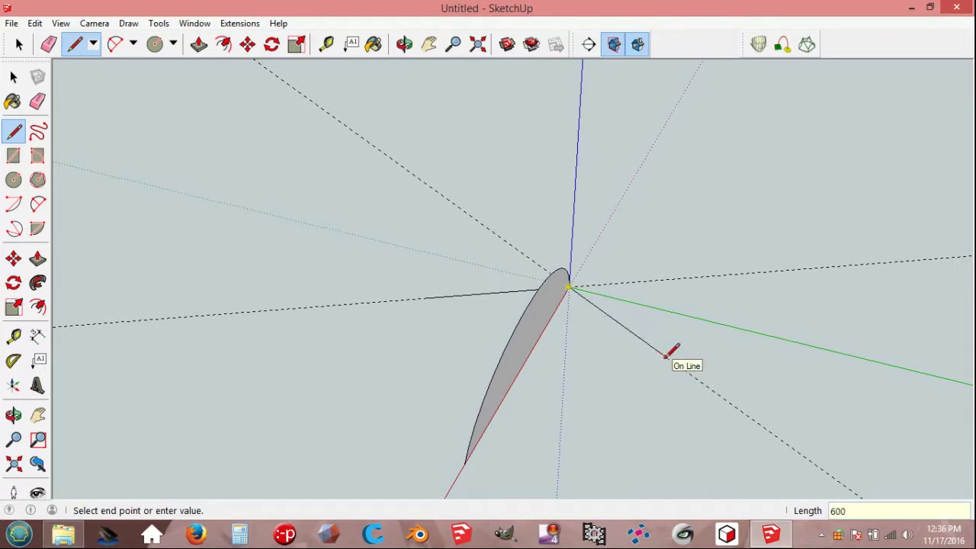
{"action": "key", "text": "space"}
{"action": "mouse_move", "coordinate": [388, 317]}
{"action": "middle_mouse_down"}
{"action": "mouse_move", "coordinate": [534, 389]}
{"action": "mouse_move", "coordinate": [728, 330]}
{"action": "mouse_move", "coordinate": [361, 377]}
{"action": "middle_mouse_up"}
Step: Add a 2-Point Arc from the line's end back to the red axis, closed with a chord
{"action": "key", "text": "a"}
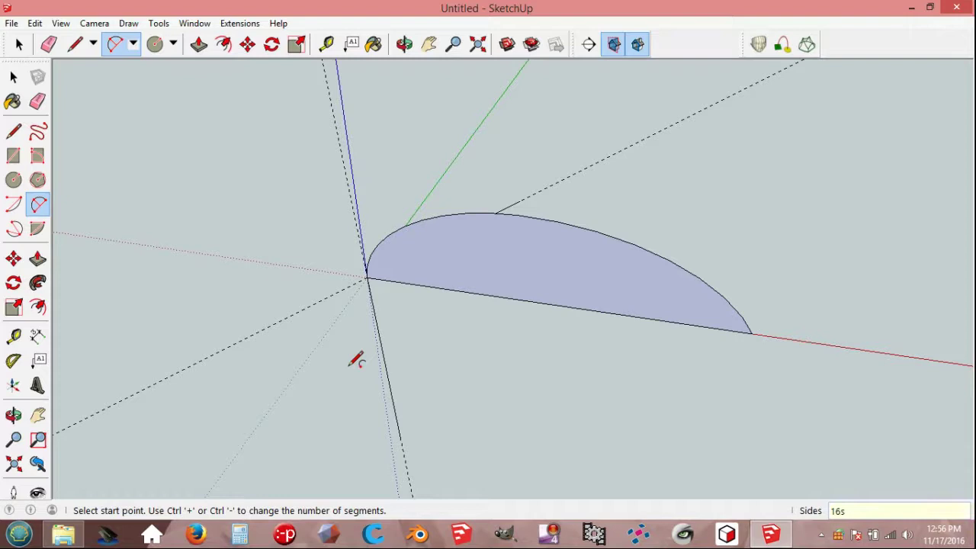
{"action": "left_click", "coordinate": [399, 439]}
{"action": "left_click", "coordinate": [520, 202]}
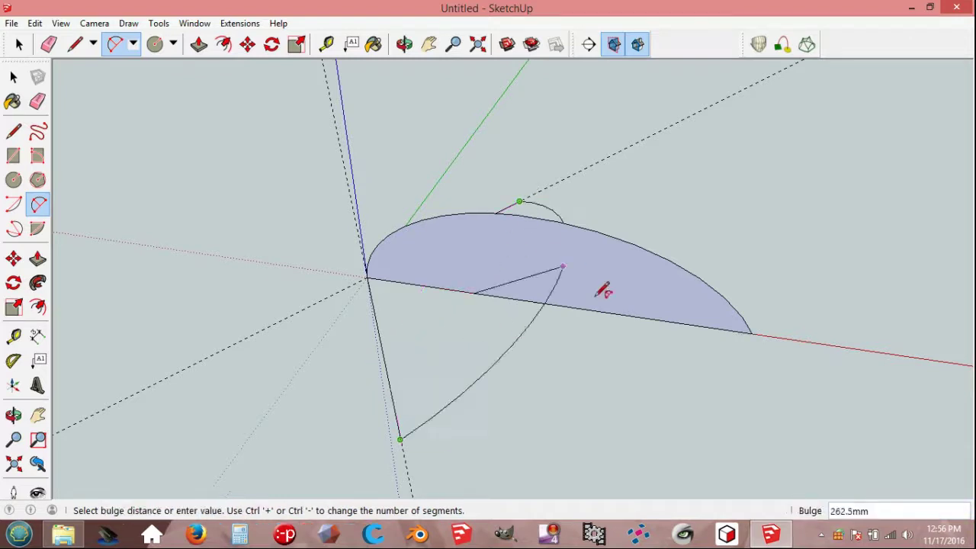
{"action": "left_click", "coordinate": [753, 333]}
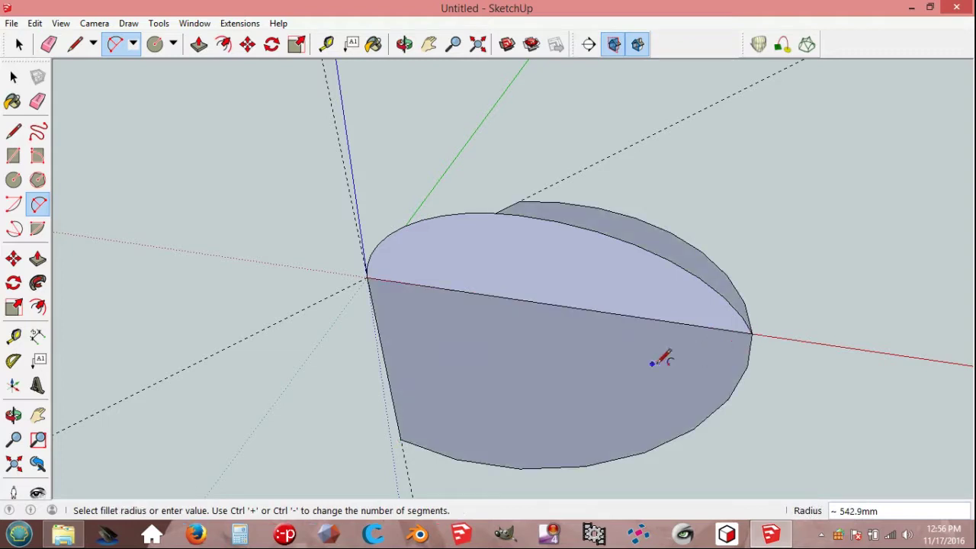
{"action": "key", "text": "l"}
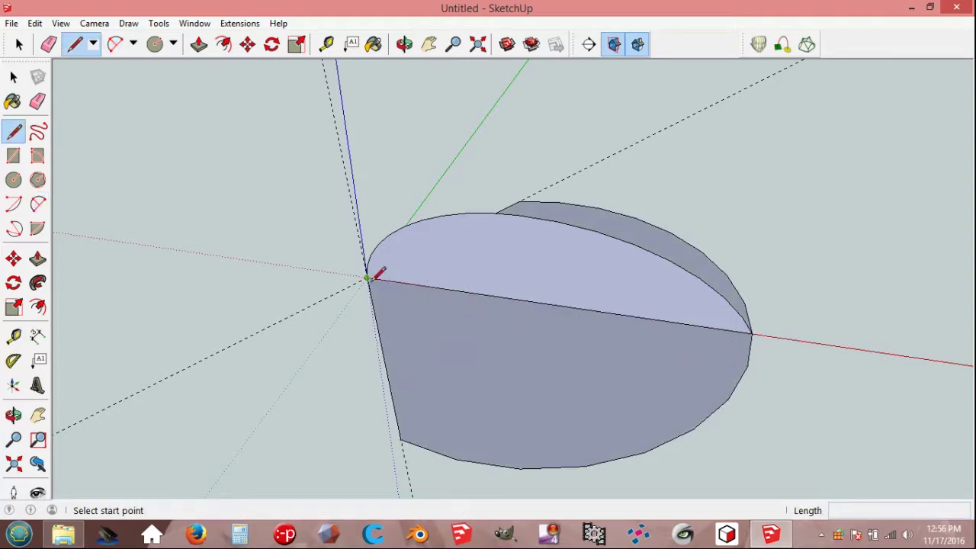
{"action": "left_click", "coordinate": [368, 278]}
{"action": "left_click", "coordinate": [752, 333]}
{"action": "middle_click_drag", "start_coordinate": [821, 318], "coordinate": [433, 313]}
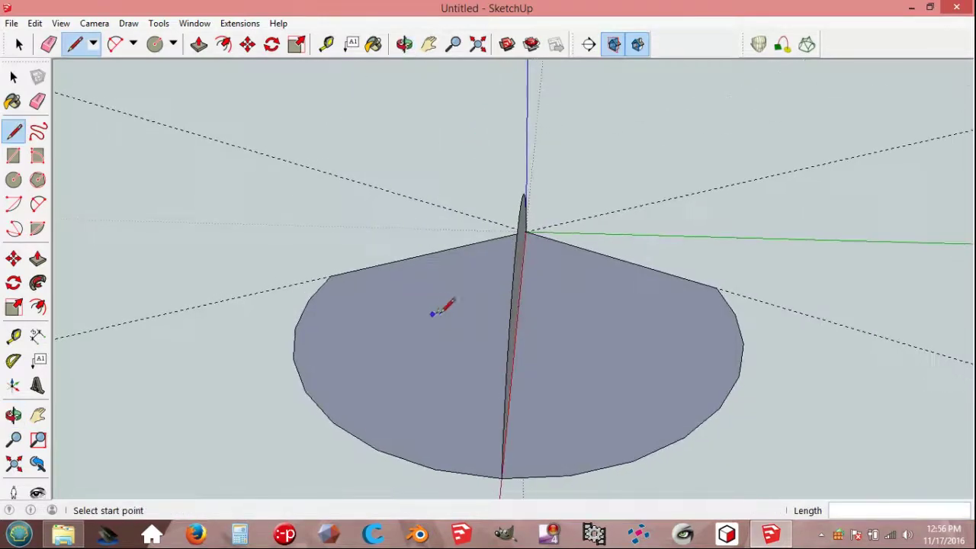
Step: Erase the right half of the flat face
{"action": "key", "text": "e"}
{"action": "left_click_drag", "start_coordinate": [640, 269], "coordinate": [657, 456]}
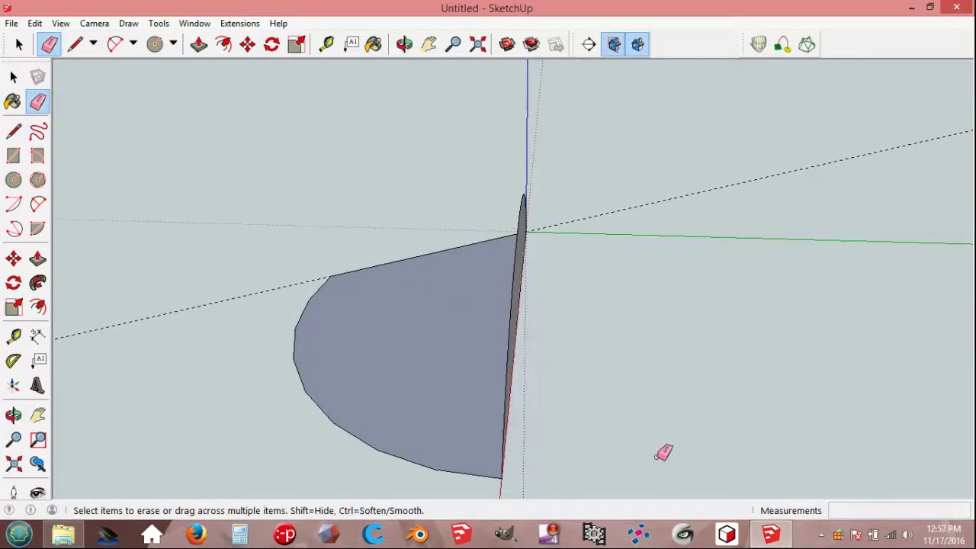
{"action": "middle_click_drag", "start_coordinate": [593, 370], "coordinate": [954, 289]}
{"action": "middle_click_drag", "start_coordinate": [649, 255], "coordinate": [703, 310]}
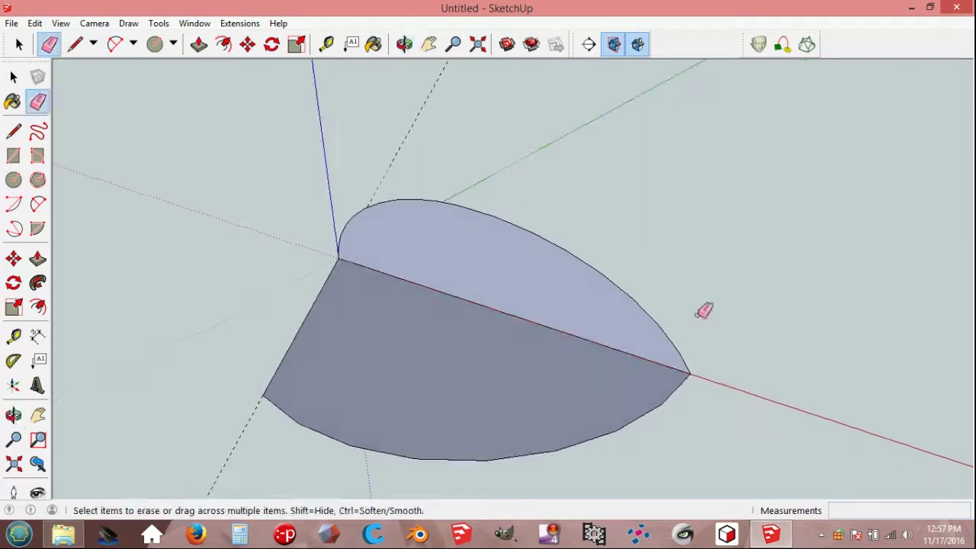
Step: Draw an edge from the top vertex to the lower arc, splitting the fan face
{"action": "key", "text": "l"}
{"action": "left_click", "coordinate": [337, 258]}
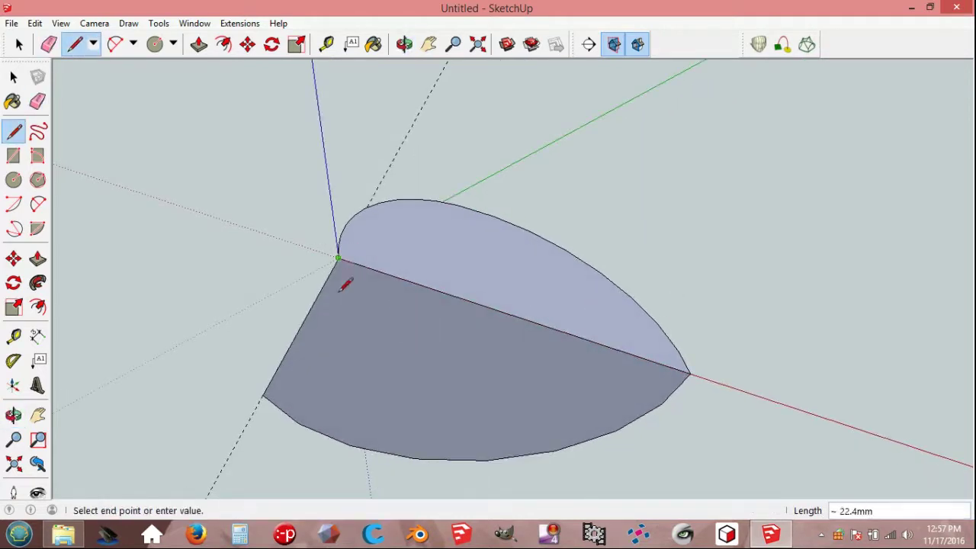
{"action": "left_click", "coordinate": [299, 421]}
{"action": "key", "text": "space"}
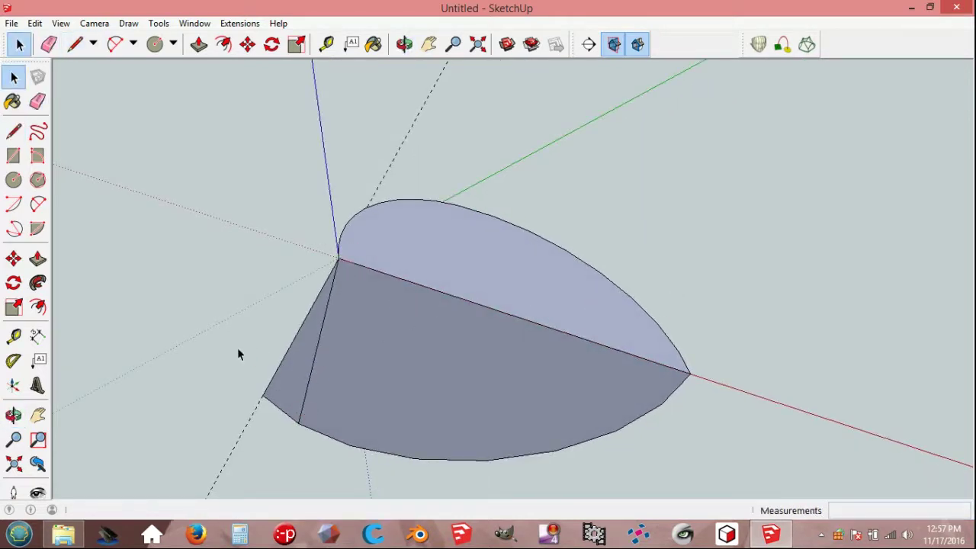
{"action": "middle_click_drag", "start_coordinate": [237, 347], "coordinate": [396, 309]}
{"action": "left_click", "coordinate": [395, 296]}
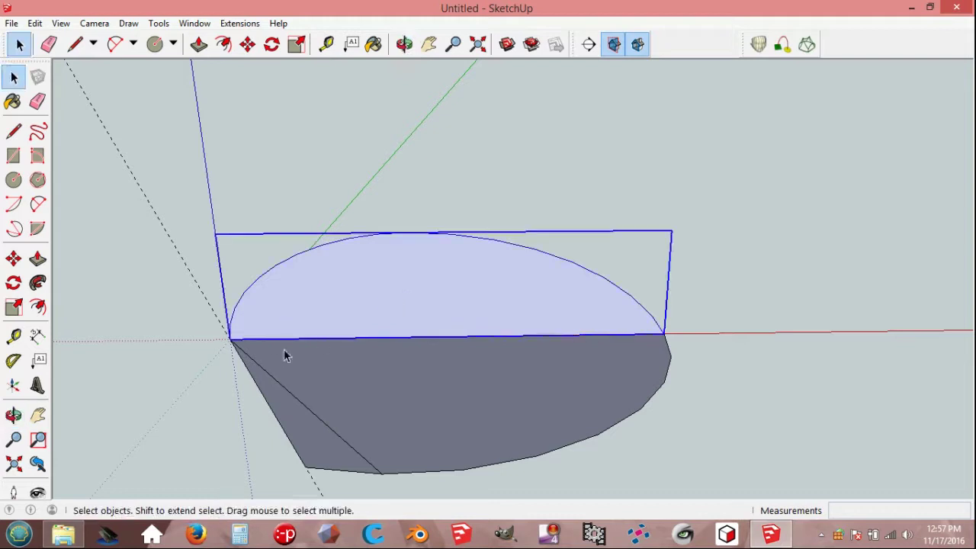
Step: Rotate the half-ellipse copy onto the arc's endpoint and shrink it slightly
{"action": "key", "text": "q"}
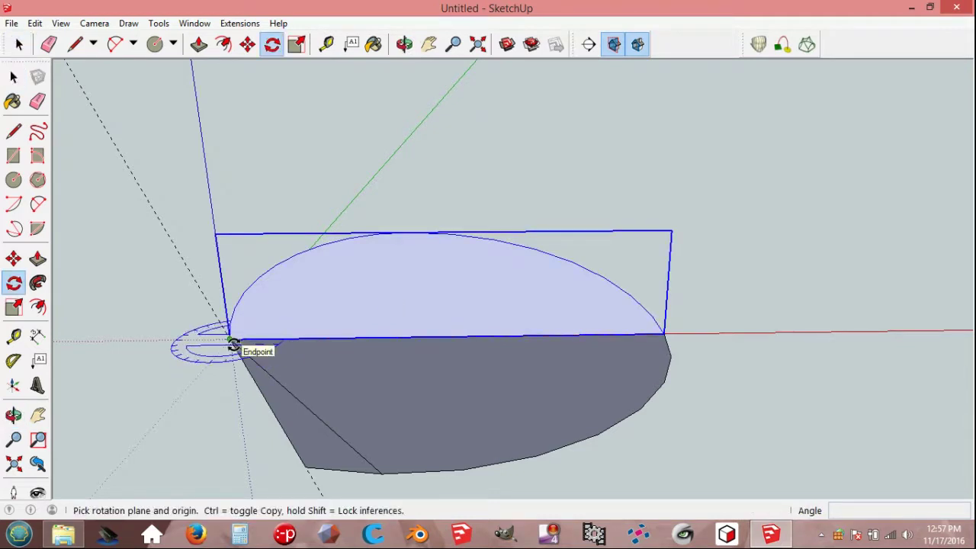
{"action": "left_click", "coordinate": [230, 340]}
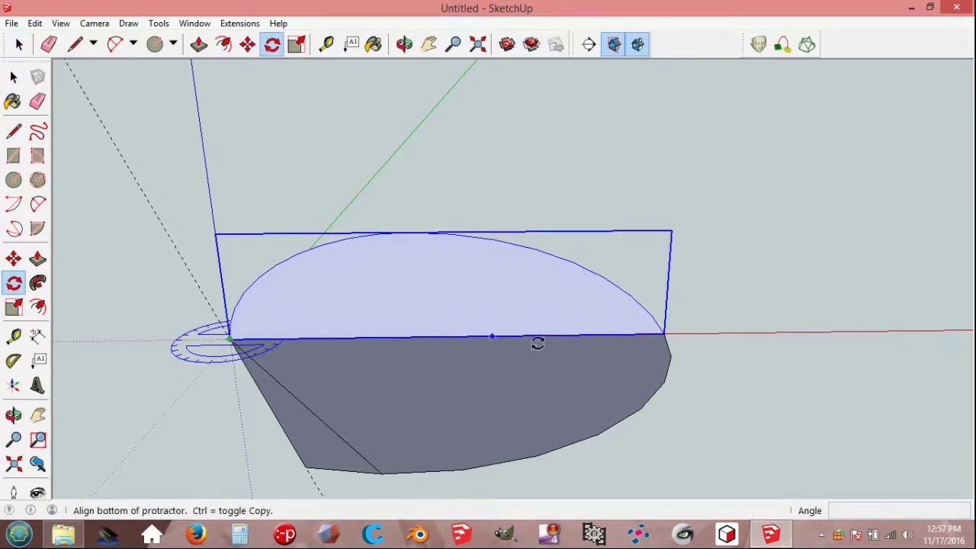
{"action": "left_click", "coordinate": [699, 338]}
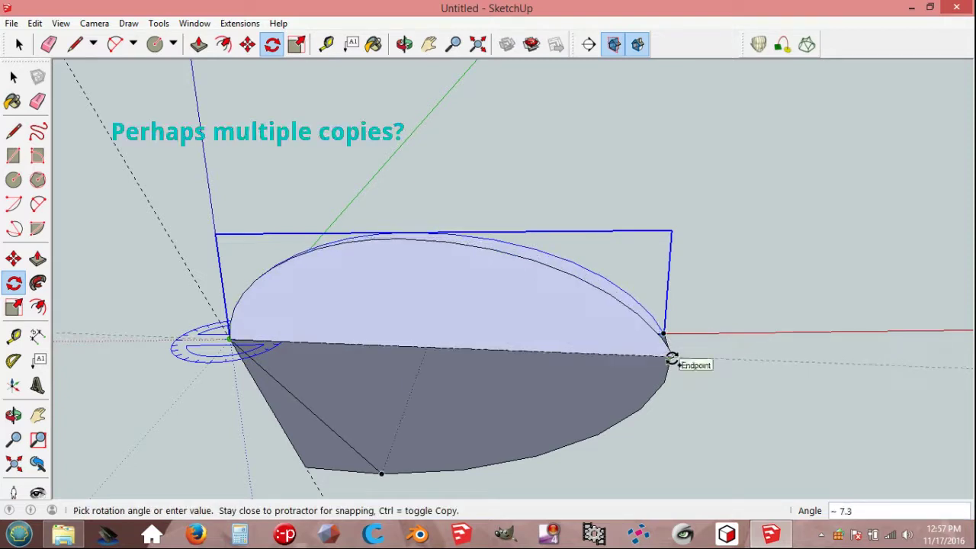
{"action": "left_click", "coordinate": [677, 354]}
{"action": "key", "text": "s"}
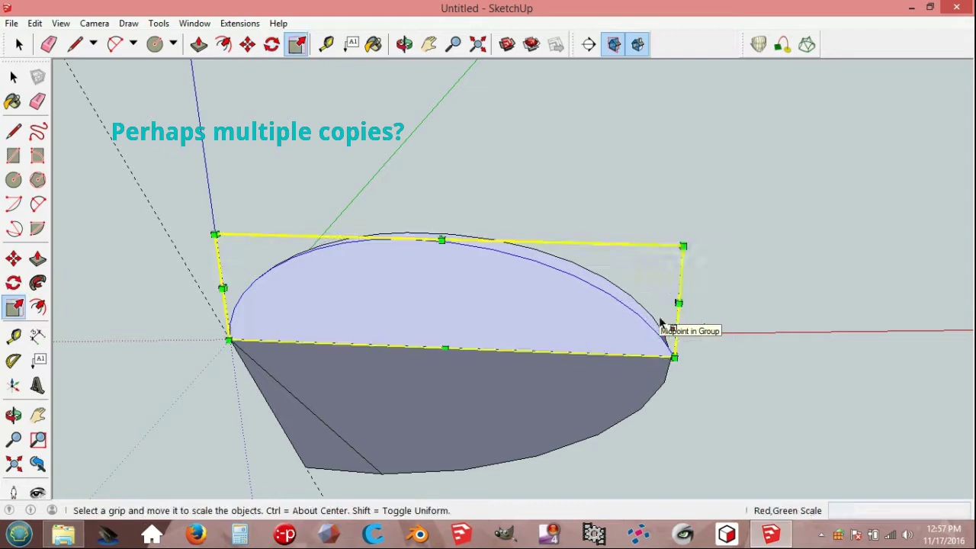
{"action": "left_click_drag", "start_coordinate": [683, 245], "coordinate": [668, 250]}
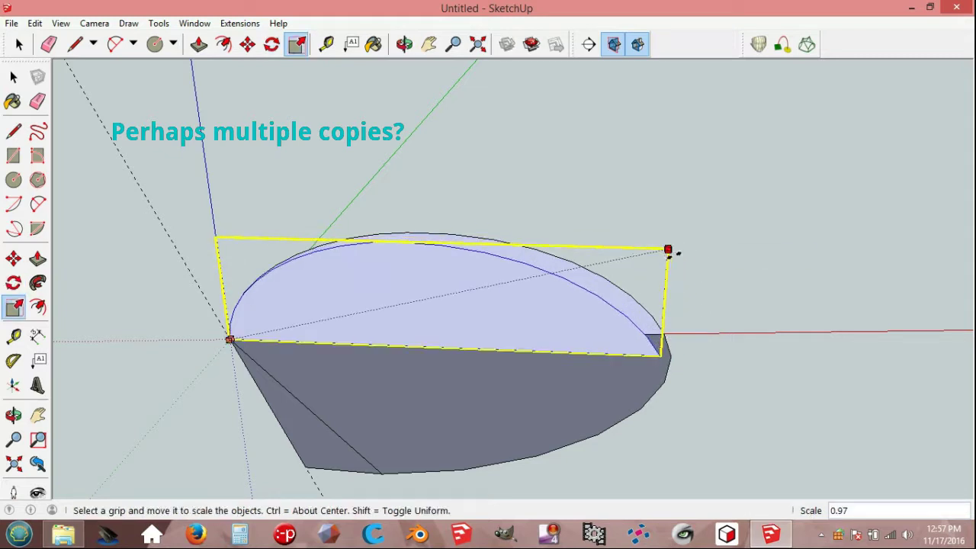
{"action": "key", "text": "space"}
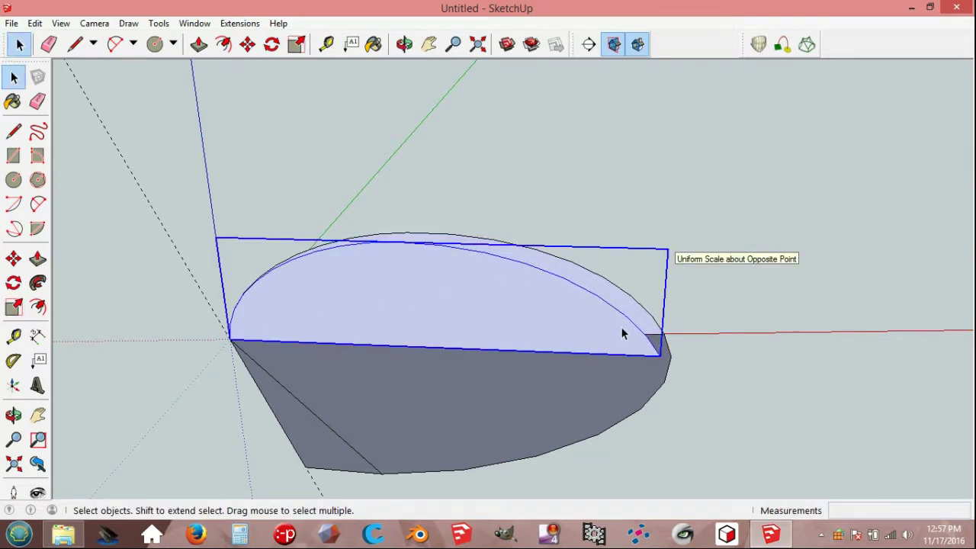
Step: Inside the group, move the lobe corner about 23 mm onto the shell's base edge
{"action": "double_click", "coordinate": [622, 333]}
{"action": "scroll", "coordinate": [632, 348], "scroll_direction": "up", "scroll_amount": 5}
{"action": "scroll", "coordinate": [637, 354], "scroll_direction": "up", "scroll_amount": 1}
{"action": "key", "text": "m"}
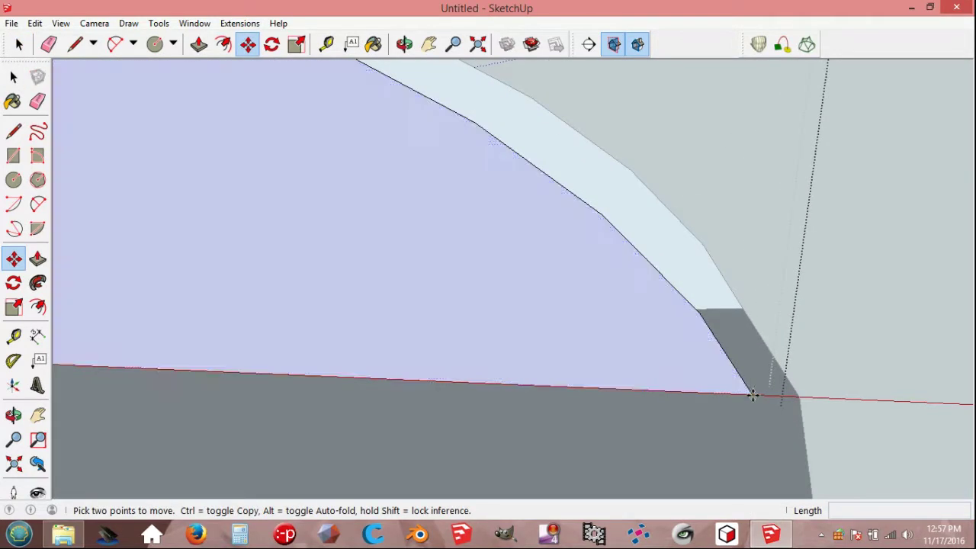
{"action": "left_click", "coordinate": [753, 395]}
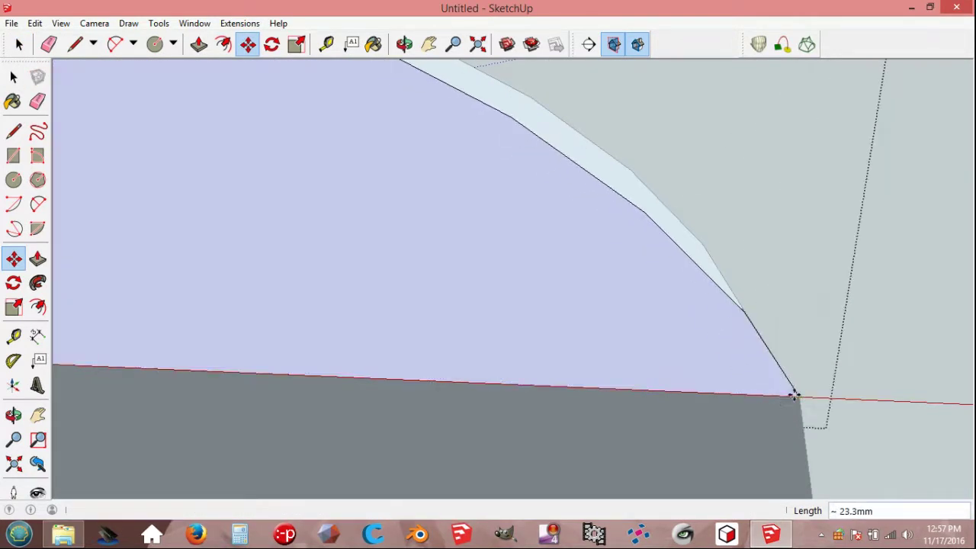
{"action": "key", "text": "space"}
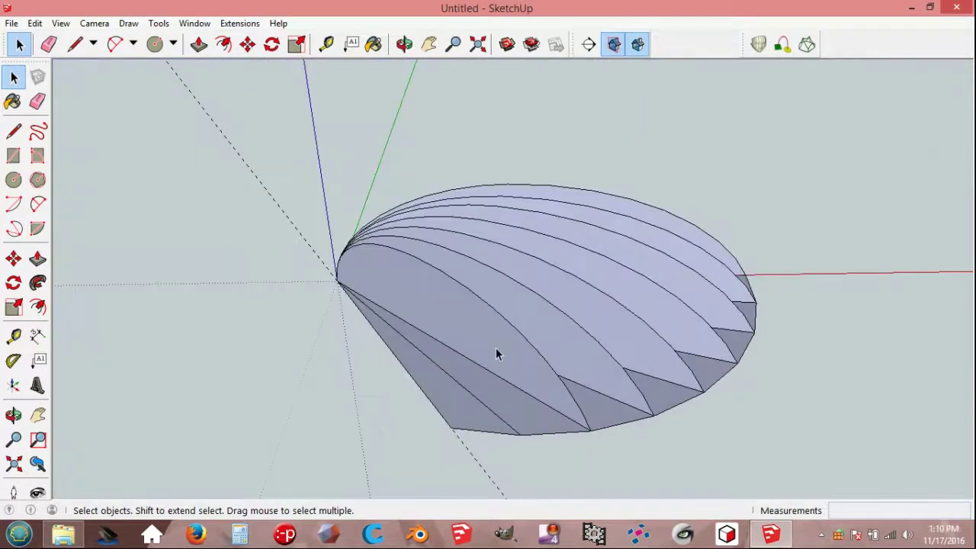
{"action": "left_click", "coordinate": [450, 343]}
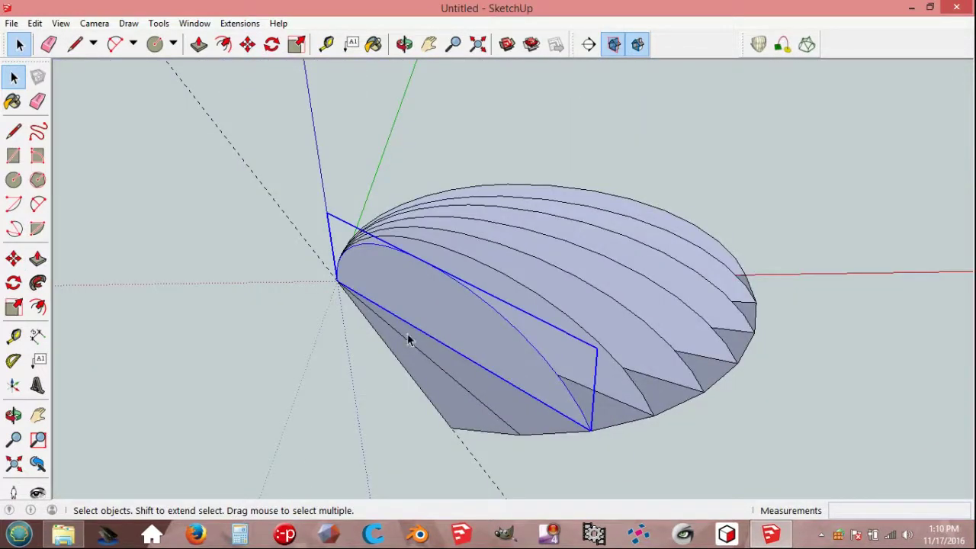
Step: Scale the triangular profile to 0.88 after abandoning a rotation
{"action": "key", "text": "q"}
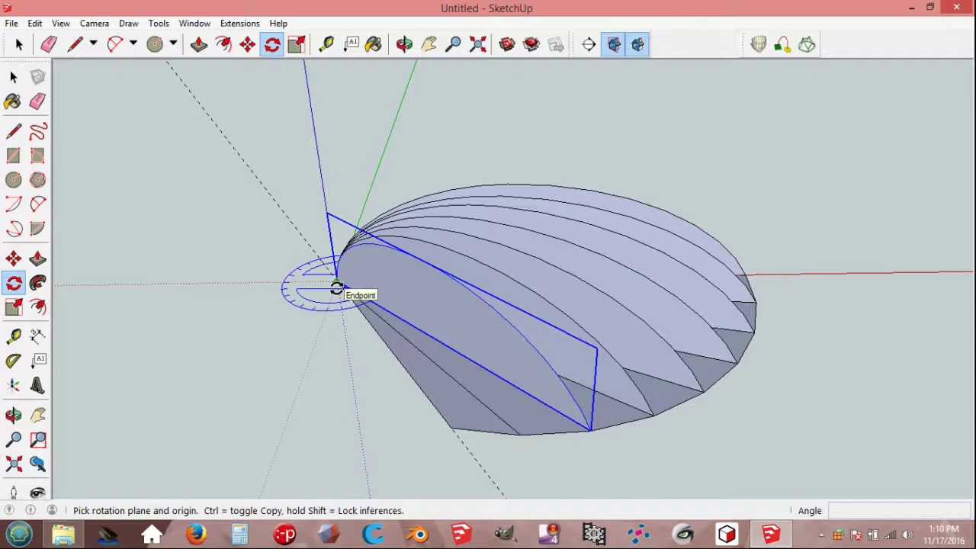
{"action": "left_click", "coordinate": [336, 284]}
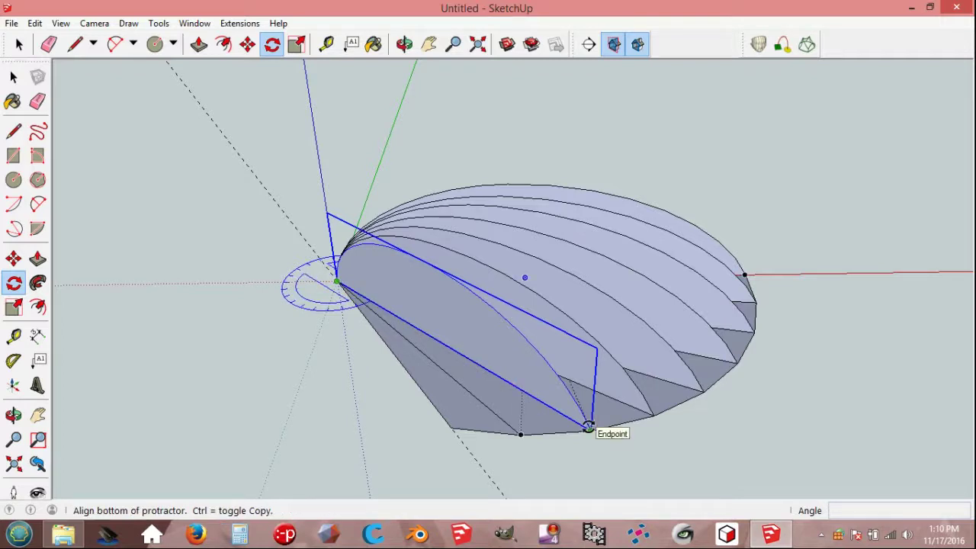
{"action": "left_click", "coordinate": [588, 427]}
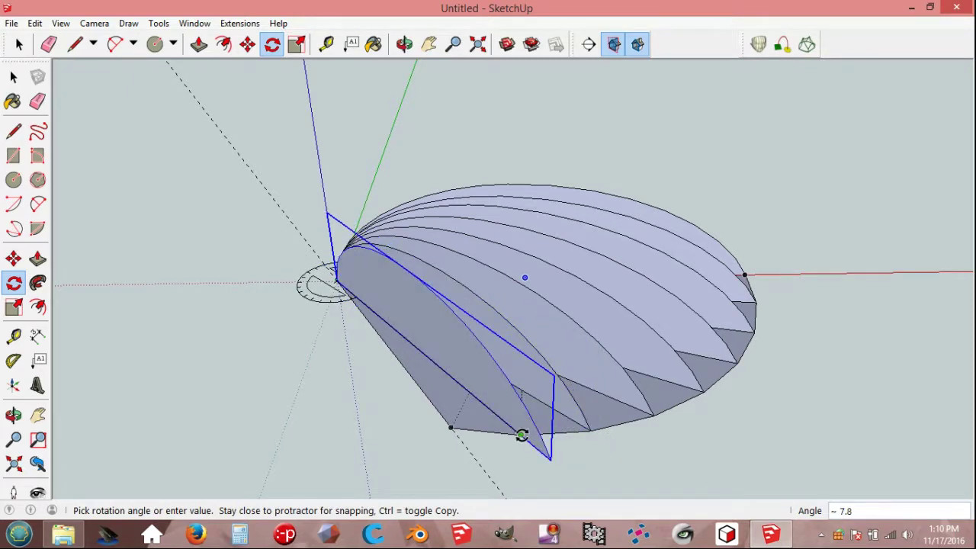
{"action": "key", "text": "s"}
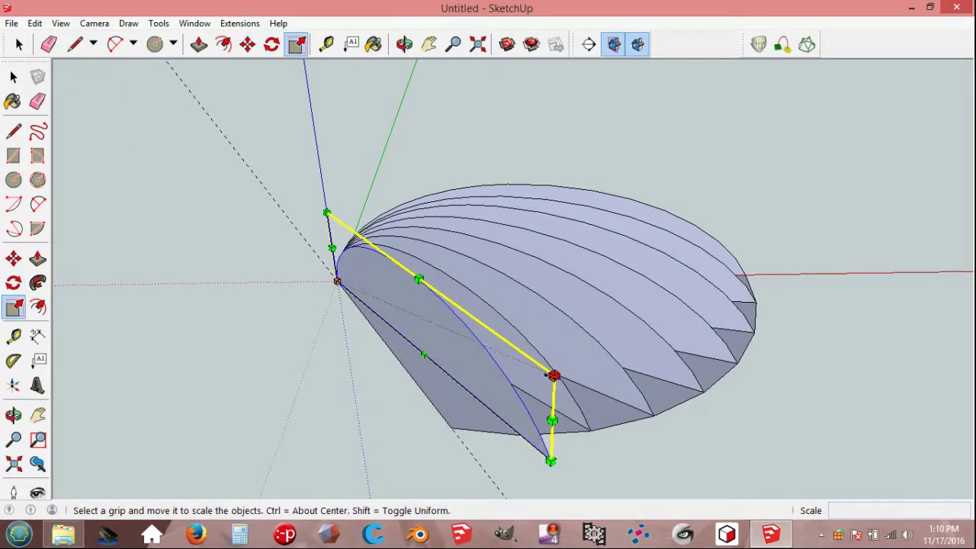
{"action": "left_click_drag", "start_coordinate": [554, 376], "coordinate": [494, 388]}
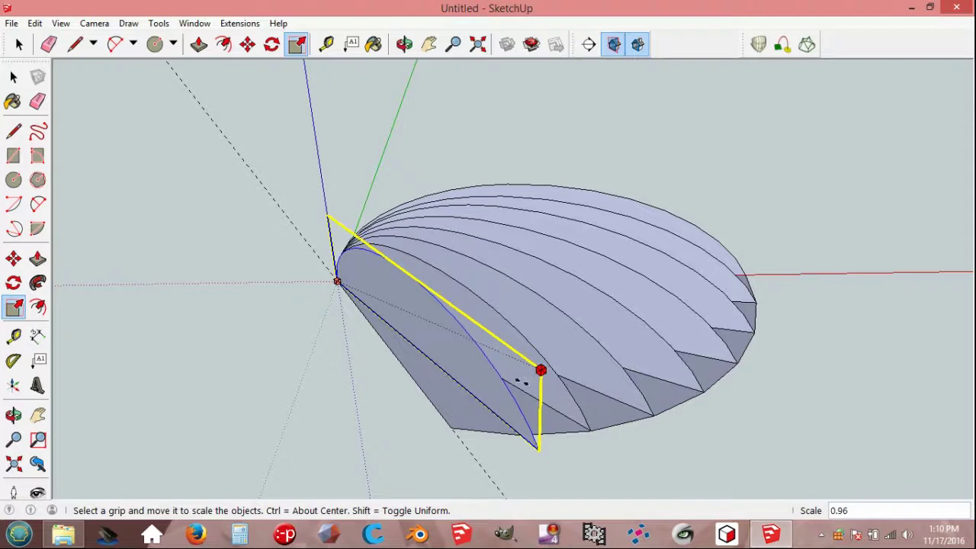
{"action": "key", "text": "space"}
Step: Edit the triangle group and move its corner about 12 mm onto the base line
{"action": "right_click", "coordinate": [489, 402]}
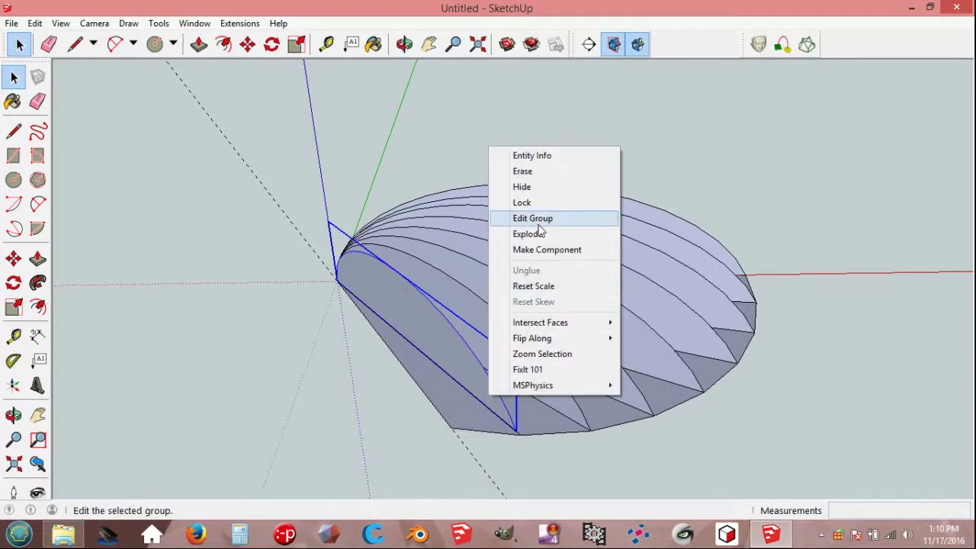
{"action": "left_click", "coordinate": [538, 223]}
{"action": "scroll", "coordinate": [511, 456], "scroll_direction": "up", "scroll_amount": 3}
{"action": "scroll", "coordinate": [535, 337], "scroll_direction": "up", "scroll_amount": 2}
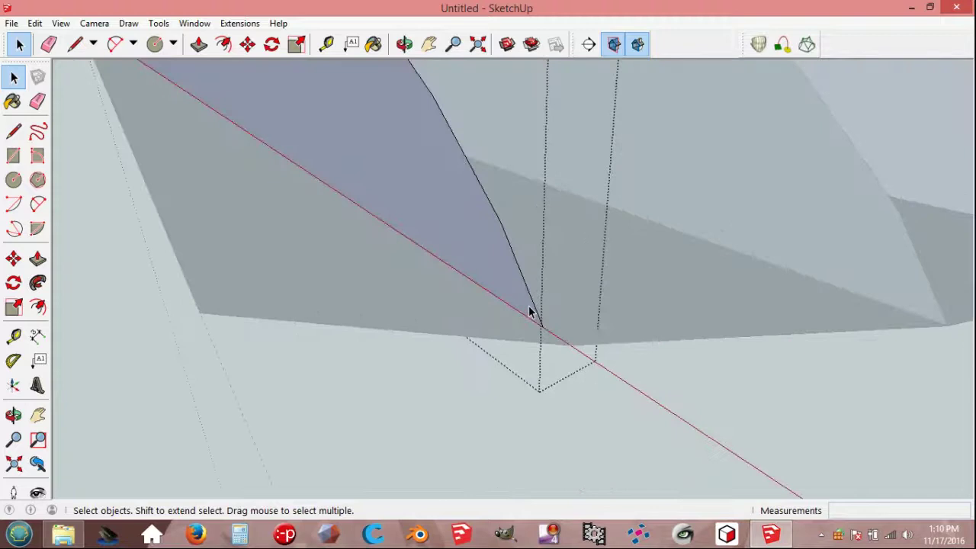
{"action": "key", "text": "m"}
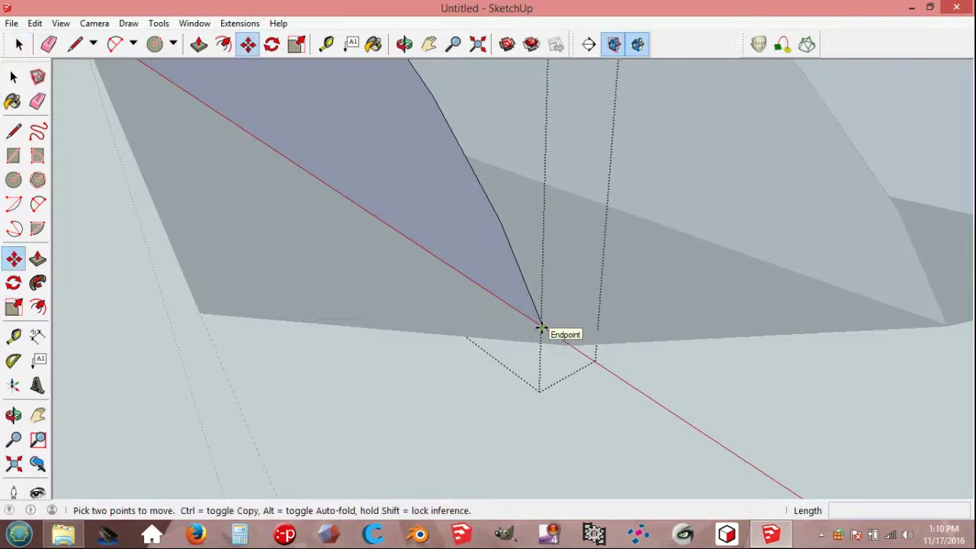
{"action": "left_click", "coordinate": [540, 328]}
{"action": "left_click", "coordinate": [570, 343]}
{"action": "key", "text": "space"}
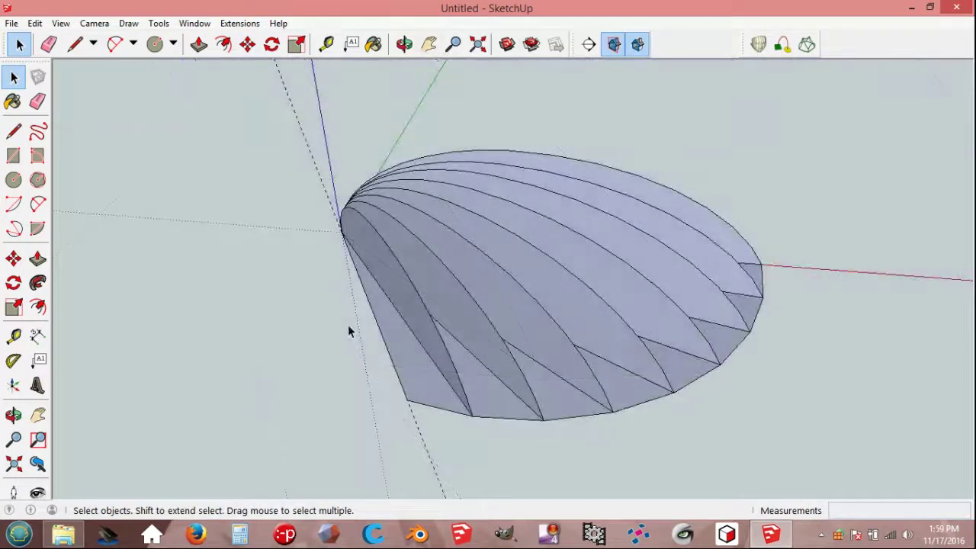
Step: Select the whole ribbed shell half and make it a single group
{"action": "left_click_drag", "start_coordinate": [267, 104], "coordinate": [811, 454]}
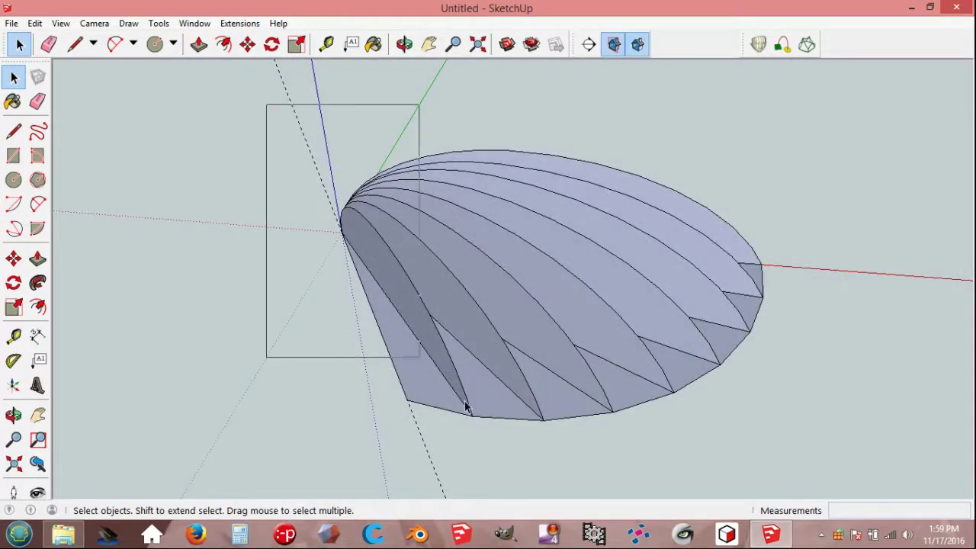
{"action": "right_click", "coordinate": [593, 287]}
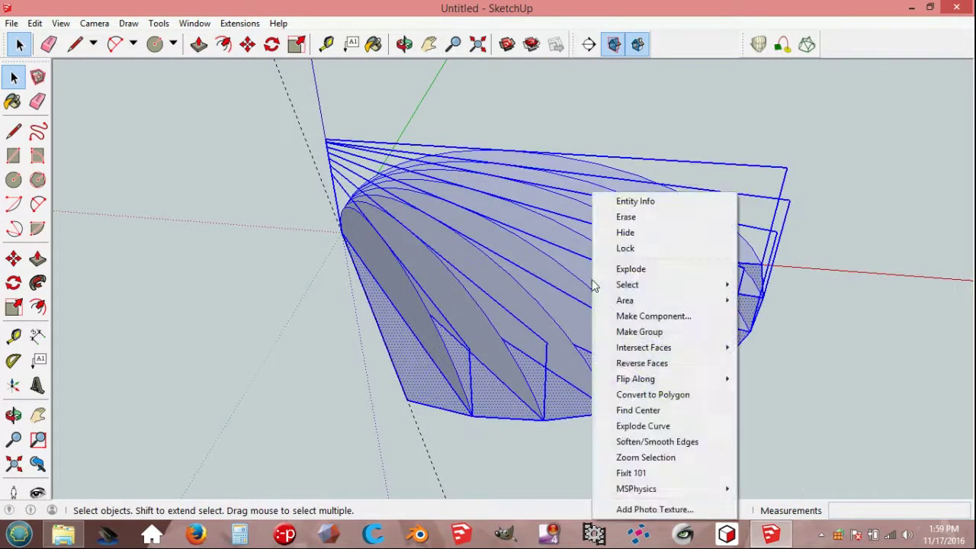
{"action": "left_click", "coordinate": [657, 340]}
Step: Copy the shell group, paste it in place, and move the copy 2000 mm along green
{"action": "left_click", "coordinate": [35, 23]}
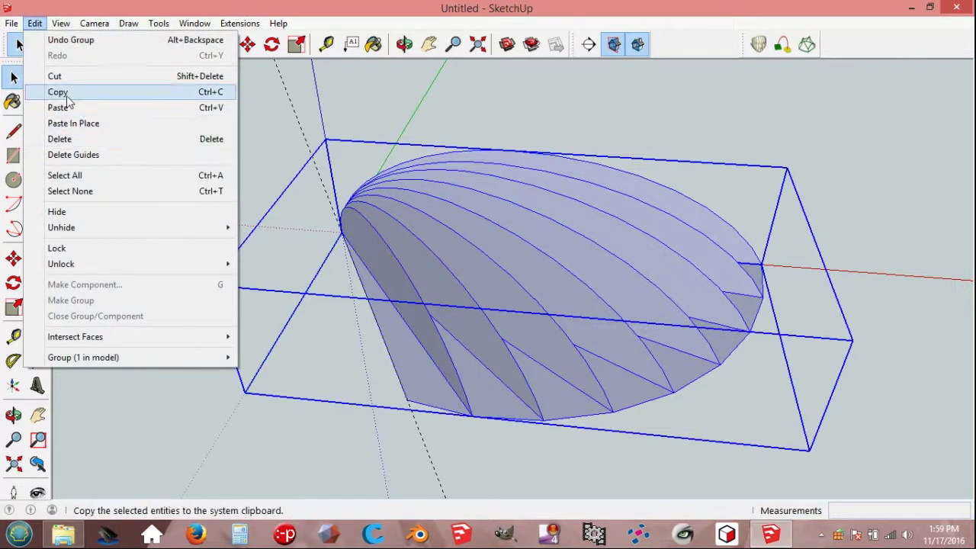
{"action": "left_click", "coordinate": [67, 98]}
{"action": "left_click", "coordinate": [35, 23]}
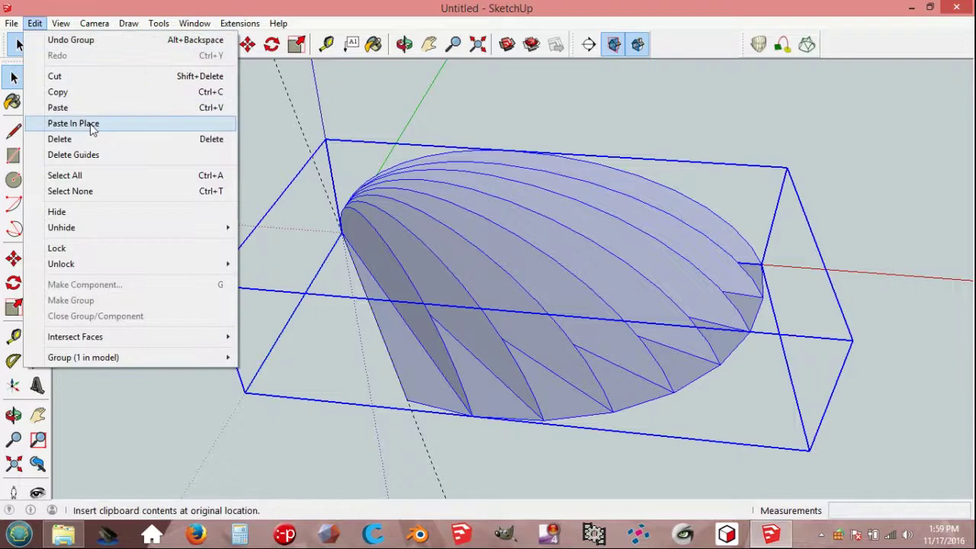
{"action": "left_click", "coordinate": [83, 124]}
{"action": "scroll", "coordinate": [252, 202], "scroll_direction": "down", "scroll_amount": 1}
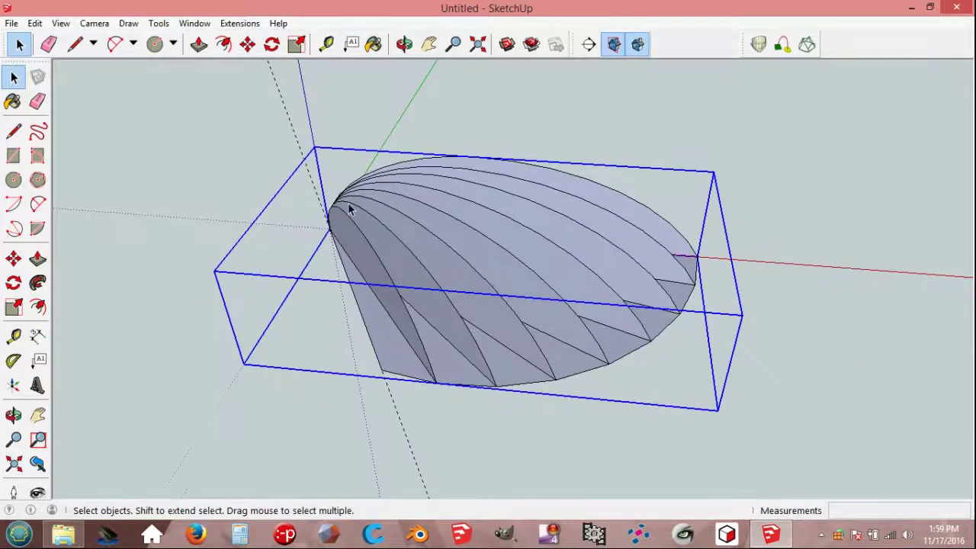
{"action": "key", "text": "m"}
{"action": "left_click", "coordinate": [381, 251]}
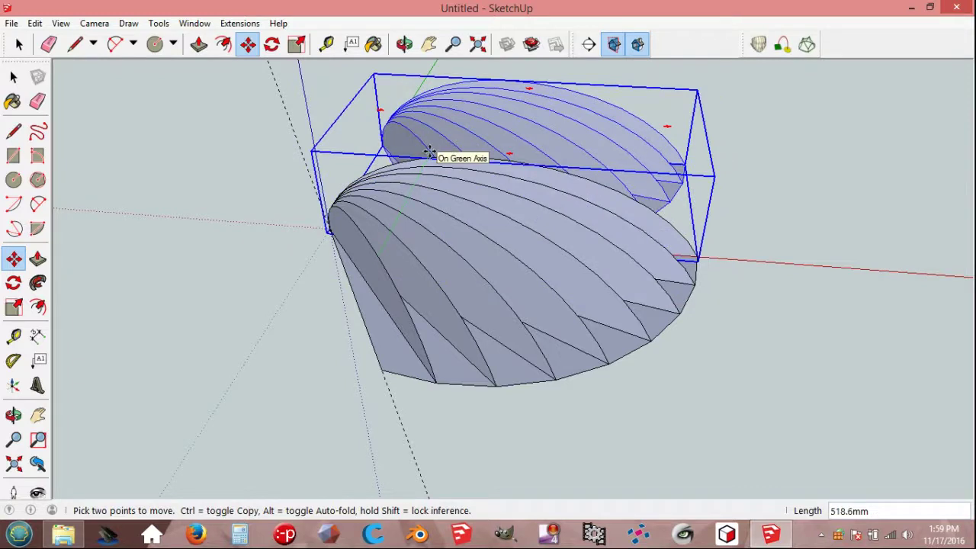
{"action": "type", "text": "2000"}
{"action": "key", "text": "Return"}
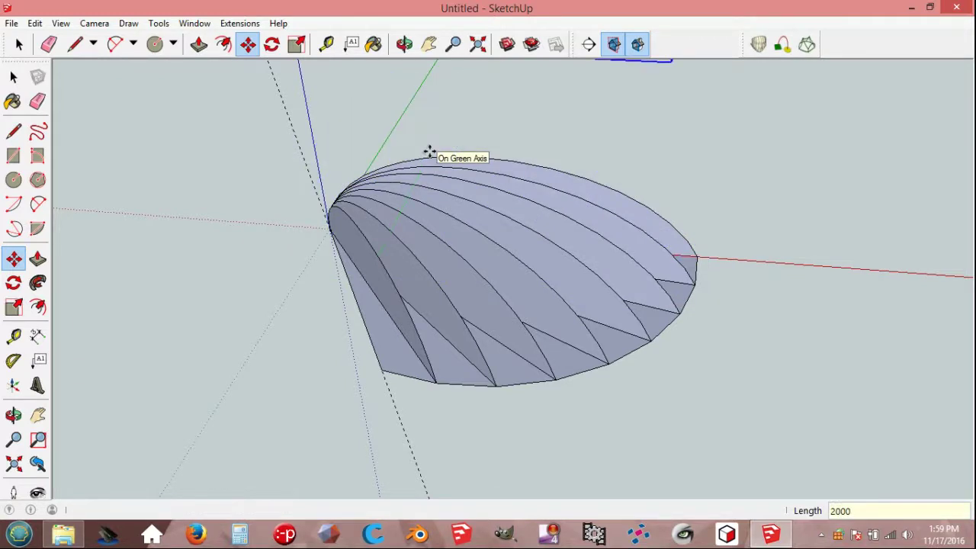
{"action": "key", "text": "space"}
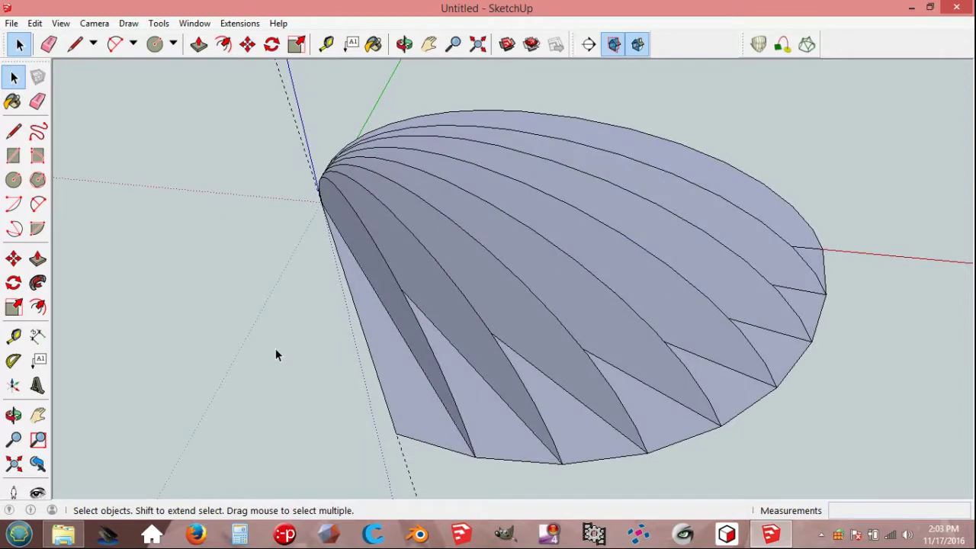
Step: Draw a 2 Point Arc from the shell's left vertex to the lower vertex with bulge 10
{"action": "key", "text": "shift+p"}
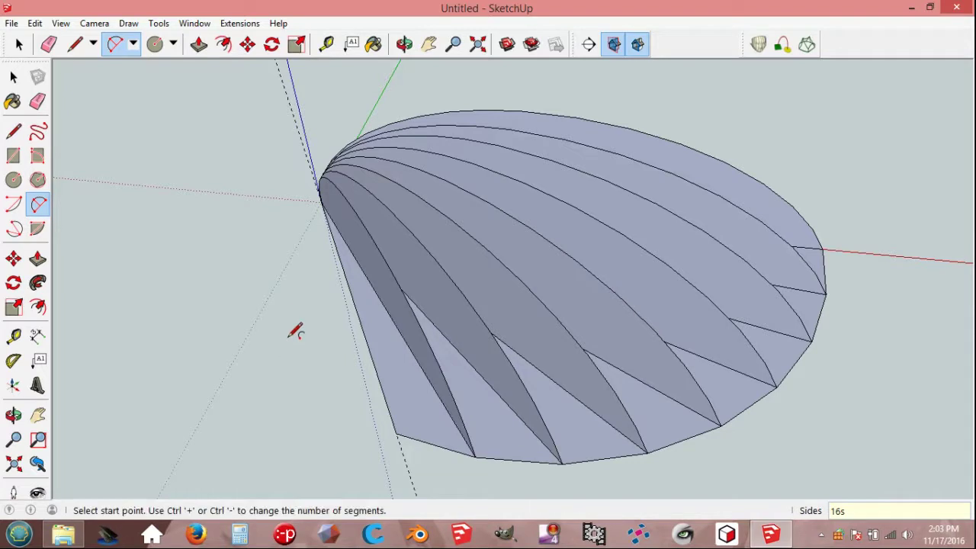
{"action": "left_click", "coordinate": [321, 200]}
{"action": "left_click", "coordinate": [396, 433]}
{"action": "type", "text": "10"}
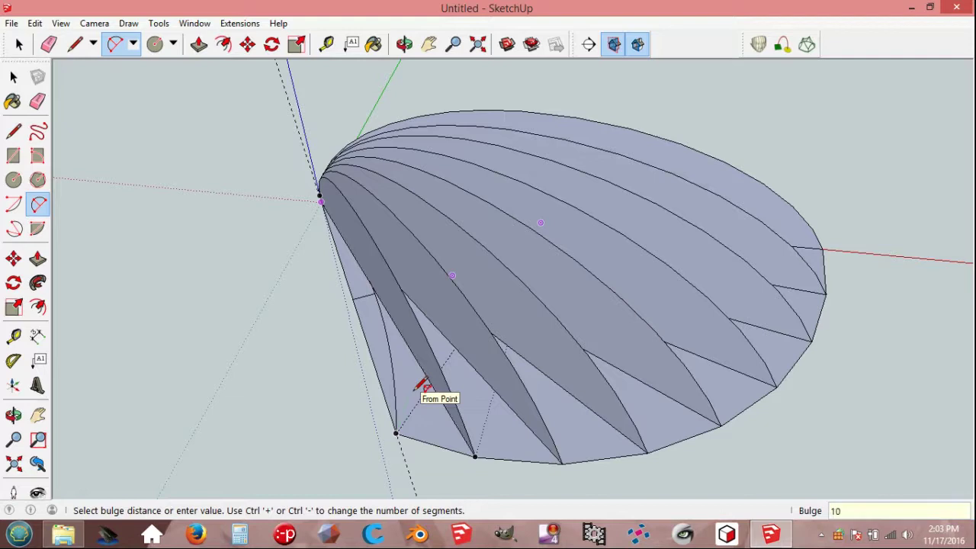
{"action": "key", "text": "Return"}
{"action": "key", "text": "space"}
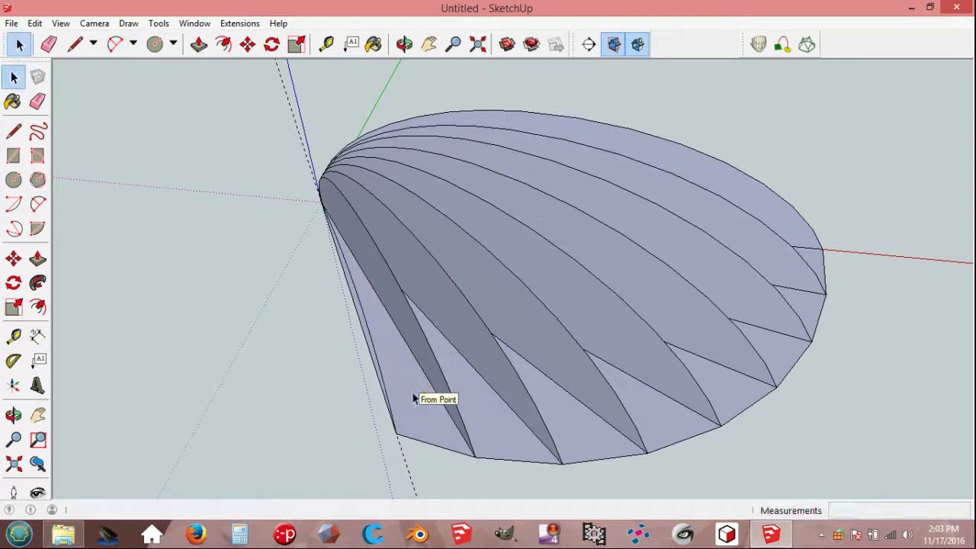
Step: Explode the shell group back into loose faces and edges
{"action": "key", "text": "ctrl+a"}
{"action": "right_click", "coordinate": [416, 370]}
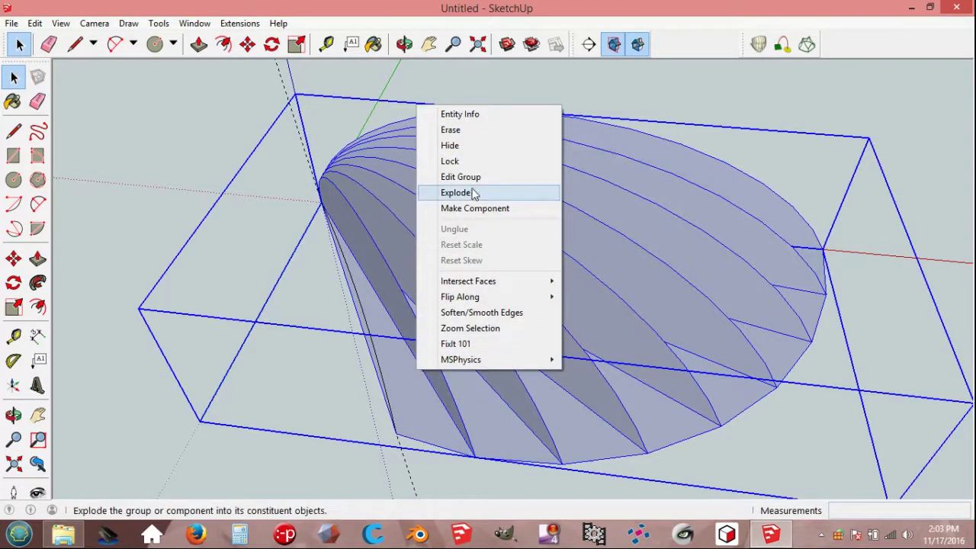
{"action": "left_click", "coordinate": [469, 194]}
{"action": "left_click", "coordinate": [342, 374]}
{"action": "scroll", "coordinate": [342, 374], "scroll_direction": "up", "scroll_amount": 2}
{"action": "scroll", "coordinate": [341, 374], "scroll_direction": "up", "scroll_amount": 2}
{"action": "key", "text": "e"}
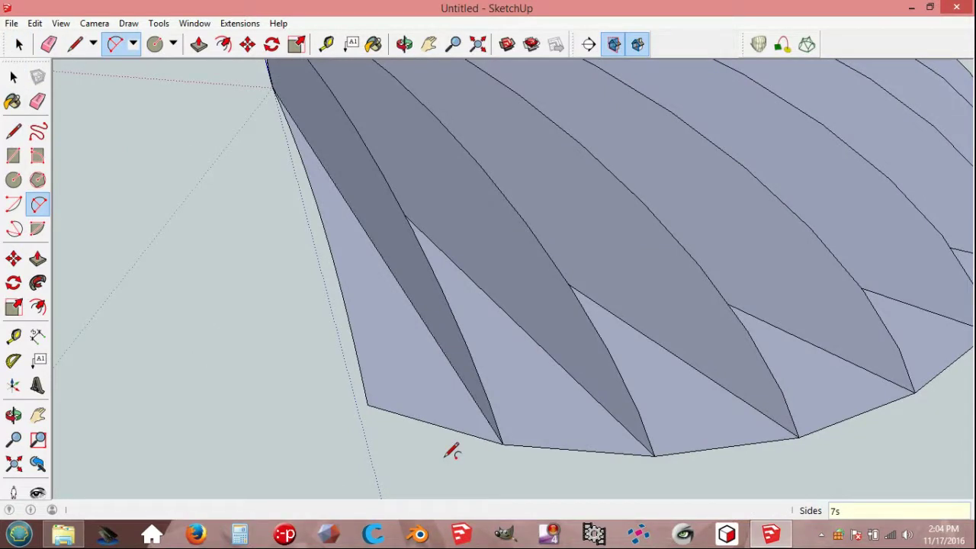
Step: Draw another arc with bulge 10 from the lower vertex to the corner endpoint above
{"action": "left_click", "coordinate": [503, 442]}
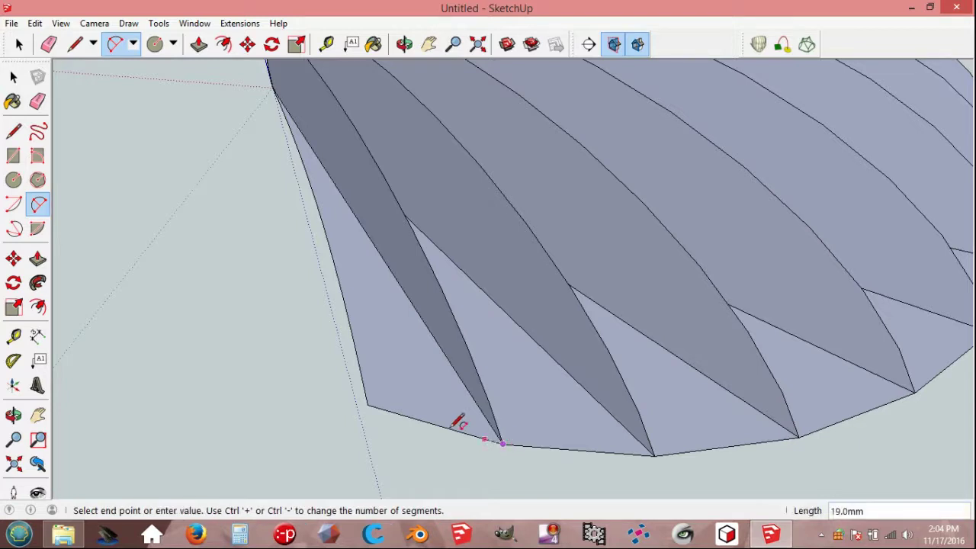
{"action": "left_click", "coordinate": [360, 374]}
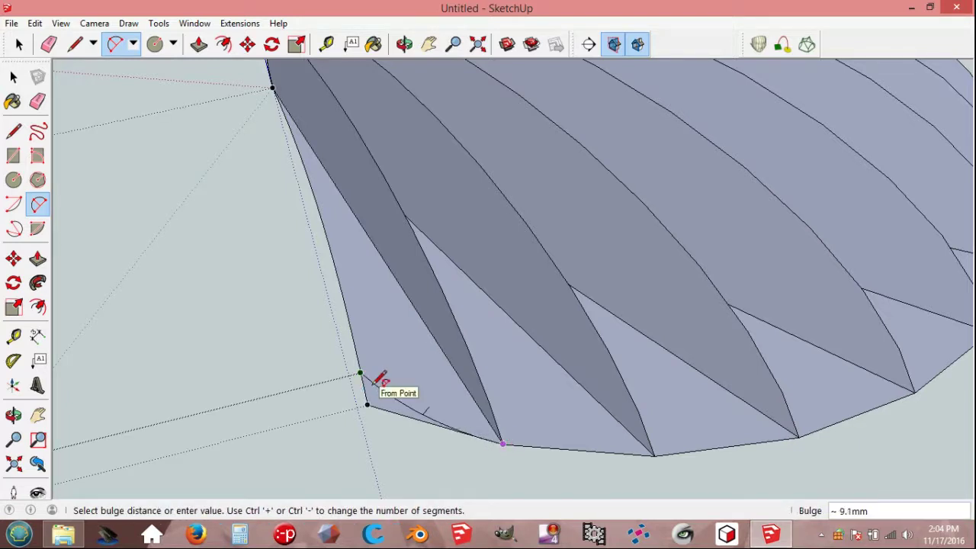
{"action": "type", "text": "0"}
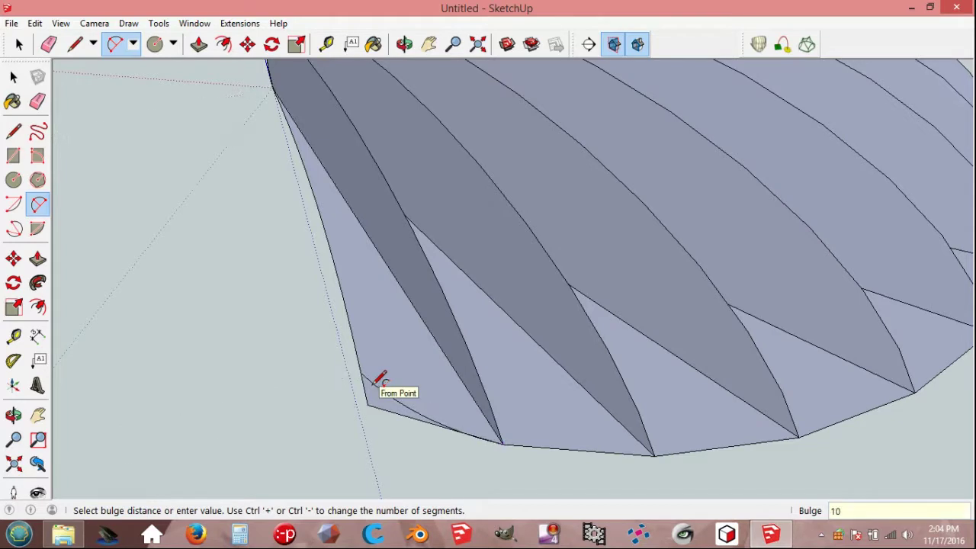
{"action": "key", "text": "Return"}
{"action": "key", "text": "space"}
Step: Erase the leftover straight corner edge beneath the arc
{"action": "key", "text": "e"}
{"action": "scroll", "coordinate": [393, 460], "scroll_direction": "up", "scroll_amount": 1}
{"action": "scroll", "coordinate": [385, 427], "scroll_direction": "up", "scroll_amount": 1}
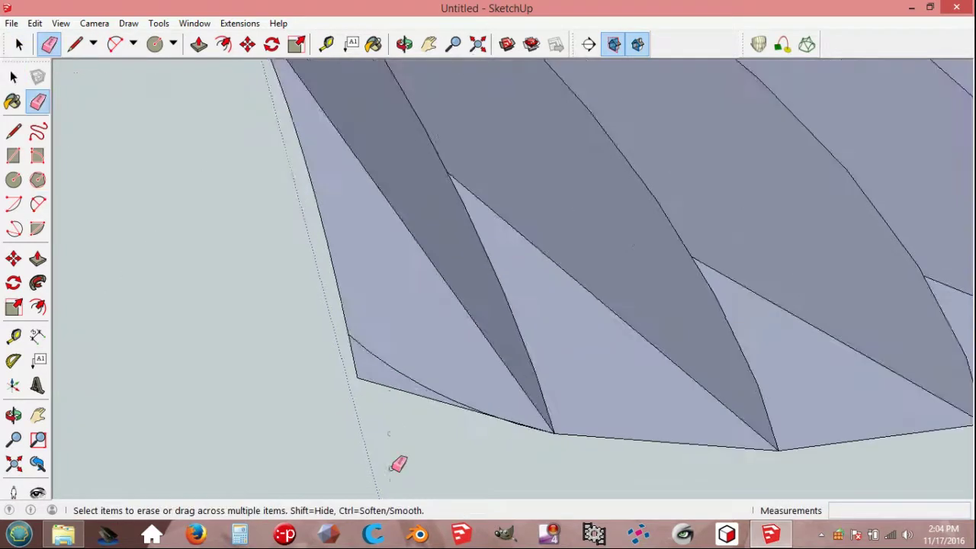
{"action": "left_click_drag", "start_coordinate": [373, 378], "coordinate": [374, 377]}
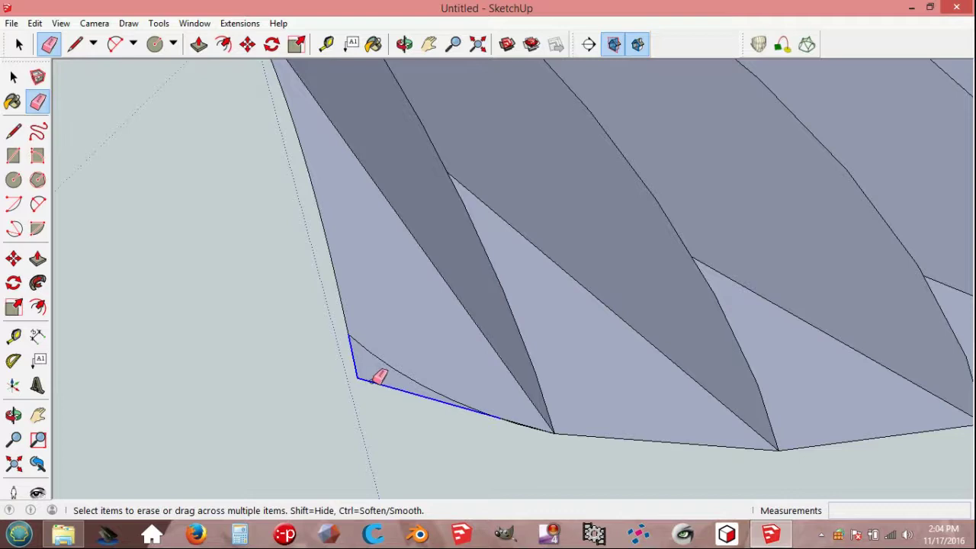
{"action": "scroll", "coordinate": [453, 414], "scroll_direction": "up", "scroll_amount": 2}
{"action": "scroll", "coordinate": [678, 424], "scroll_direction": "up", "scroll_amount": 2}
{"action": "scroll", "coordinate": [681, 421], "scroll_direction": "up", "scroll_amount": 1}
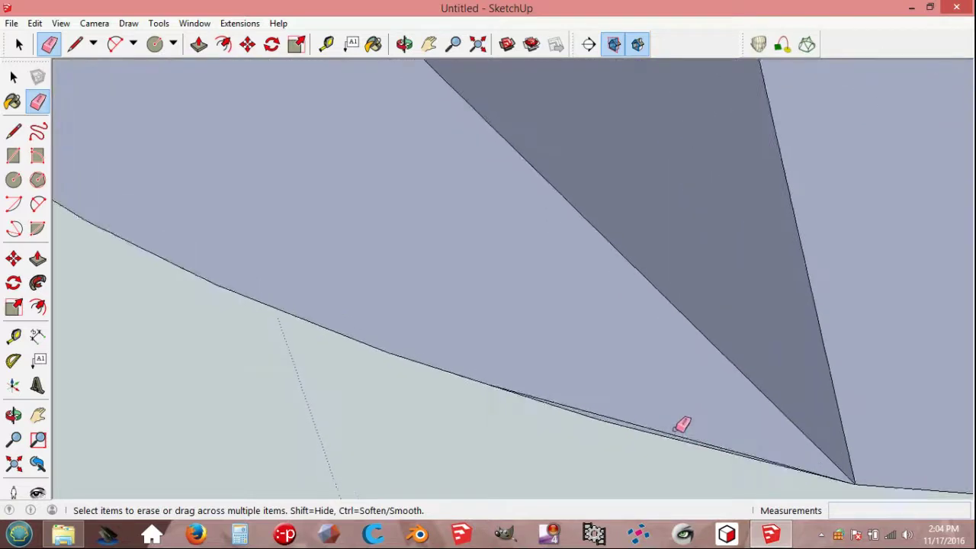
{"action": "scroll", "coordinate": [682, 425], "scroll_direction": "up", "scroll_amount": 2}
Step: Erase the stray edge on the fin and zoom out to show the whole fin model
{"action": "left_click", "coordinate": [631, 428]}
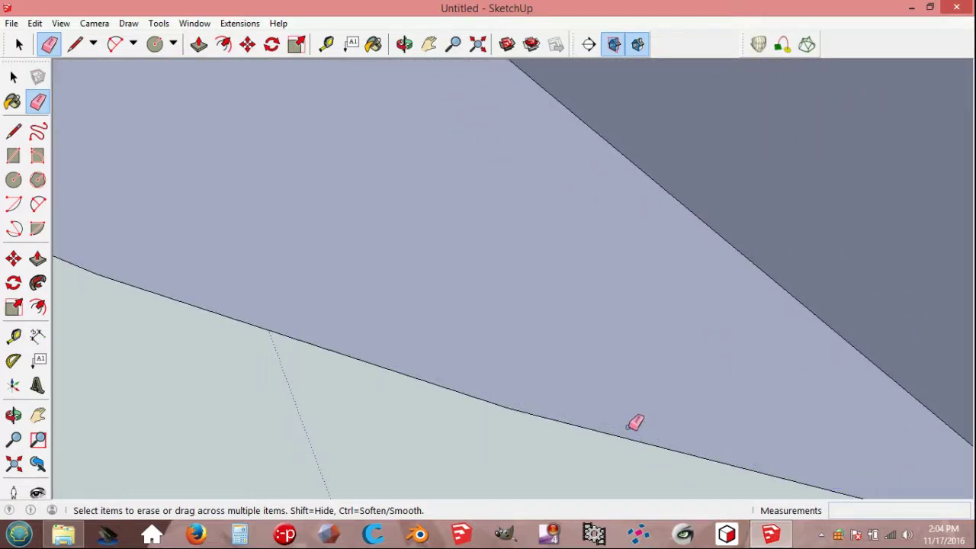
{"action": "scroll", "coordinate": [621, 404], "scroll_direction": "down", "scroll_amount": 1}
{"action": "scroll", "coordinate": [620, 402], "scroll_direction": "down", "scroll_amount": 2}
{"action": "scroll", "coordinate": [619, 403], "scroll_direction": "down", "scroll_amount": 2}
{"action": "key", "text": "shift+z"}
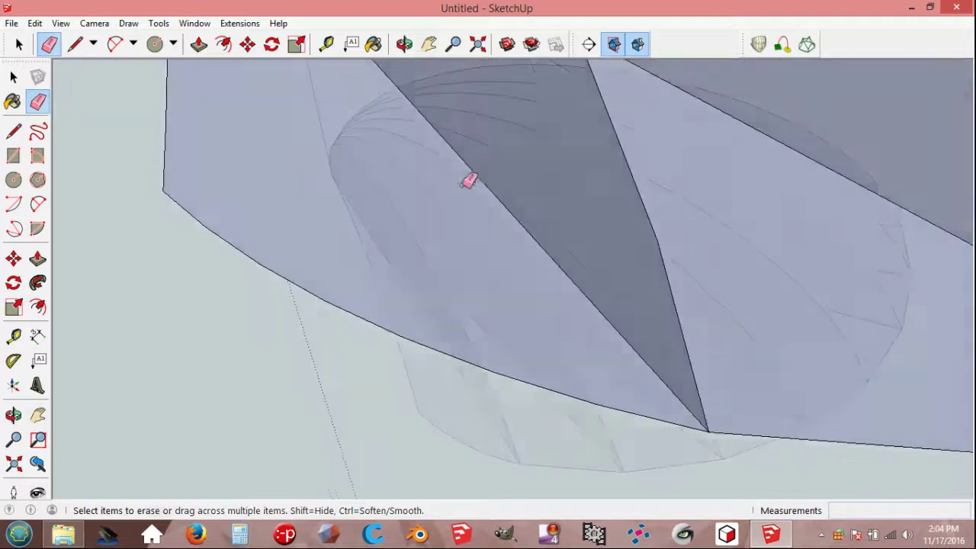
{"action": "key", "text": "space"}
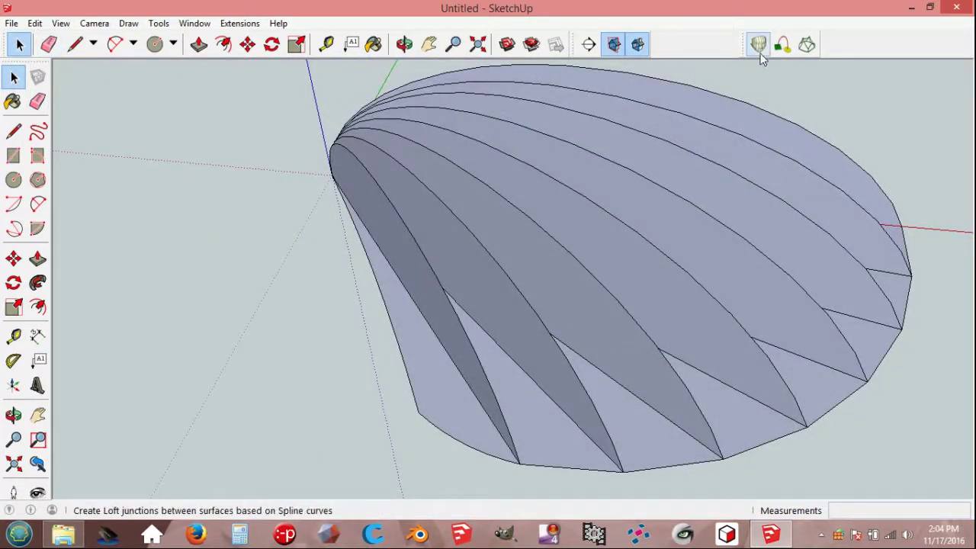
{"action": "left_click", "coordinate": [759, 45]}
Step: Loft a smooth surface between the fin's two corner curves with Loft by Spline
{"action": "left_click", "coordinate": [482, 369]}
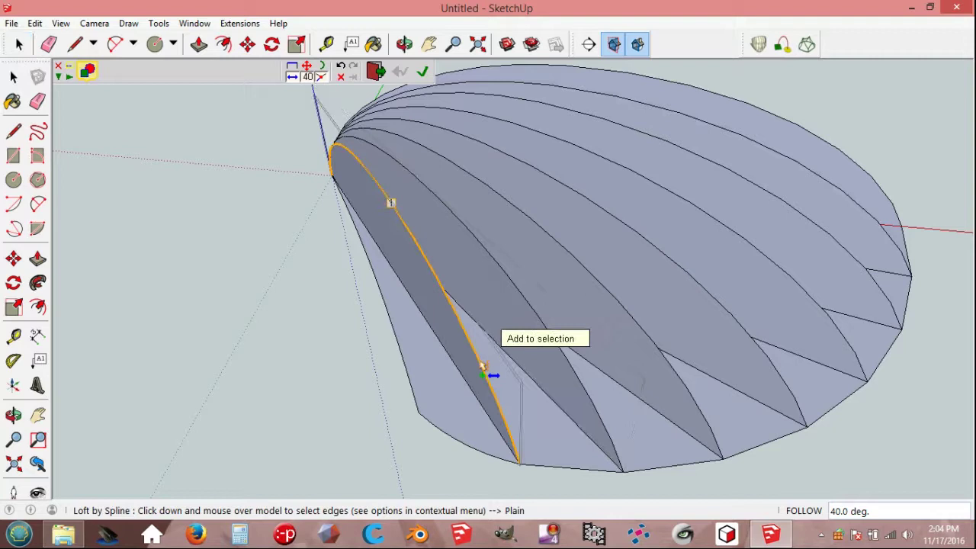
{"action": "left_click", "coordinate": [418, 388]}
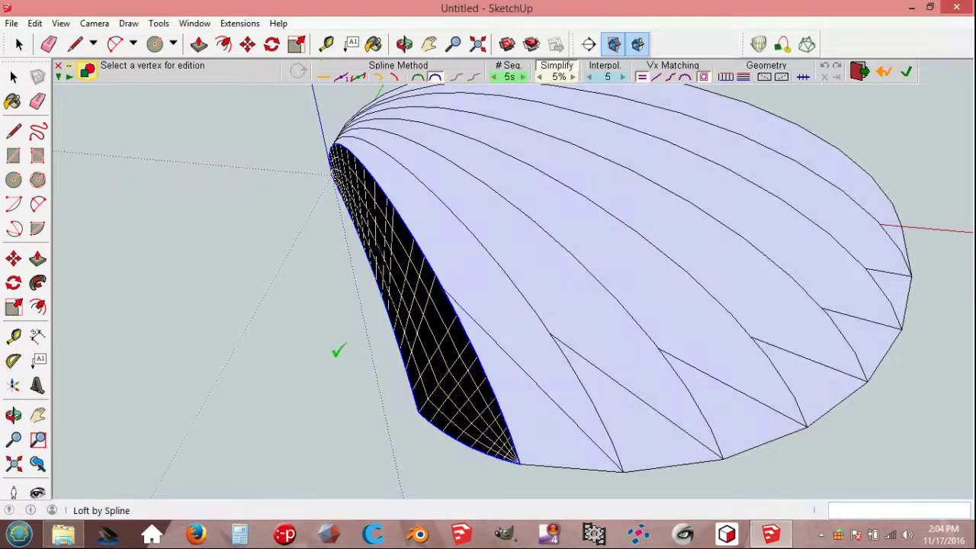
{"action": "left_click", "coordinate": [336, 350]}
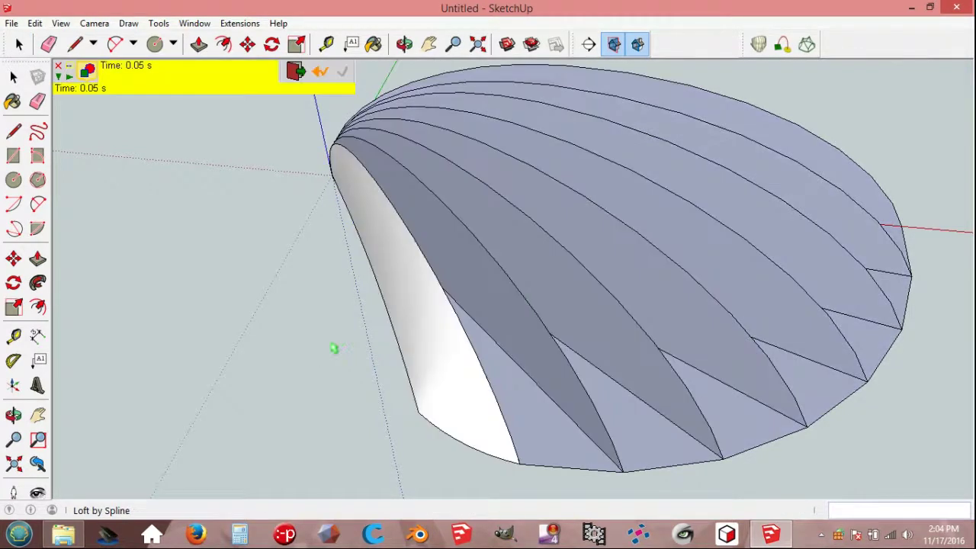
{"action": "left_click", "coordinate": [296, 71]}
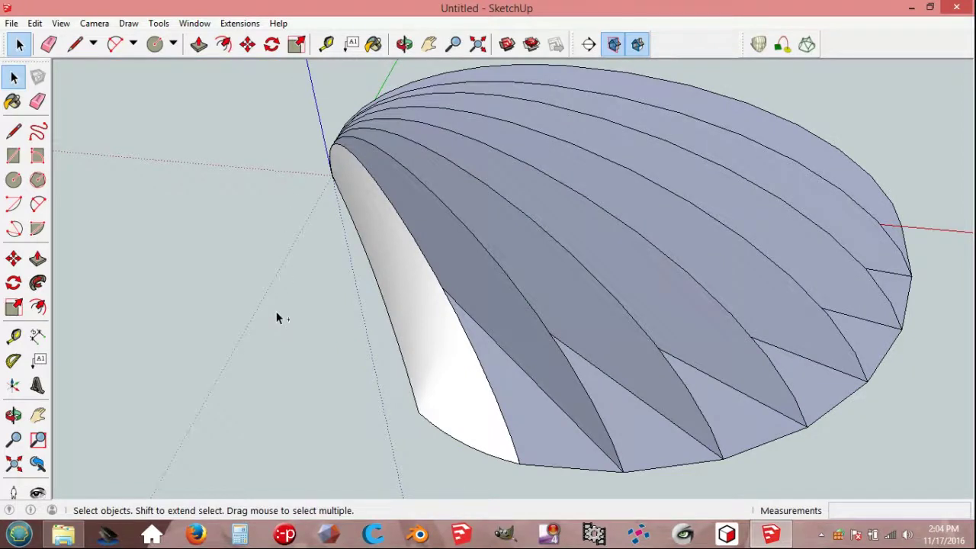
{"action": "middle_click_drag", "start_coordinate": [276, 311], "coordinate": [435, 402]}
Step: Draw a bulge-30 arc from the first fin's bottom corner to the next fin's corner
{"action": "left_click", "coordinate": [115, 43]}
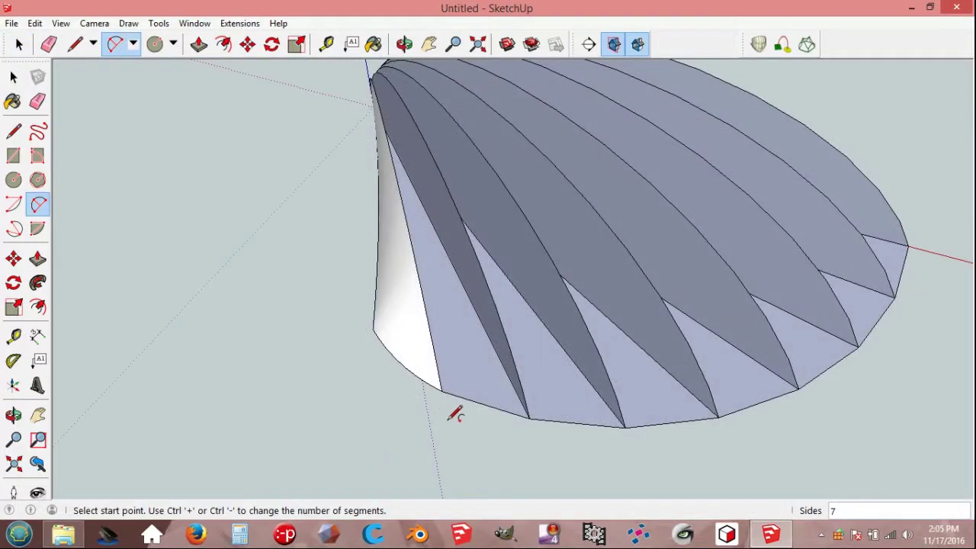
{"action": "left_click", "coordinate": [442, 391]}
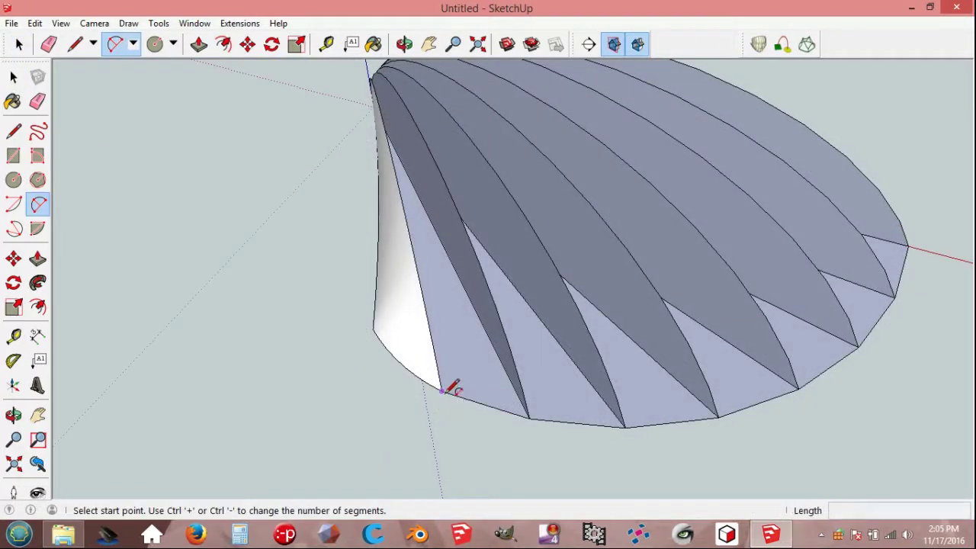
{"action": "left_click", "coordinate": [529, 416]}
{"action": "type", "text": "30"}
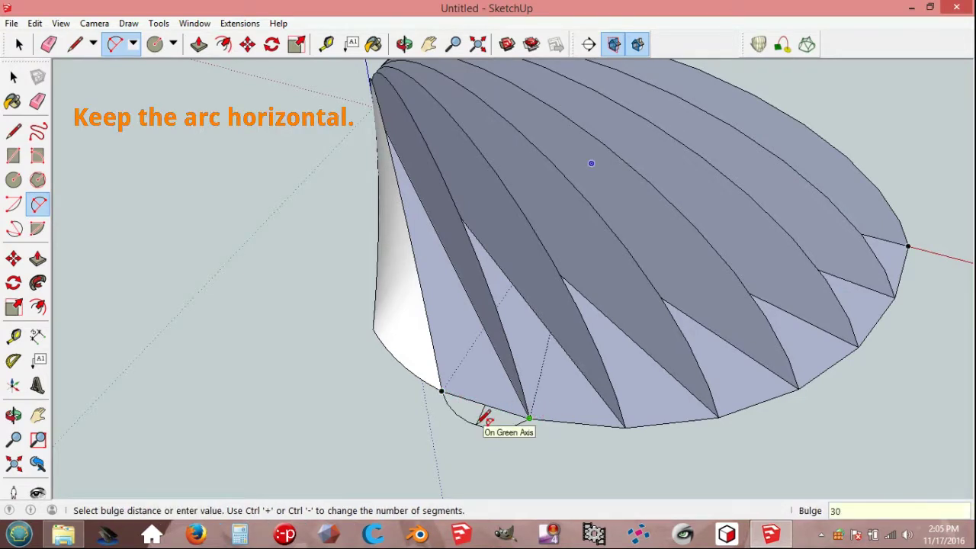
{"action": "left_click", "coordinate": [478, 423]}
{"action": "key", "text": "space"}
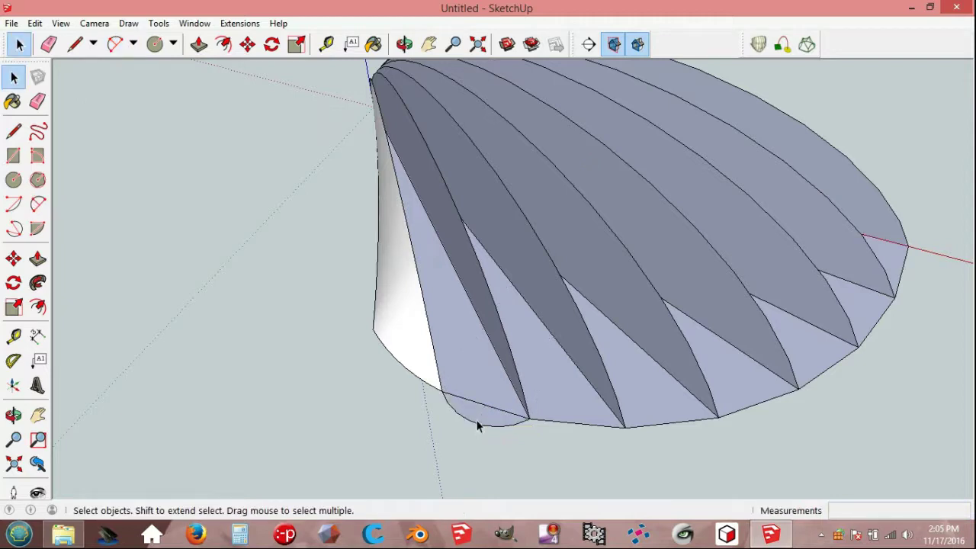
Step: Erase the arc's straight chord and delete the flat faces between the fins
{"action": "key", "text": "e"}
{"action": "left_click", "coordinate": [486, 404]}
{"action": "key", "text": "space"}
{"action": "triple_click", "coordinate": [476, 388]}
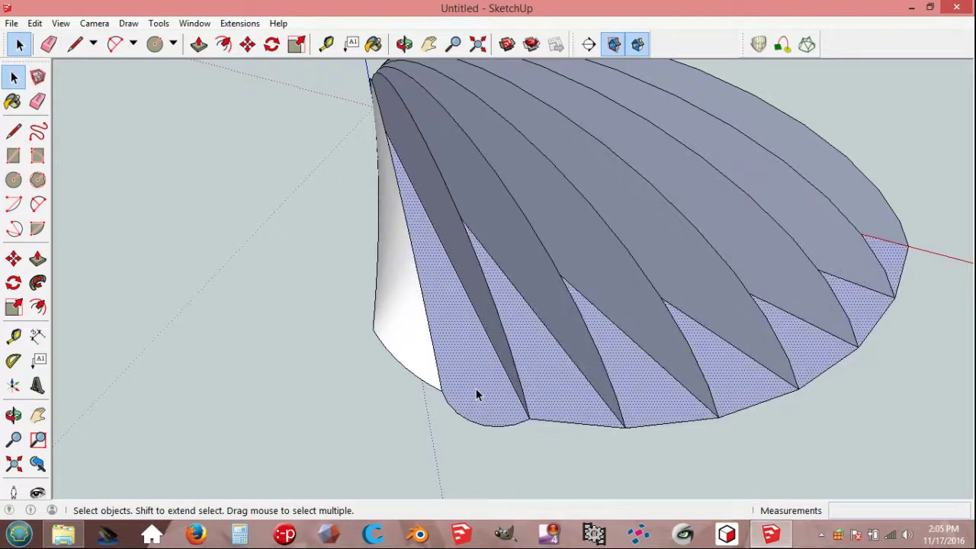
{"action": "key", "text": "Delete"}
{"action": "middle_click_drag", "start_coordinate": [476, 390], "coordinate": [443, 359]}
{"action": "scroll", "coordinate": [448, 332], "scroll_direction": "up", "scroll_amount": 2}
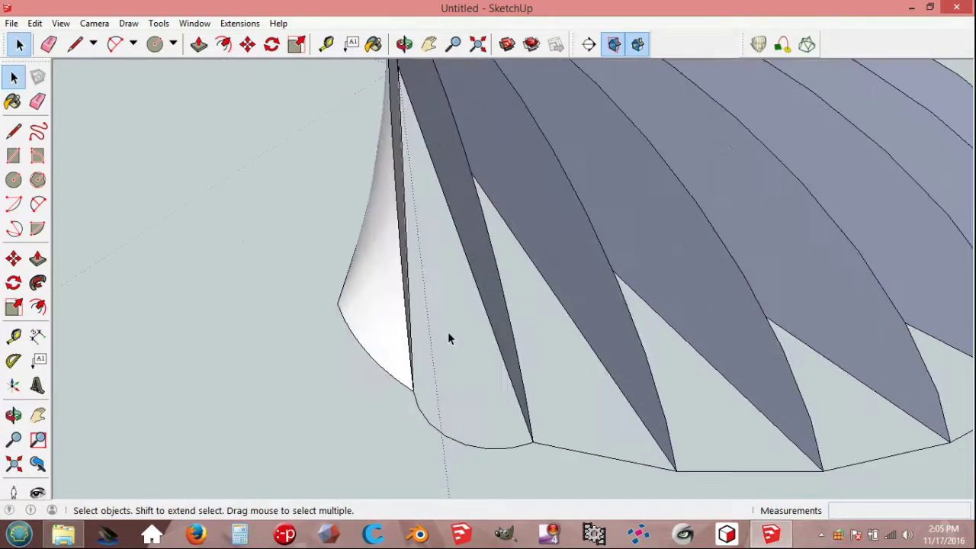
Step: Discard a trial Loft along Path on the long bottom curve, then delete that bottom edge
{"action": "left_click", "coordinate": [784, 50]}
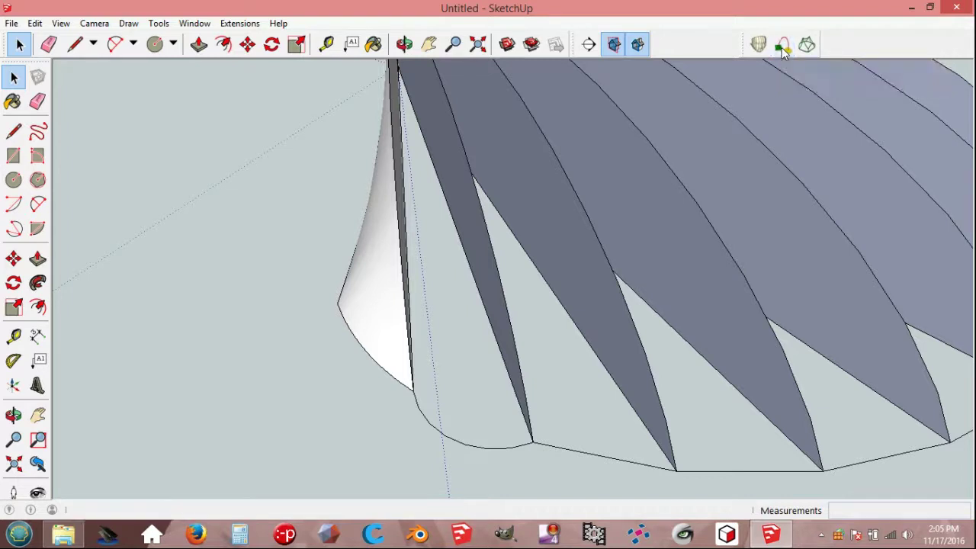
{"action": "left_click", "coordinate": [507, 323]}
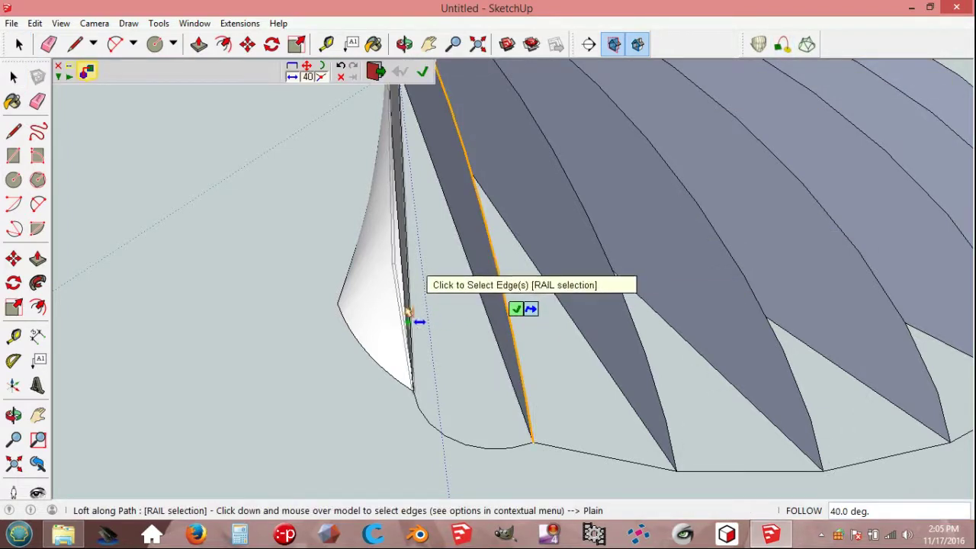
{"action": "left_click", "coordinate": [435, 429]}
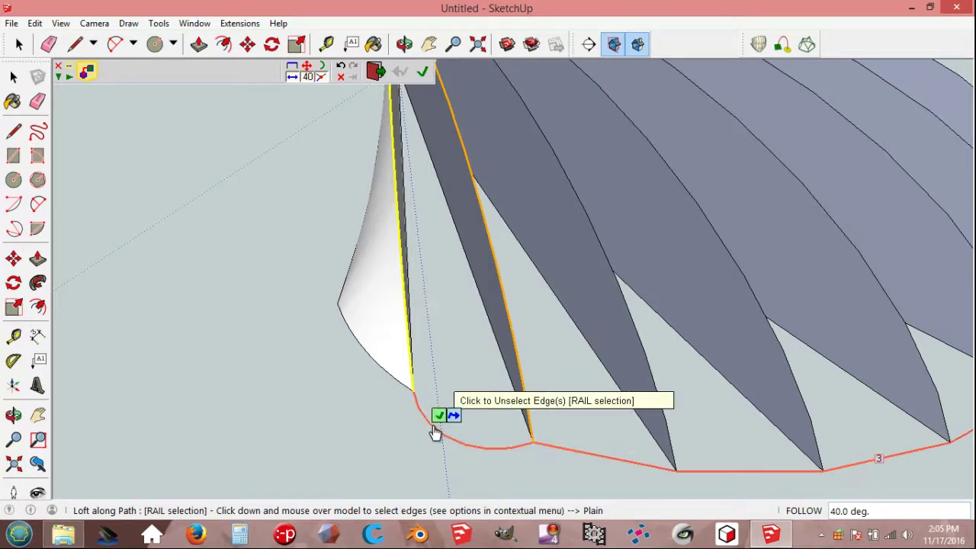
{"action": "left_click", "coordinate": [440, 417]}
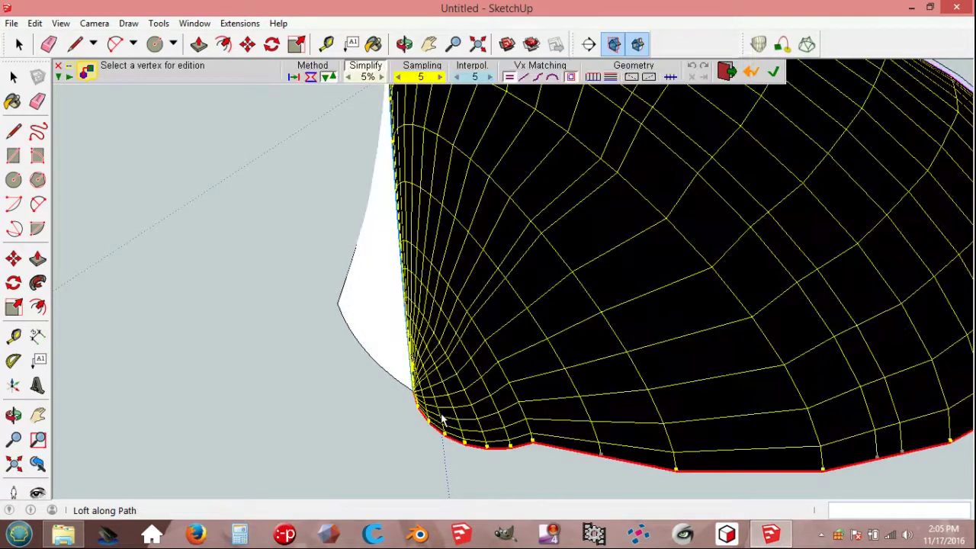
{"action": "left_click", "coordinate": [753, 71]}
{"action": "left_click", "coordinate": [590, 453]}
{"action": "key", "text": "Delete"}
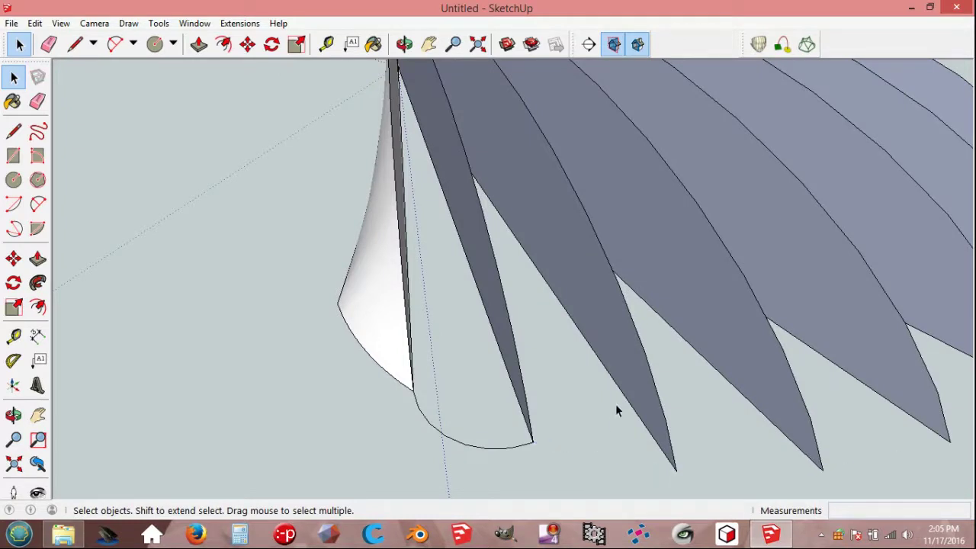
Step: Loft a smooth white lobe along the fin edges and the new base arc
{"action": "left_click", "coordinate": [783, 46]}
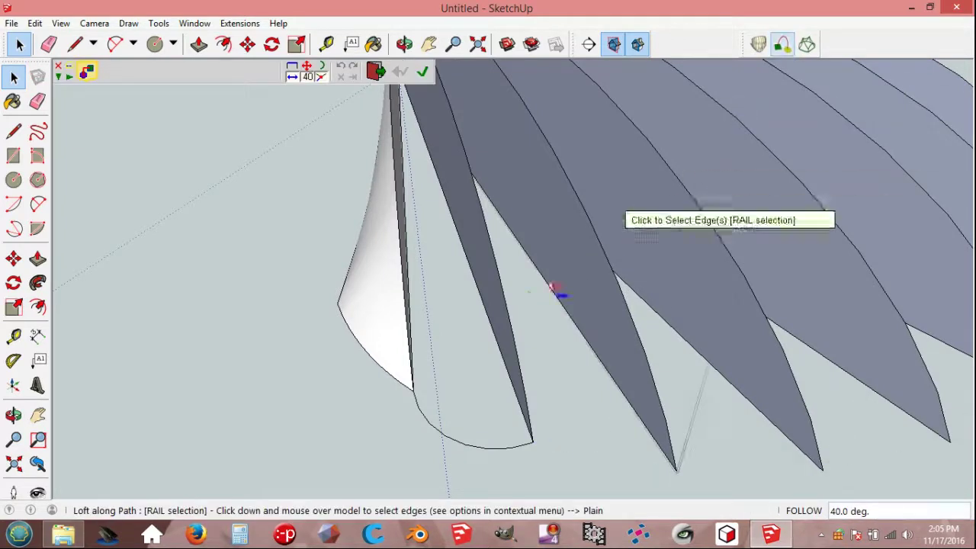
{"action": "left_click", "coordinate": [509, 309]}
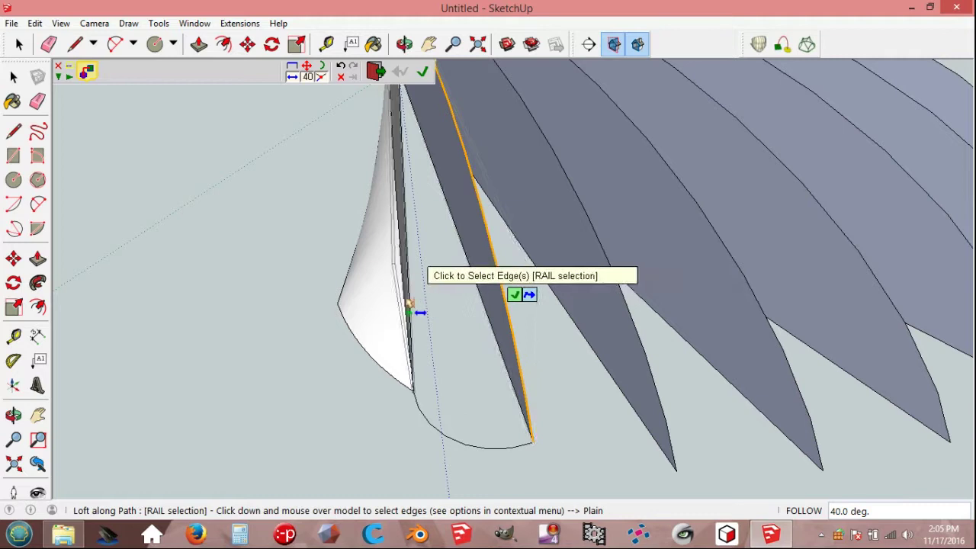
{"action": "left_click", "coordinate": [436, 424]}
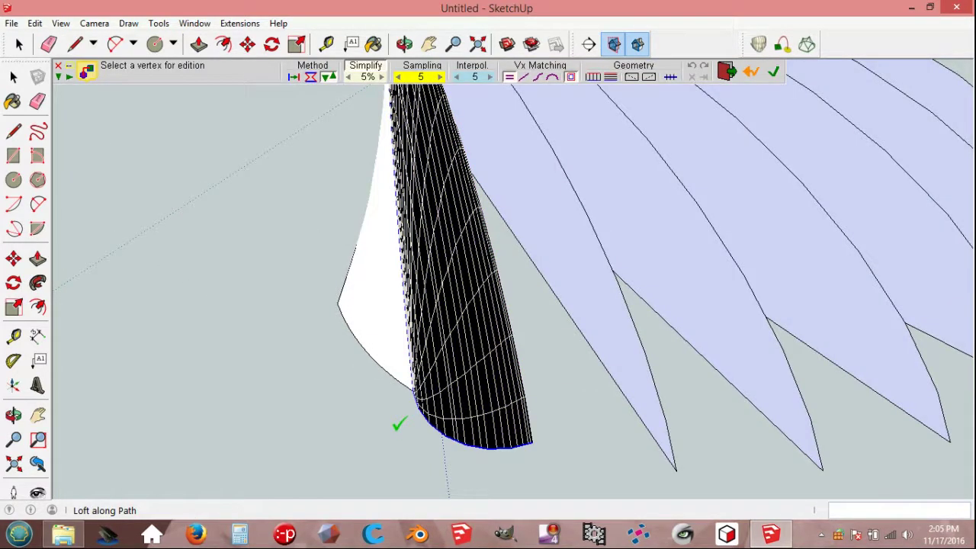
{"action": "left_click", "coordinate": [399, 423]}
{"action": "left_click", "coordinate": [296, 71]}
{"action": "mouse_move", "coordinate": [309, 114]}
{"action": "middle_mouse_down"}
{"action": "mouse_move", "coordinate": [511, 331]}
{"action": "mouse_move", "coordinate": [604, 391]}
{"action": "mouse_move", "coordinate": [548, 392]}
{"action": "middle_mouse_up"}
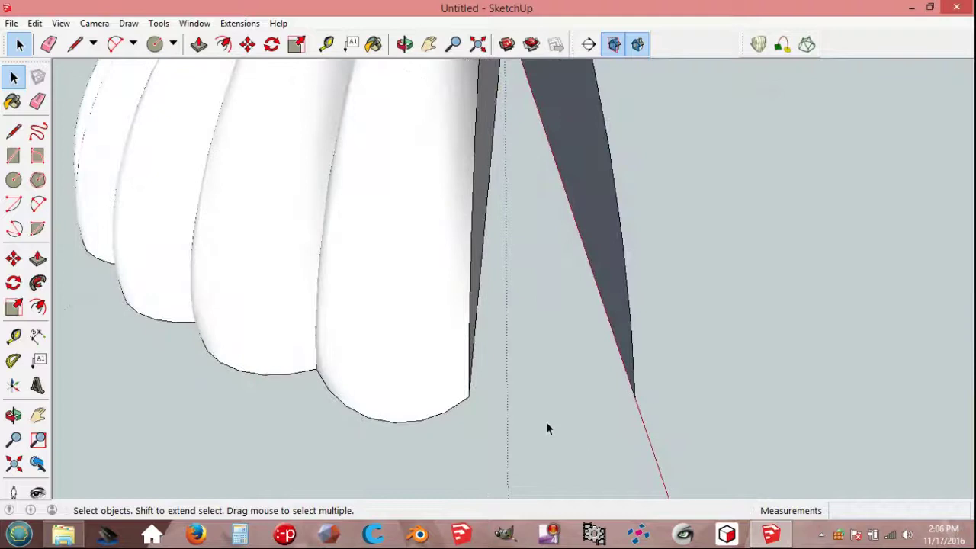
{"action": "key", "text": "shift+p"}
Step: Draw a bulge-30 base arc between the last two fin corners
{"action": "left_click", "coordinate": [468, 396]}
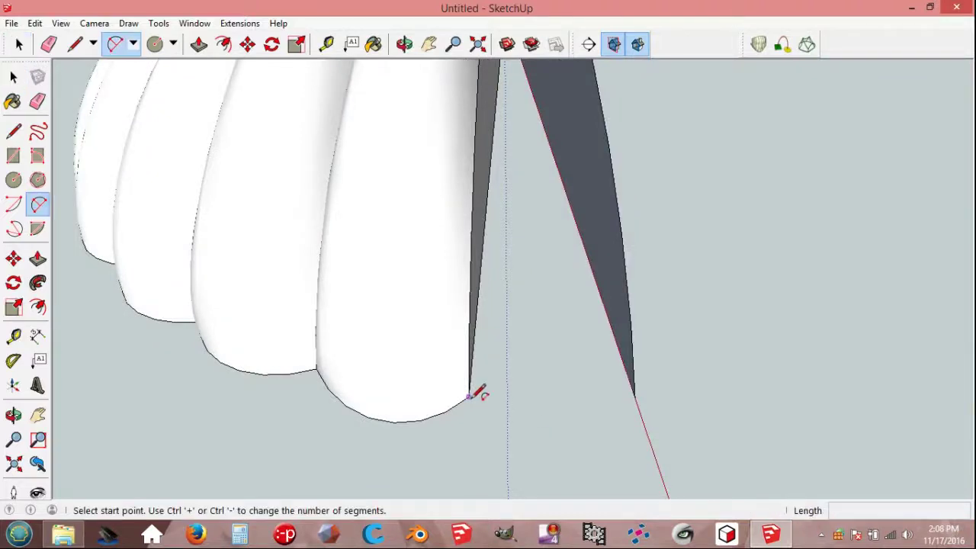
{"action": "left_click", "coordinate": [635, 396]}
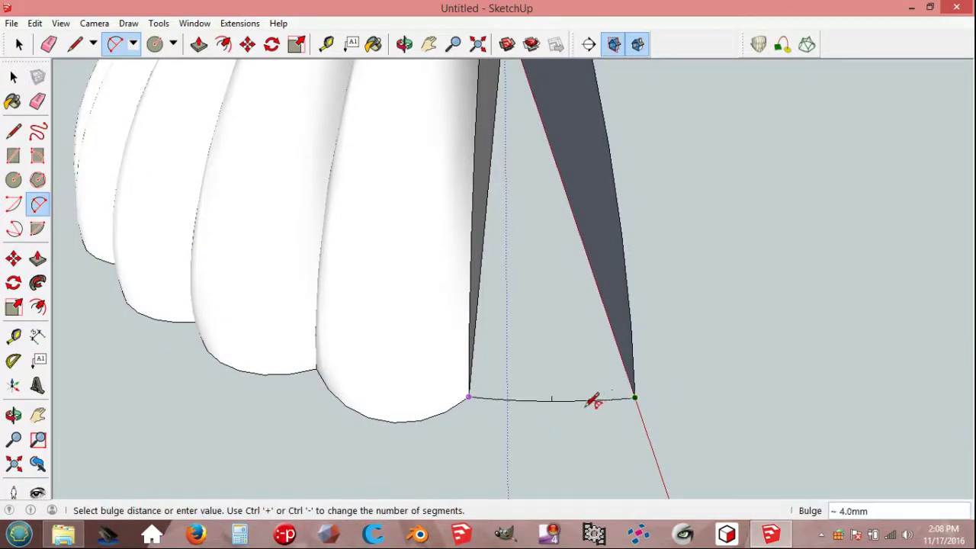
{"action": "type", "text": "30"}
{"action": "left_click", "coordinate": [552, 422]}
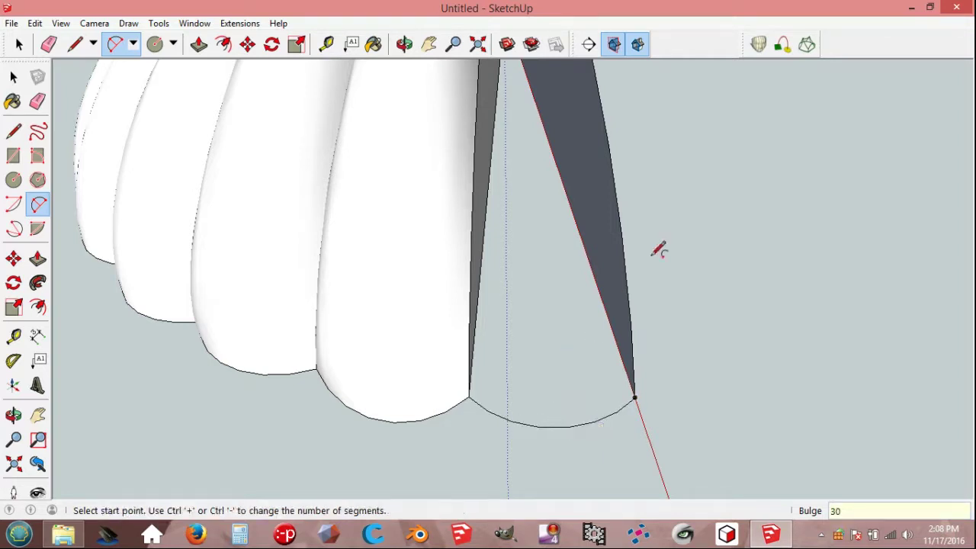
Step: Loft the final lobe along the right fin edge and the base arc
{"action": "left_click", "coordinate": [782, 45]}
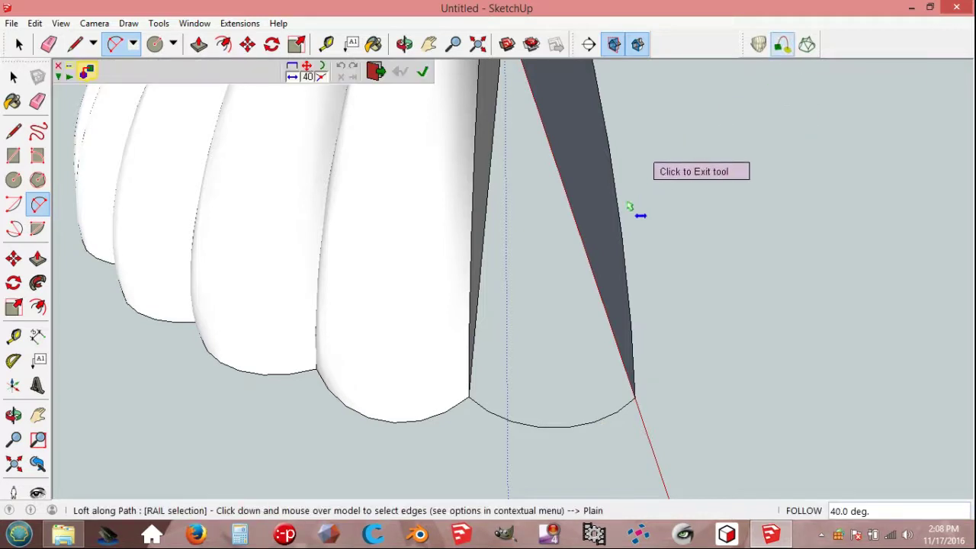
{"action": "left_click", "coordinate": [625, 250]}
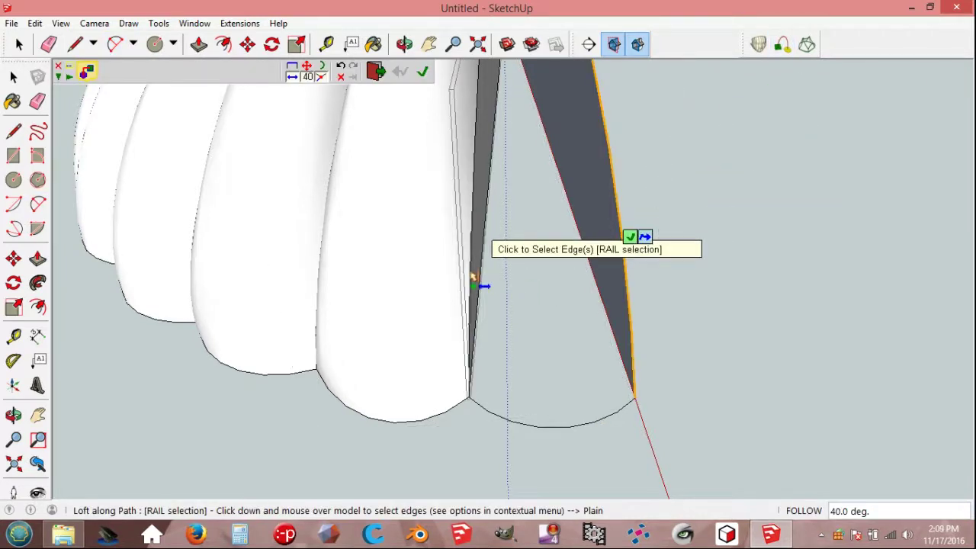
{"action": "left_click", "coordinate": [525, 425]}
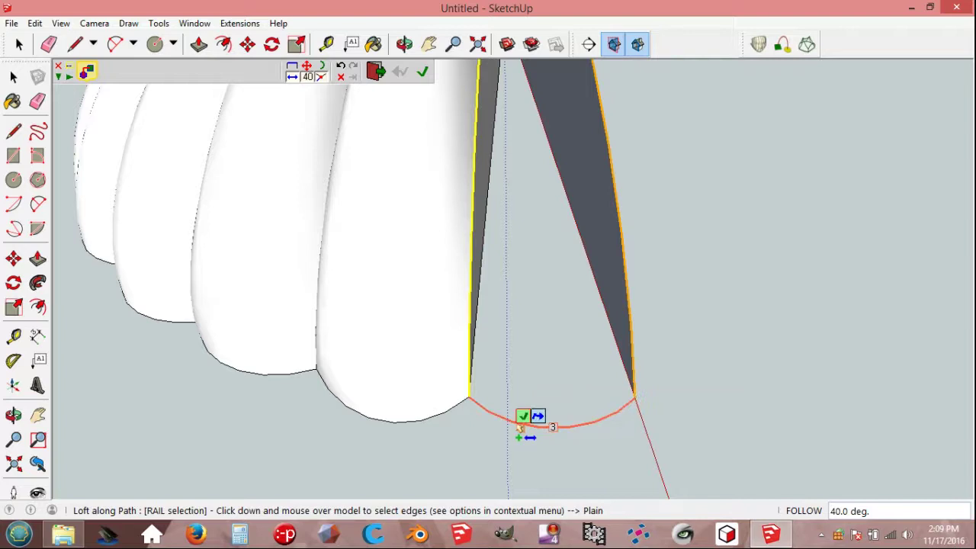
{"action": "left_click", "coordinate": [526, 425]}
{"action": "left_click", "coordinate": [505, 455]}
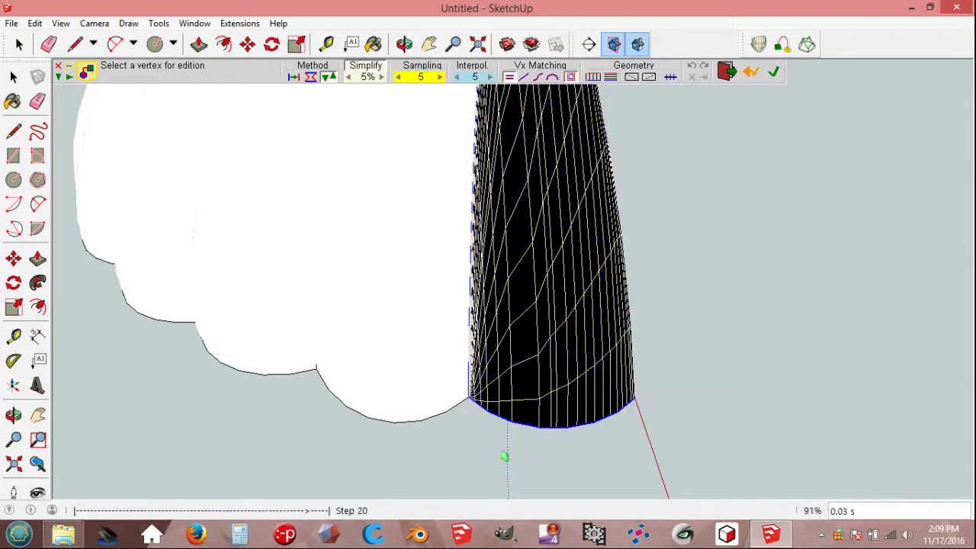
{"action": "mouse_move", "coordinate": [504, 456]}
{"action": "middle_mouse_down"}
{"action": "mouse_move", "coordinate": [402, 258]}
{"action": "mouse_move", "coordinate": [516, 292]}
{"action": "middle_mouse_up"}
{"action": "left_click", "coordinate": [296, 72]}
{"action": "scroll", "coordinate": [414, 244], "scroll_direction": "down", "scroll_amount": 2}
{"action": "left_click_drag", "start_coordinate": [212, 134], "coordinate": [568, 451]}
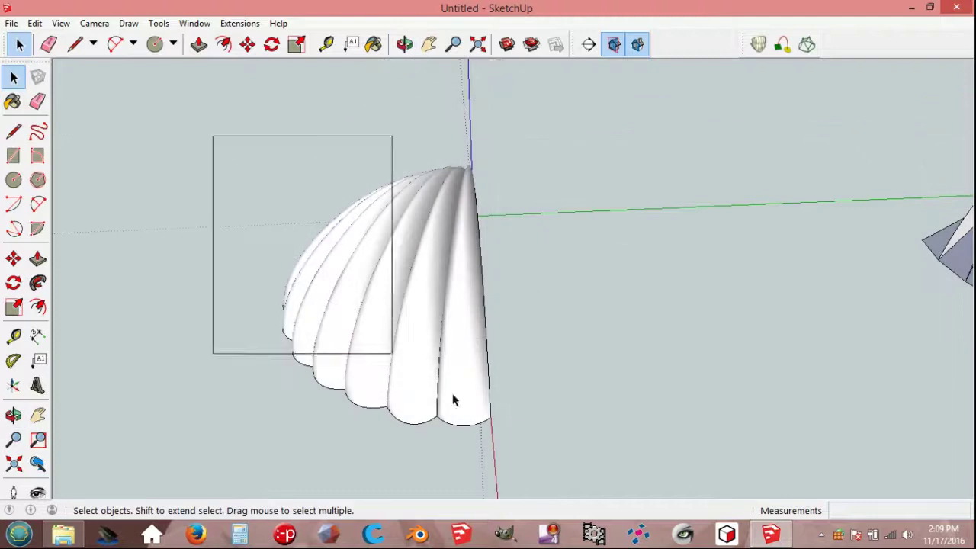
Step: Explode the selected half shell into loose geometry
{"action": "right_click", "coordinate": [410, 259]}
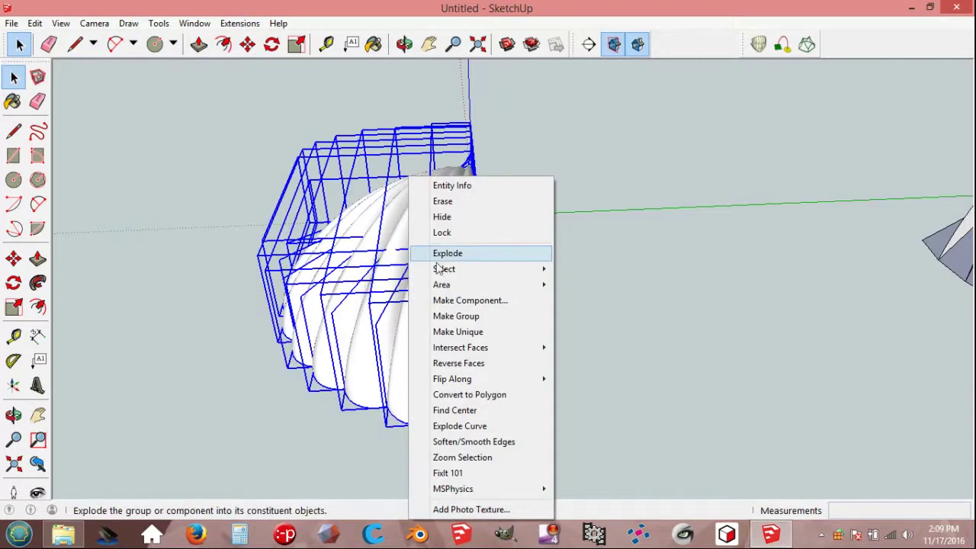
{"action": "left_click", "coordinate": [451, 255]}
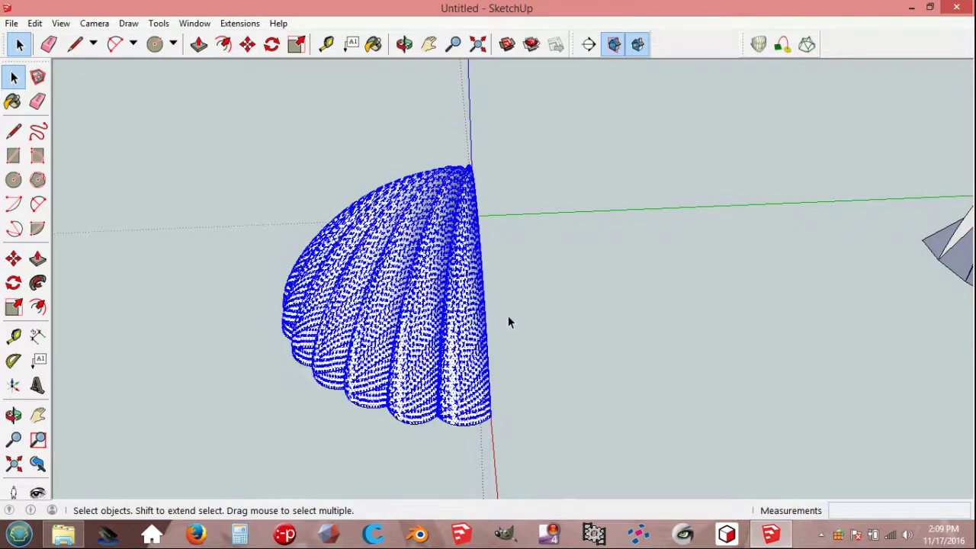
{"action": "left_click", "coordinate": [508, 315]}
{"action": "mouse_move", "coordinate": [547, 344]}
{"action": "middle_mouse_down"}
{"action": "mouse_move", "coordinate": [505, 251]}
{"action": "mouse_move", "coordinate": [512, 434]}
{"action": "mouse_move", "coordinate": [493, 170]}
{"action": "mouse_move", "coordinate": [557, 297]}
{"action": "mouse_move", "coordinate": [730, 233]}
{"action": "middle_mouse_up"}
{"action": "scroll", "coordinate": [549, 242], "scroll_direction": "up", "scroll_amount": 2}
{"action": "scroll", "coordinate": [546, 238], "scroll_direction": "up", "scroll_amount": 2}
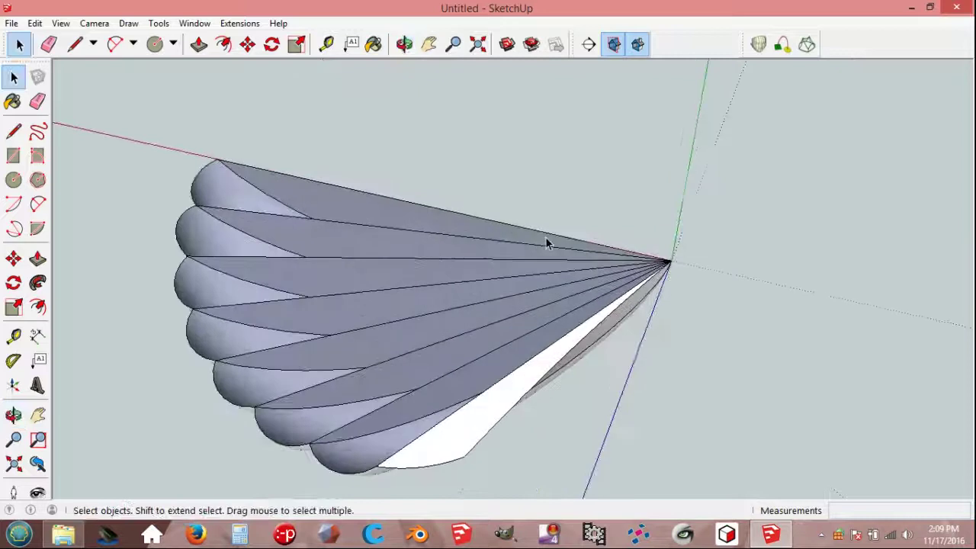
{"action": "scroll", "coordinate": [534, 245], "scroll_direction": "up", "scroll_amount": 3}
Step: Soften all the dividing edges of the fan-shaped loft with the Eraser
{"action": "key", "text": "e"}
{"action": "left_click", "coordinate": [502, 221]}
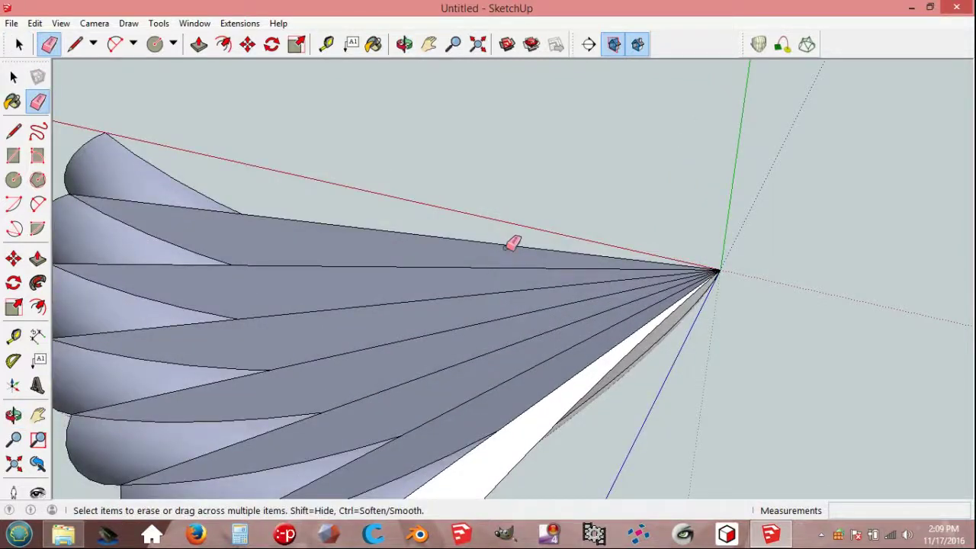
{"action": "mouse_move", "coordinate": [512, 242]}
{"action": "left_mouse_down", "text": "ctrl"}
{"action": "mouse_move", "coordinate": [527, 261]}
{"action": "mouse_move", "coordinate": [627, 311]}
{"action": "mouse_move", "coordinate": [625, 300]}
{"action": "left_mouse_up", "text": "ctrl"}
{"action": "key", "text": "space"}
{"action": "scroll", "coordinate": [615, 294], "scroll_direction": "down", "scroll_amount": 4}
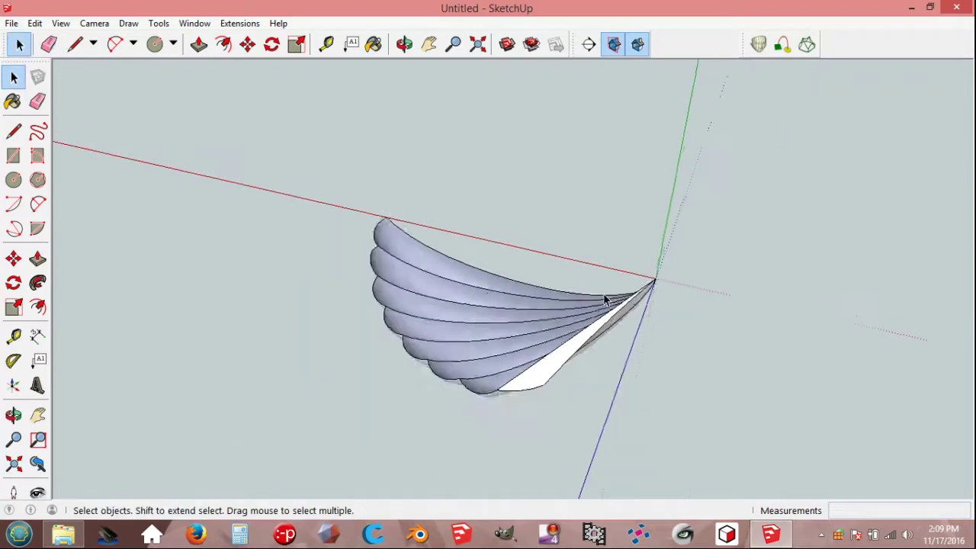
{"action": "scroll", "coordinate": [606, 300], "scroll_direction": "down", "scroll_amount": 2}
Step: Make the whole wing-shaped half shell one group and reframe the view around it
{"action": "left_click_drag", "start_coordinate": [372, 217], "coordinate": [706, 409]}
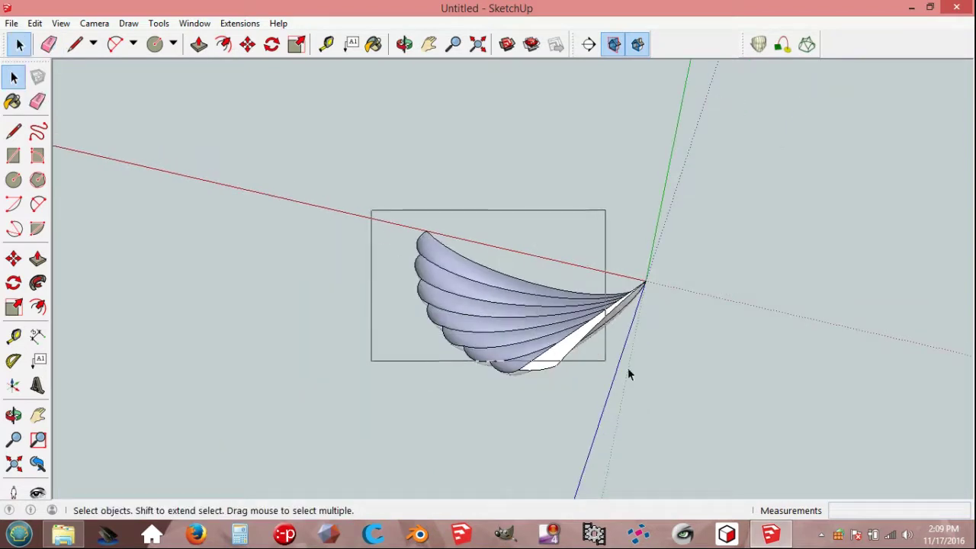
{"action": "right_click", "coordinate": [592, 321]}
{"action": "left_click", "coordinate": [644, 146]}
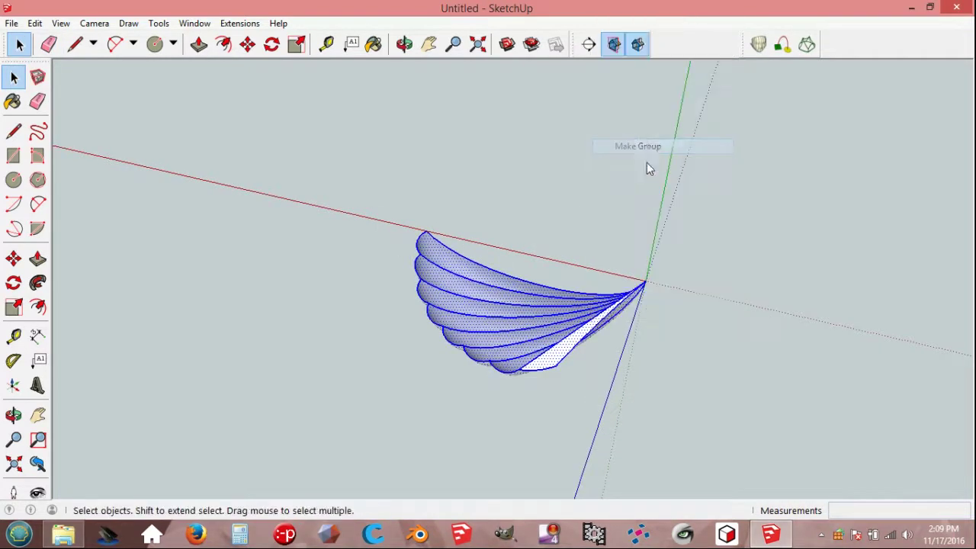
{"action": "key", "text": "o"}
{"action": "mouse_move", "coordinate": [693, 222]}
{"action": "left_mouse_down"}
{"action": "mouse_move", "coordinate": [515, 23]}
{"action": "mouse_move", "coordinate": [530, 175]}
{"action": "left_mouse_up"}
{"action": "key", "text": "space"}
{"action": "middle_click_drag", "start_coordinate": [419, 397], "coordinate": [624, 222]}
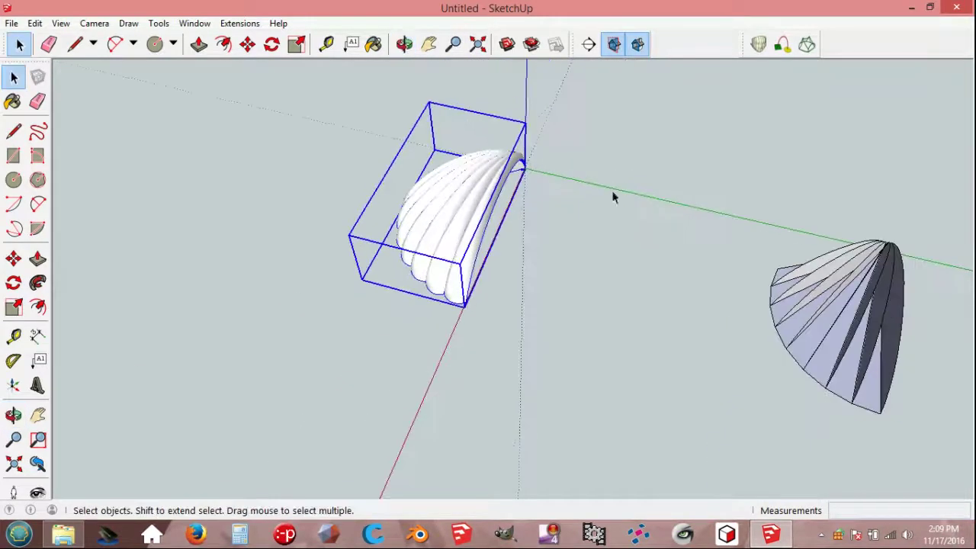
{"action": "left_click", "coordinate": [429, 45]}
{"action": "left_click_drag", "start_coordinate": [447, 114], "coordinate": [462, 236]}
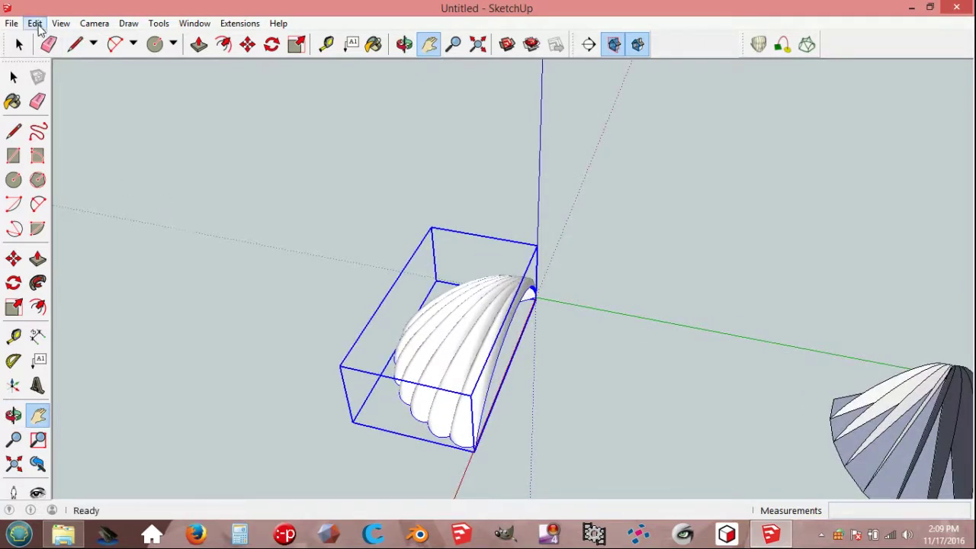
Step: Paste a copy of the half shell in place and mirror it at green scale -1
{"action": "left_click", "coordinate": [35, 23]}
{"action": "left_click", "coordinate": [67, 94]}
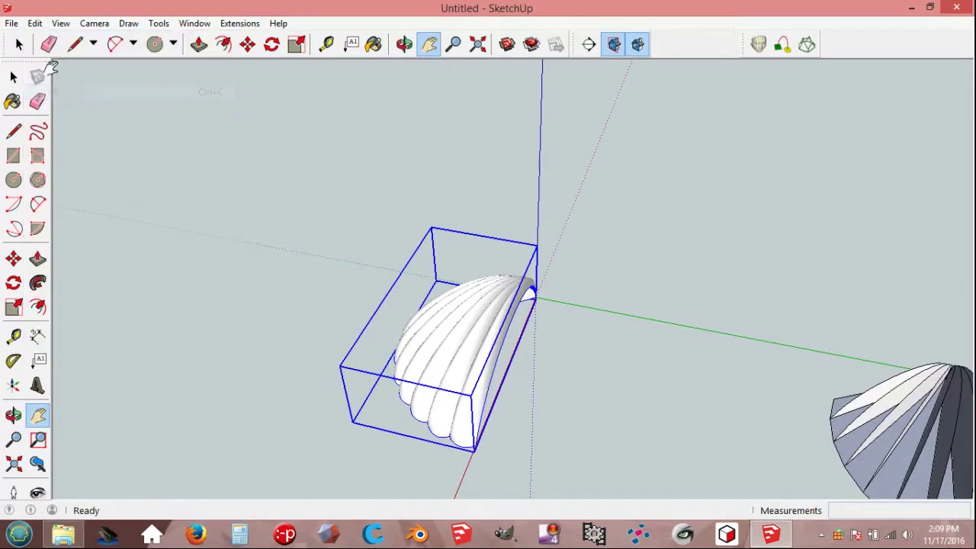
{"action": "left_click", "coordinate": [35, 23]}
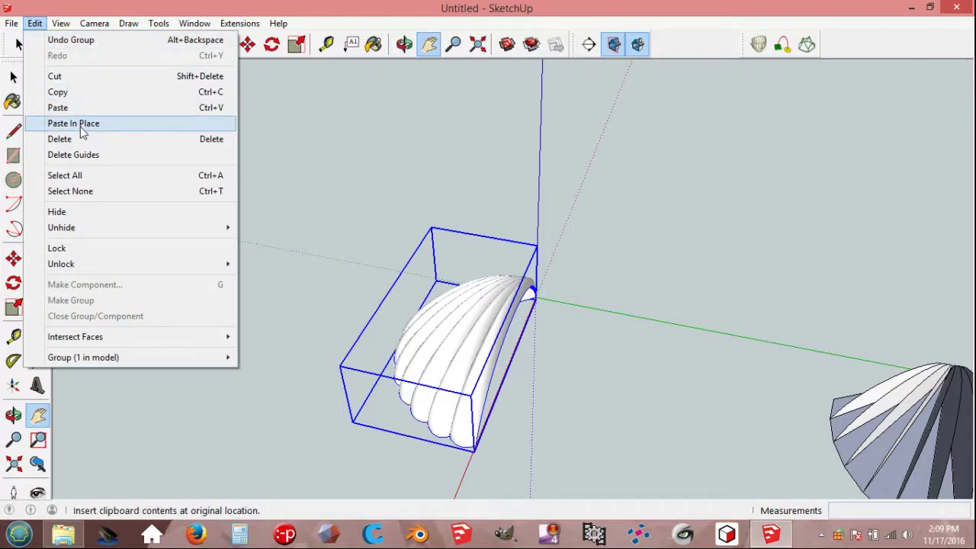
{"action": "left_click", "coordinate": [76, 124]}
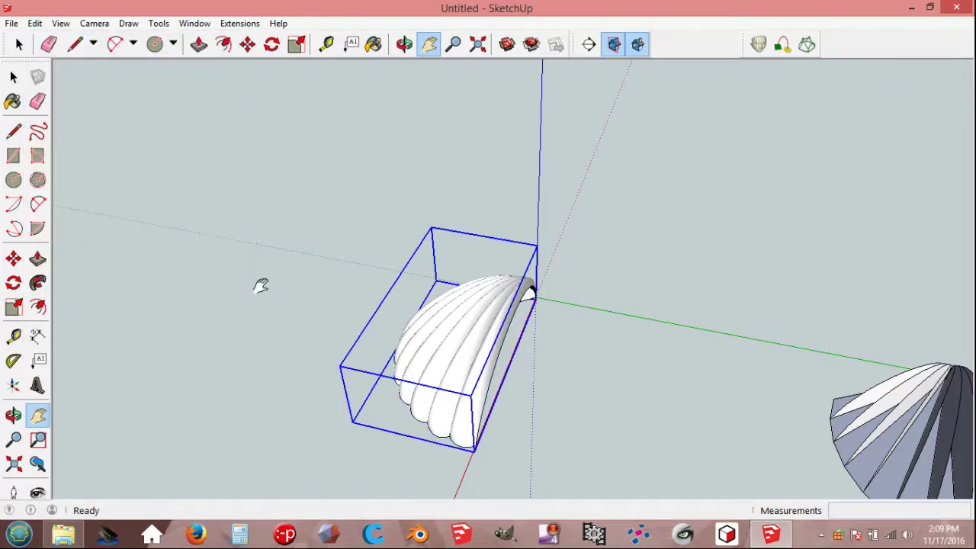
{"action": "key", "text": "s"}
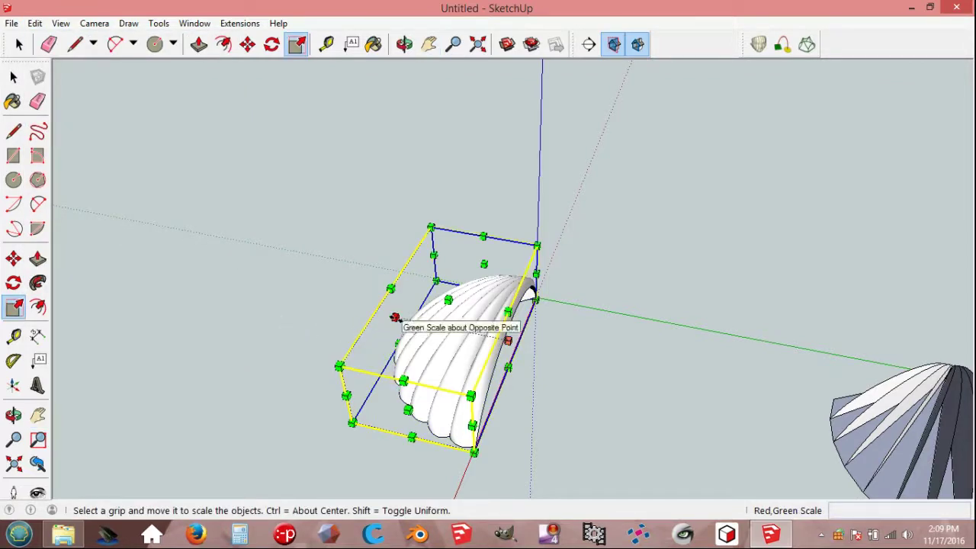
{"action": "left_click_drag", "start_coordinate": [394, 317], "coordinate": [625, 371]}
Step: Select both shell halves and explode them into loose geometry
{"action": "left_click", "coordinate": [660, 358]}
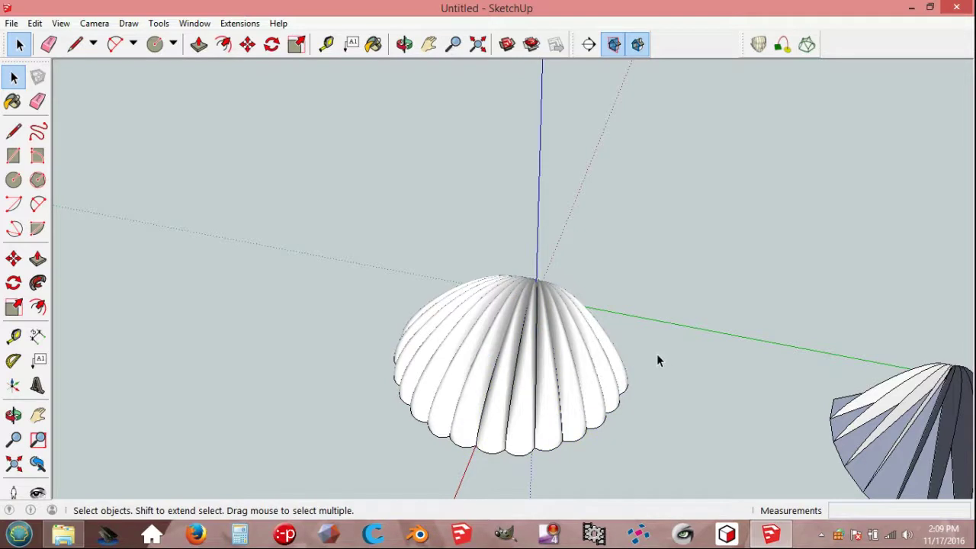
{"action": "left_click_drag", "start_coordinate": [316, 265], "coordinate": [712, 466]}
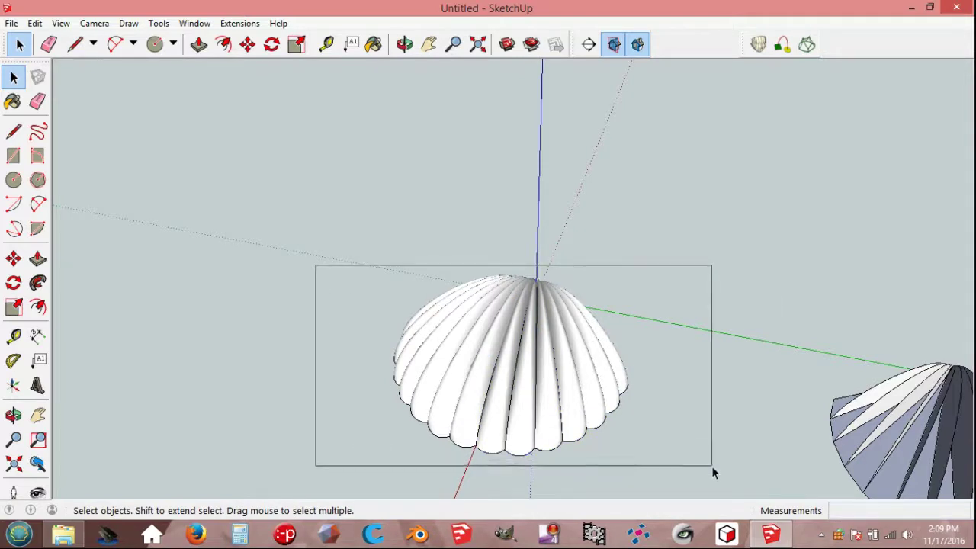
{"action": "right_click", "coordinate": [545, 383]}
{"action": "left_click", "coordinate": [581, 191]}
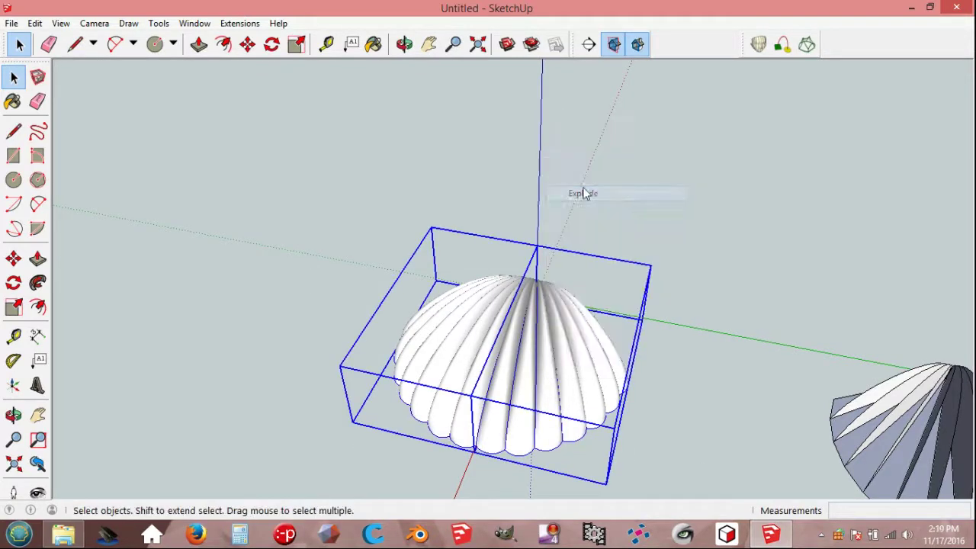
Step: Select all the full shell geometry and make it one group
{"action": "left_click", "coordinate": [336, 298]}
{"action": "left_click_drag", "start_coordinate": [338, 233], "coordinate": [652, 473]}
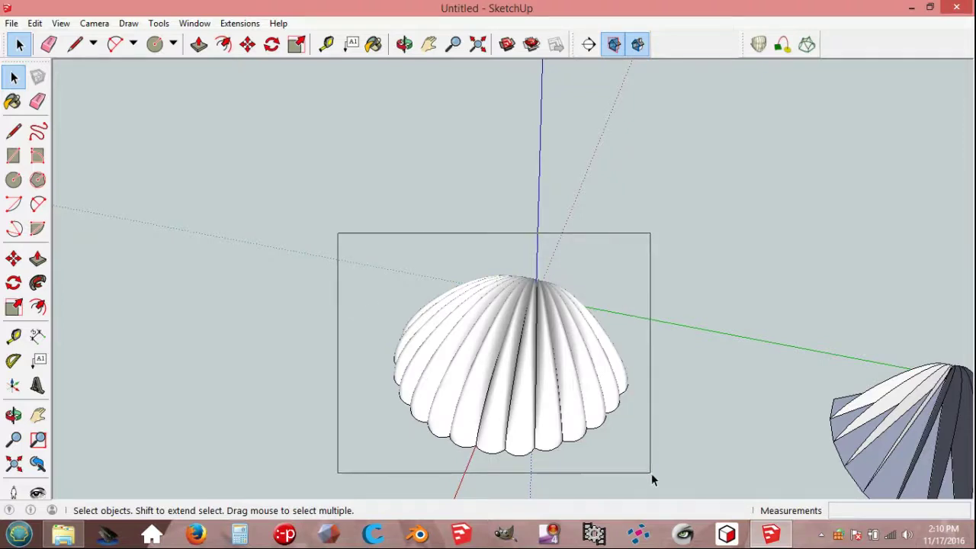
{"action": "right_click", "coordinate": [524, 364]}
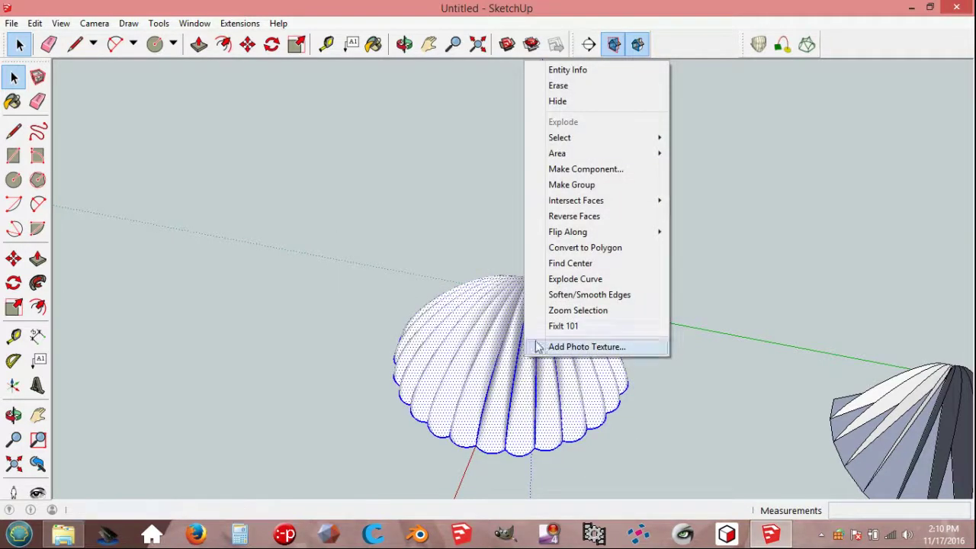
{"action": "left_click", "coordinate": [561, 186]}
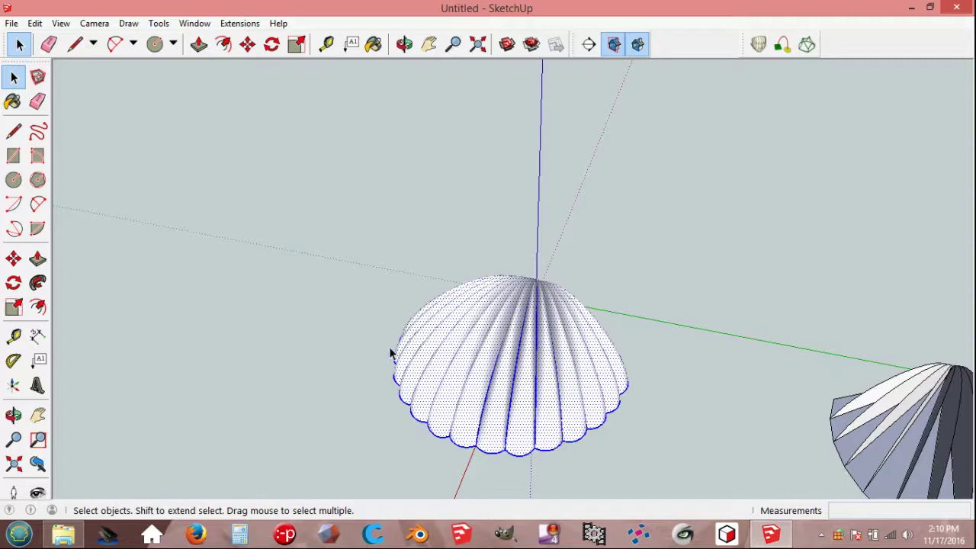
Step: Move the shell group 2000 mm along the red axis
{"action": "key", "text": "m"}
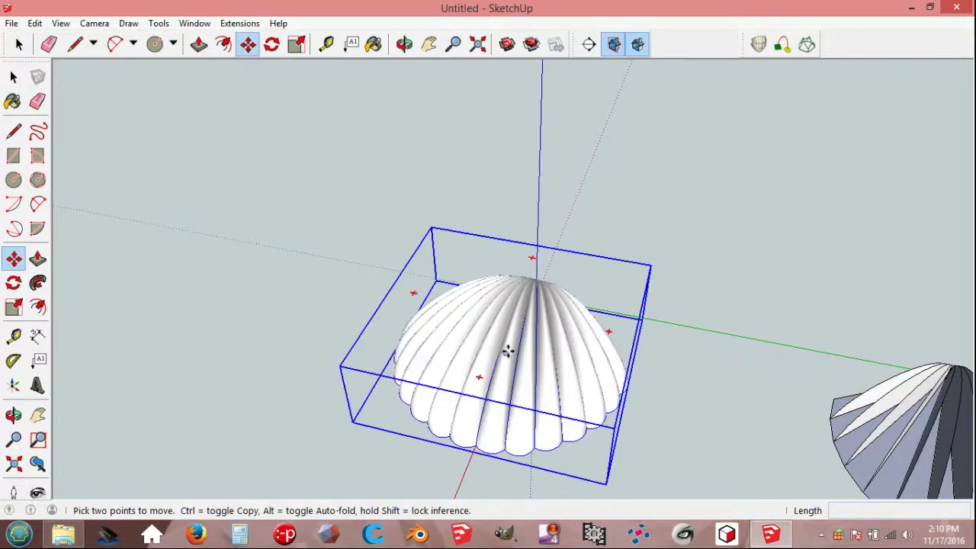
{"action": "left_click", "coordinate": [509, 344]}
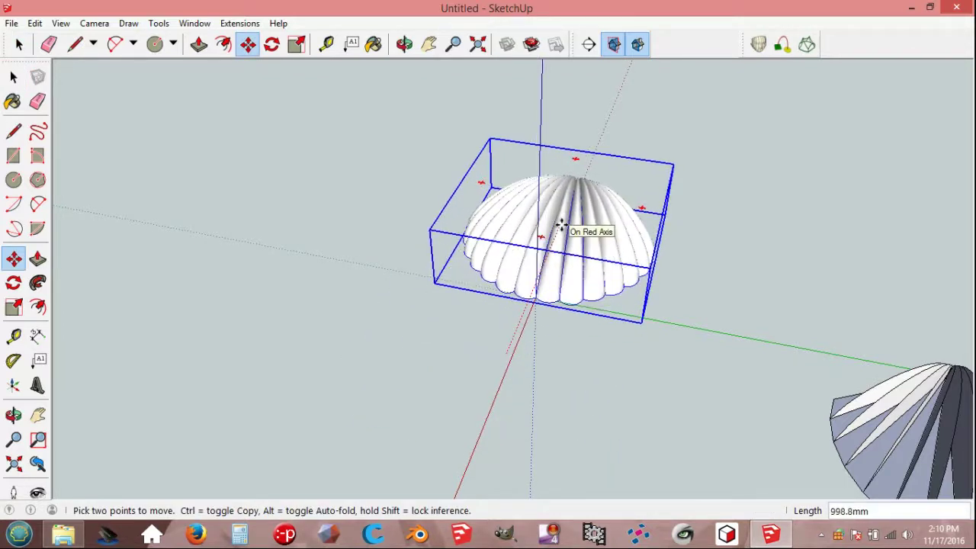
{"action": "type", "text": "2000"}
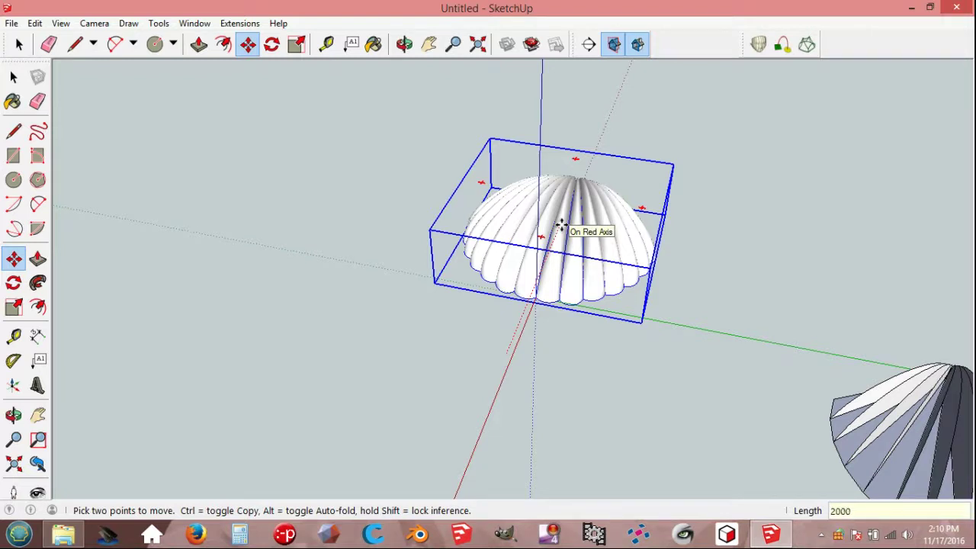
{"action": "key", "text": "Return"}
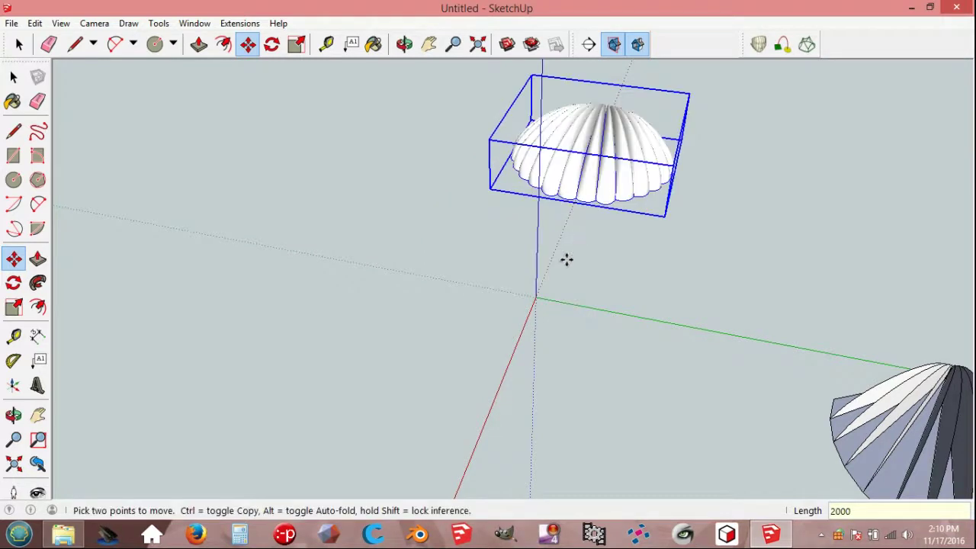
{"action": "key", "text": "space"}
{"action": "middle_click_drag", "start_coordinate": [567, 284], "coordinate": [586, 361]}
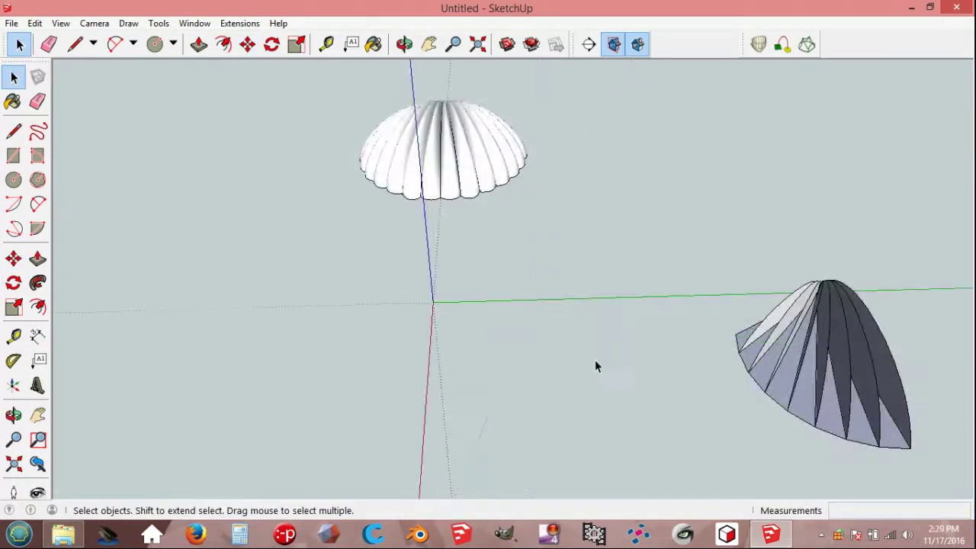
Step: Copy the earlier faceted shell and paste it in place
{"action": "left_click", "coordinate": [799, 355]}
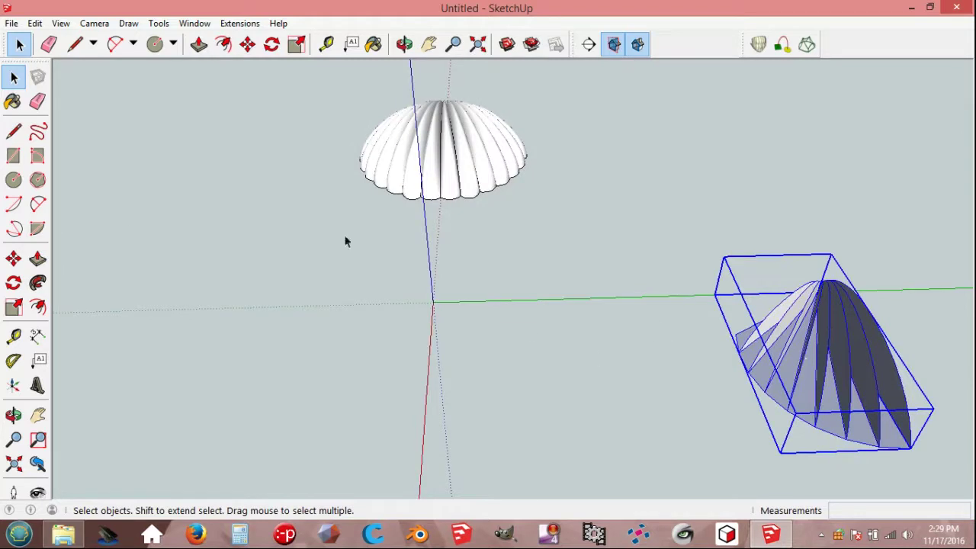
{"action": "left_click", "coordinate": [35, 23]}
{"action": "left_click", "coordinate": [66, 92]}
{"action": "left_click", "coordinate": [35, 23]}
{"action": "left_click", "coordinate": [79, 125]}
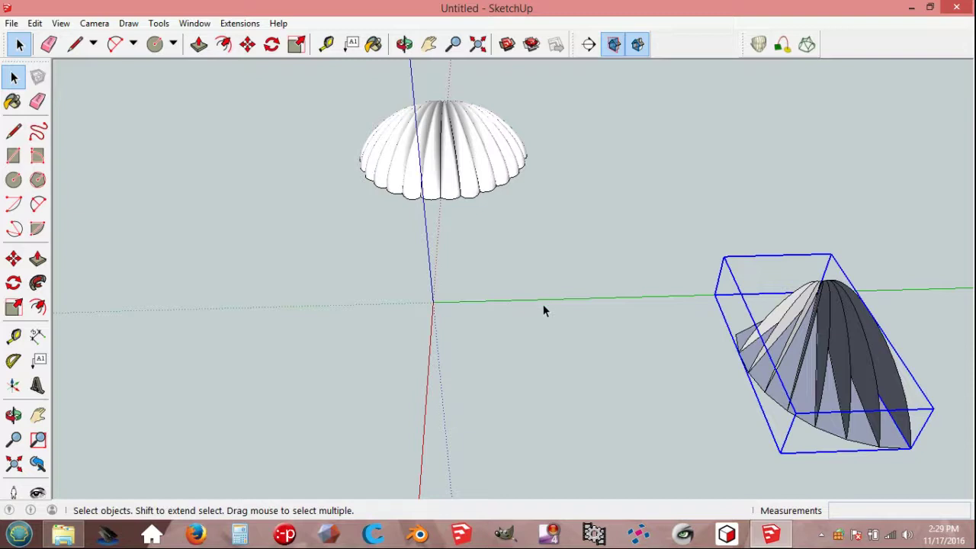
Step: Move the pasted copy 2000 mm along the green axis
{"action": "key", "text": "m"}
{"action": "left_click", "coordinate": [764, 340]}
{"action": "type", "text": "2000"}
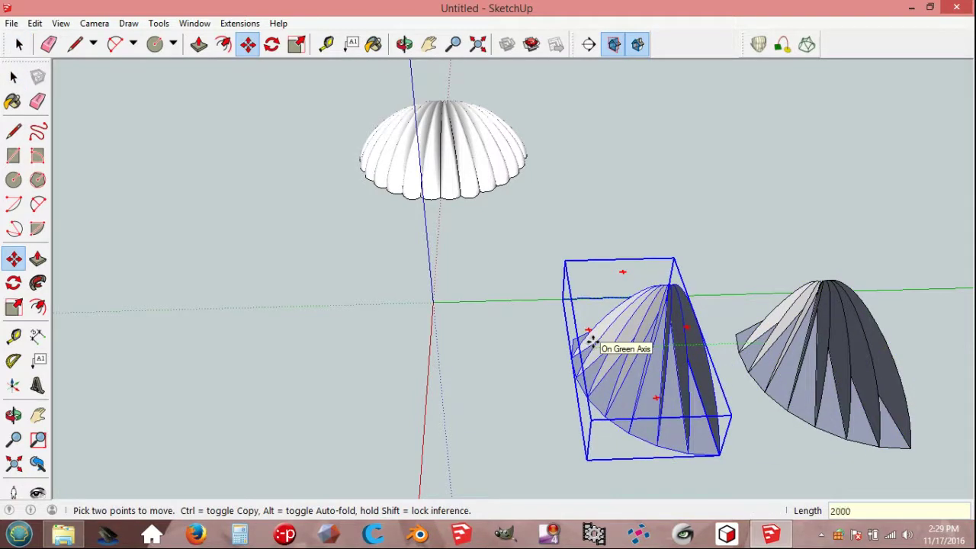
{"action": "key", "text": "Return"}
{"action": "key", "text": "space"}
{"action": "middle_click_drag", "start_coordinate": [455, 350], "coordinate": [496, 287]}
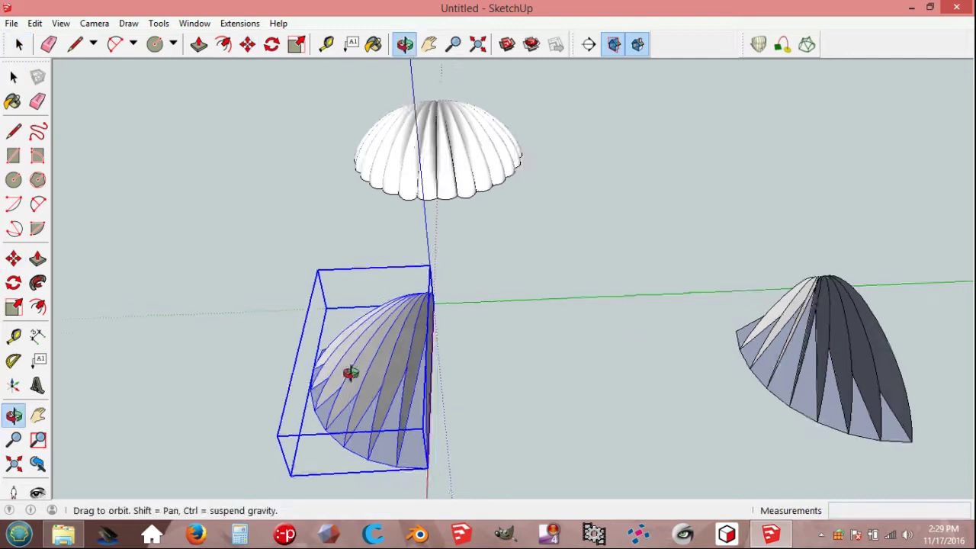
{"action": "key", "text": "space"}
{"action": "scroll", "coordinate": [298, 295], "scroll_direction": "up", "scroll_amount": 3}
{"action": "scroll", "coordinate": [298, 295], "scroll_direction": "up", "scroll_amount": 3}
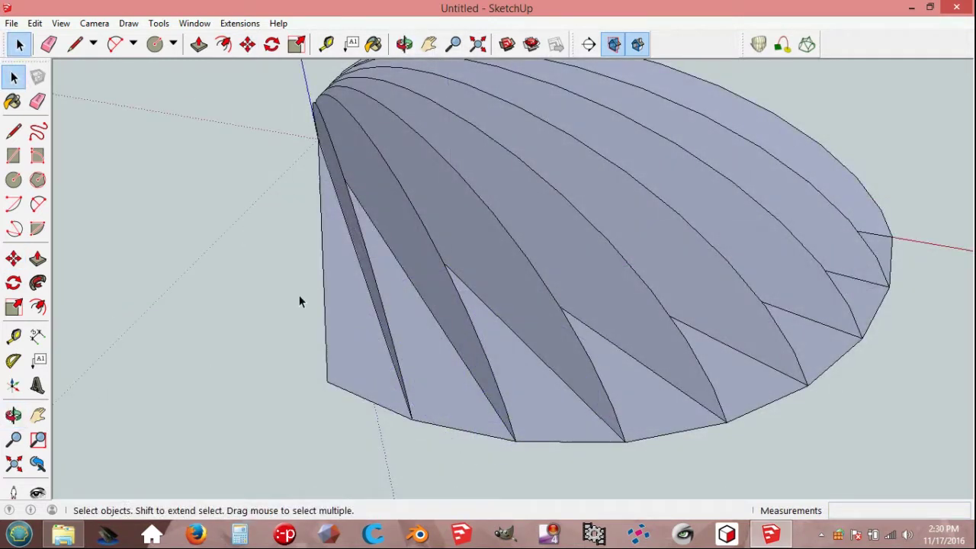
Step: Draw a 10-bulge arc from the shell's top vertex to the lower vertex
{"action": "middle_click_drag", "start_coordinate": [298, 297], "coordinate": [337, 296]}
{"action": "scroll", "coordinate": [330, 302], "scroll_direction": "up", "scroll_amount": 3}
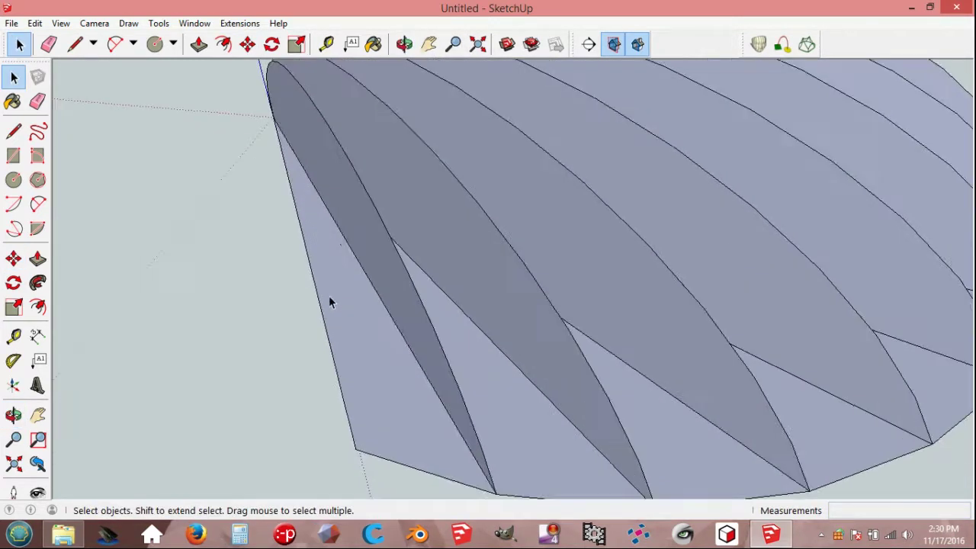
{"action": "key", "text": "shift+p"}
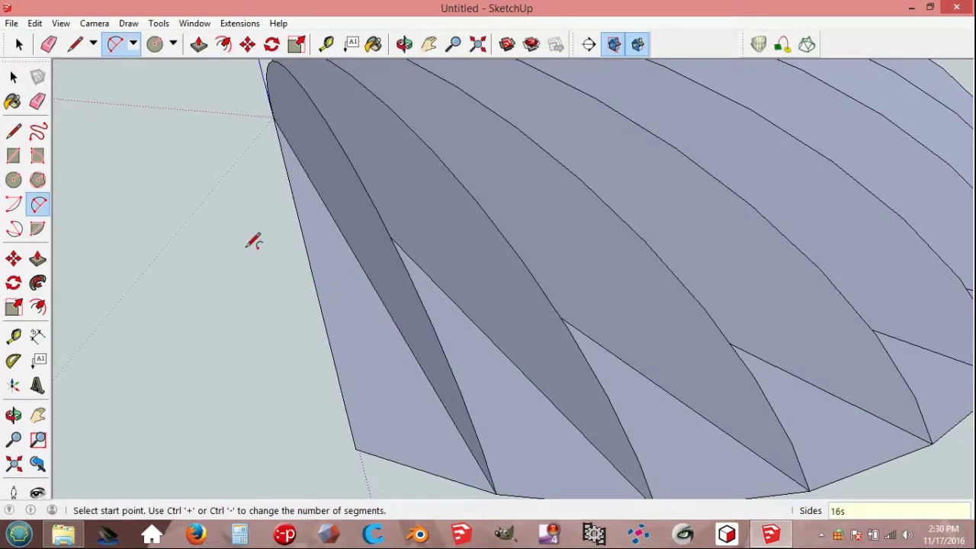
{"action": "scroll", "coordinate": [248, 246], "scroll_direction": "down", "scroll_amount": 2}
{"action": "left_click", "coordinate": [269, 133]}
{"action": "left_click", "coordinate": [334, 408]}
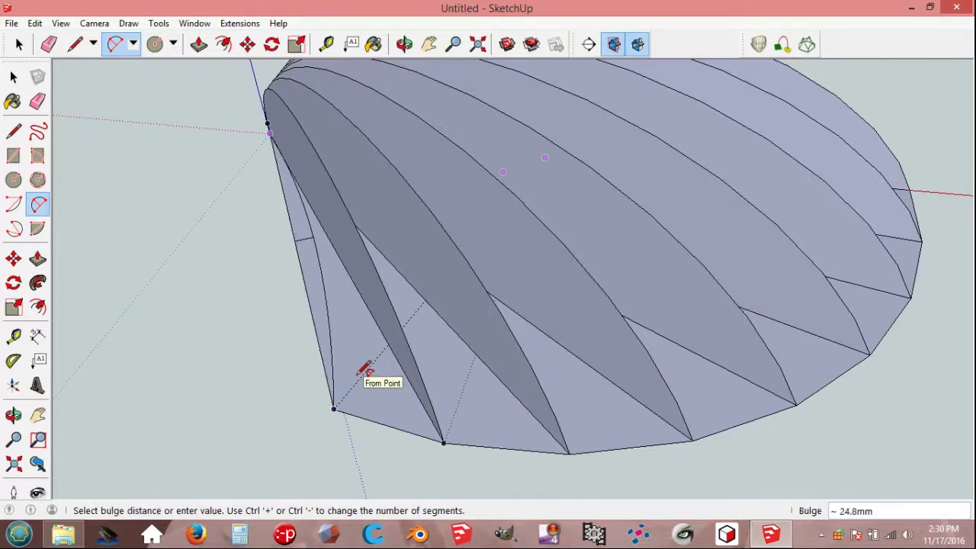
{"action": "key", "text": "Return"}
{"action": "key", "text": "space"}
Step: Explode the faceted shell group and erase the lobe's straight left edge
{"action": "left_click", "coordinate": [381, 291]}
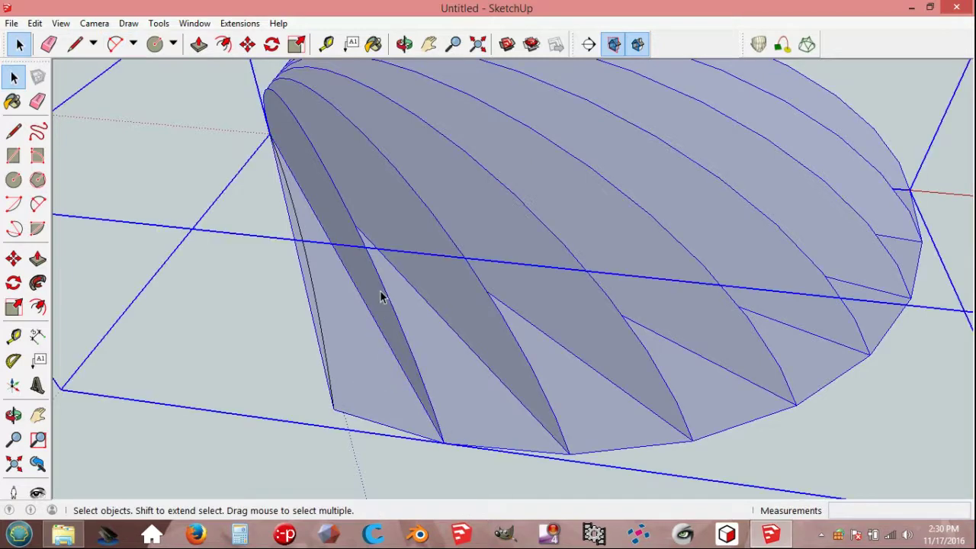
{"action": "right_click", "coordinate": [380, 292]}
{"action": "left_click", "coordinate": [421, 113]}
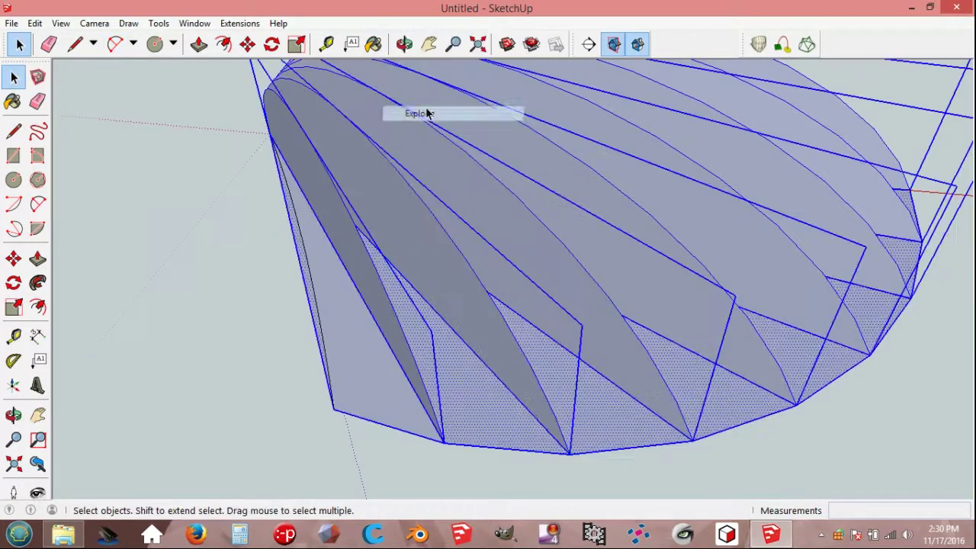
{"action": "left_click", "coordinate": [244, 338]}
{"action": "key", "text": "e"}
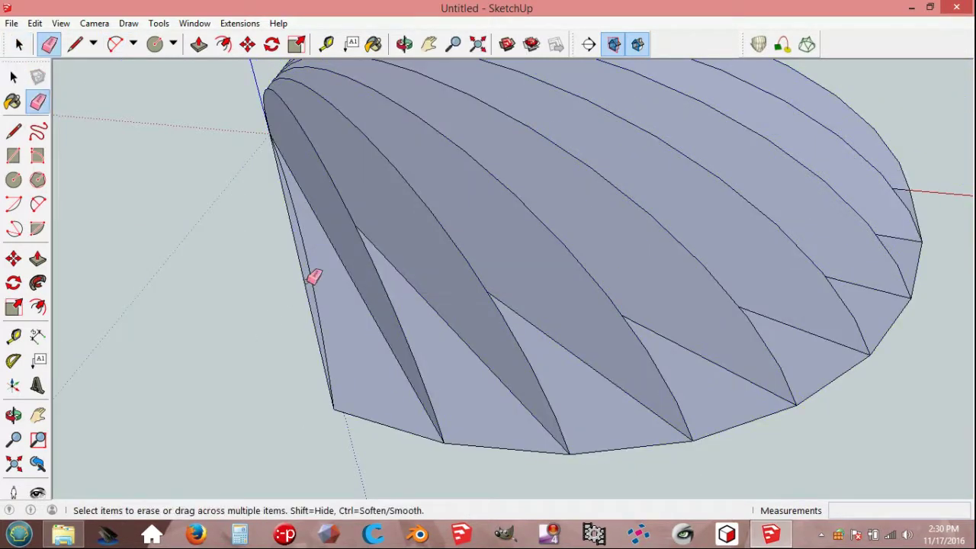
{"action": "left_click", "coordinate": [312, 282]}
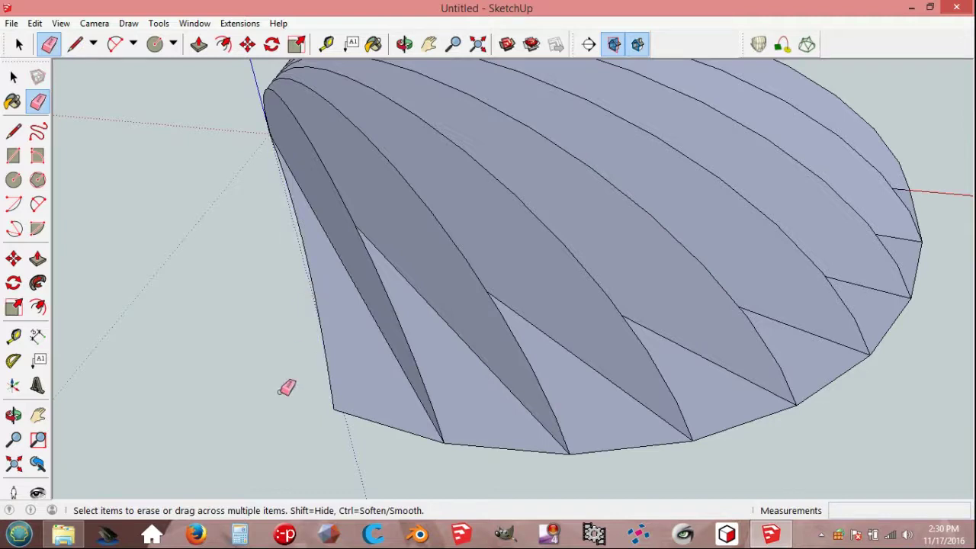
Step: Round the bottom-left corner with a 10-bulge arc and erase the straight edges beneath it
{"action": "key", "text": "shift+p"}
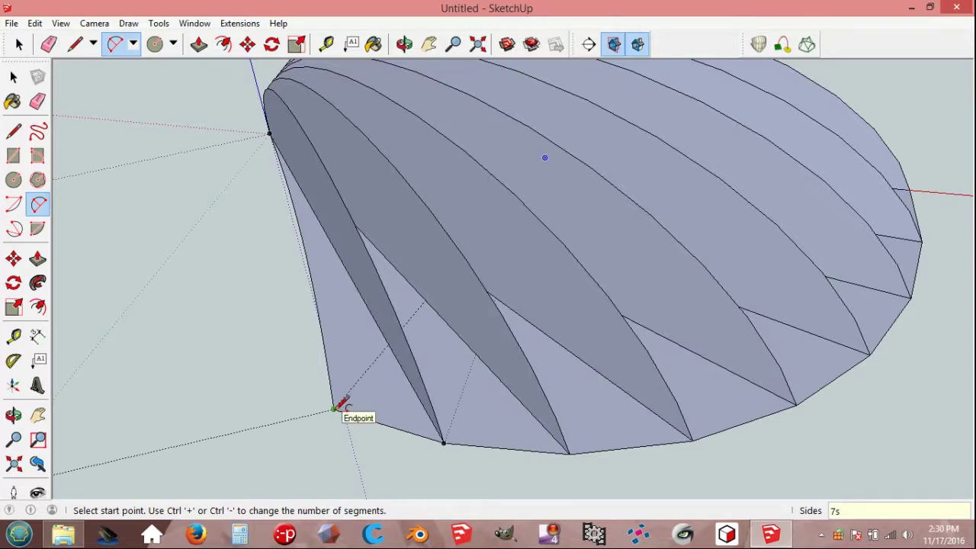
{"action": "left_click", "coordinate": [443, 442]}
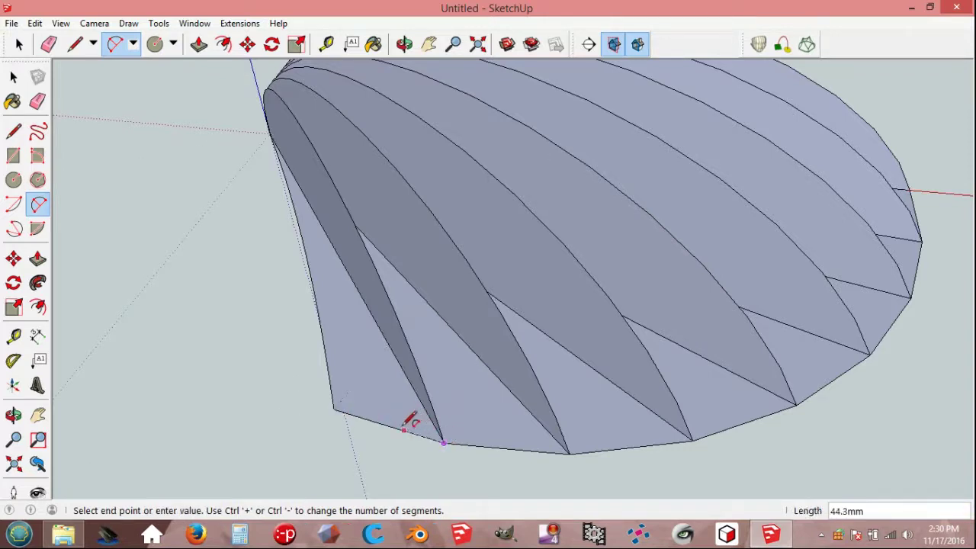
{"action": "left_click", "coordinate": [333, 409]}
{"action": "type", "text": "10"}
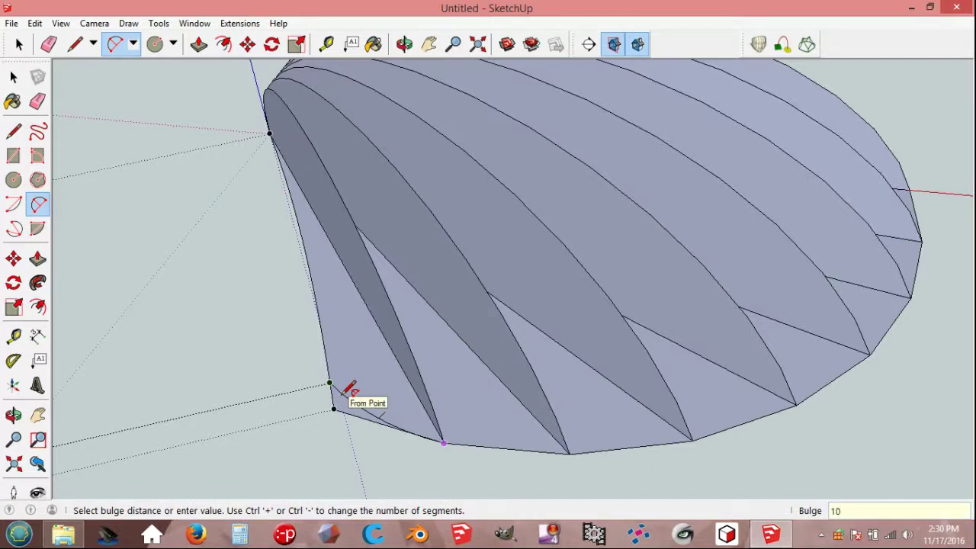
{"action": "key", "text": "Return"}
{"action": "key", "text": "space"}
{"action": "scroll", "coordinate": [349, 427], "scroll_direction": "up", "scroll_amount": 3}
{"action": "scroll", "coordinate": [351, 428], "scroll_direction": "up", "scroll_amount": 2}
{"action": "key", "text": "e"}
{"action": "left_click_drag", "start_coordinate": [314, 363], "coordinate": [318, 372]}
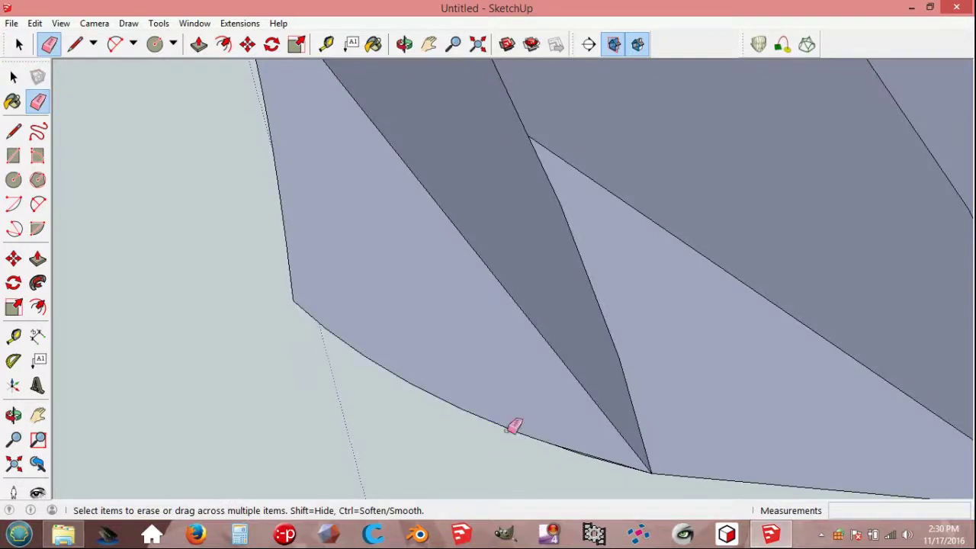
{"action": "scroll", "coordinate": [607, 447], "scroll_direction": "up", "scroll_amount": 2}
{"action": "scroll", "coordinate": [607, 447], "scroll_direction": "down", "scroll_amount": 2}
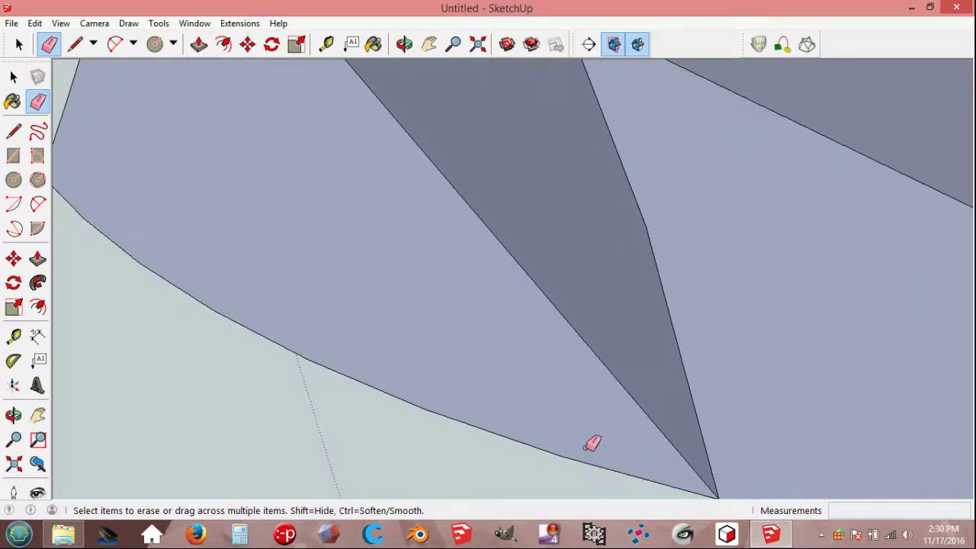
{"action": "middle_click_drag", "start_coordinate": [590, 442], "coordinate": [587, 413]}
{"action": "left_click", "coordinate": [758, 43]}
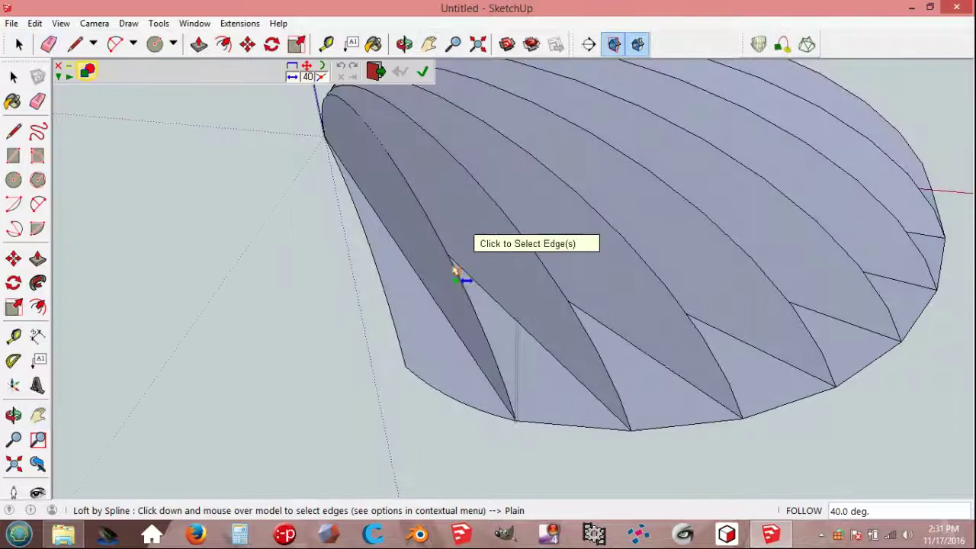
Step: Loft a smooth surface across the left lobe between its two edges
{"action": "left_click", "coordinate": [396, 324]}
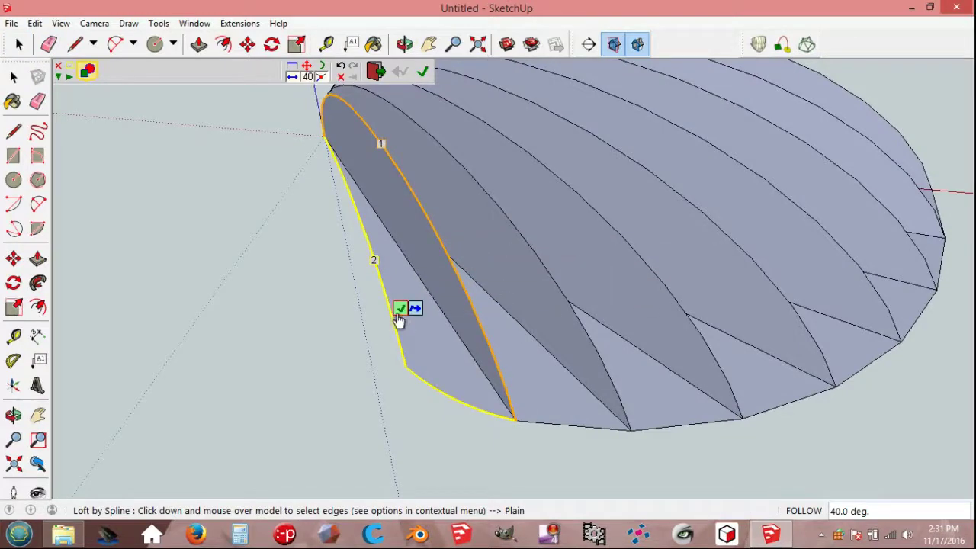
{"action": "left_click", "coordinate": [399, 310]}
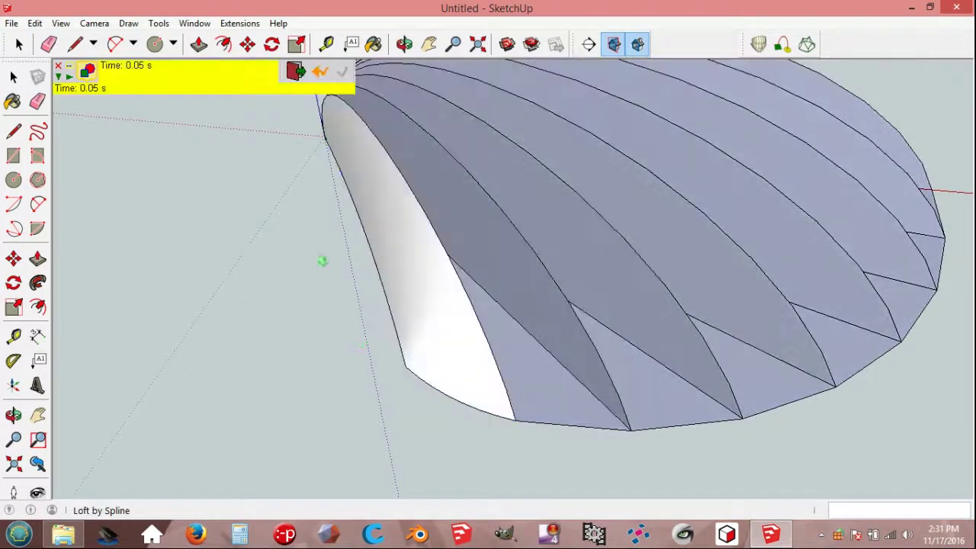
{"action": "left_click", "coordinate": [296, 72]}
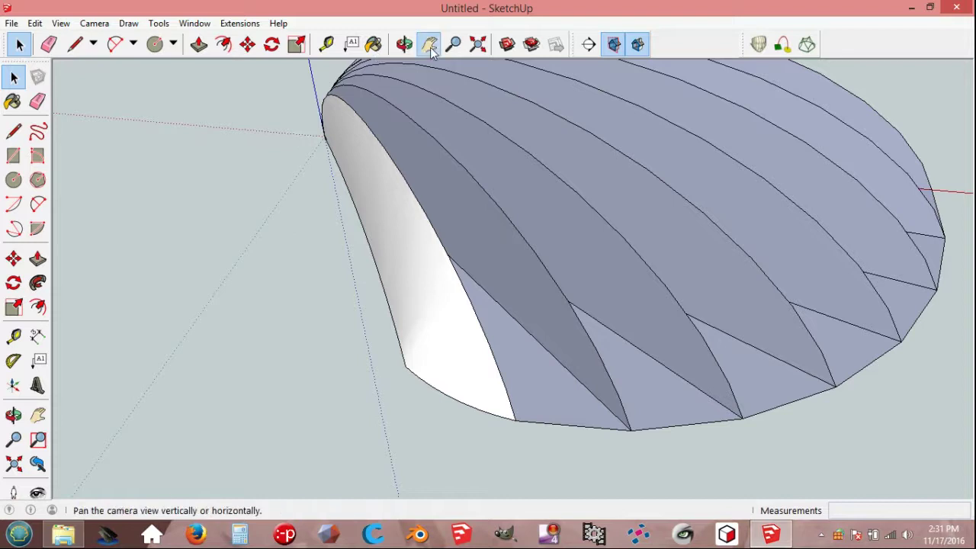
{"action": "left_click", "coordinate": [429, 44]}
{"action": "left_click_drag", "start_coordinate": [382, 114], "coordinate": [342, 178]}
Step: Draw a 3-bulge arc from the lobe's bottom corner to the next tip and erase its chord
{"action": "key", "text": "a"}
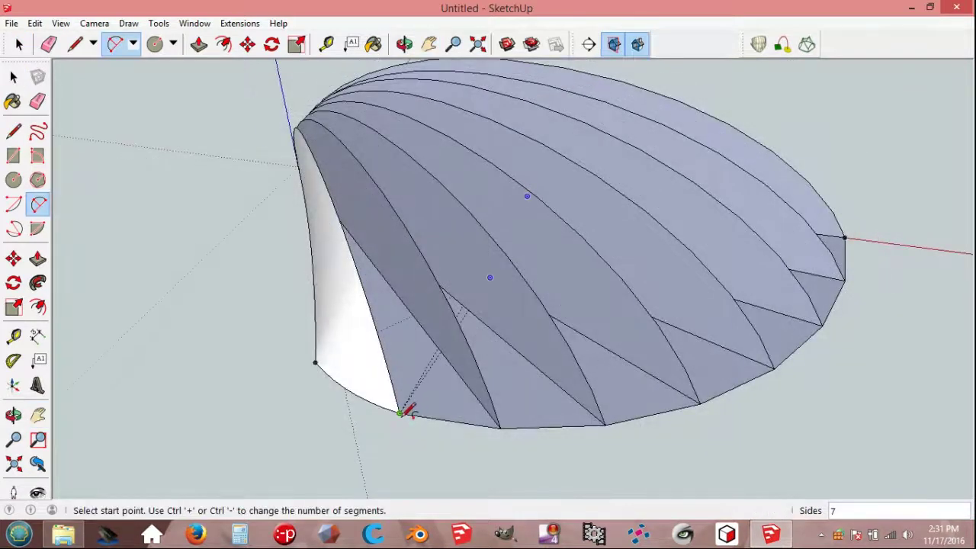
{"action": "left_click", "coordinate": [400, 412]}
{"action": "left_click", "coordinate": [497, 425]}
{"action": "type", "text": "30"}
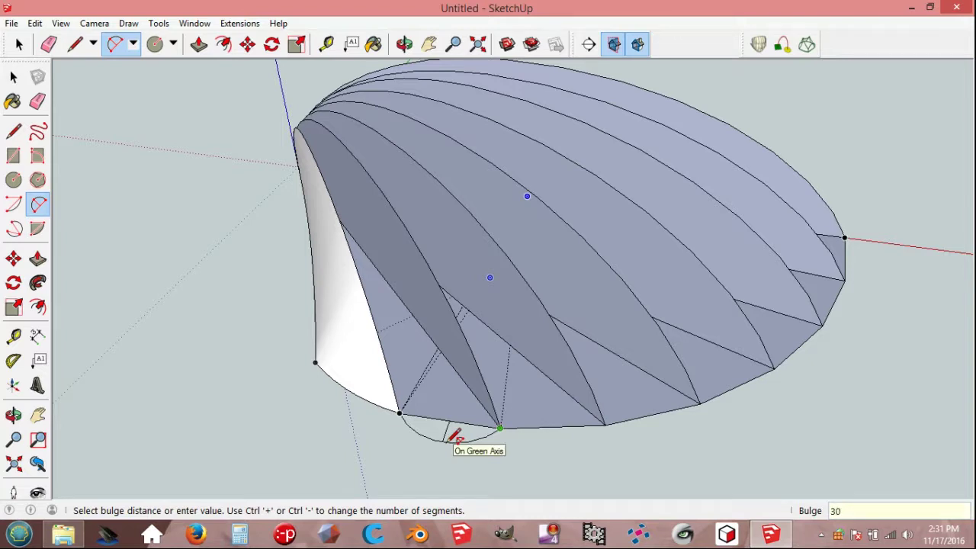
{"action": "key", "text": "Return"}
{"action": "key", "text": "e"}
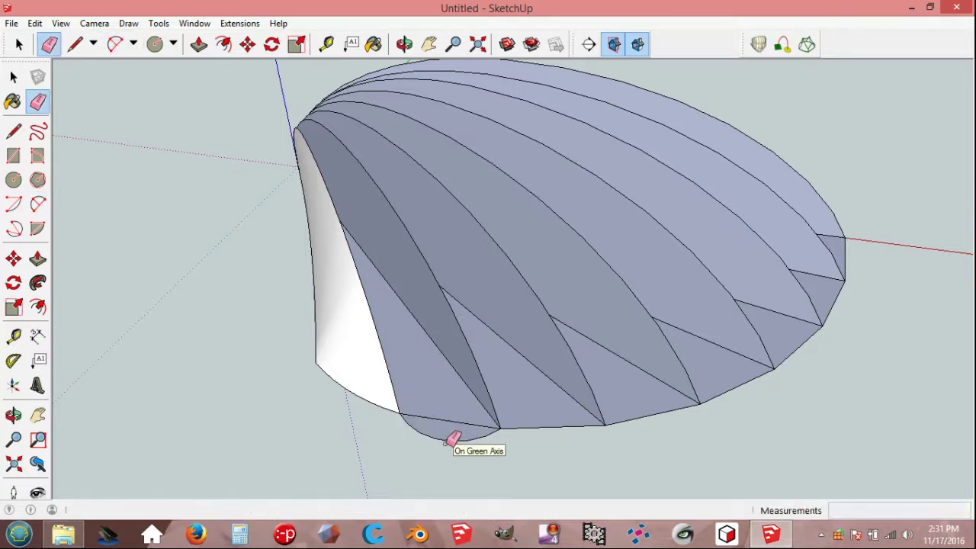
{"action": "left_click", "coordinate": [457, 420]}
Step: Delete the flat lower zigzag face
{"action": "key", "text": "space"}
{"action": "left_click", "coordinate": [446, 416]}
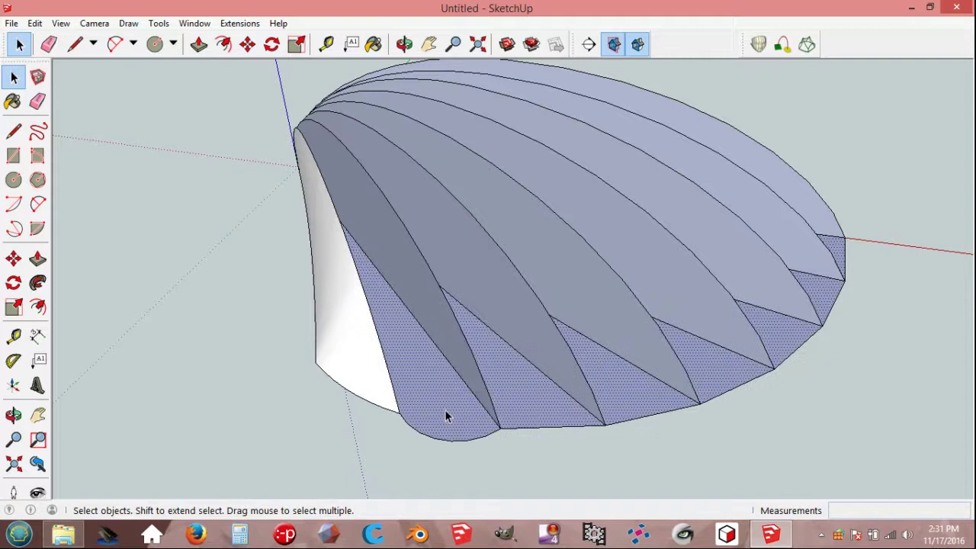
{"action": "key", "text": "Delete"}
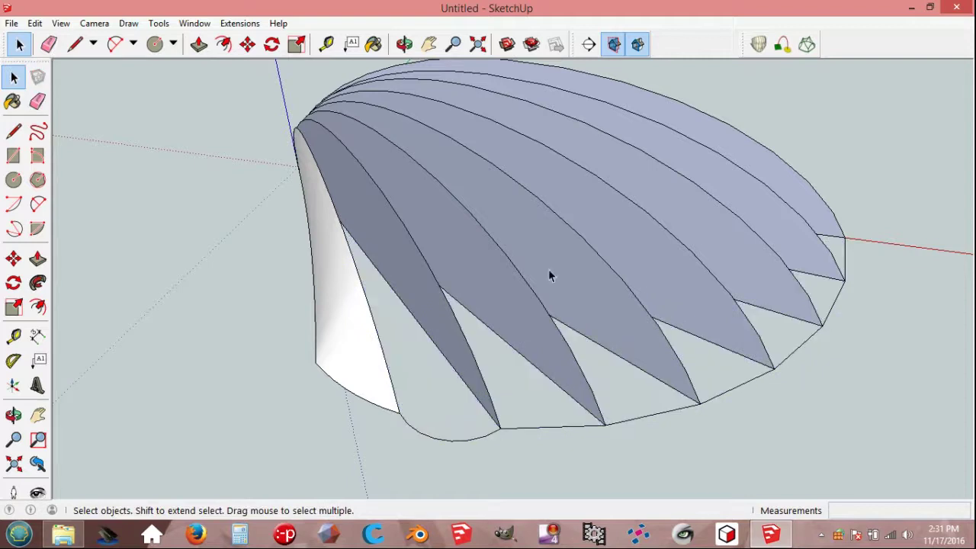
{"action": "left_click", "coordinate": [783, 44]}
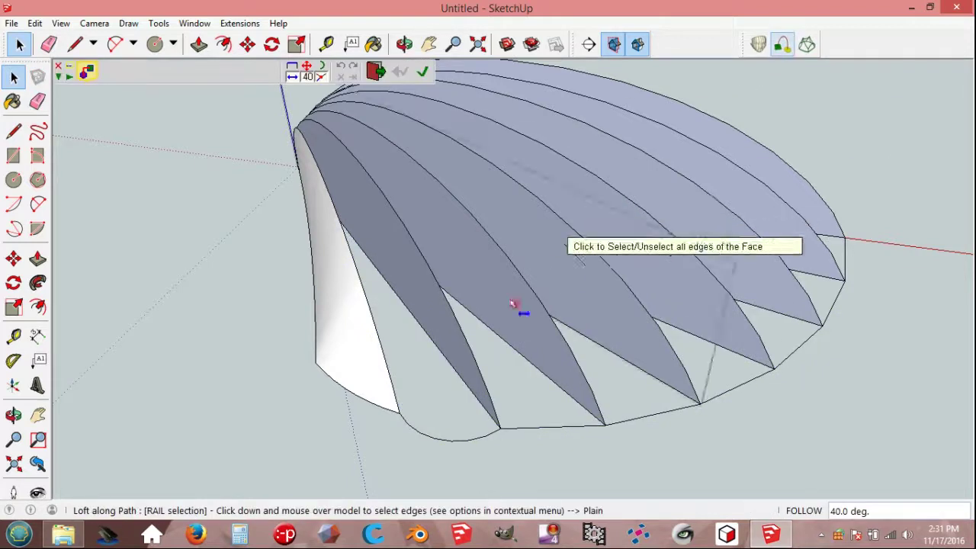
Step: Try a three-rail loft, then remove it and delete the lower-right boundary curve
{"action": "left_click", "coordinate": [460, 330]}
{"action": "left_click", "coordinate": [386, 351]}
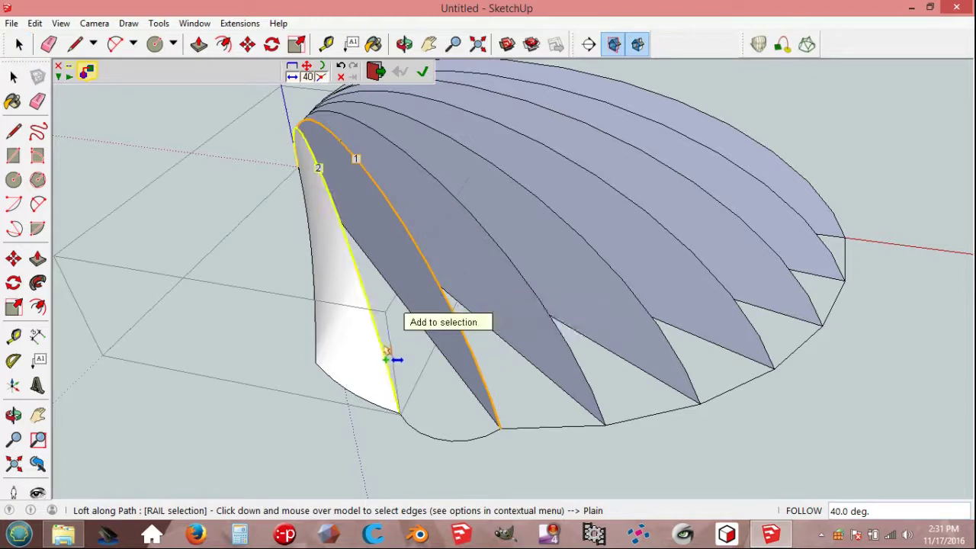
{"action": "left_click", "coordinate": [443, 435]}
{"action": "left_click", "coordinate": [441, 431]}
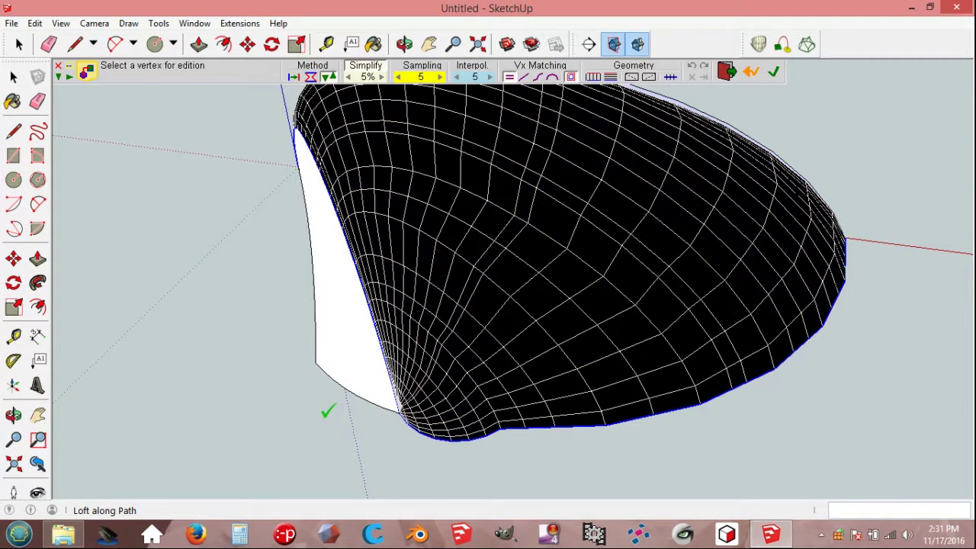
{"action": "left_click", "coordinate": [327, 413]}
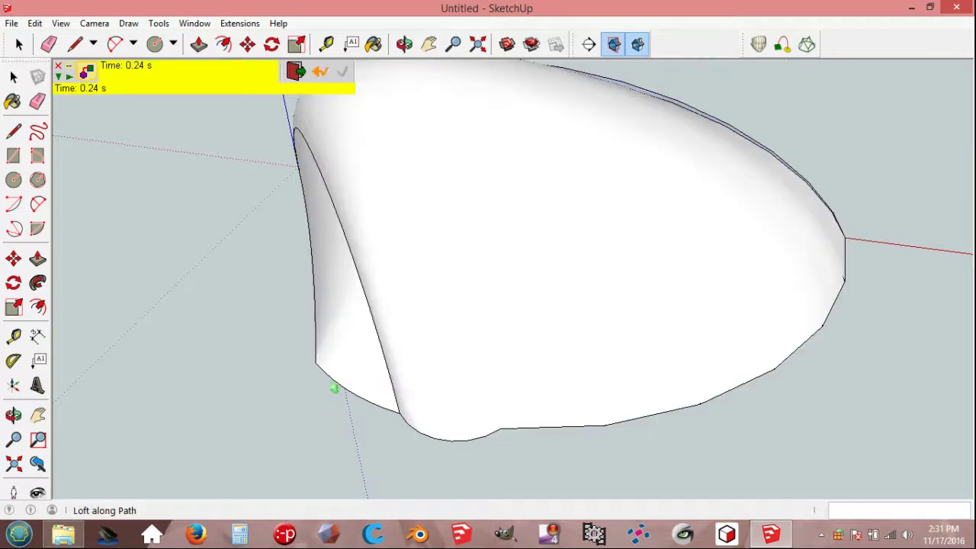
{"action": "left_click", "coordinate": [296, 71]}
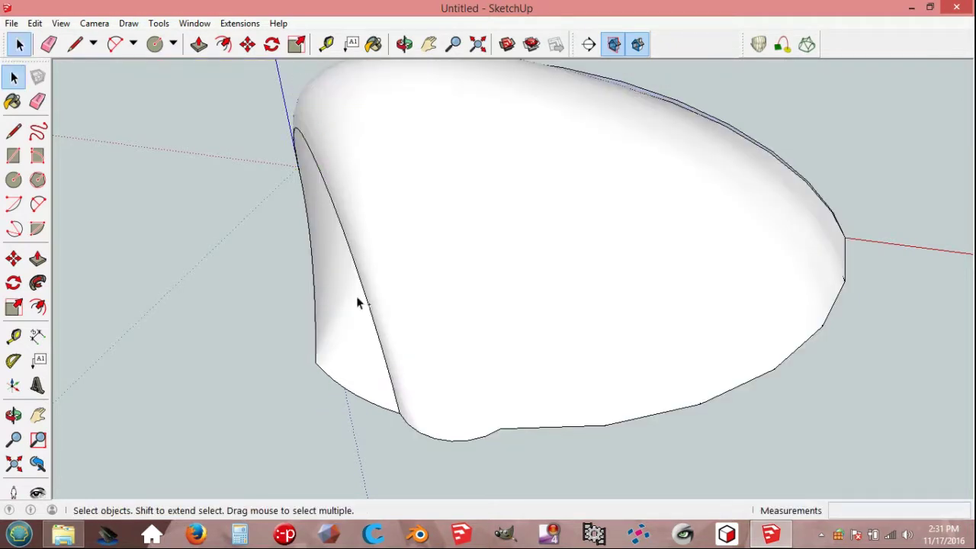
{"action": "left_click", "coordinate": [358, 299]}
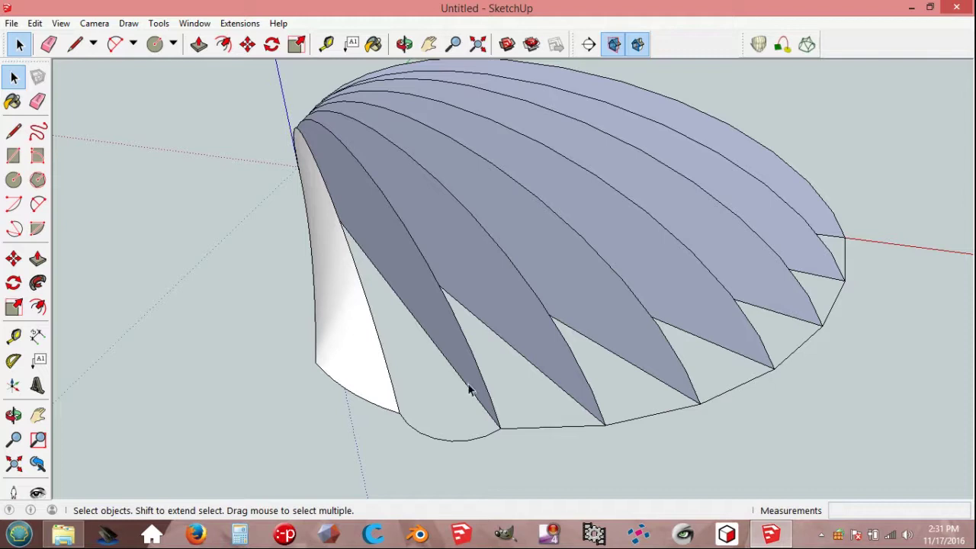
{"action": "left_click", "coordinate": [523, 429]}
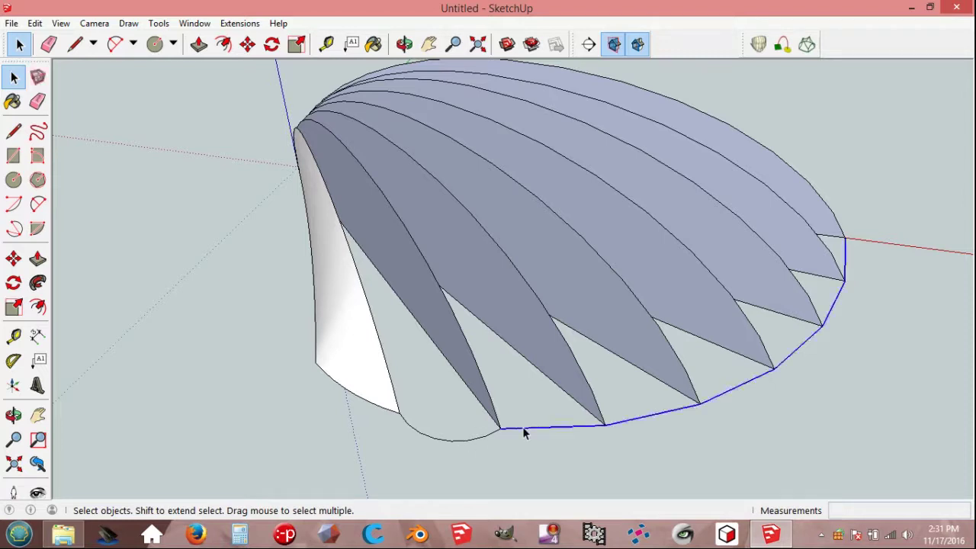
{"action": "key", "text": "Delete"}
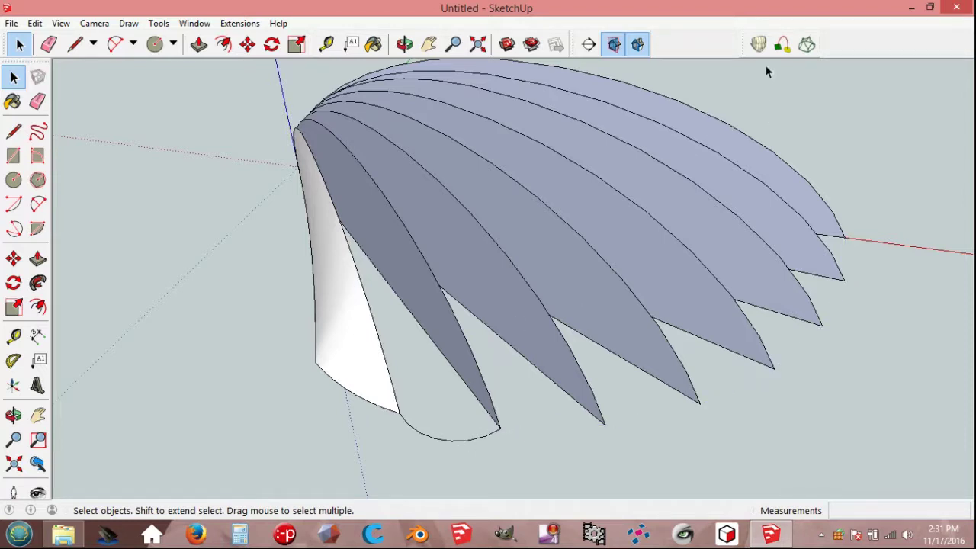
Step: Re-loft the lobe surface along the first lobe edge, left edge and bottom arc
{"action": "left_click", "coordinate": [782, 44]}
{"action": "left_click", "coordinate": [473, 343]}
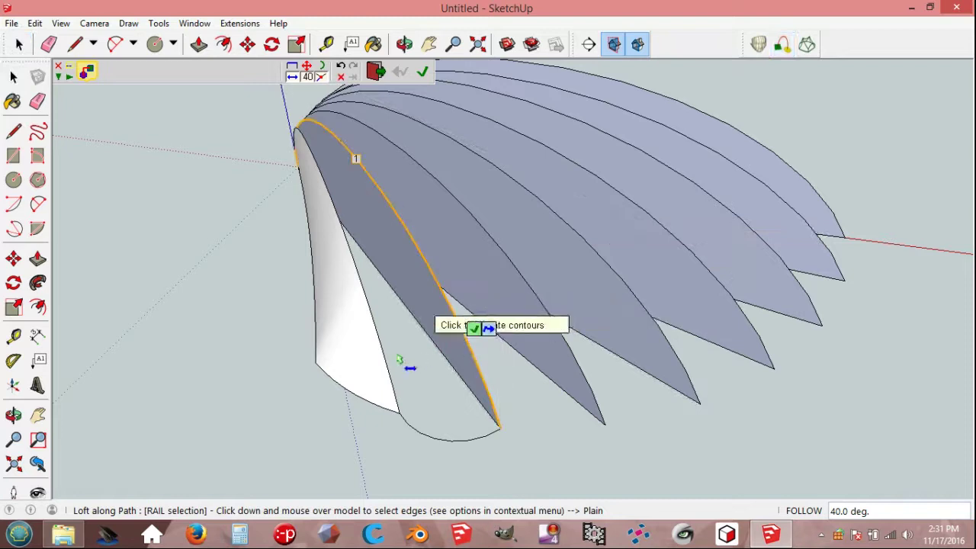
{"action": "left_click", "coordinate": [390, 352]}
{"action": "left_click", "coordinate": [426, 442]}
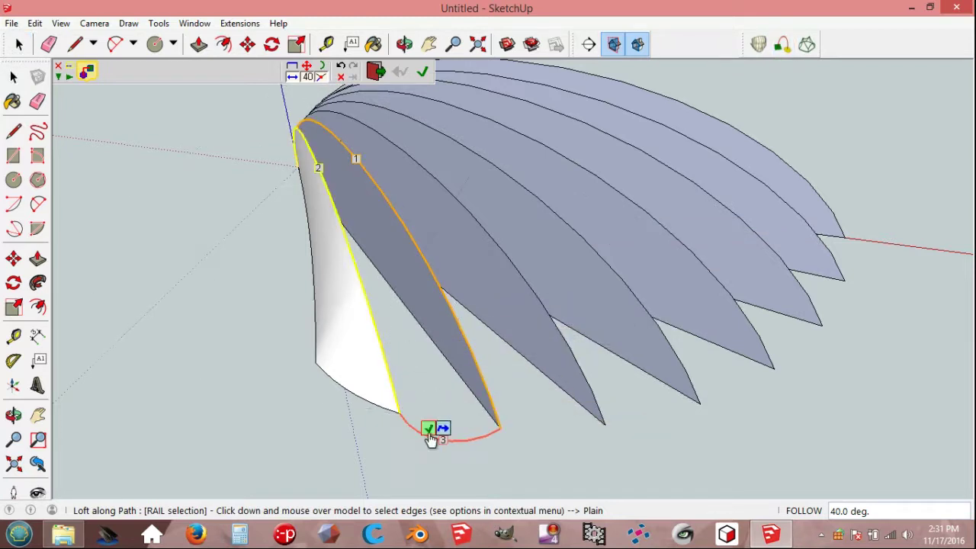
{"action": "left_click", "coordinate": [428, 429]}
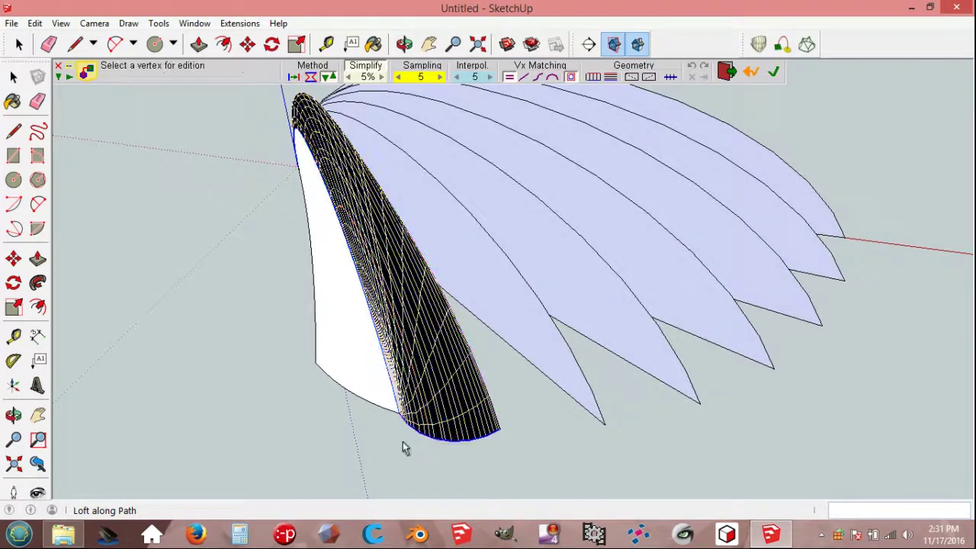
{"action": "left_click", "coordinate": [395, 445]}
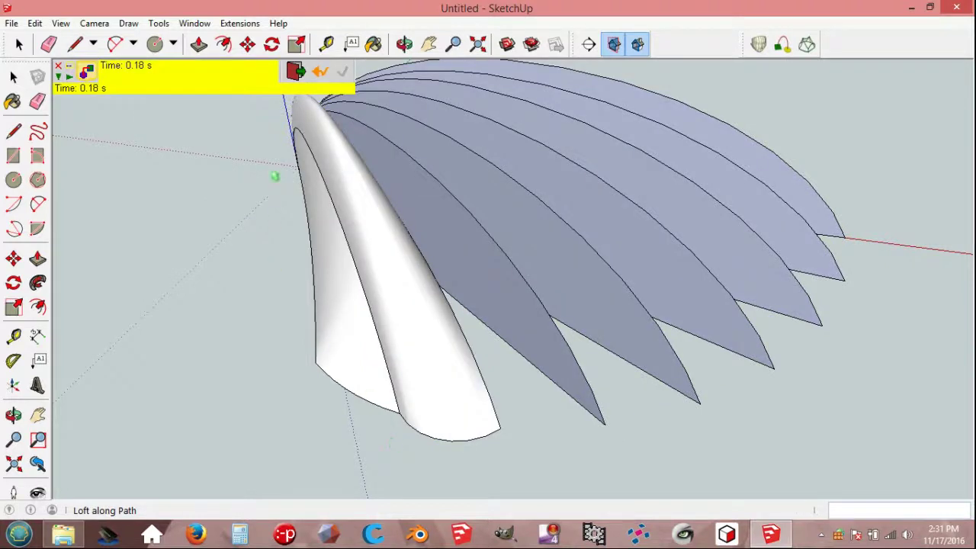
{"action": "key", "text": "space"}
{"action": "mouse_move", "coordinate": [523, 440]}
{"action": "middle_mouse_down"}
{"action": "mouse_move", "coordinate": [430, 412]}
{"action": "mouse_move", "coordinate": [407, 444]}
{"action": "mouse_move", "coordinate": [421, 444]}
{"action": "middle_mouse_up"}
{"action": "scroll", "coordinate": [429, 444], "scroll_direction": "up", "scroll_amount": 2}
Step: Draw a straight line from the curved piece's bottom end to the next lobe tip
{"action": "key", "text": "l"}
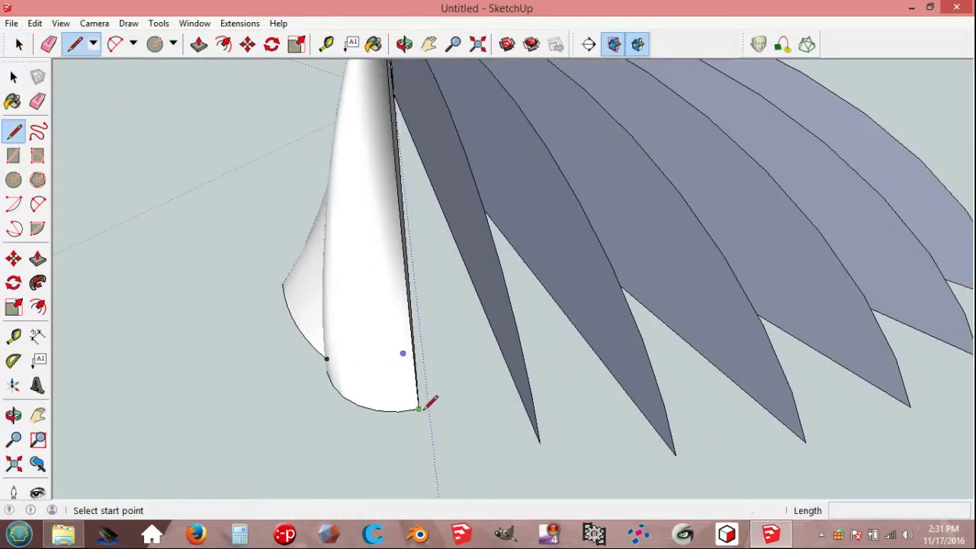
{"action": "left_click", "coordinate": [419, 410]}
{"action": "left_click", "coordinate": [540, 441]}
{"action": "key", "text": "space"}
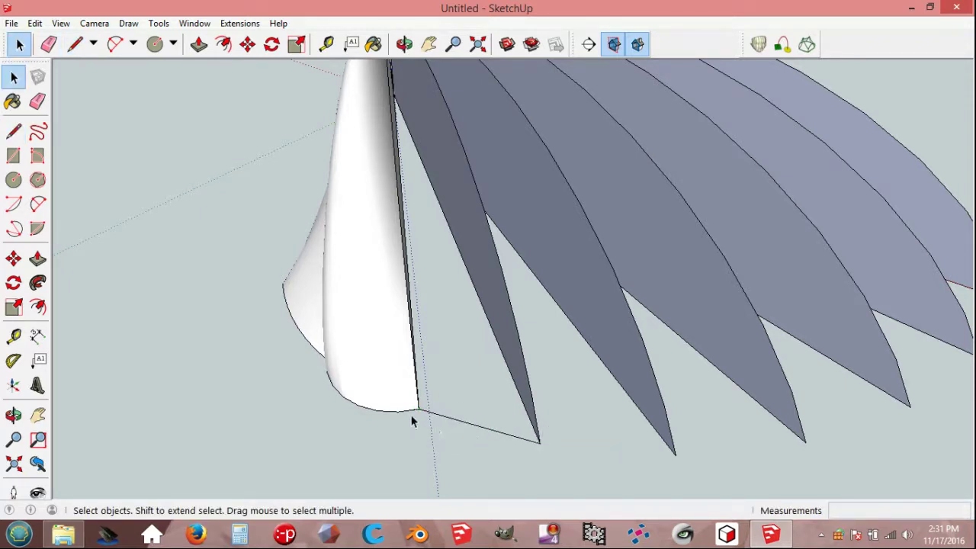
{"action": "left_click", "coordinate": [406, 409]}
{"action": "left_click", "coordinate": [406, 410]}
{"action": "middle_click_drag", "start_coordinate": [406, 409], "coordinate": [658, 359]}
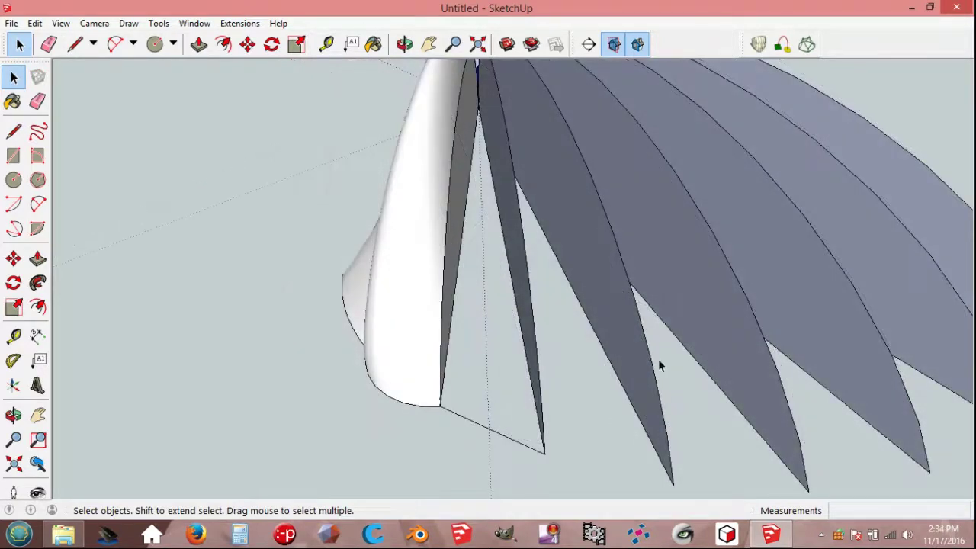
Step: Loft a surface over the bottom edge between the cone edge and the blade edge
{"action": "left_click", "coordinate": [785, 45]}
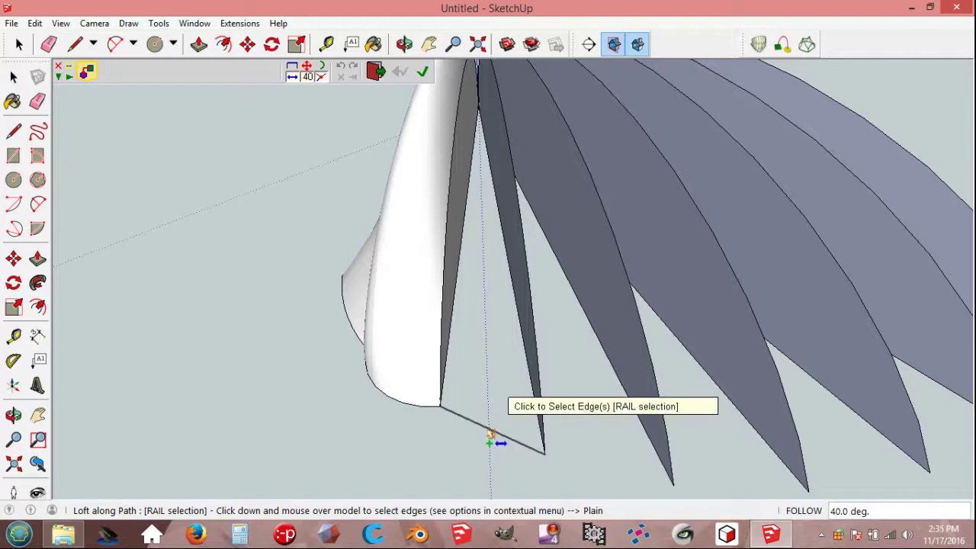
{"action": "left_click", "coordinate": [491, 433]}
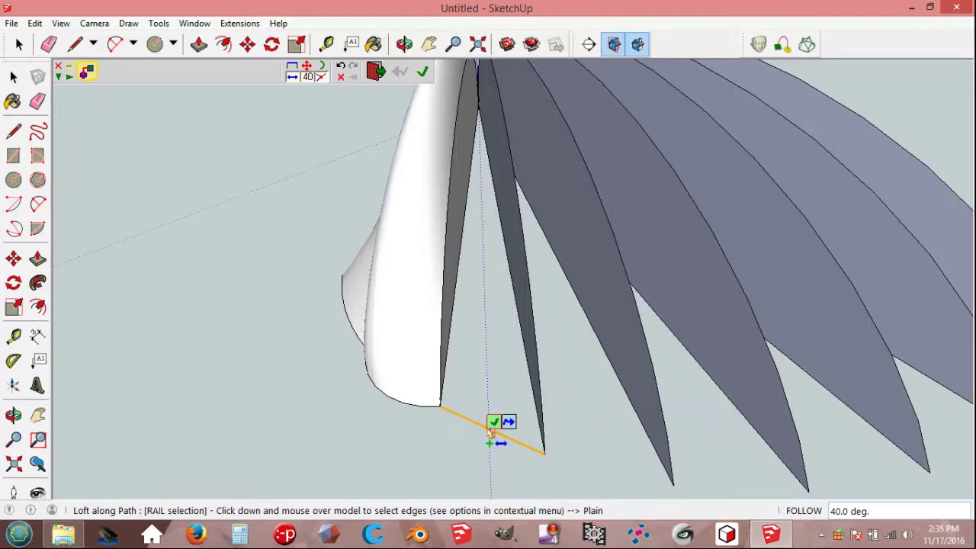
{"action": "left_click", "coordinate": [445, 336]}
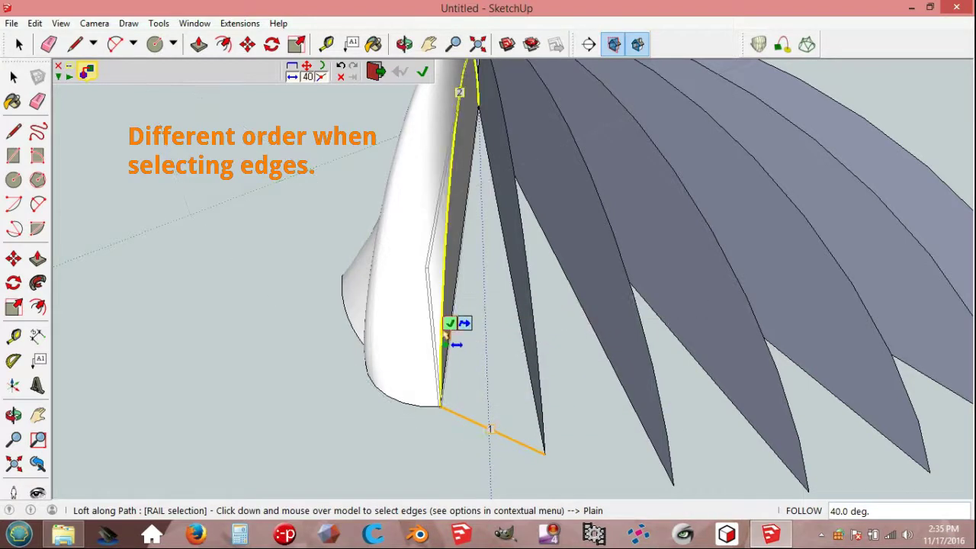
{"action": "left_click", "coordinate": [544, 343]}
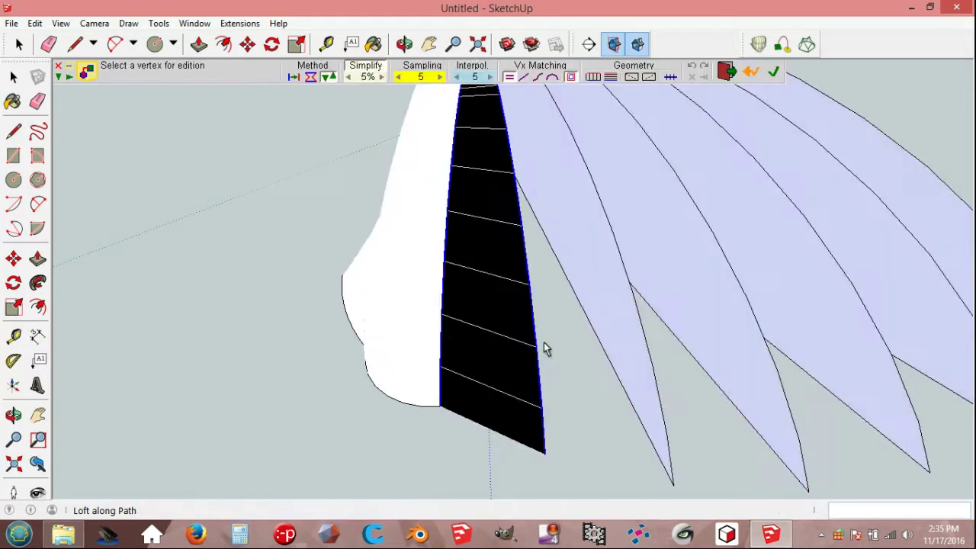
{"action": "left_click", "coordinate": [564, 385]}
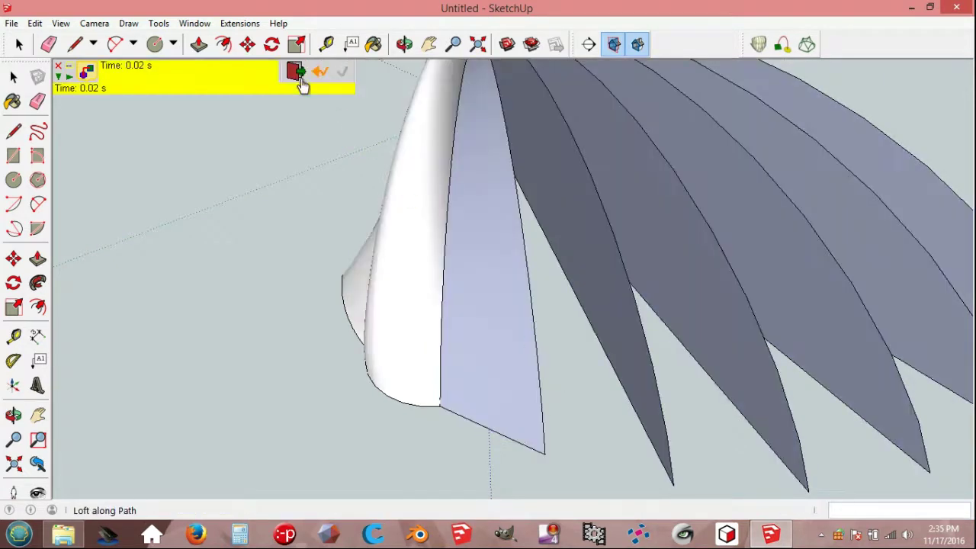
{"action": "key", "text": "space"}
{"action": "scroll", "coordinate": [413, 140], "scroll_direction": "down", "scroll_amount": 2}
{"action": "scroll", "coordinate": [414, 139], "scroll_direction": "down", "scroll_amount": 2}
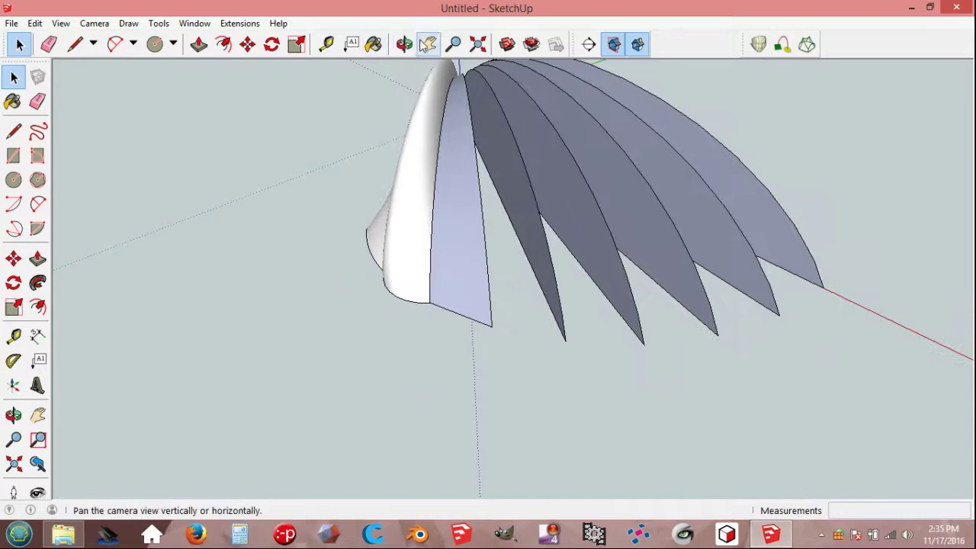
{"action": "left_click", "coordinate": [425, 46]}
{"action": "left_click_drag", "start_coordinate": [477, 209], "coordinate": [461, 265]}
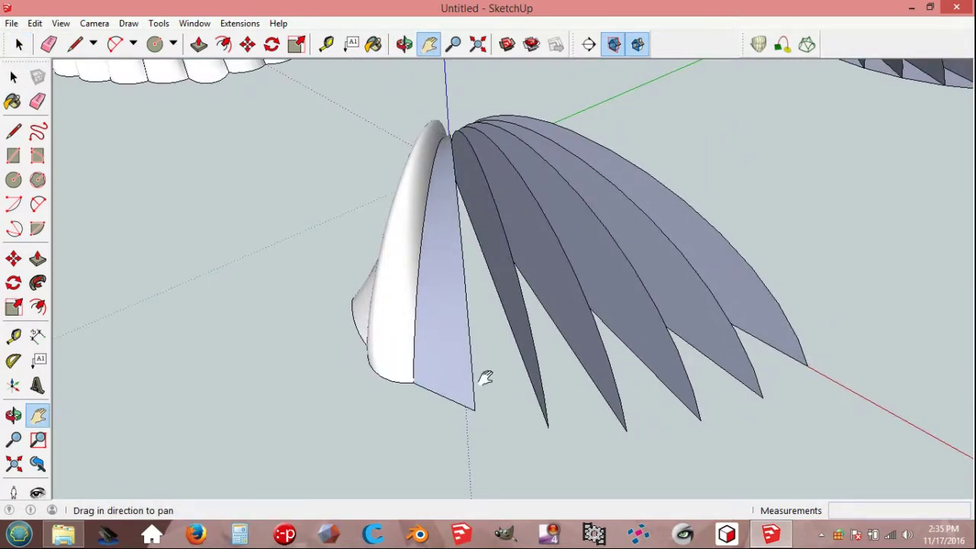
Step: Draw a 30-bulge arc from the panel's bottom corner to the next blade tip
{"action": "key", "text": "a"}
{"action": "left_click", "coordinate": [474, 410]}
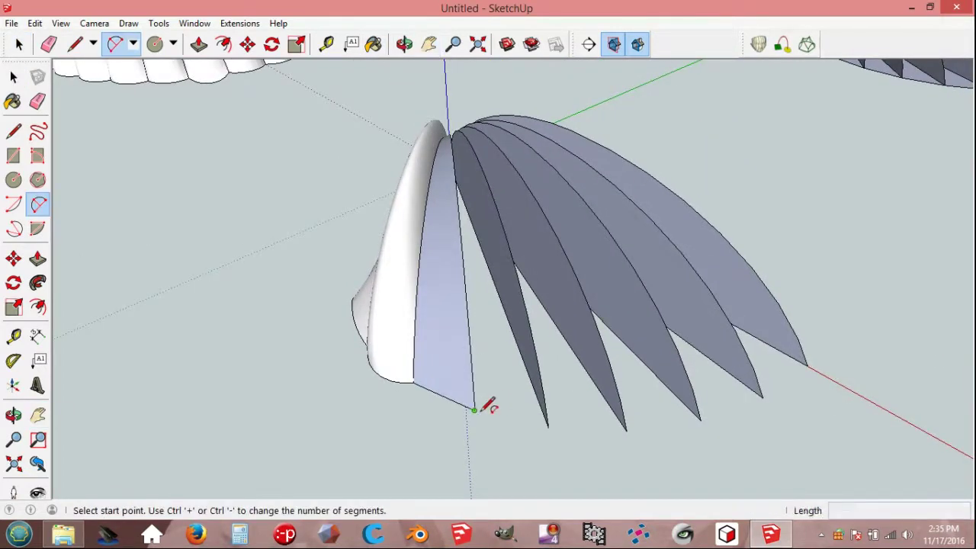
{"action": "left_click", "coordinate": [546, 426]}
{"action": "type", "text": "30"}
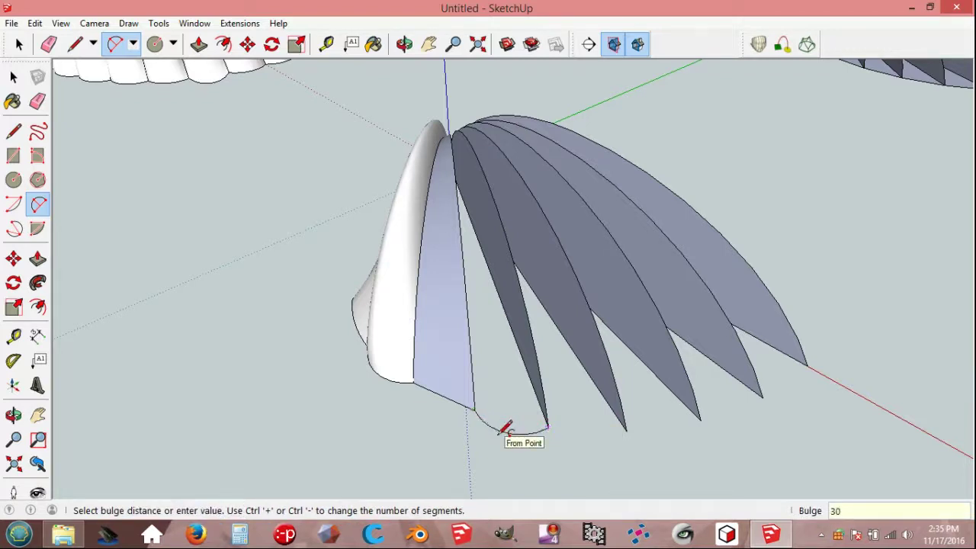
{"action": "key", "text": "Return"}
{"action": "key", "text": "space"}
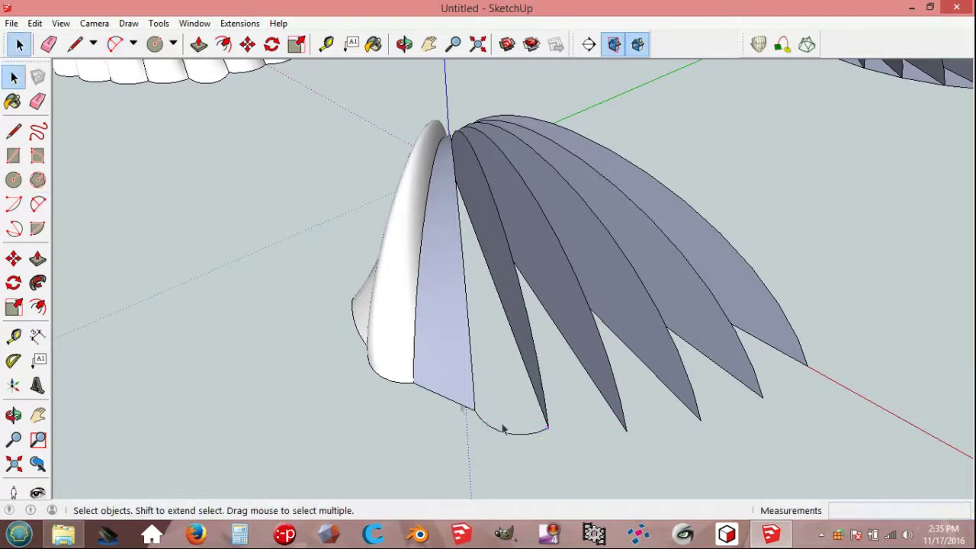
{"action": "left_click", "coordinate": [480, 418]}
Step: Loft a white lobe between the blade edge and panel edge along the new arc
{"action": "left_click", "coordinate": [782, 46]}
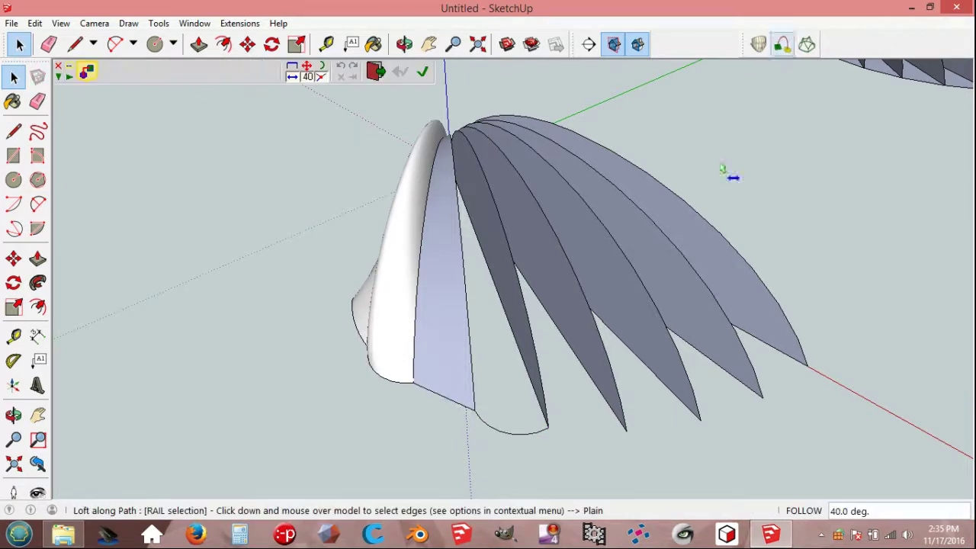
{"action": "left_click", "coordinate": [537, 340]}
{"action": "left_click", "coordinate": [473, 347]}
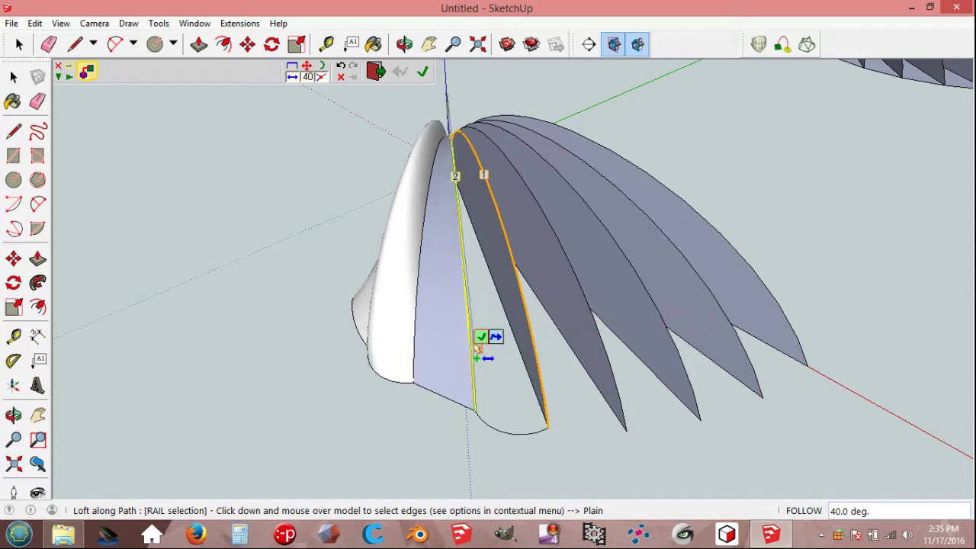
{"action": "left_click", "coordinate": [499, 432]}
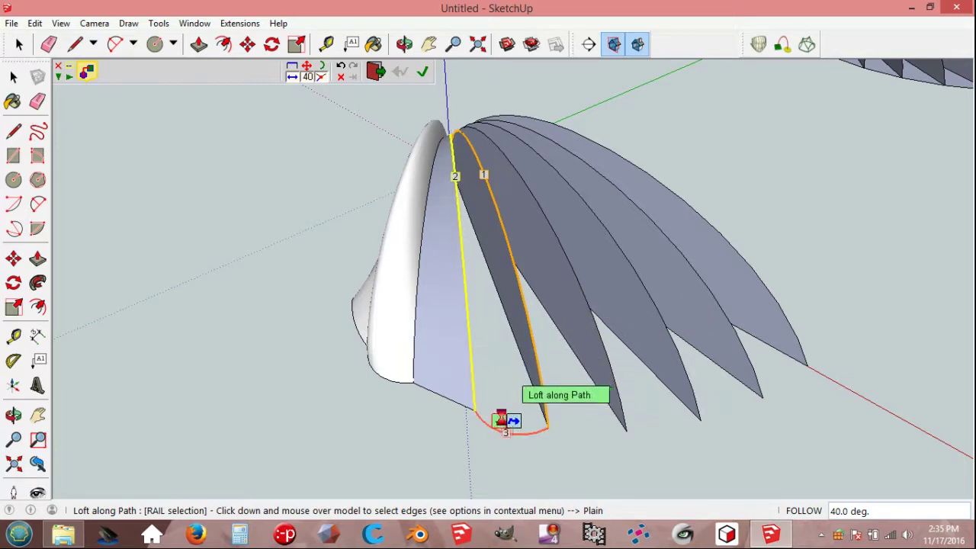
{"action": "left_click", "coordinate": [503, 424]}
{"action": "left_click", "coordinate": [463, 441]}
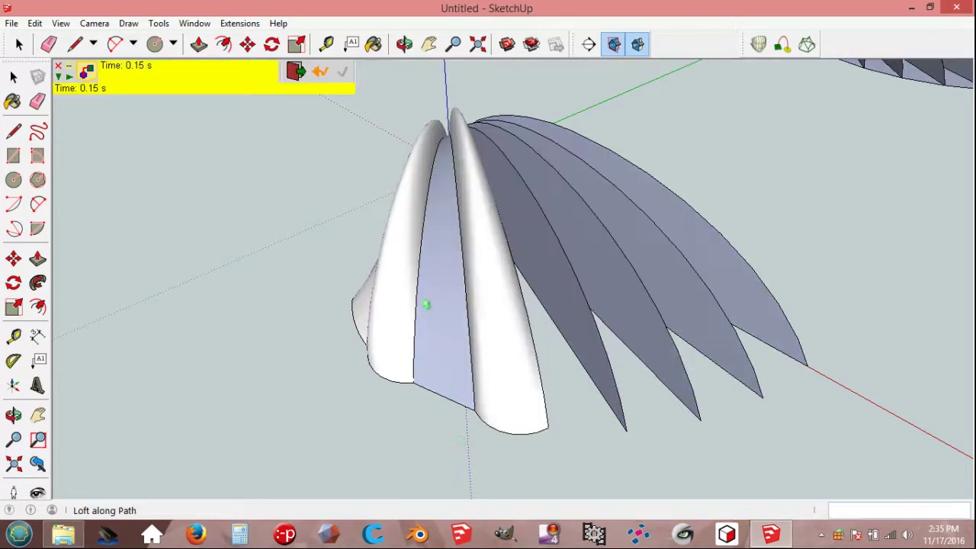
{"action": "left_click", "coordinate": [300, 76]}
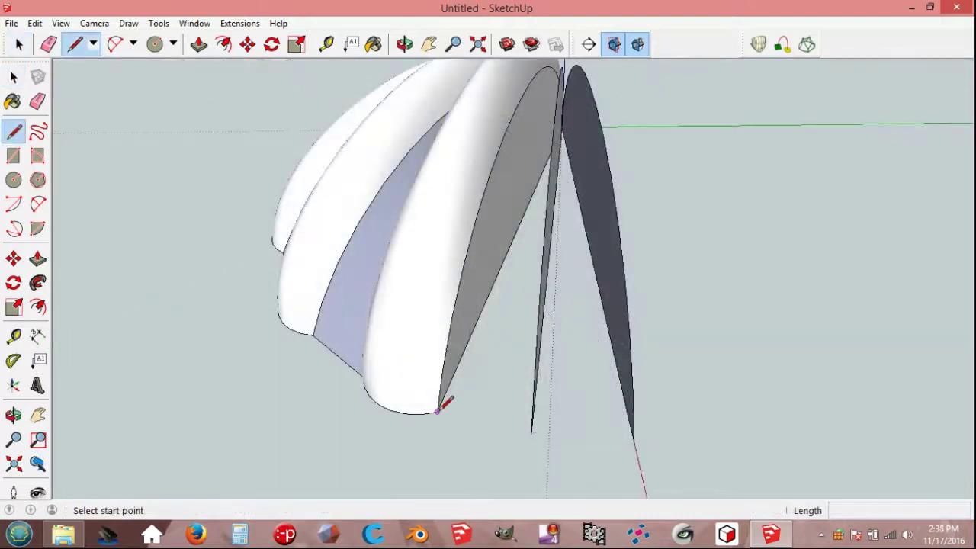
Step: Draw a straight base edge from the lobe corner to the blade tip and erase the curved bottom edge
{"action": "left_click", "coordinate": [439, 410]}
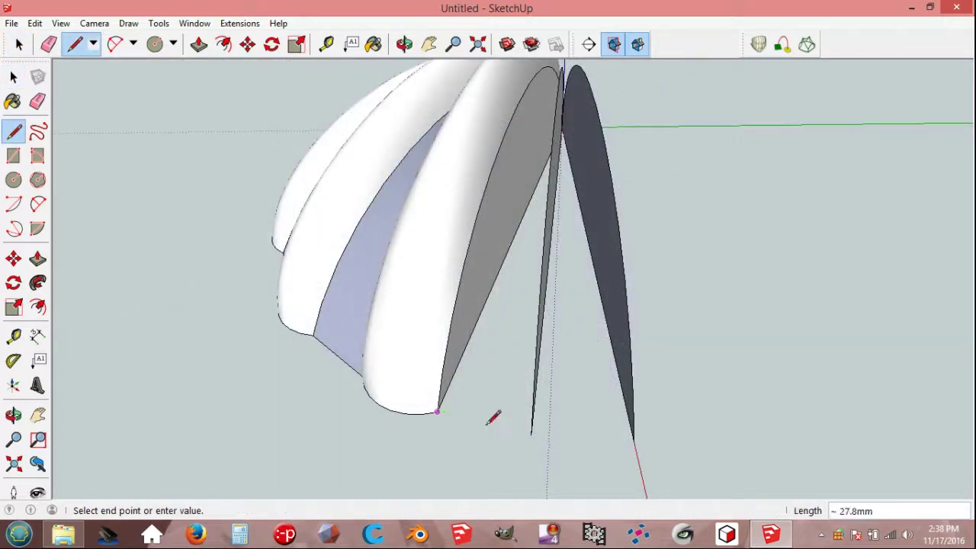
{"action": "left_click", "coordinate": [531, 433]}
{"action": "key", "text": "space"}
{"action": "left_click", "coordinate": [410, 418]}
{"action": "right_click", "coordinate": [409, 418]}
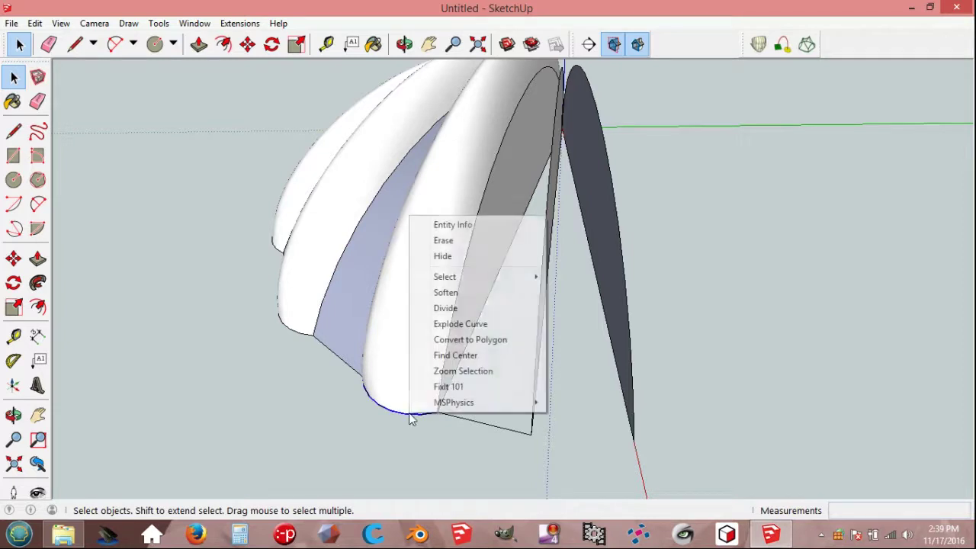
{"action": "left_click", "coordinate": [442, 240]}
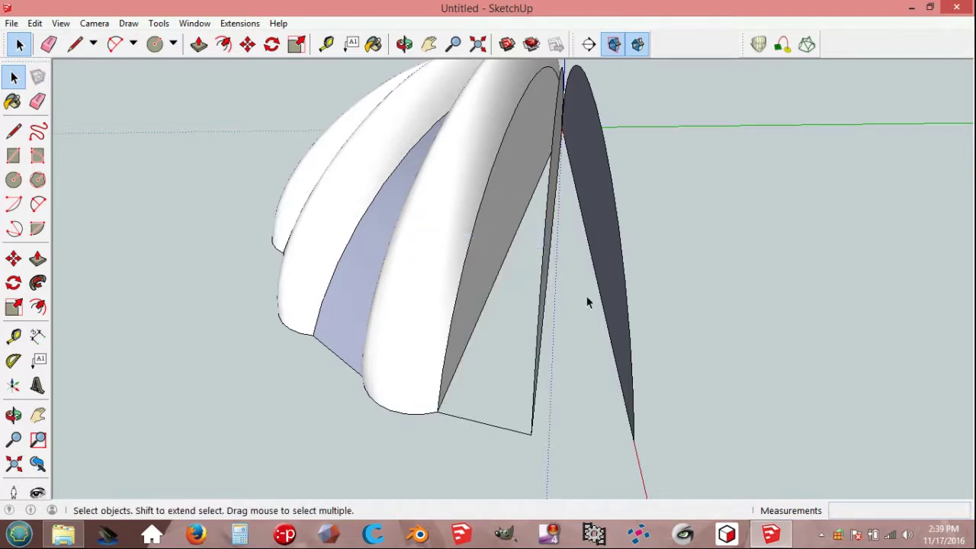
Step: Loft a panel along the straight base edge, the white lobe's edge and the thin blade's edge
{"action": "left_click", "coordinate": [784, 45]}
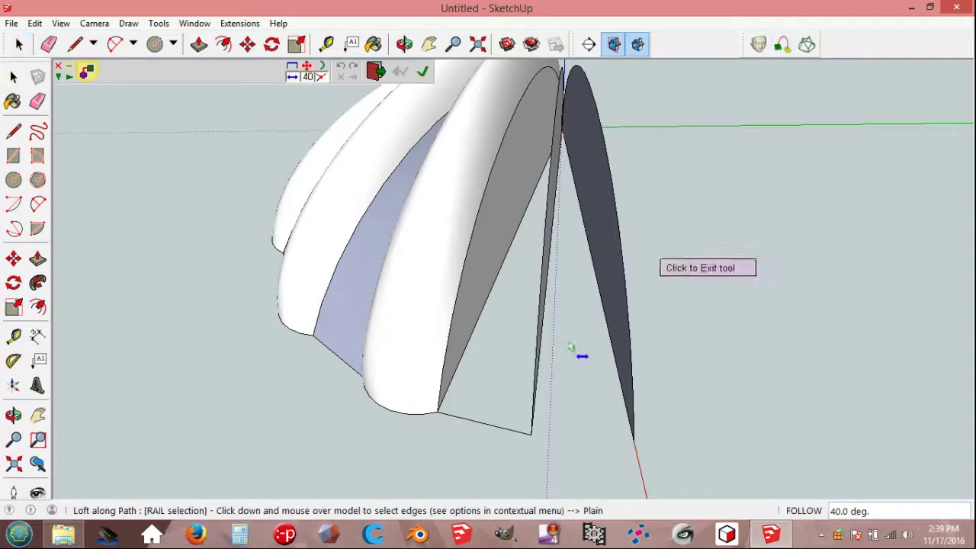
{"action": "left_click", "coordinate": [473, 424]}
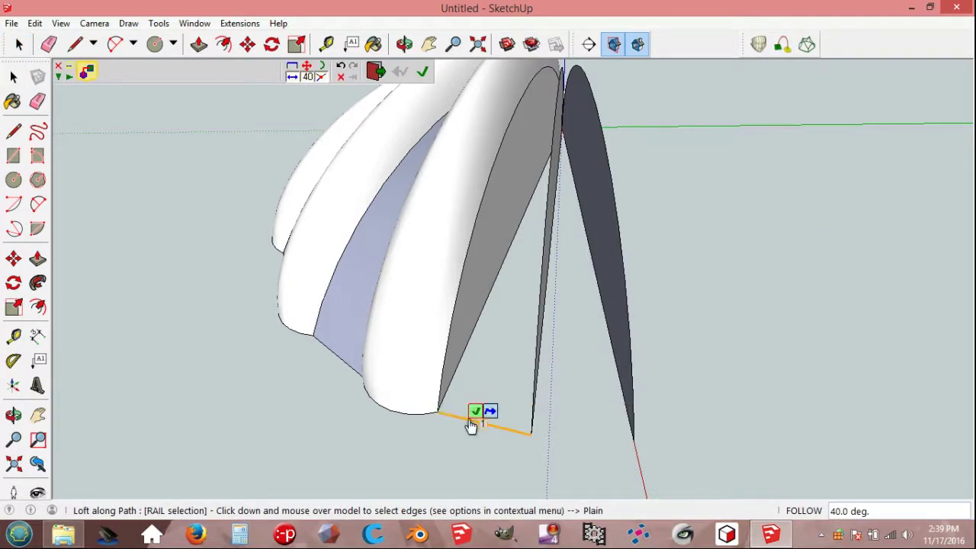
{"action": "left_click", "coordinate": [455, 343]}
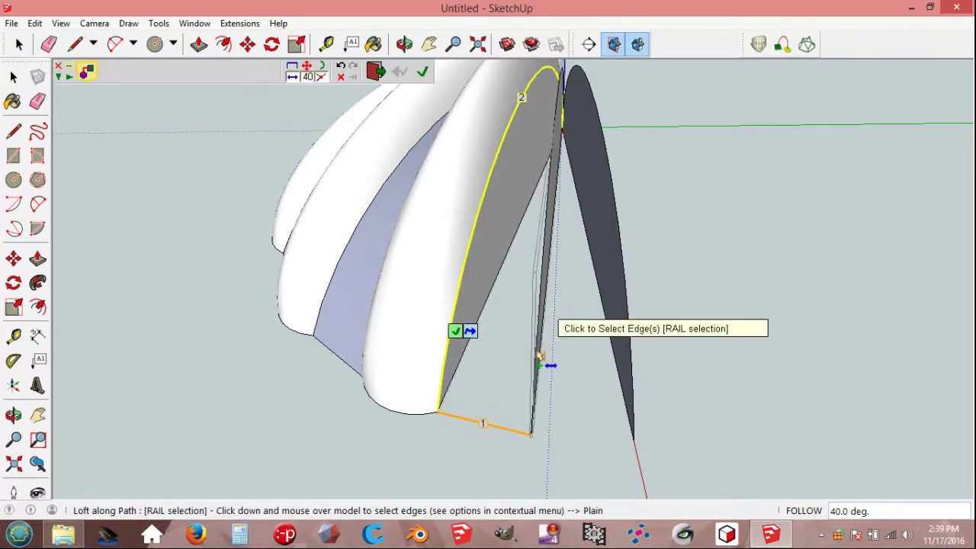
{"action": "left_click", "coordinate": [544, 347]}
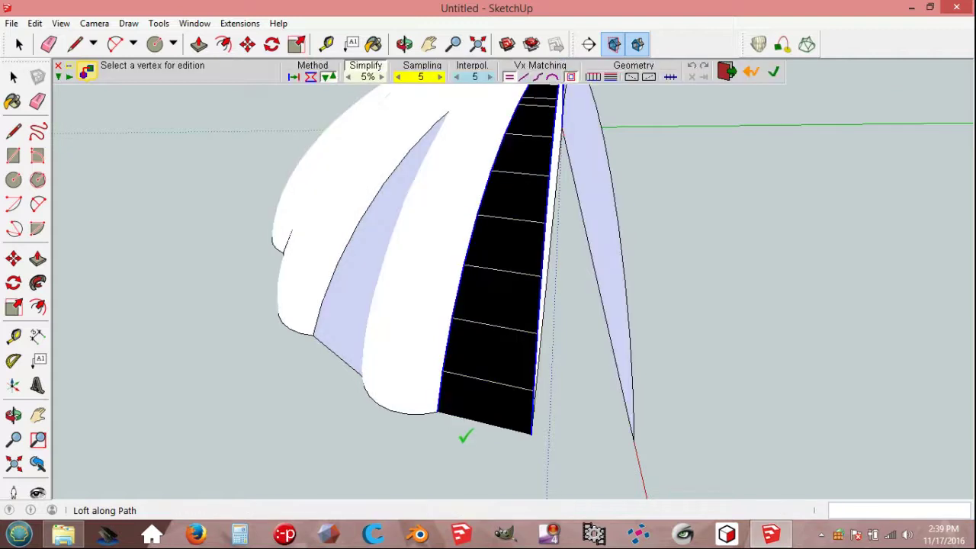
{"action": "left_click", "coordinate": [462, 444]}
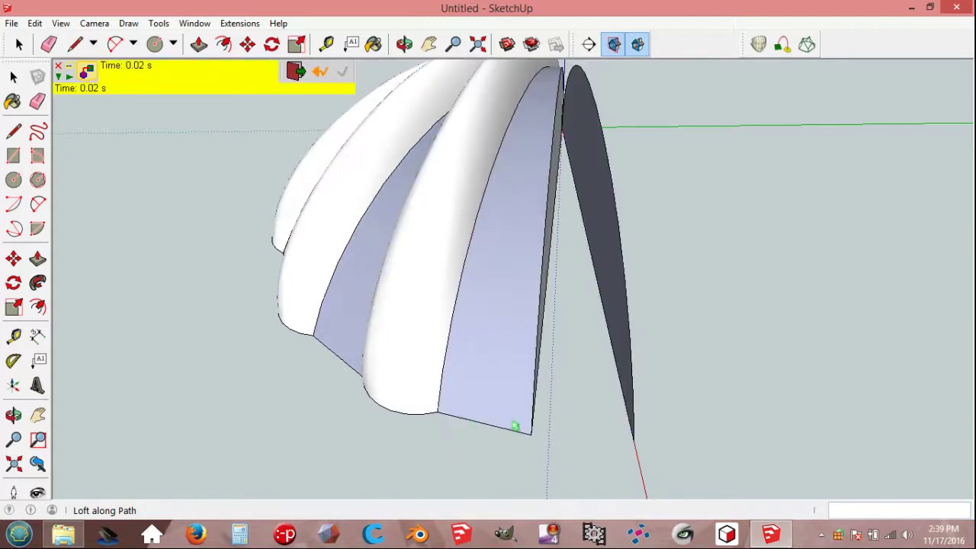
{"action": "middle_click_drag", "start_coordinate": [516, 427], "coordinate": [686, 430]}
{"action": "key", "text": "l"}
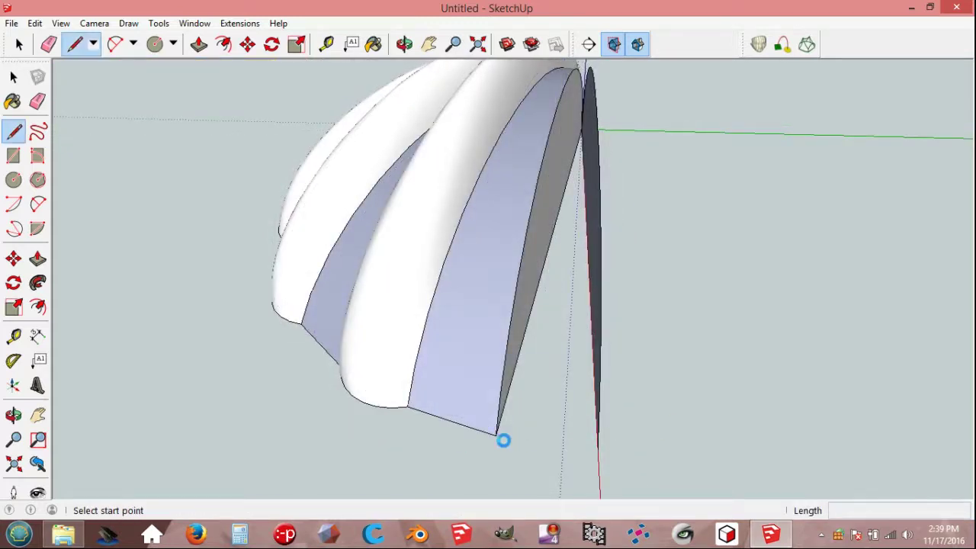
Step: Draw the base edge from the panel corner to the red axis and extend it by 18
{"action": "left_click", "coordinate": [496, 435]}
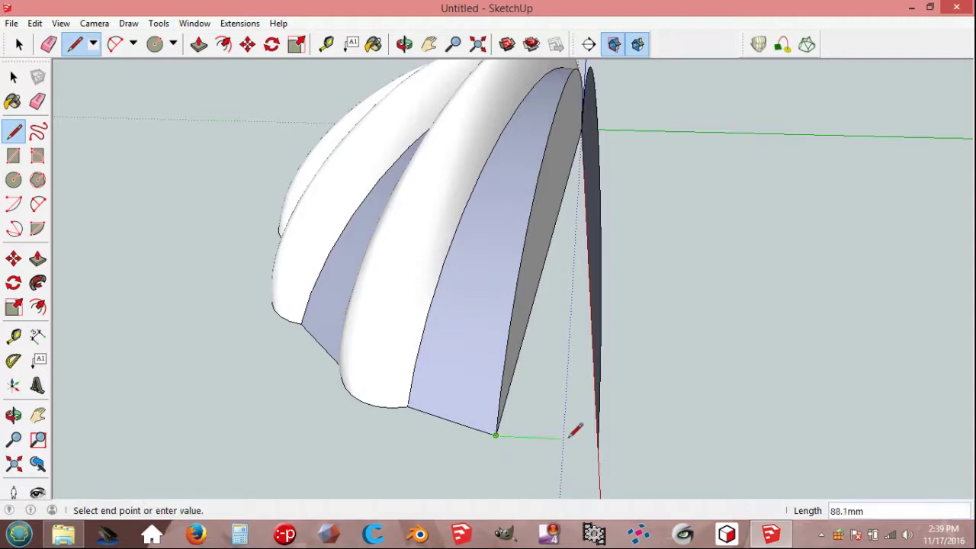
{"action": "left_click", "coordinate": [599, 449]}
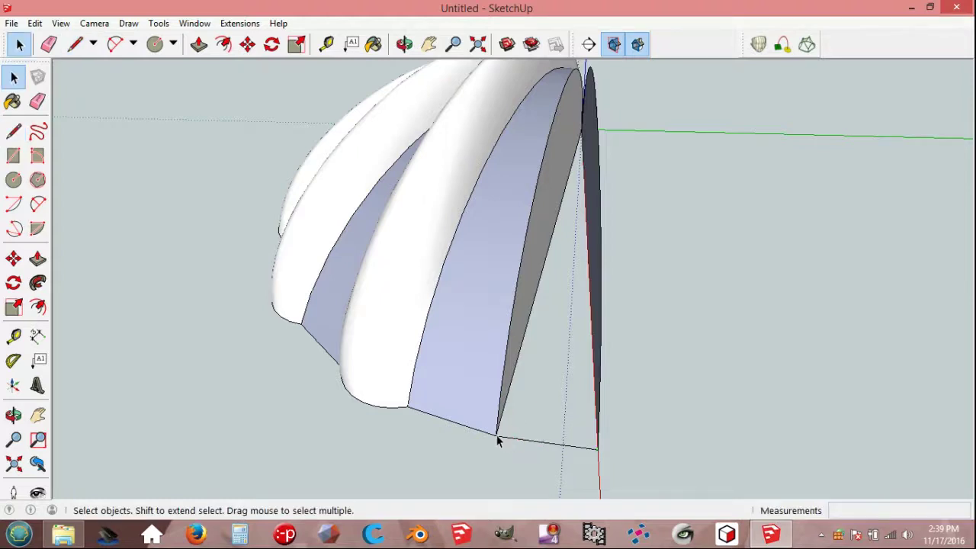
{"action": "key", "text": "l"}
{"action": "left_click", "coordinate": [496, 434]}
{"action": "type", "text": "180"}
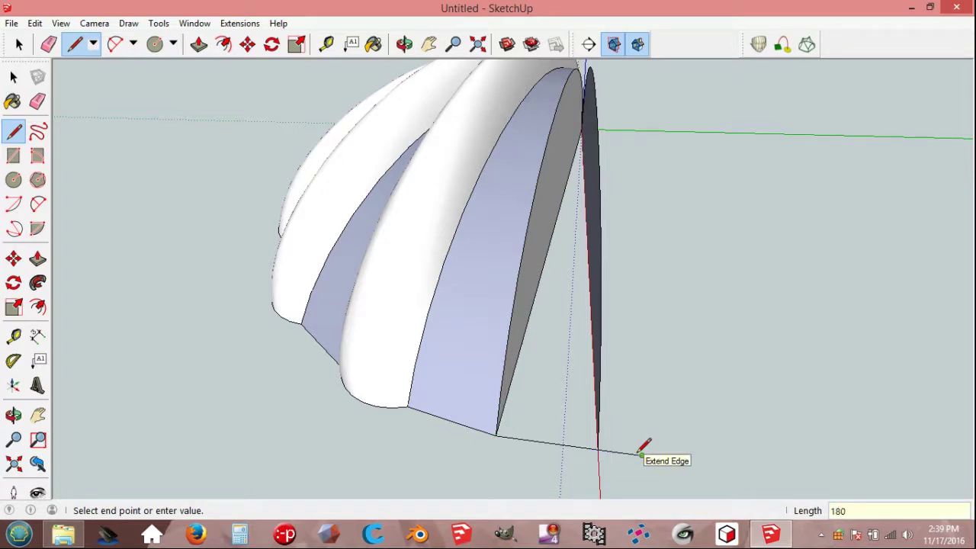
{"action": "left_click", "coordinate": [640, 454]}
Step: View the half shell from above and select the flat half-disc face for rotating
{"action": "key", "text": "space"}
{"action": "mouse_move", "coordinate": [658, 432]}
{"action": "middle_mouse_down"}
{"action": "mouse_move", "coordinate": [723, 387]}
{"action": "mouse_move", "coordinate": [536, 343]}
{"action": "mouse_move", "coordinate": [544, 333]}
{"action": "middle_mouse_up"}
{"action": "left_click", "coordinate": [545, 334]}
{"action": "key", "text": "q"}
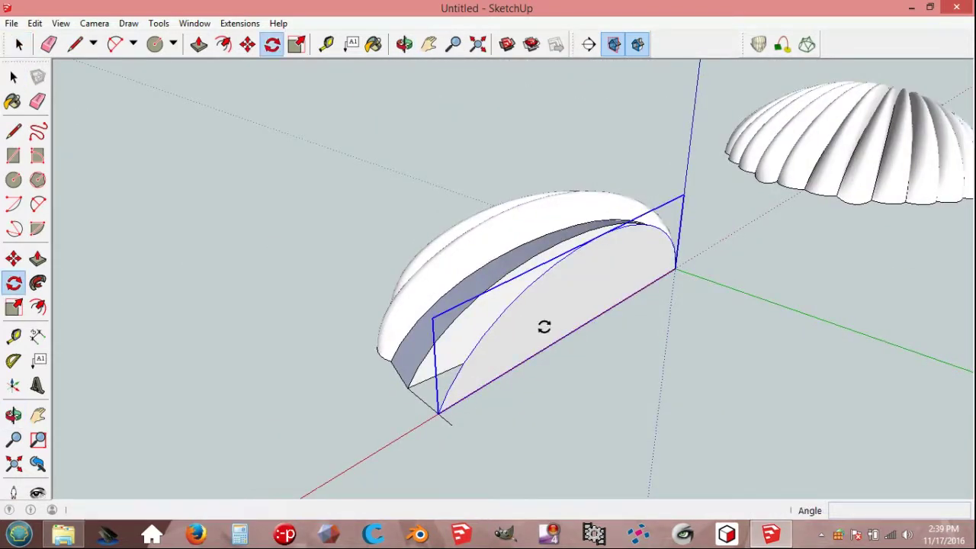
Step: Tilt the flat half-disc face a few degrees about the base edge
{"action": "left_click", "coordinate": [676, 268]}
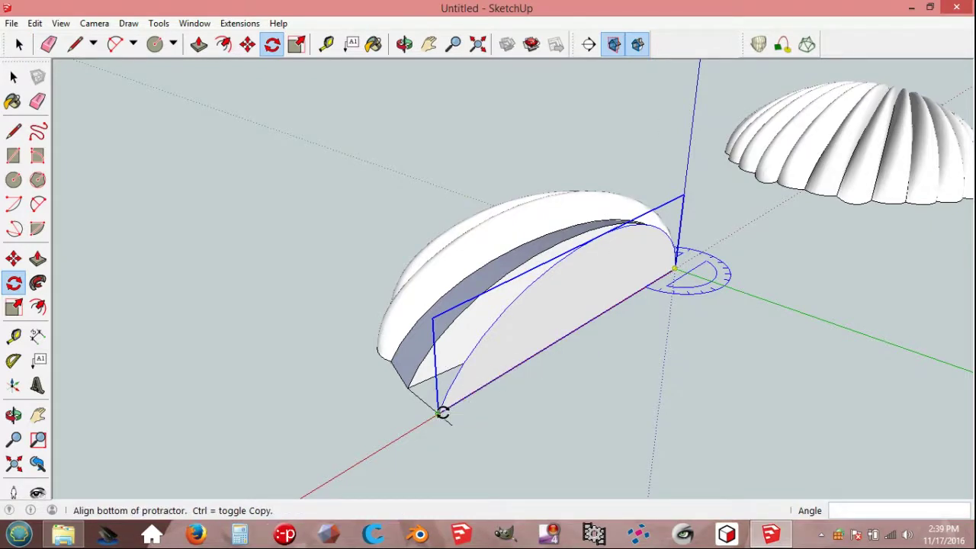
{"action": "left_click", "coordinate": [443, 412]}
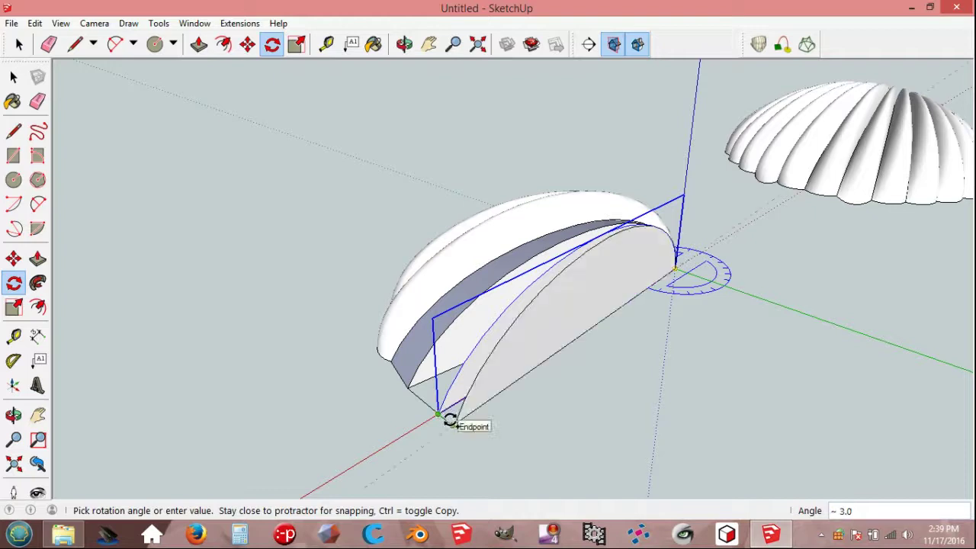
{"action": "left_click", "coordinate": [454, 420]}
{"action": "key", "text": "space"}
{"action": "scroll", "coordinate": [470, 430], "scroll_direction": "up", "scroll_amount": 2}
{"action": "scroll", "coordinate": [467, 420], "scroll_direction": "up", "scroll_amount": 2}
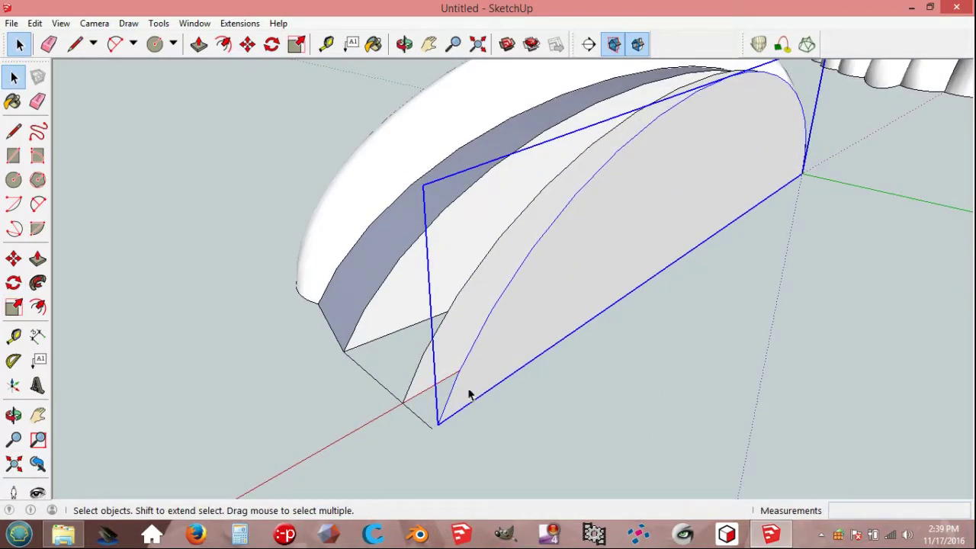
{"action": "scroll", "coordinate": [470, 380], "scroll_direction": "up", "scroll_amount": 1}
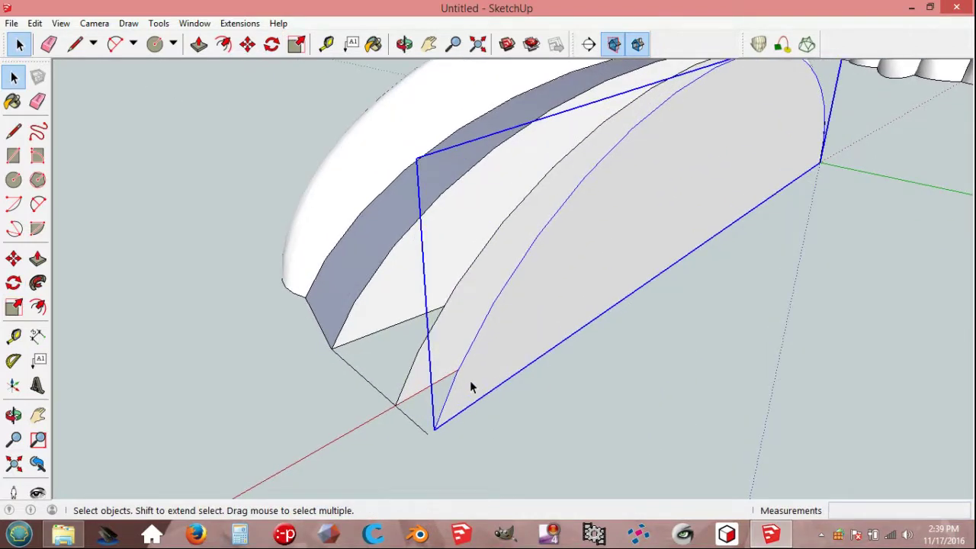
Step: Inside the lobe group, move the face's bottom corner about 7.7 mm onto the neighbouring edges
{"action": "double_click", "coordinate": [470, 392]}
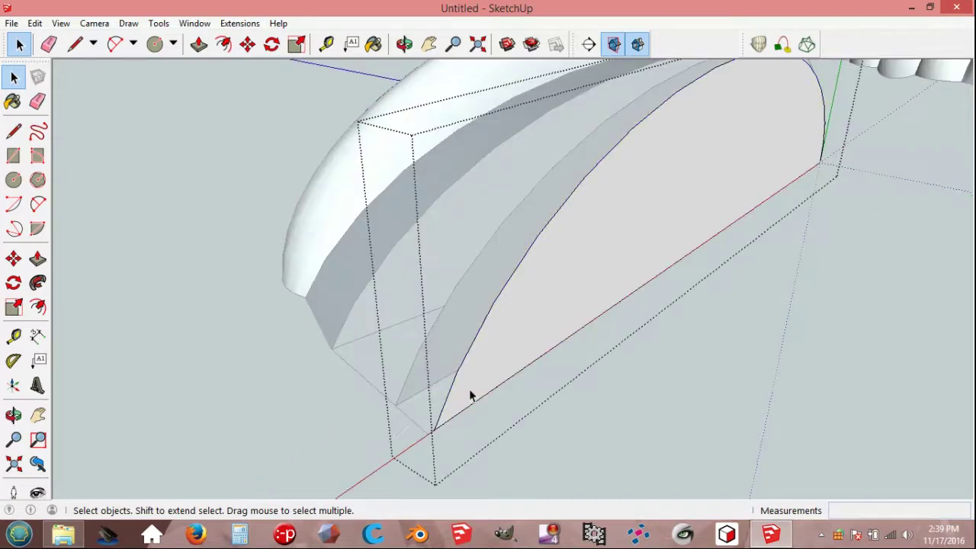
{"action": "scroll", "coordinate": [434, 431], "scroll_direction": "up", "scroll_amount": 2}
{"action": "scroll", "coordinate": [424, 434], "scroll_direction": "up", "scroll_amount": 2}
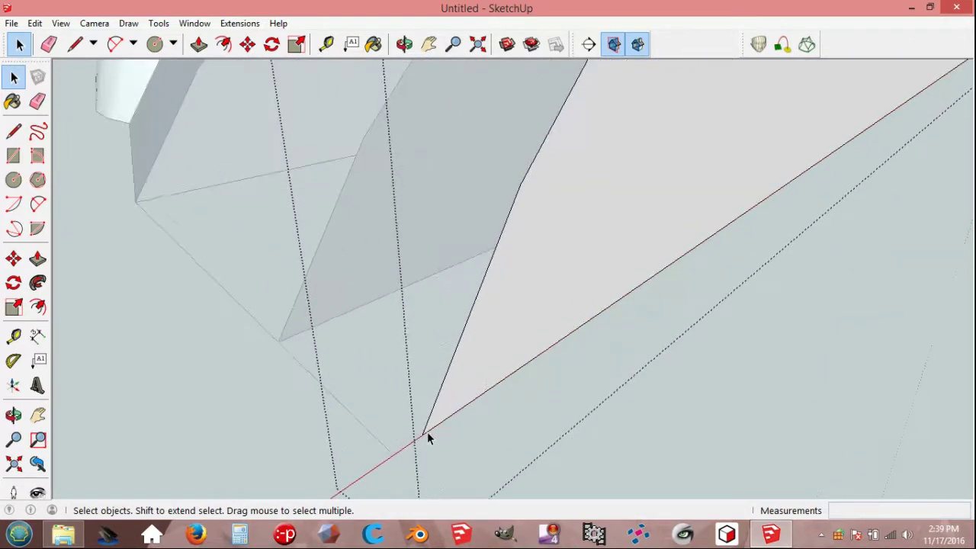
{"action": "key", "text": "m"}
{"action": "left_click", "coordinate": [426, 428]}
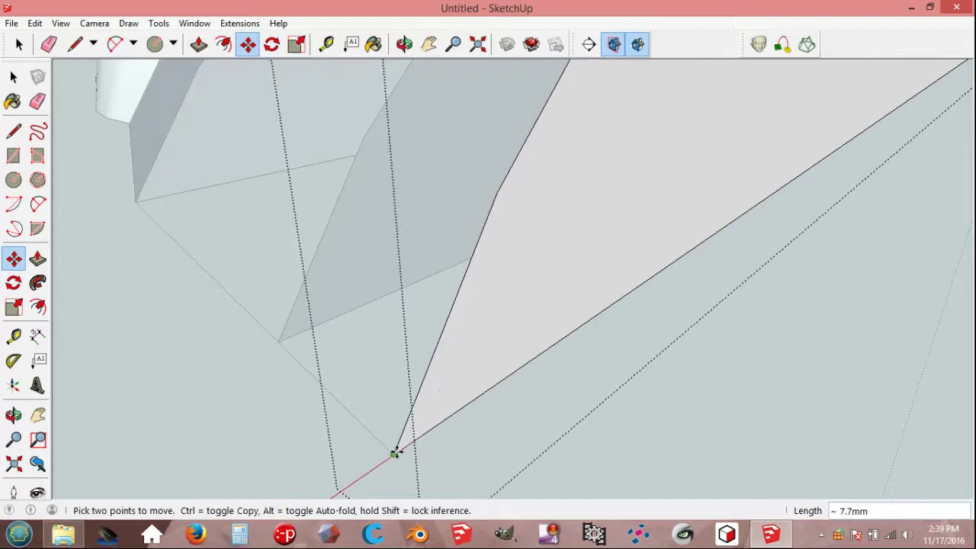
{"action": "left_click", "coordinate": [394, 454]}
{"action": "key", "text": "space"}
{"action": "scroll", "coordinate": [340, 421], "scroll_direction": "down", "scroll_amount": 1}
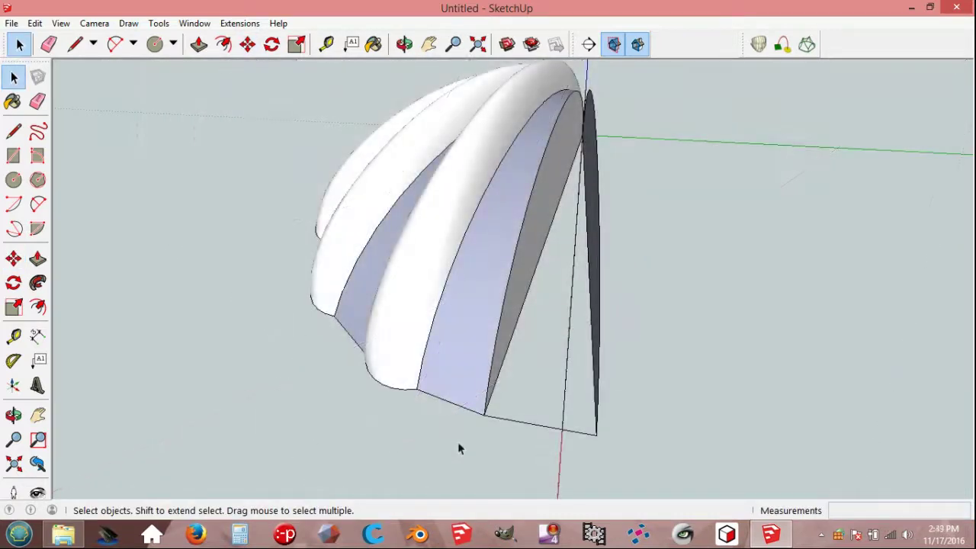
Step: Draw a 2-point arc between the lobe's bottom corners and erase its straight chord
{"action": "key", "text": "p"}
{"action": "left_click", "coordinate": [484, 415]}
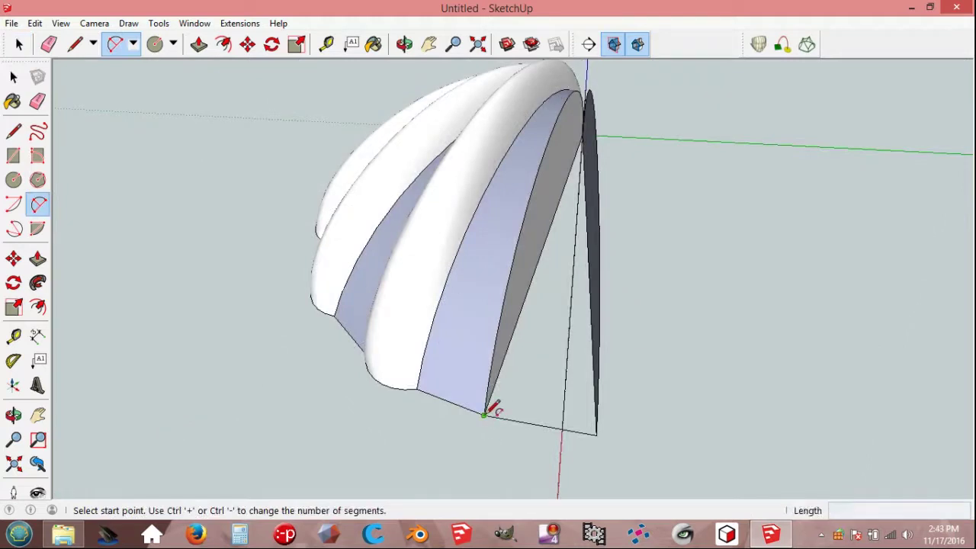
{"action": "left_click", "coordinate": [562, 428]}
{"action": "type", "text": "30"}
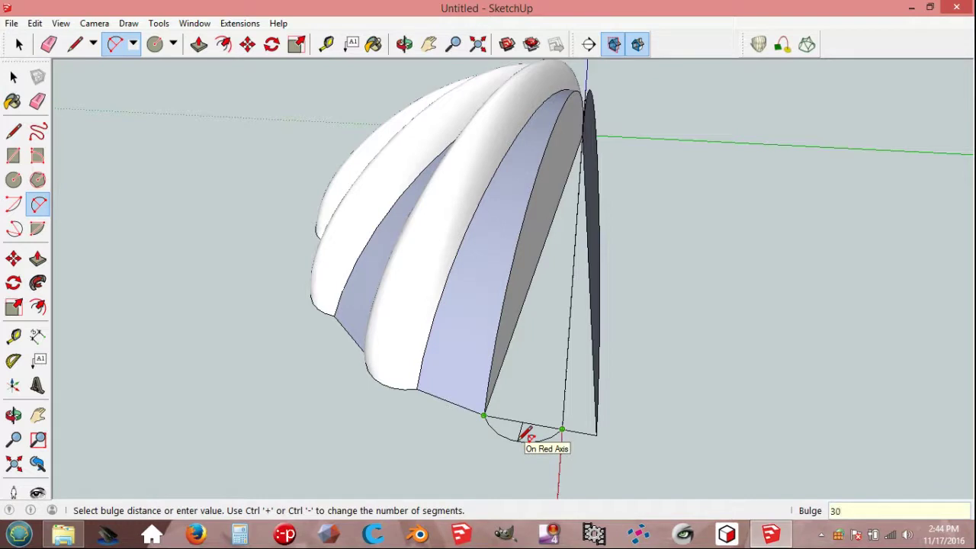
{"action": "left_click", "coordinate": [526, 436]}
{"action": "key", "text": "space"}
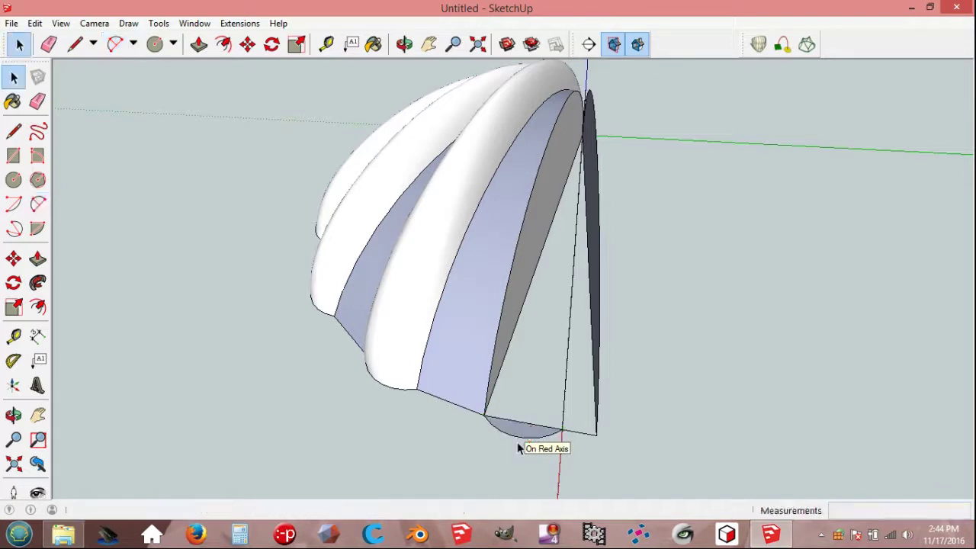
{"action": "left_click", "coordinate": [523, 429]}
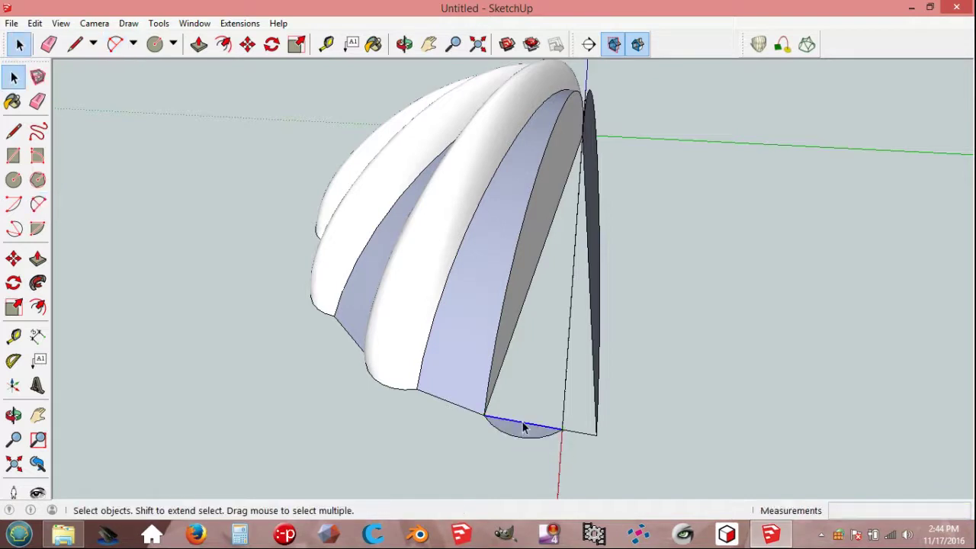
{"action": "key", "text": "Delete"}
Step: Loft a new curved lobe with Curviloft along the gap's two rails over the bottom arc
{"action": "left_click", "coordinate": [468, 413]}
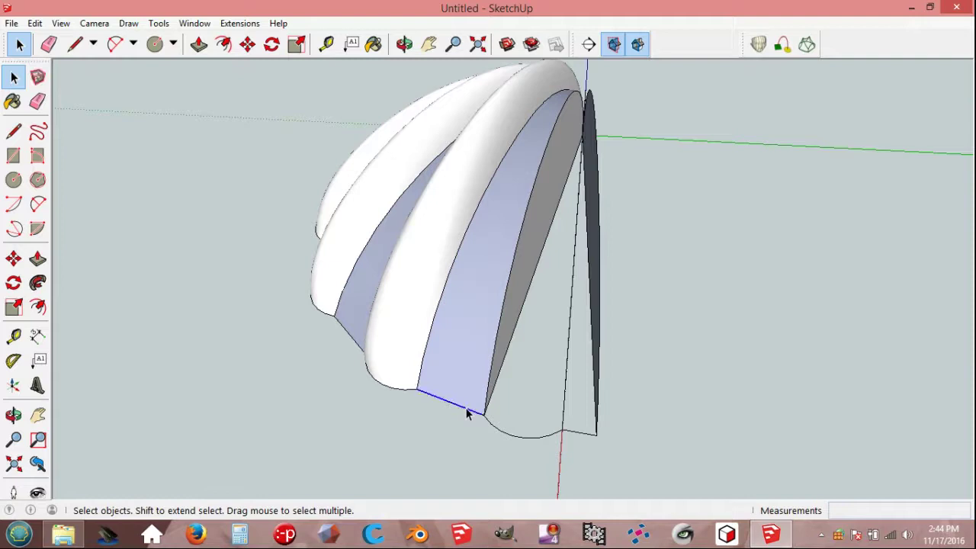
{"action": "middle_click_drag", "start_coordinate": [498, 430], "coordinate": [555, 395]}
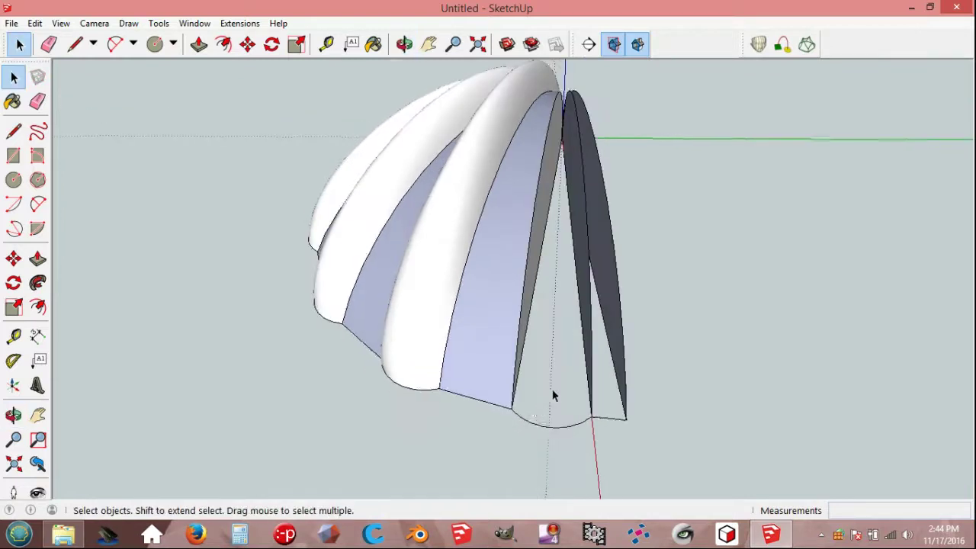
{"action": "scroll", "coordinate": [555, 395], "scroll_direction": "up", "scroll_amount": 3}
{"action": "scroll", "coordinate": [556, 384], "scroll_direction": "down", "scroll_amount": 1}
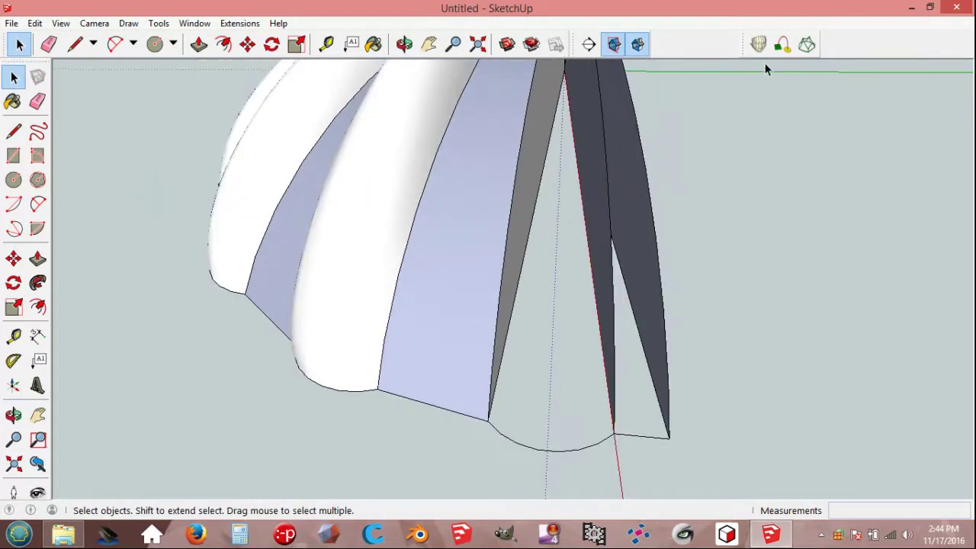
{"action": "left_click", "coordinate": [783, 45]}
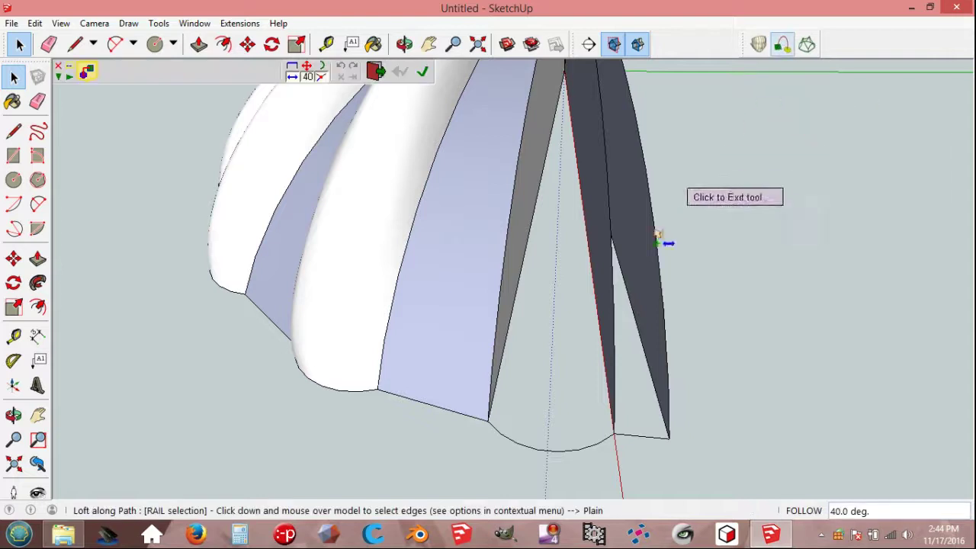
{"action": "left_click", "coordinate": [618, 274]}
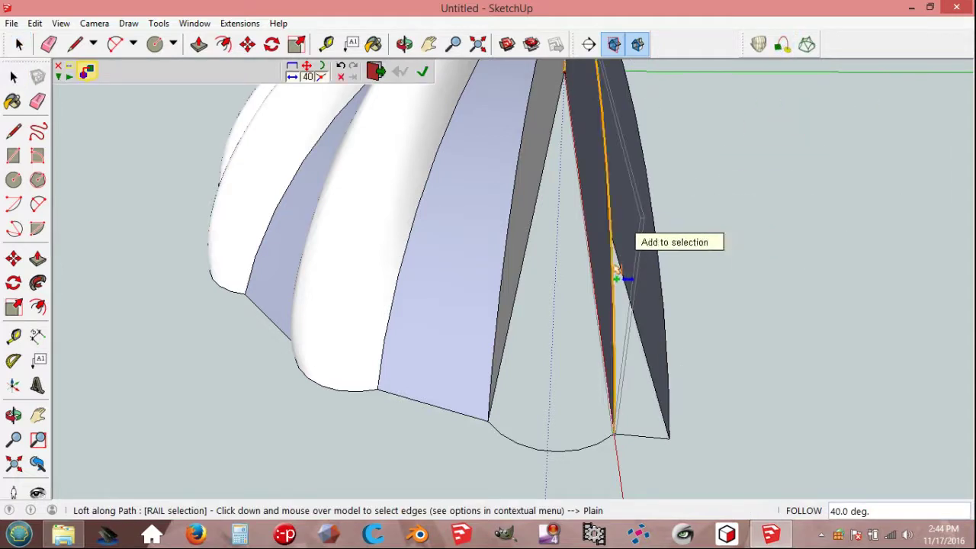
{"action": "left_click", "coordinate": [506, 282]}
{"action": "left_click", "coordinate": [546, 445]}
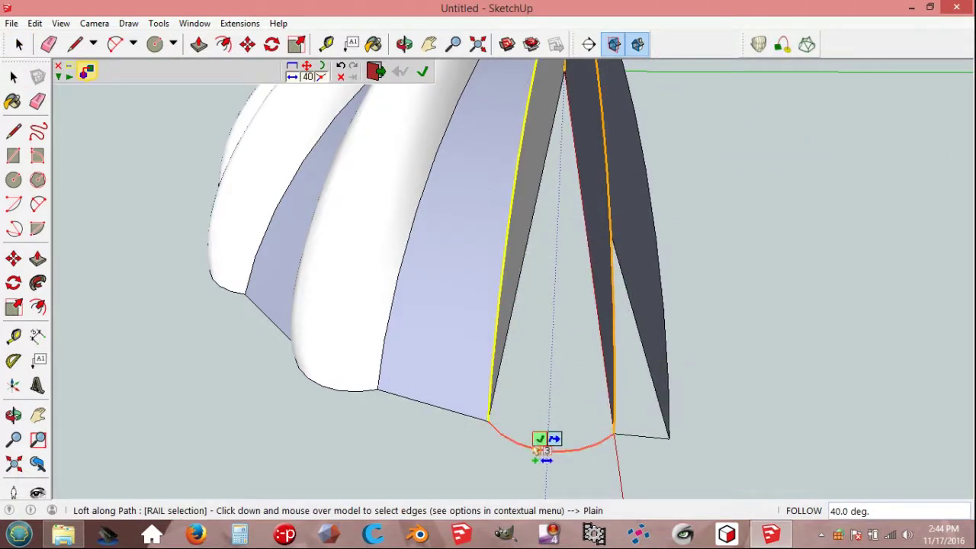
{"action": "left_click", "coordinate": [633, 449]}
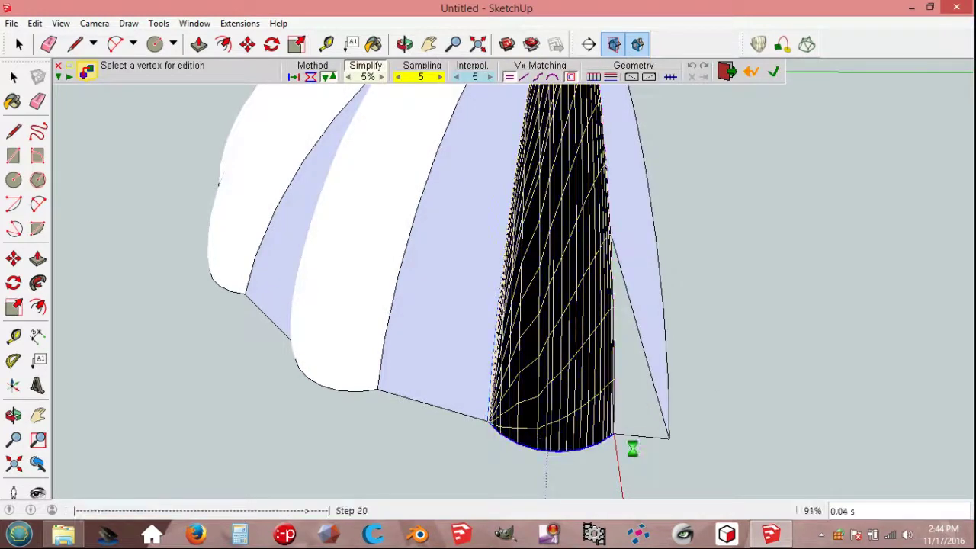
Step: Loft a strip between the grey face's rails to close the shell's open side
{"action": "mouse_move", "coordinate": [675, 397]}
{"action": "middle_mouse_down"}
{"action": "mouse_move", "coordinate": [666, 363]}
{"action": "mouse_move", "coordinate": [632, 359]}
{"action": "mouse_move", "coordinate": [647, 353]}
{"action": "middle_mouse_up"}
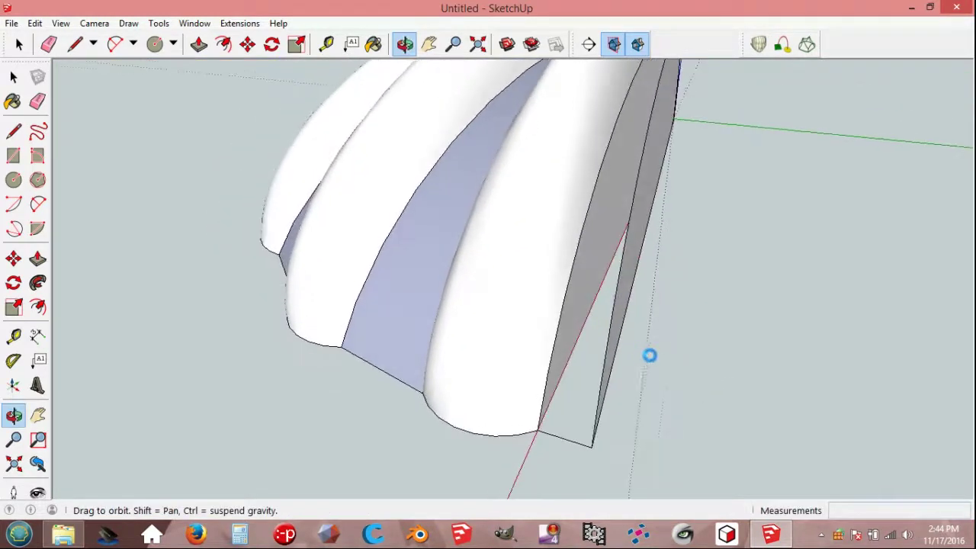
{"action": "scroll", "coordinate": [665, 343], "scroll_direction": "up", "scroll_amount": 2}
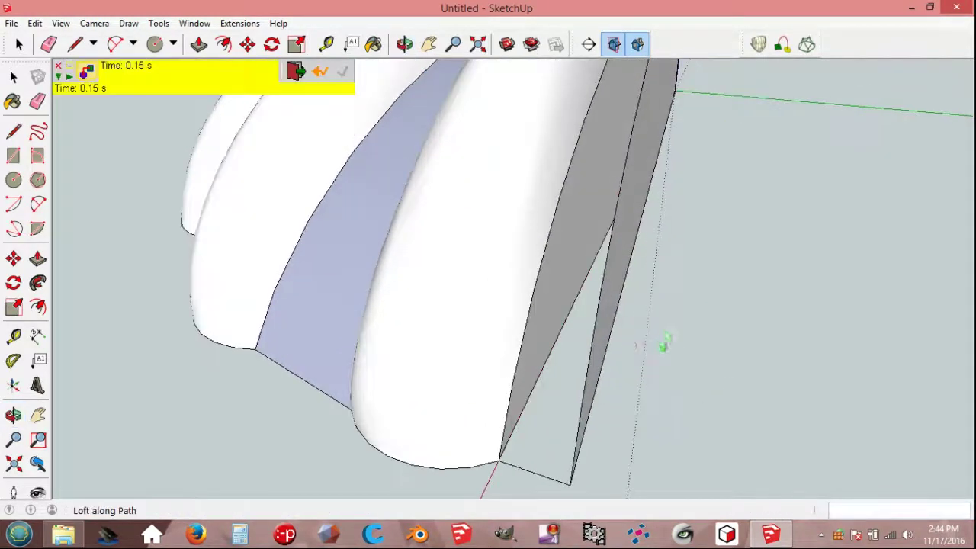
{"action": "left_click", "coordinate": [782, 45]}
{"action": "left_click", "coordinate": [524, 473]}
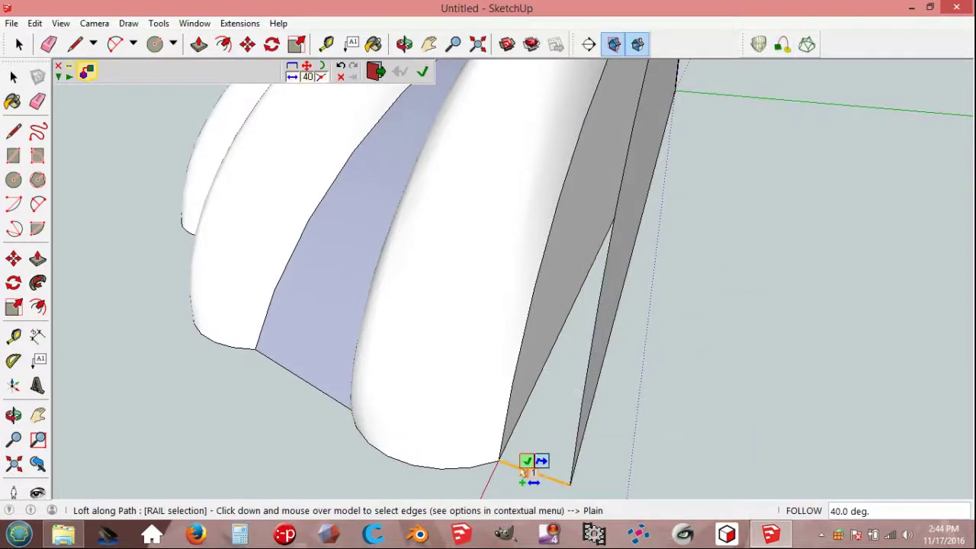
{"action": "left_click", "coordinate": [520, 379]}
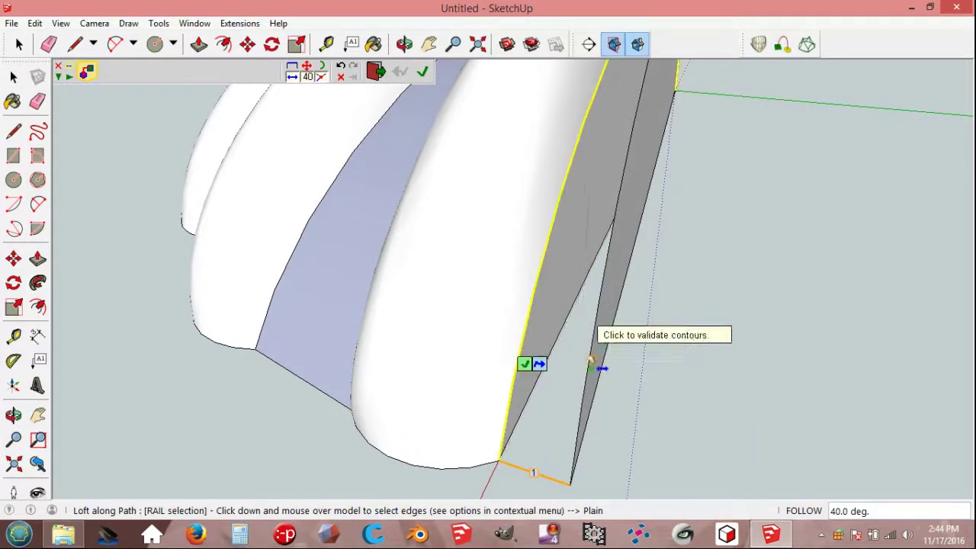
{"action": "left_click", "coordinate": [596, 353]}
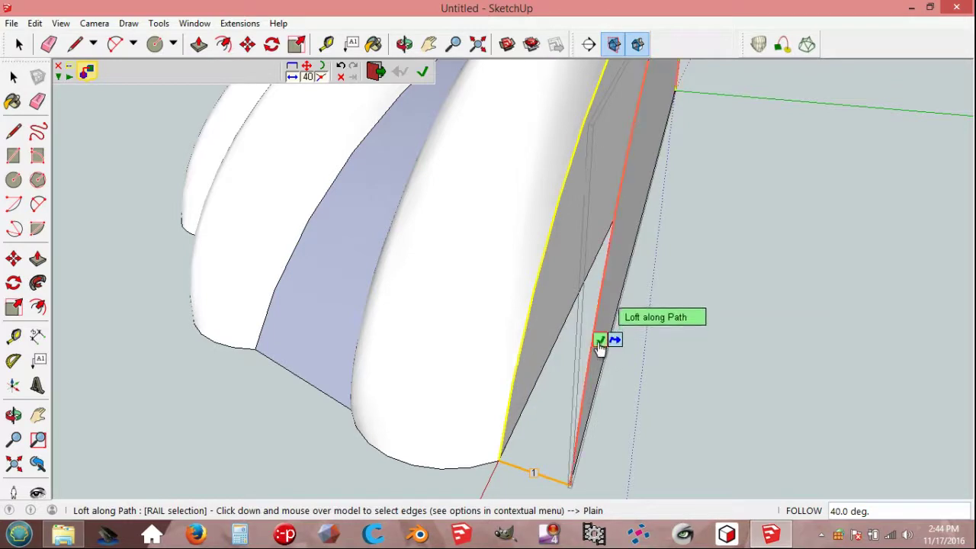
{"action": "left_click", "coordinate": [609, 347]}
{"action": "left_click", "coordinate": [658, 349]}
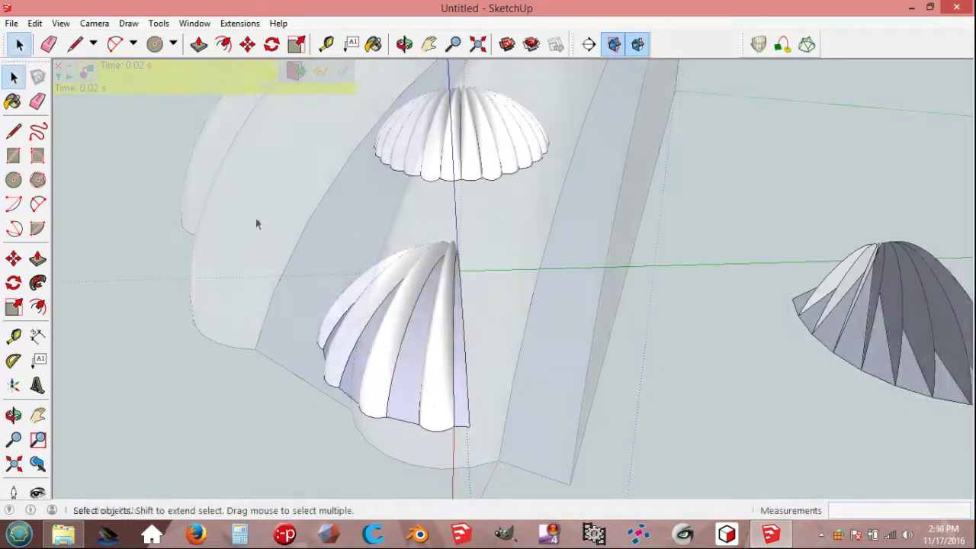
{"action": "left_click_drag", "start_coordinate": [242, 214], "coordinate": [575, 458]}
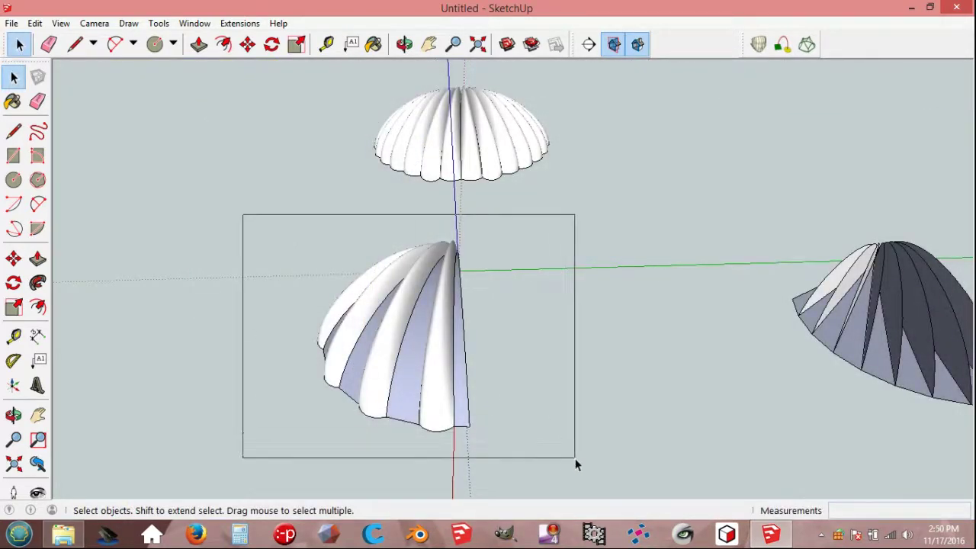
Step: Explode the selected half shell's groups into loose geometry
{"action": "right_click", "coordinate": [443, 345]}
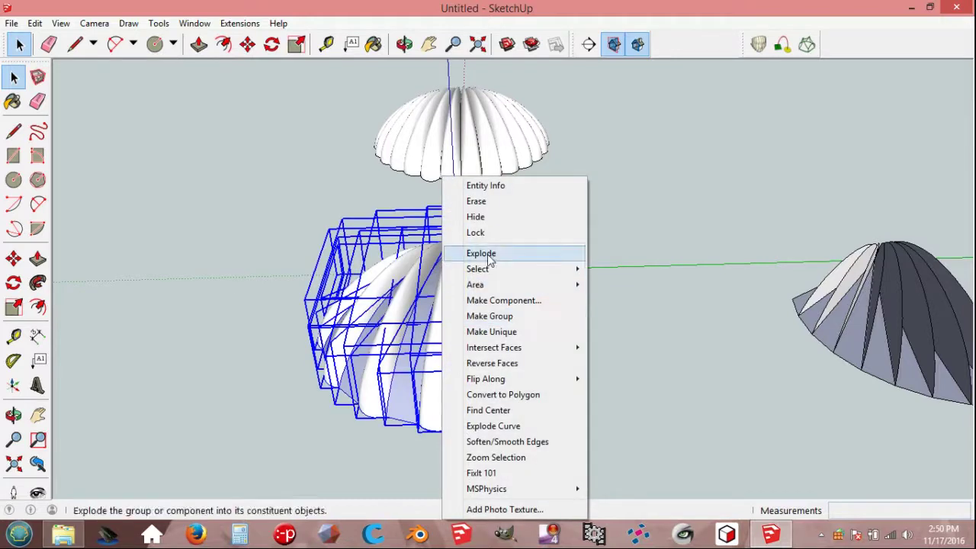
{"action": "left_click", "coordinate": [491, 252]}
{"action": "left_click", "coordinate": [488, 356]}
Step: Reverse the three back-facing blue strips so their white fronts show
{"action": "middle_click_drag", "start_coordinate": [464, 355], "coordinate": [547, 369]}
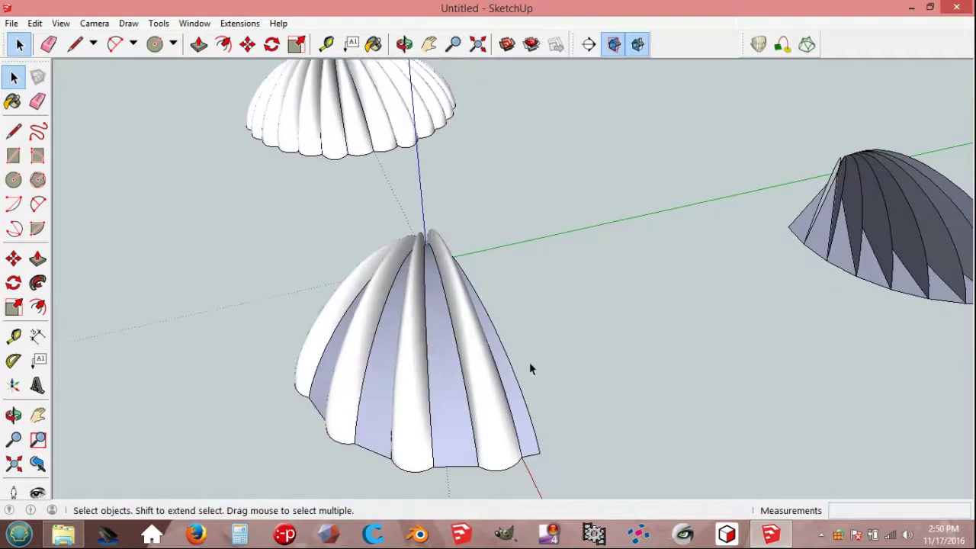
{"action": "left_click", "coordinate": [511, 381]}
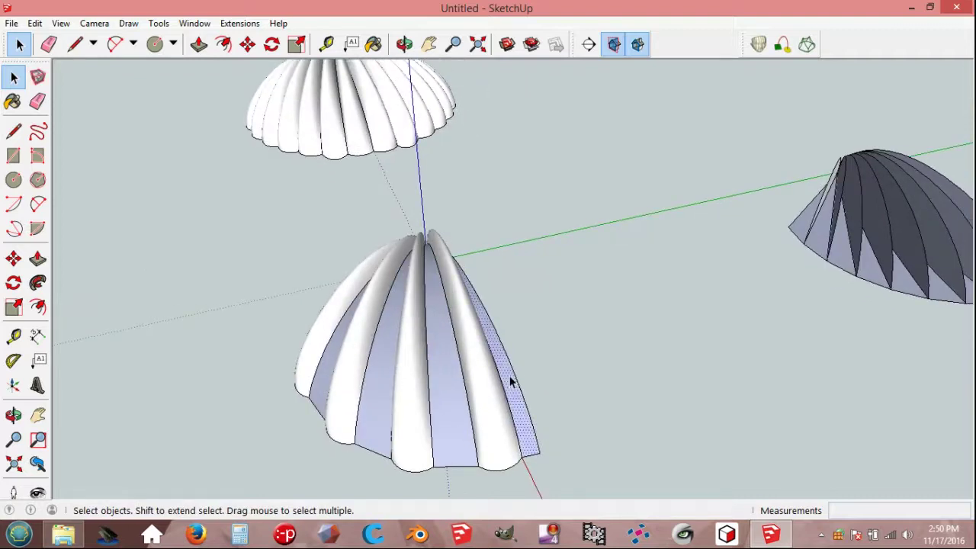
{"action": "left_click", "coordinate": [451, 377], "text": "shift"}
{"action": "left_click", "coordinate": [369, 385], "text": "shift"}
{"action": "right_click", "coordinate": [329, 376]}
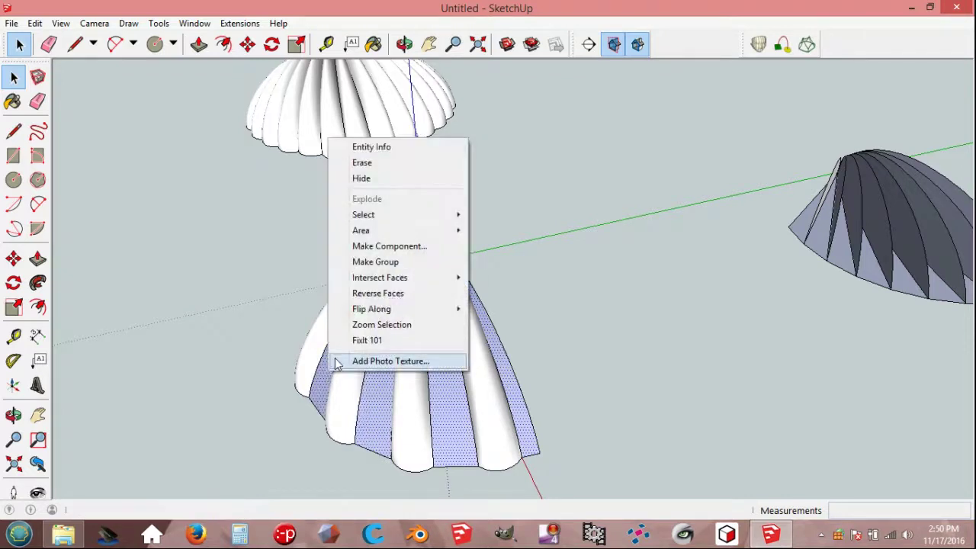
{"action": "left_click", "coordinate": [381, 296]}
Step: Erase the thin sliver edge at the top and soften the faceted edges on the flat side
{"action": "left_click", "coordinate": [562, 348]}
{"action": "mouse_move", "coordinate": [575, 359]}
{"action": "middle_mouse_down"}
{"action": "mouse_move", "coordinate": [446, 242]}
{"action": "mouse_move", "coordinate": [501, 280]}
{"action": "middle_mouse_up"}
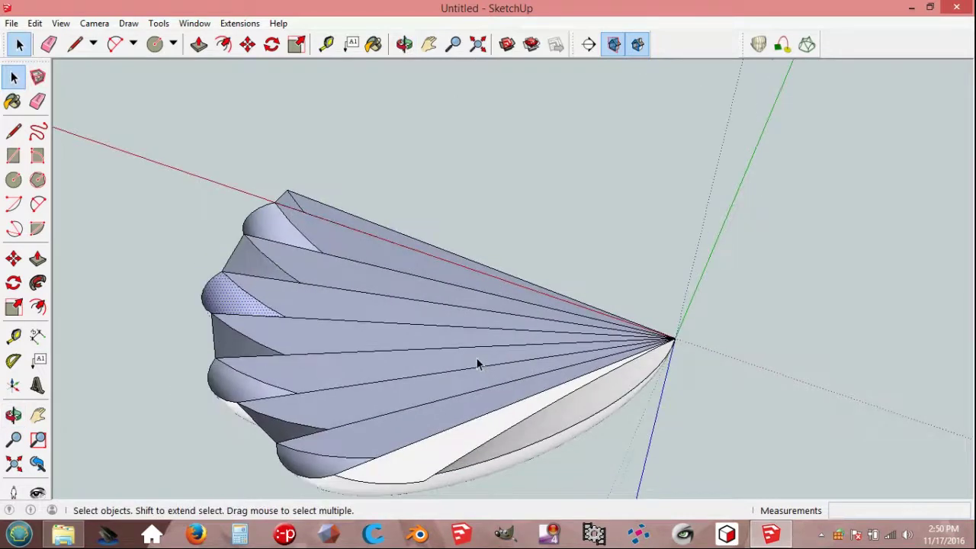
{"action": "key", "text": "e"}
{"action": "left_click", "coordinate": [501, 267]}
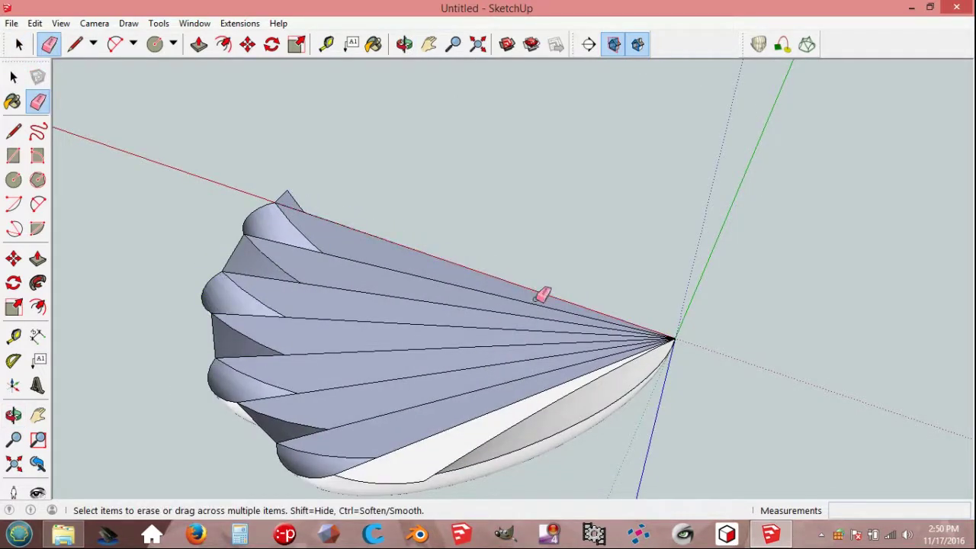
{"action": "left_click_drag", "start_coordinate": [549, 284], "coordinate": [619, 345], "text": "ctrl"}
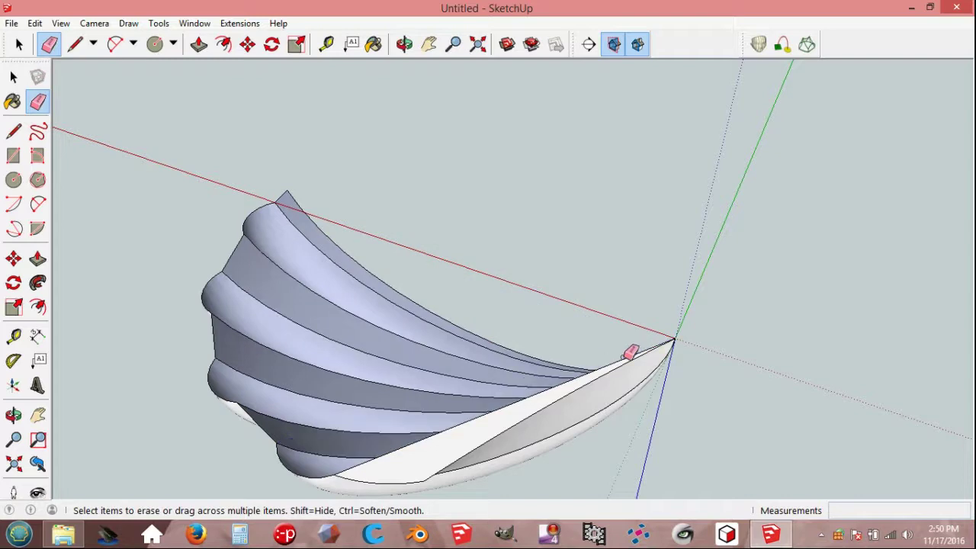
{"action": "key", "text": "space"}
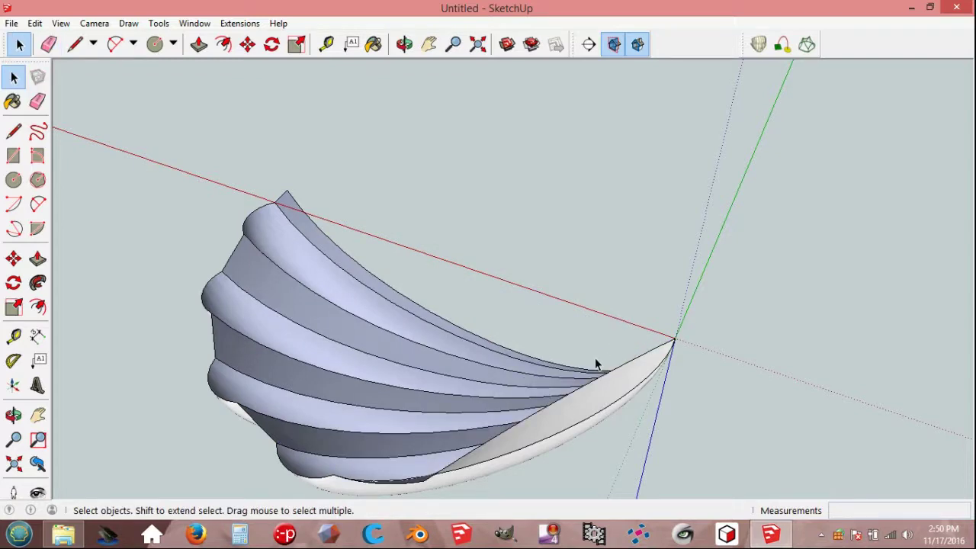
{"action": "scroll", "coordinate": [600, 364], "scroll_direction": "down", "scroll_amount": 2}
Step: Select the whole shell and make it a group
{"action": "left_click_drag", "start_coordinate": [281, 218], "coordinate": [697, 492]}
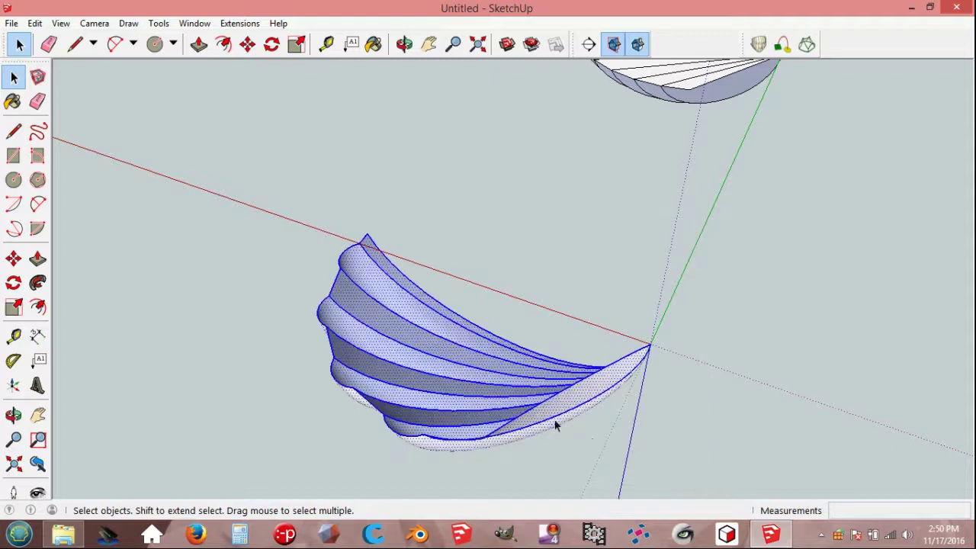
{"action": "right_click", "coordinate": [545, 398]}
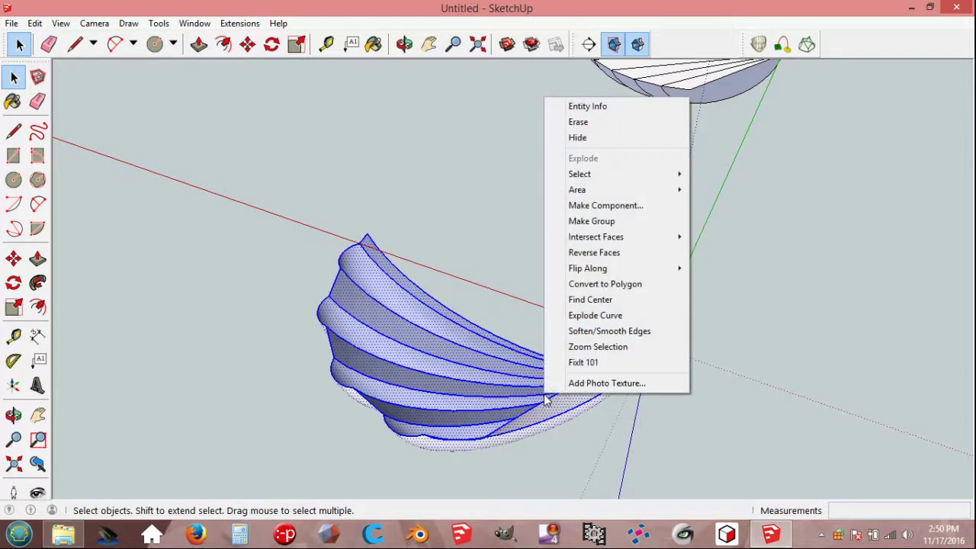
{"action": "left_click", "coordinate": [593, 221]}
Step: Try rotating the grouped lobes about a corner, cancel, and orbit back to the other shells
{"action": "middle_click_drag", "start_coordinate": [510, 429], "coordinate": [488, 356]}
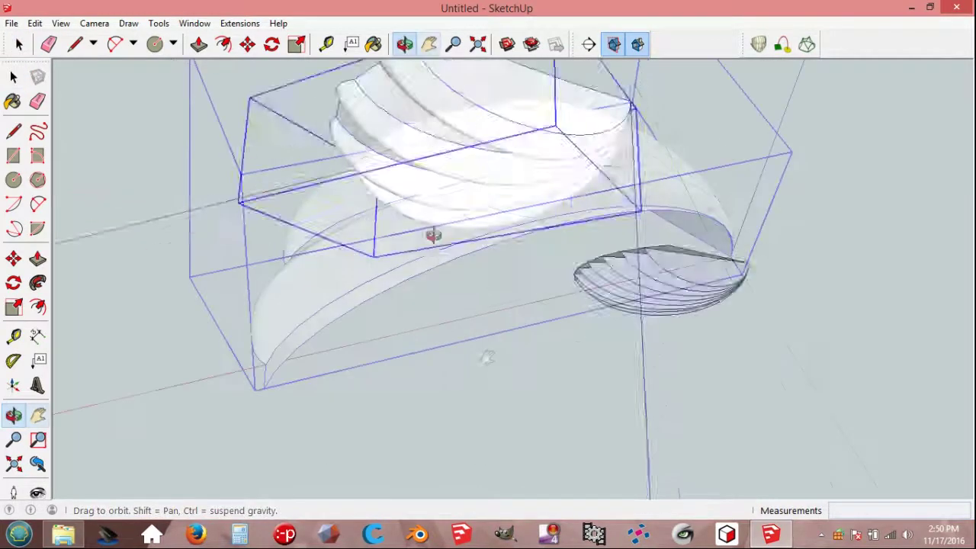
{"action": "key", "text": "q"}
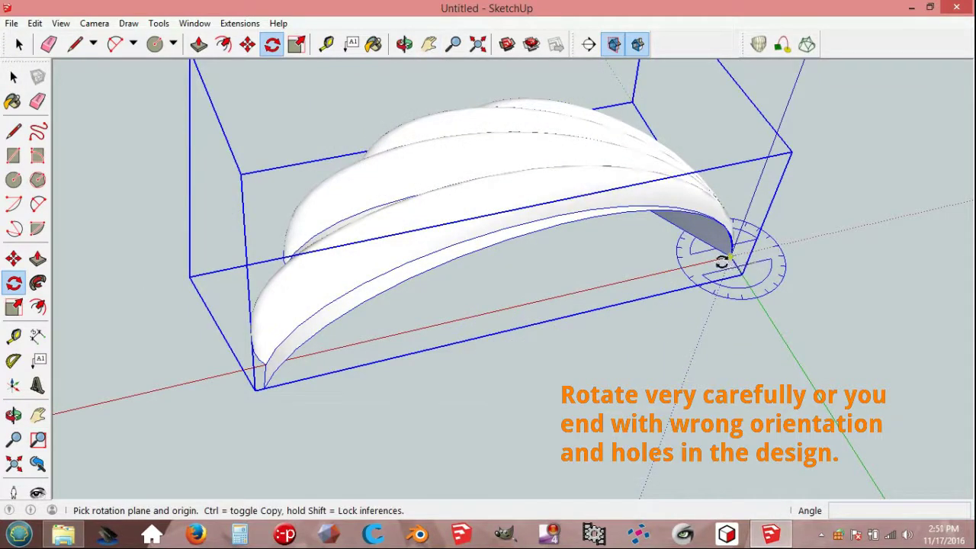
{"action": "mouse_move", "coordinate": [732, 257]}
{"action": "left_mouse_down"}
{"action": "mouse_move", "coordinate": [328, 393]}
{"action": "mouse_move", "coordinate": [266, 389]}
{"action": "left_mouse_up"}
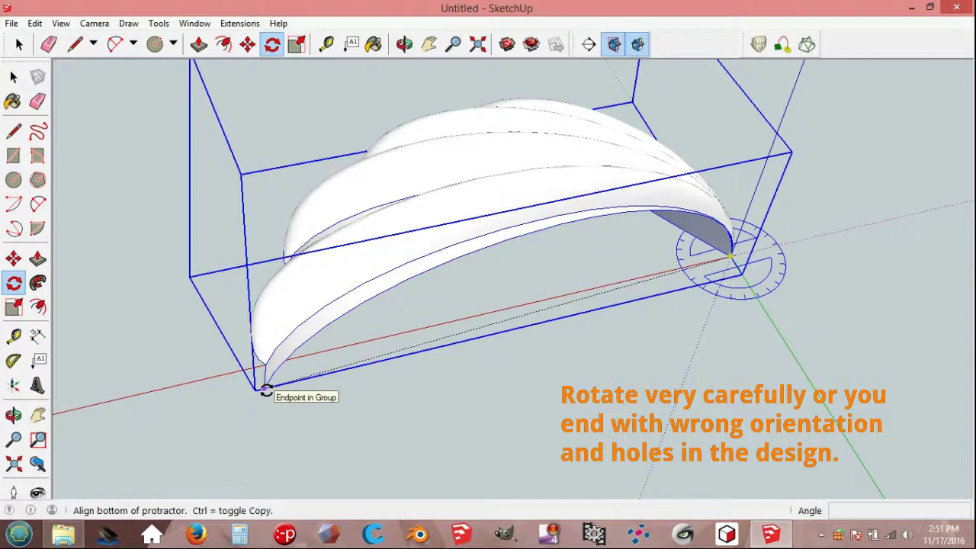
{"action": "left_click", "coordinate": [264, 388]}
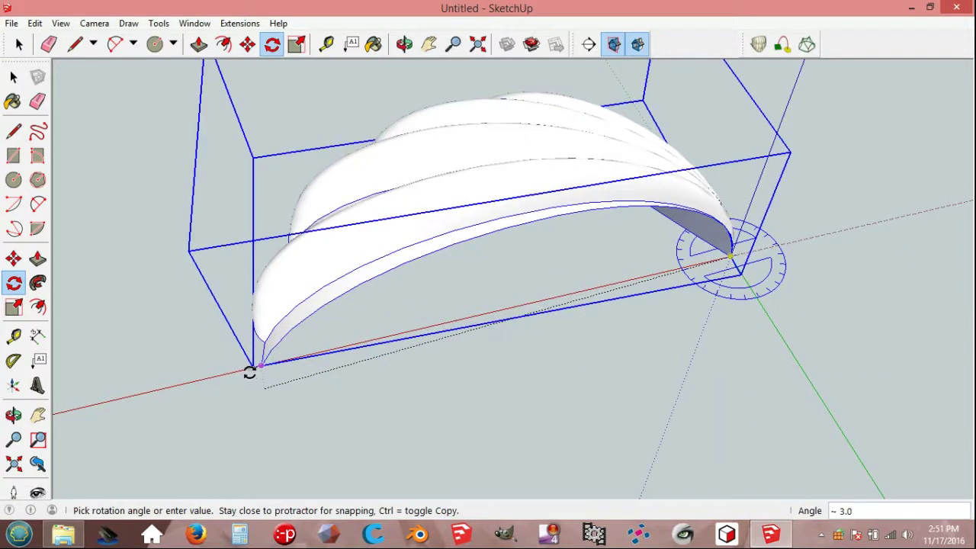
{"action": "key", "text": "Escape"}
{"action": "key", "text": "space"}
{"action": "mouse_move", "coordinate": [247, 380]}
{"action": "middle_mouse_down"}
{"action": "mouse_move", "coordinate": [453, 390]}
{"action": "mouse_move", "coordinate": [594, 339]}
{"action": "middle_mouse_up"}
{"action": "scroll", "coordinate": [594, 338], "scroll_direction": "down", "scroll_amount": 3}
{"action": "scroll", "coordinate": [594, 339], "scroll_direction": "down", "scroll_amount": 2}
Step: Explode the lower shell group and regroup all its half-shell geometry as one group
{"action": "left_click", "coordinate": [538, 303]}
{"action": "right_click", "coordinate": [538, 299]}
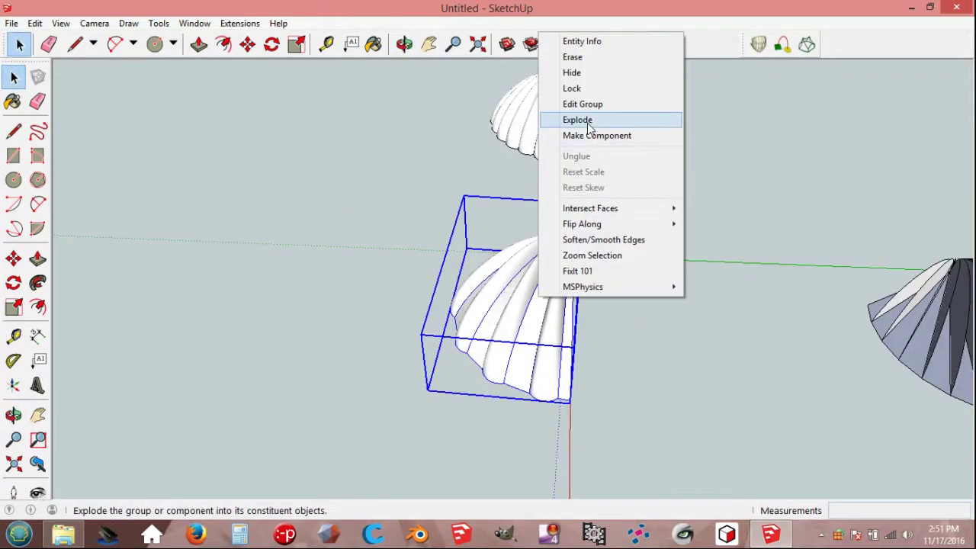
{"action": "left_click", "coordinate": [589, 122]}
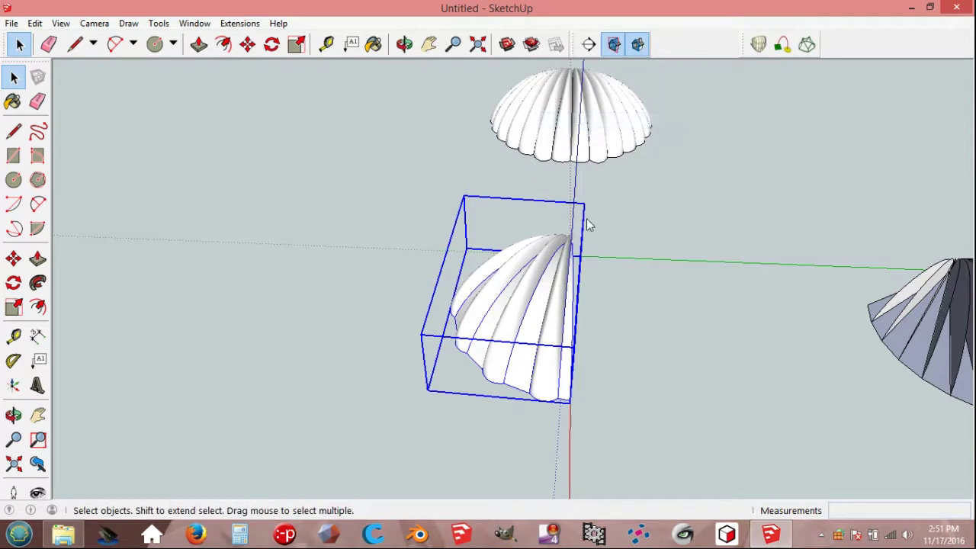
{"action": "left_click", "coordinate": [604, 349]}
{"action": "left_click_drag", "start_coordinate": [401, 211], "coordinate": [642, 432]}
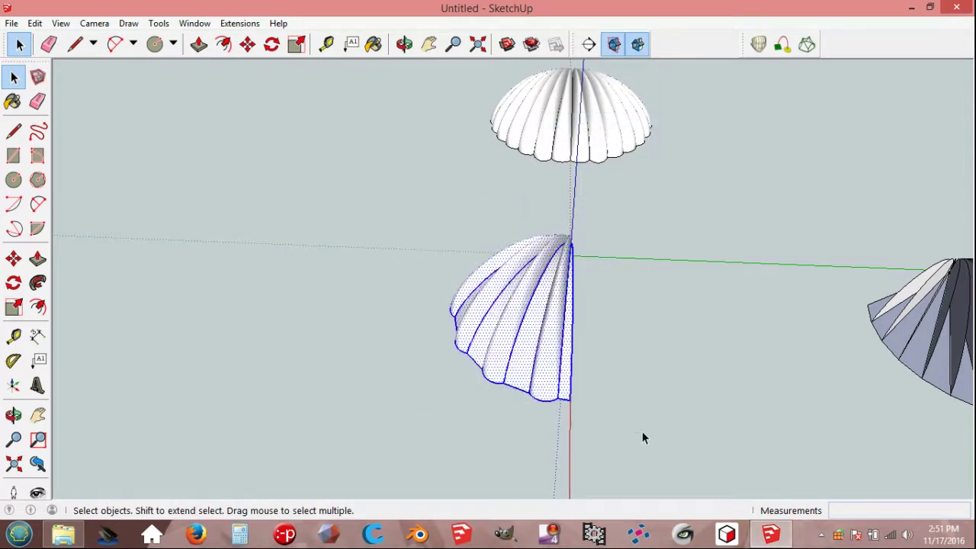
{"action": "right_click", "coordinate": [539, 329]}
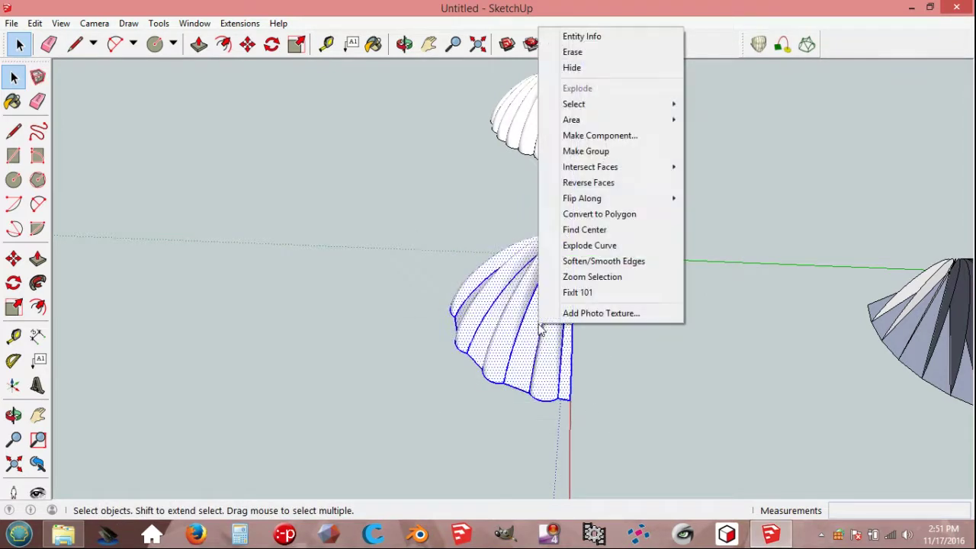
{"action": "left_click", "coordinate": [585, 152]}
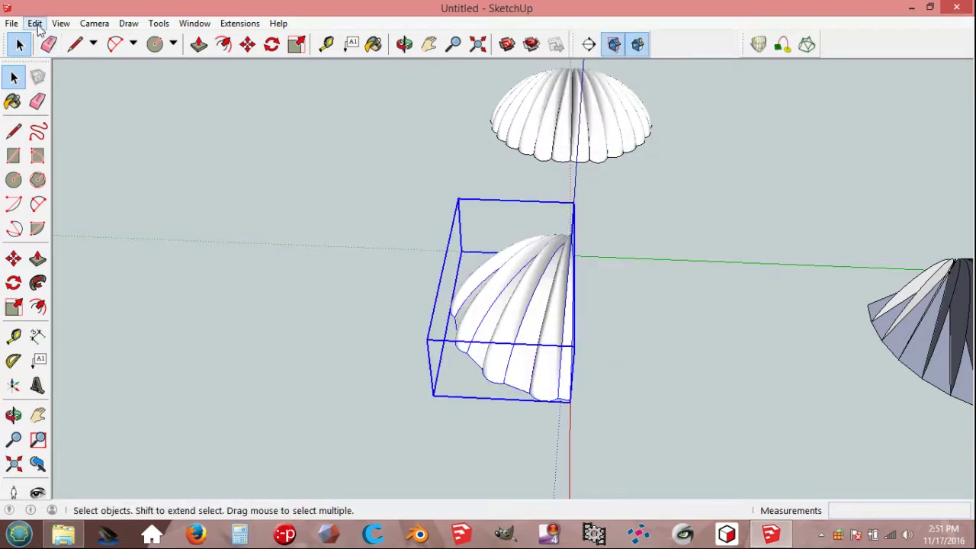
Step: Copy the half-shell group and Paste In Place on top of the original
{"action": "left_click", "coordinate": [35, 23]}
{"action": "left_click", "coordinate": [79, 93]}
{"action": "left_click", "coordinate": [35, 23]}
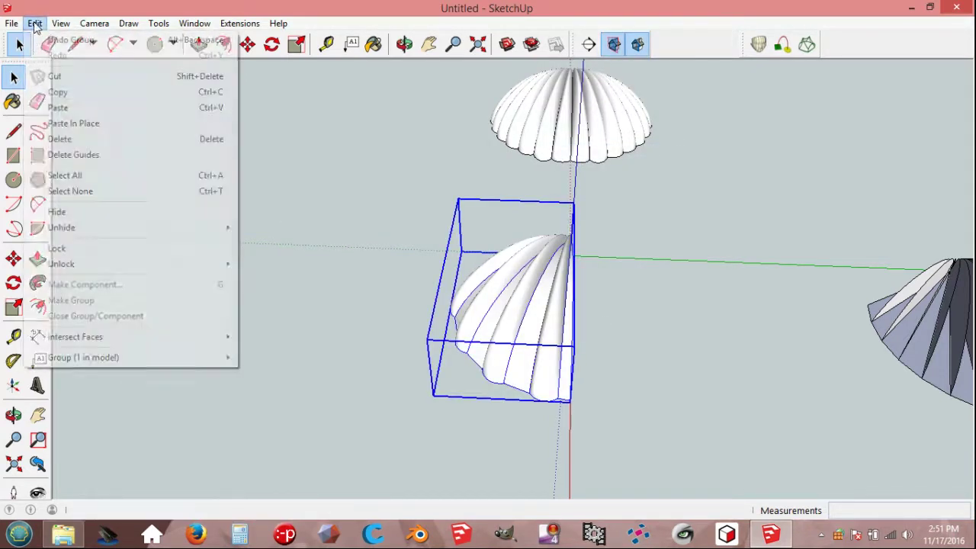
{"action": "left_click", "coordinate": [83, 123]}
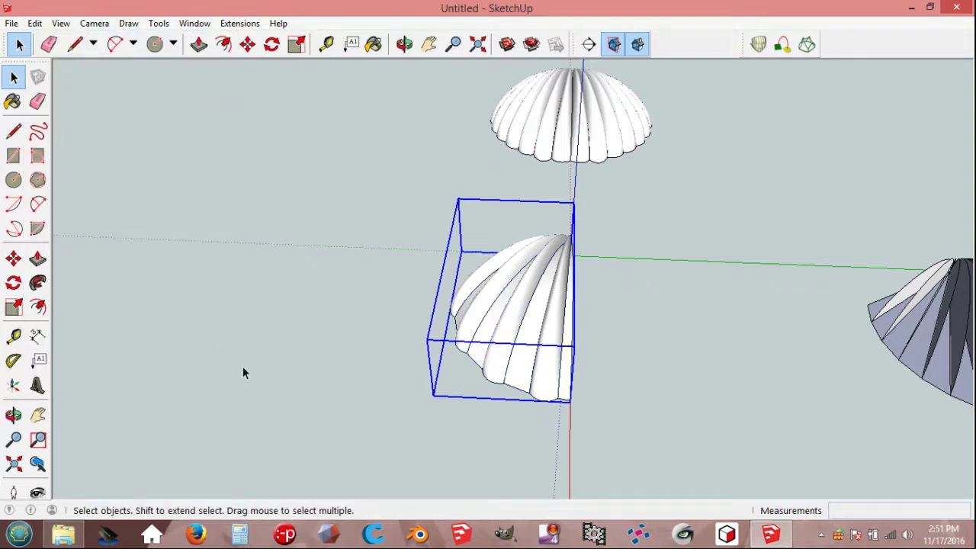
{"action": "key", "text": "s"}
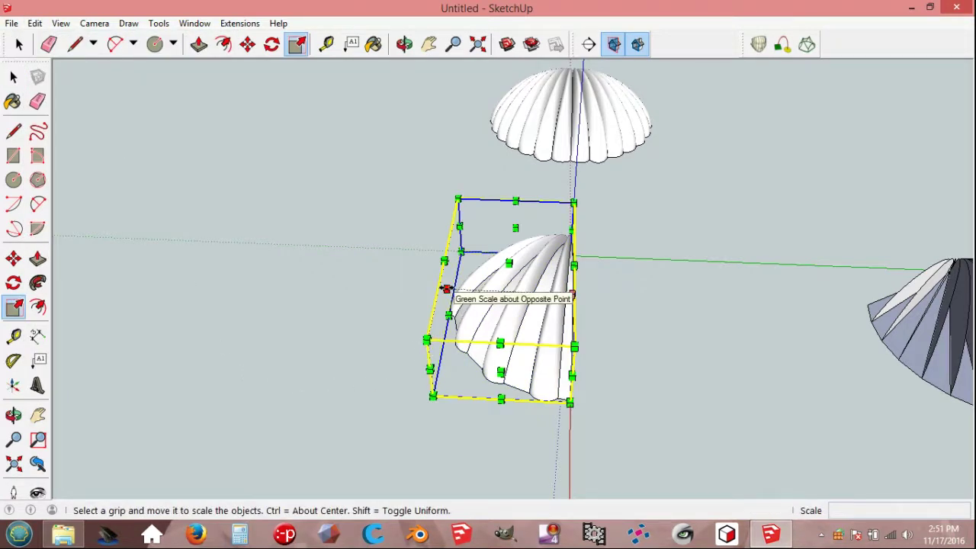
Step: Mirror the pasted half-shell copy to a green scale of -1
{"action": "left_click_drag", "start_coordinate": [446, 289], "coordinate": [690, 291]}
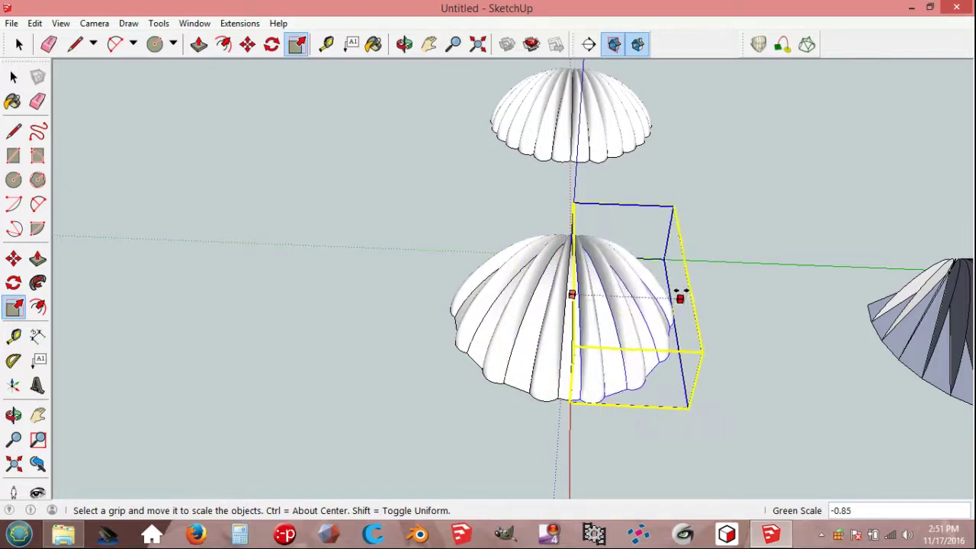
{"action": "left_click_drag", "start_coordinate": [690, 291], "coordinate": [690, 291]}
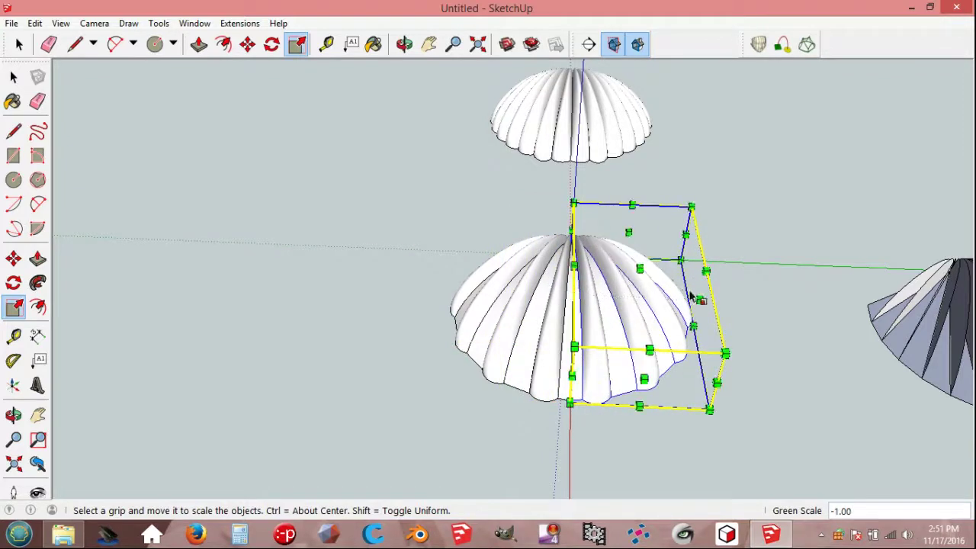
{"action": "key", "text": "space"}
{"action": "left_click", "coordinate": [650, 436]}
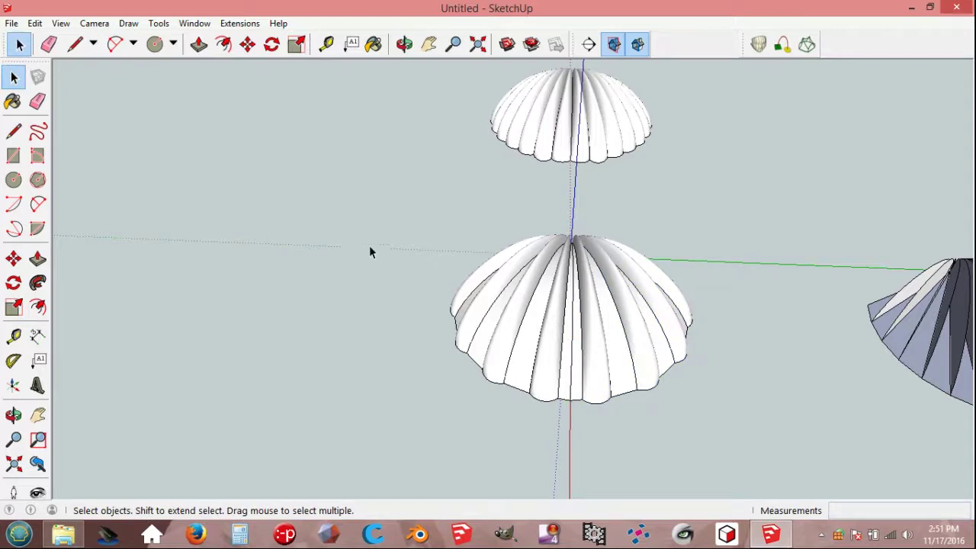
Step: Explode both shell halves and regroup the full shell as one group
{"action": "left_click_drag", "start_coordinate": [412, 209], "coordinate": [745, 445]}
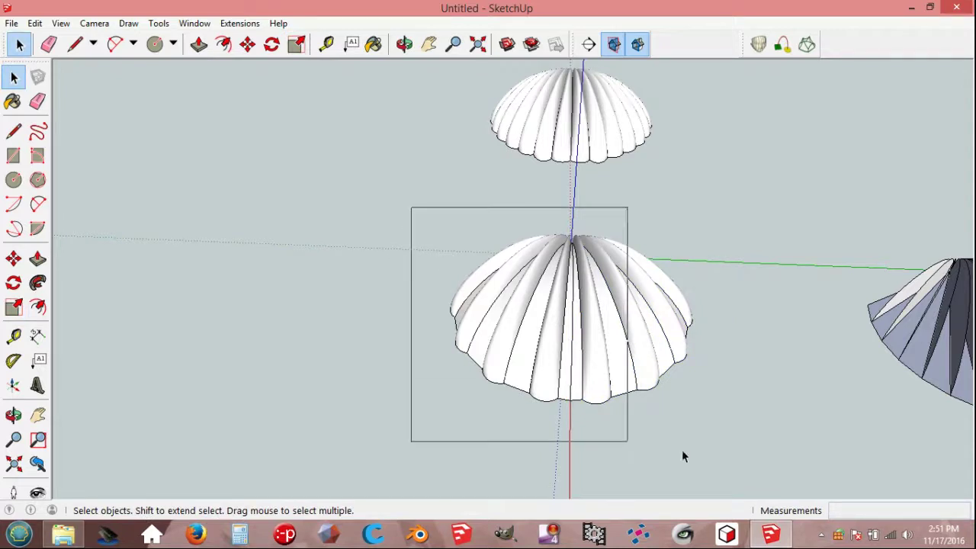
{"action": "right_click", "coordinate": [639, 344]}
{"action": "left_click", "coordinate": [675, 167]}
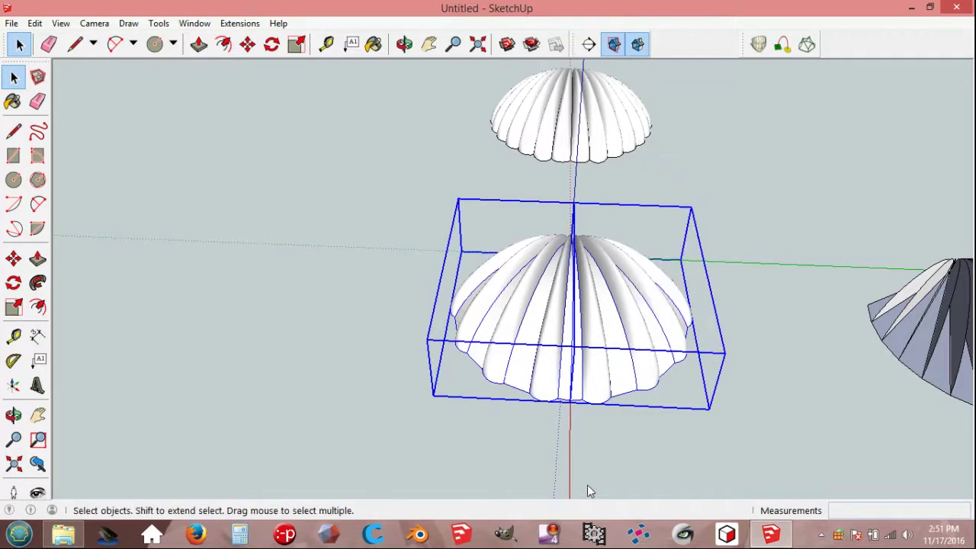
{"action": "left_click", "coordinate": [522, 433]}
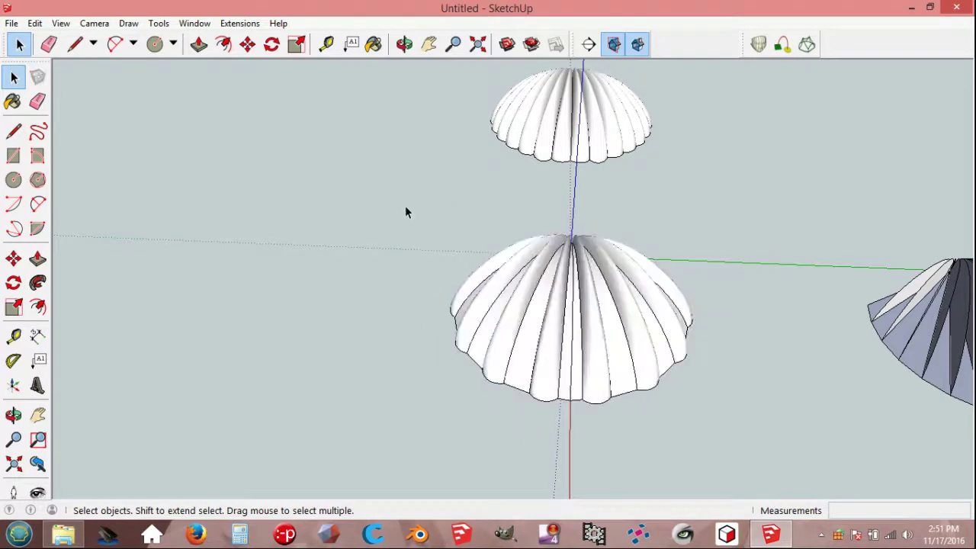
{"action": "left_click_drag", "start_coordinate": [405, 212], "coordinate": [738, 438]}
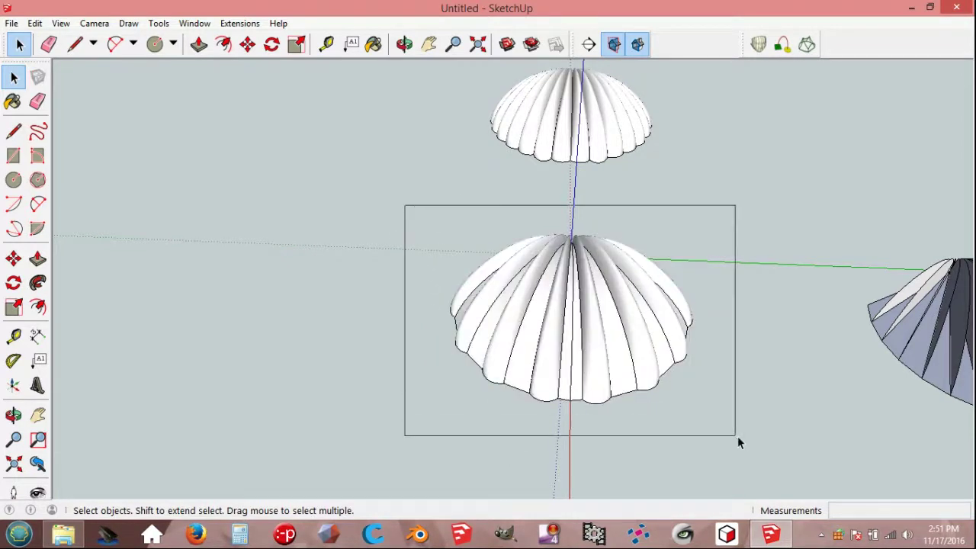
{"action": "right_click", "coordinate": [612, 324]}
{"action": "left_click", "coordinate": [678, 144]}
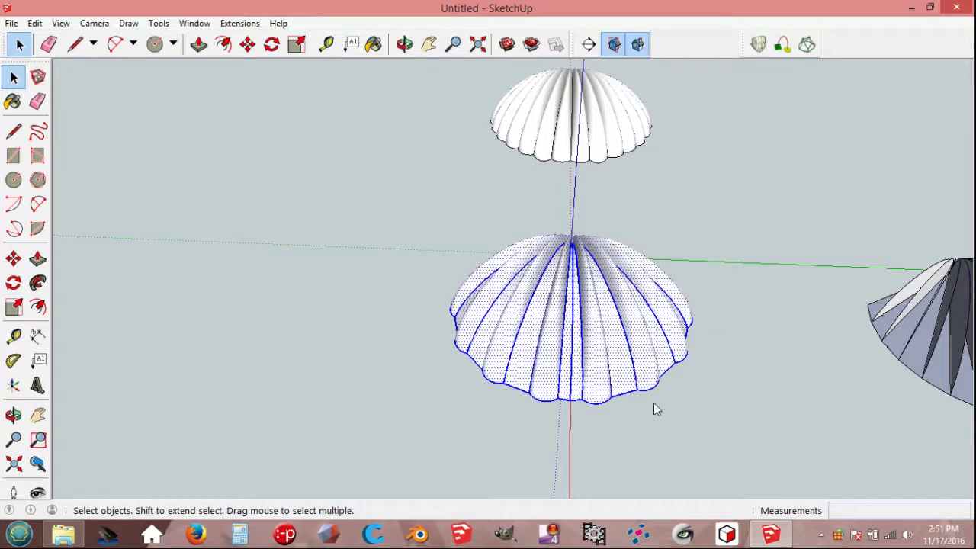
{"action": "middle_click_drag", "start_coordinate": [653, 404], "coordinate": [534, 348]}
Step: Move the full shell 2000 mm along the green axis beside the earlier shells
{"action": "key", "text": "m"}
{"action": "left_click_drag", "start_coordinate": [546, 321], "coordinate": [375, 318]}
{"action": "type", "text": "2000"}
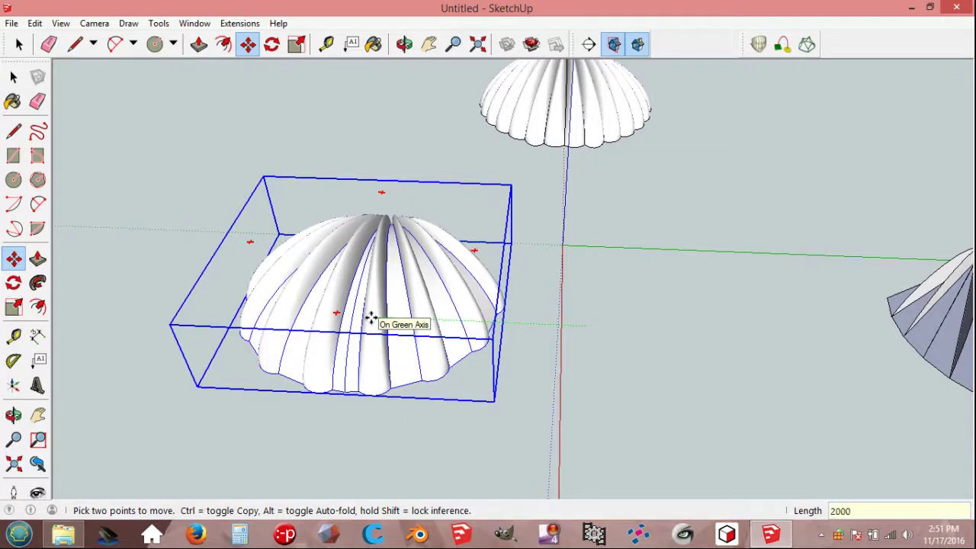
{"action": "key", "text": "Return"}
{"action": "key", "text": "space"}
{"action": "middle_click_drag", "start_coordinate": [370, 321], "coordinate": [200, 319]}
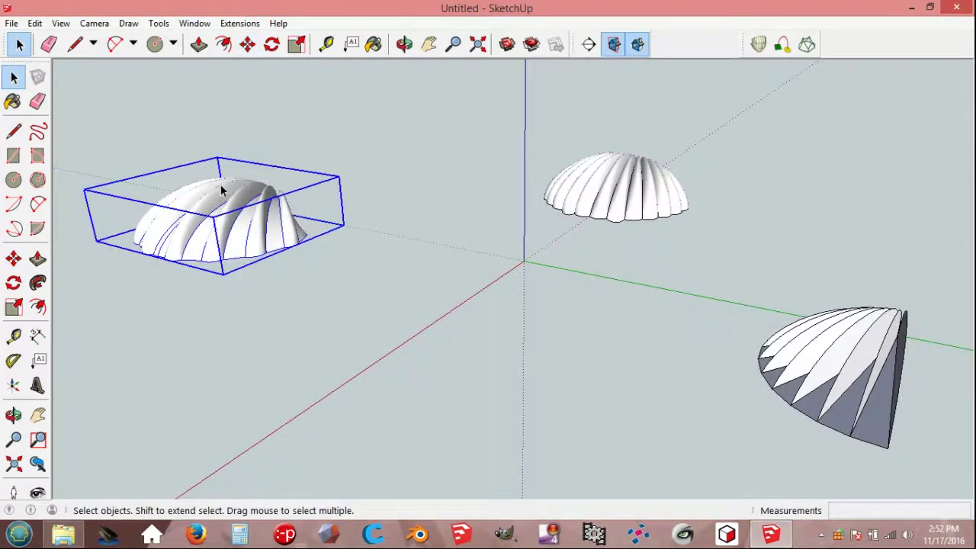
{"action": "scroll", "coordinate": [205, 170], "scroll_direction": "up", "scroll_amount": 3}
{"action": "scroll", "coordinate": [206, 169], "scroll_direction": "up", "scroll_amount": 1}
Step: Flatten the shell to a vertical scale of 0.6 and orbit to compare it
{"action": "key", "text": "s"}
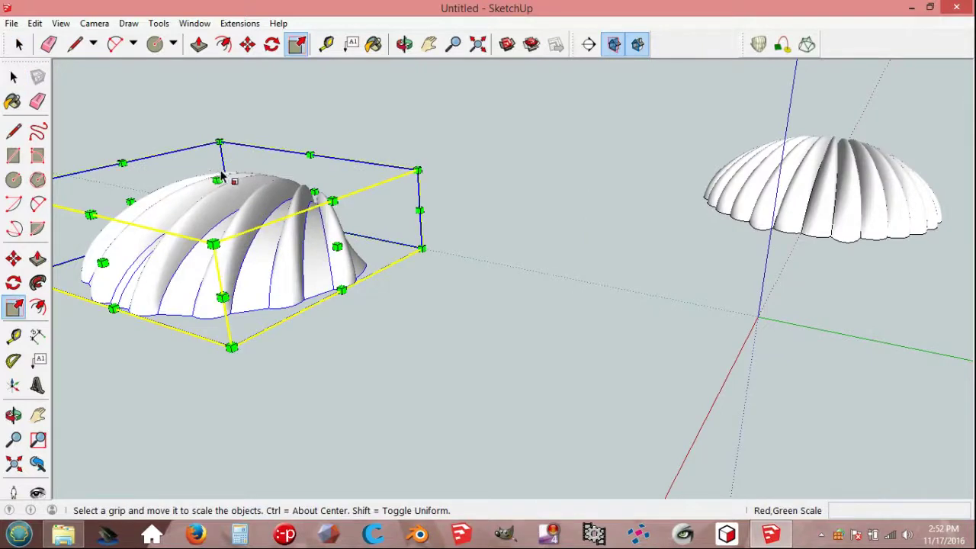
{"action": "left_click_drag", "start_coordinate": [218, 179], "coordinate": [222, 214]}
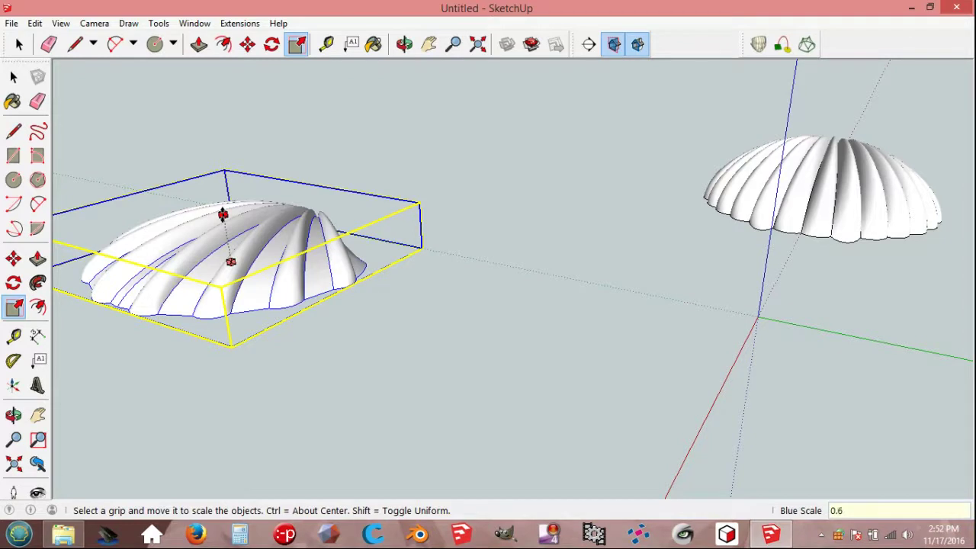
{"action": "key", "text": "Return"}
{"action": "key", "text": "space"}
{"action": "left_click", "coordinate": [283, 329]}
{"action": "mouse_move", "coordinate": [283, 332]}
{"action": "middle_mouse_down"}
{"action": "mouse_move", "coordinate": [209, 239]}
{"action": "mouse_move", "coordinate": [608, 316]}
{"action": "middle_mouse_up"}
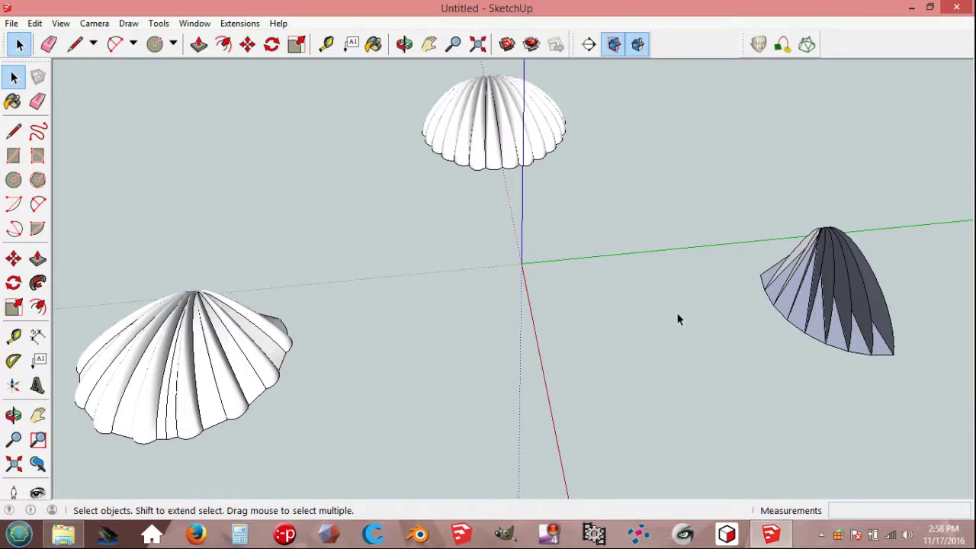
Step: Copy the right dark dome, paste it in place, and move the copy 2000 mm along green
{"action": "left_click", "coordinate": [781, 263]}
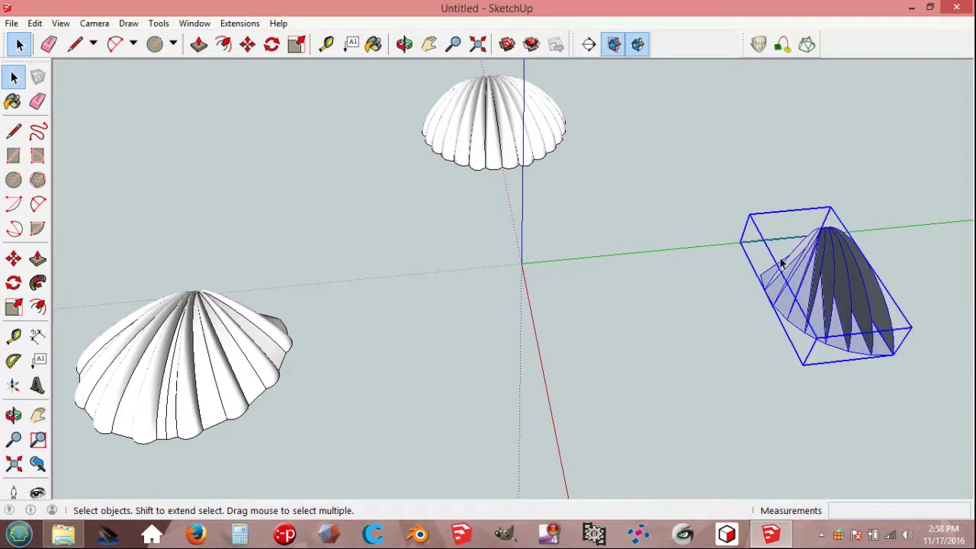
{"action": "left_click", "coordinate": [35, 23]}
{"action": "left_click", "coordinate": [58, 91]}
{"action": "left_click", "coordinate": [35, 23]}
{"action": "left_click", "coordinate": [77, 123]}
{"action": "key", "text": "m"}
{"action": "left_click", "coordinate": [812, 291]}
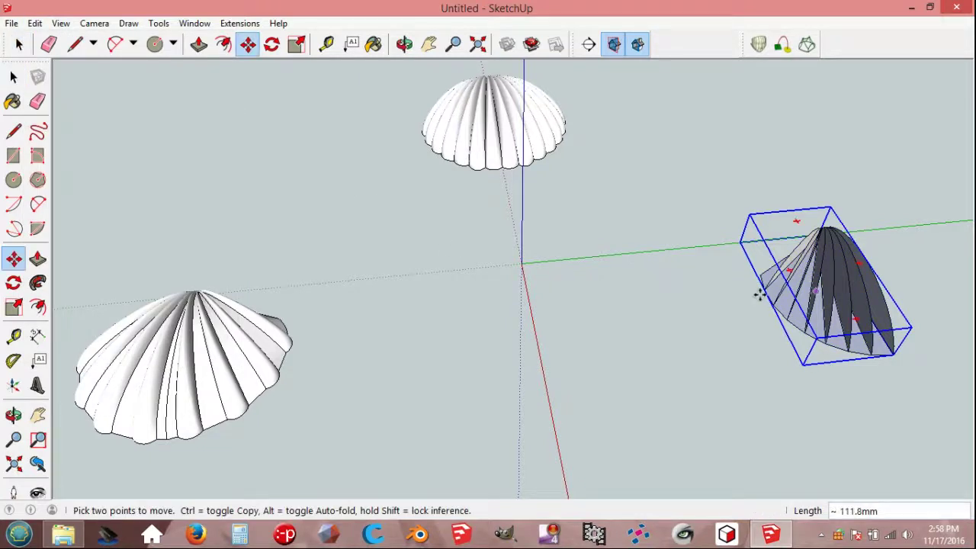
{"action": "type", "text": "2000"}
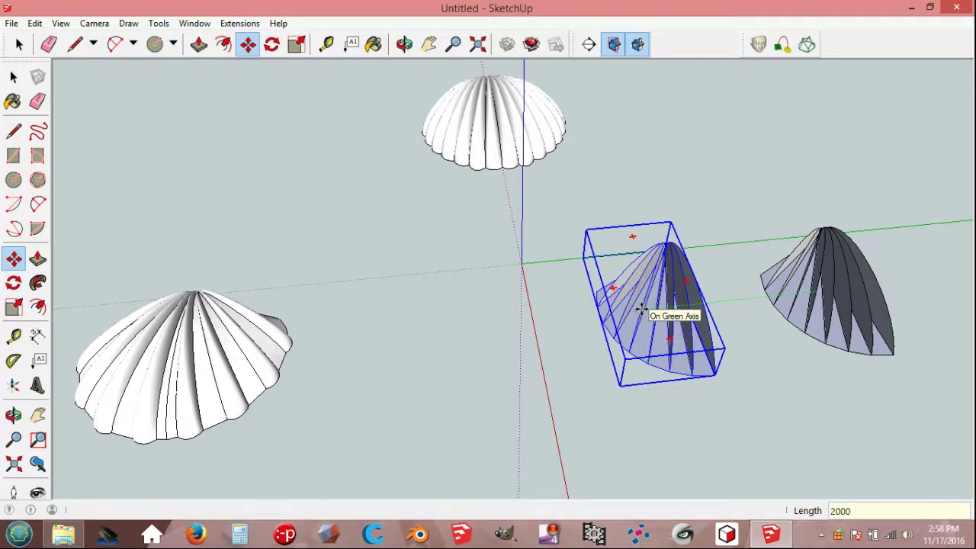
{"action": "key", "text": "Return"}
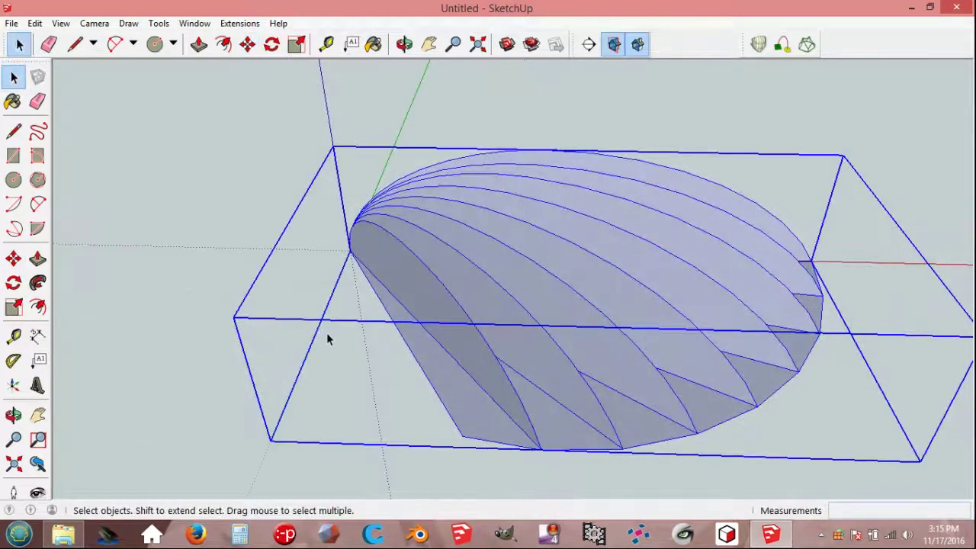
Step: Rotate the fanned shell group about its tip so it lies on the red axis
{"action": "key", "text": "q"}
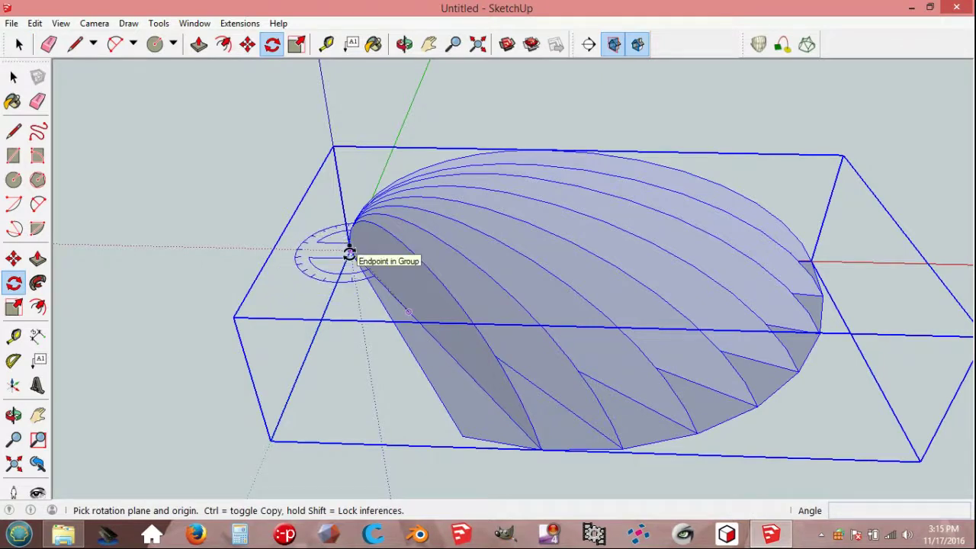
{"action": "left_click", "coordinate": [349, 254]}
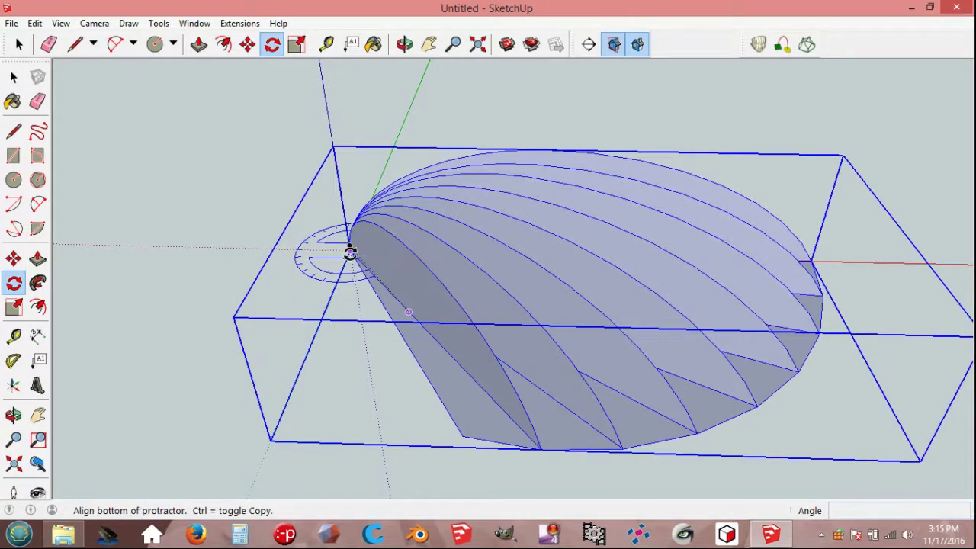
{"action": "left_click", "coordinate": [538, 448]}
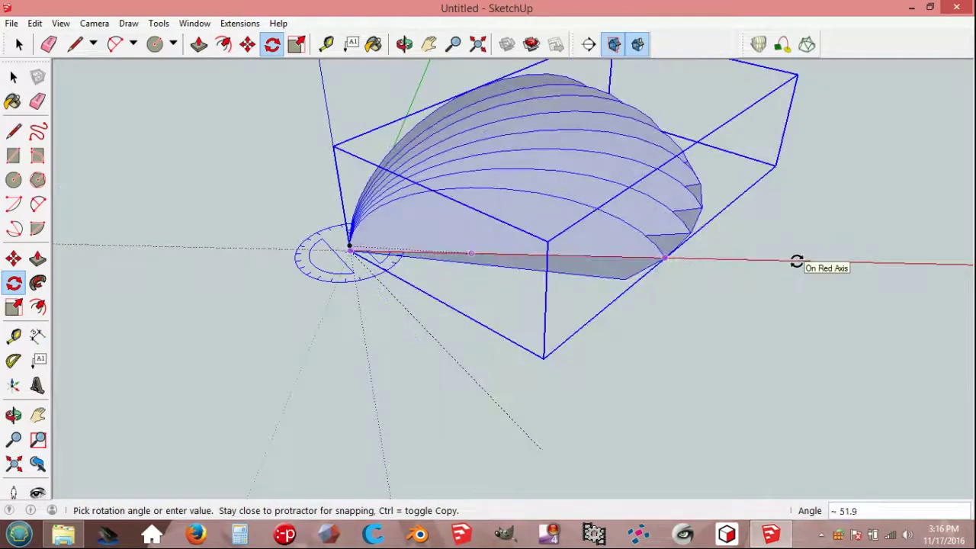
{"action": "left_click", "coordinate": [796, 261]}
{"action": "key", "text": "space"}
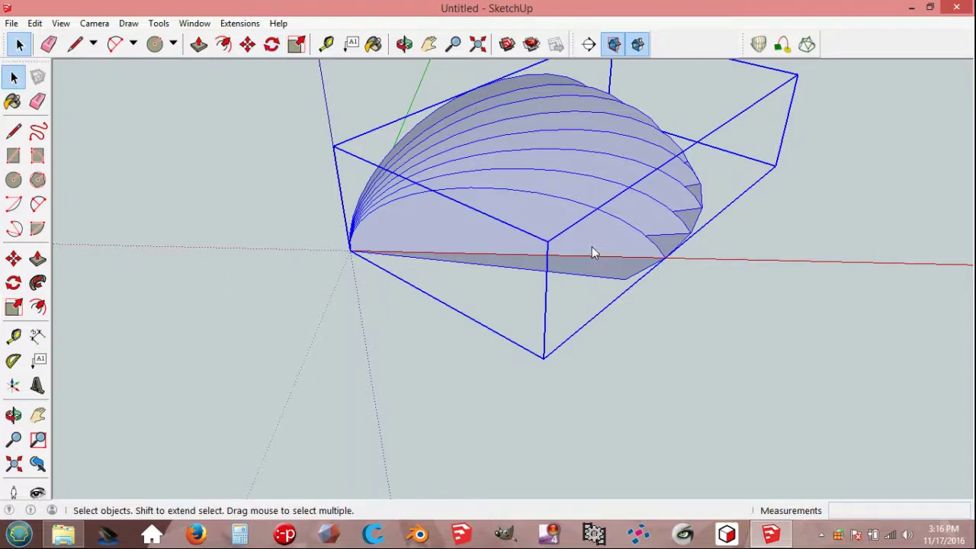
Step: Explode the shell group and erase its flat bottom face and leftover base edges
{"action": "right_click", "coordinate": [591, 253]}
{"action": "left_click", "coordinate": [615, 333]}
{"action": "left_click", "coordinate": [588, 294]}
{"action": "scroll", "coordinate": [592, 276], "scroll_direction": "up", "scroll_amount": 3}
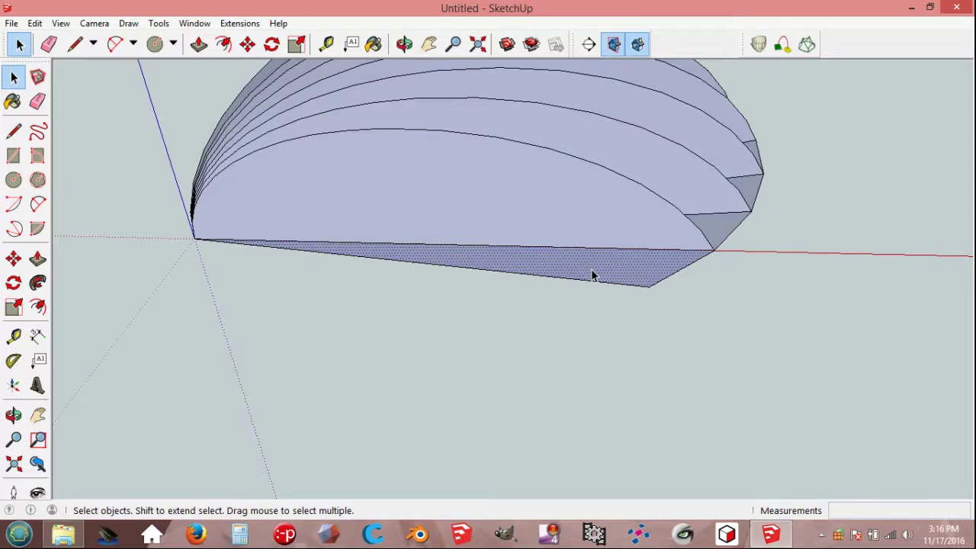
{"action": "key", "text": "Delete"}
{"action": "key", "text": "e"}
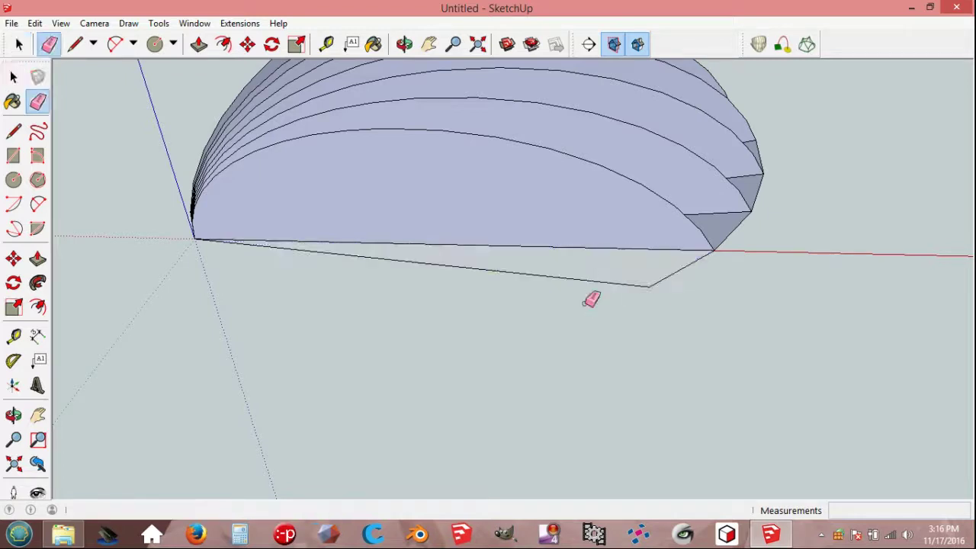
{"action": "left_click_drag", "start_coordinate": [658, 275], "coordinate": [678, 277]}
{"action": "key", "text": "space"}
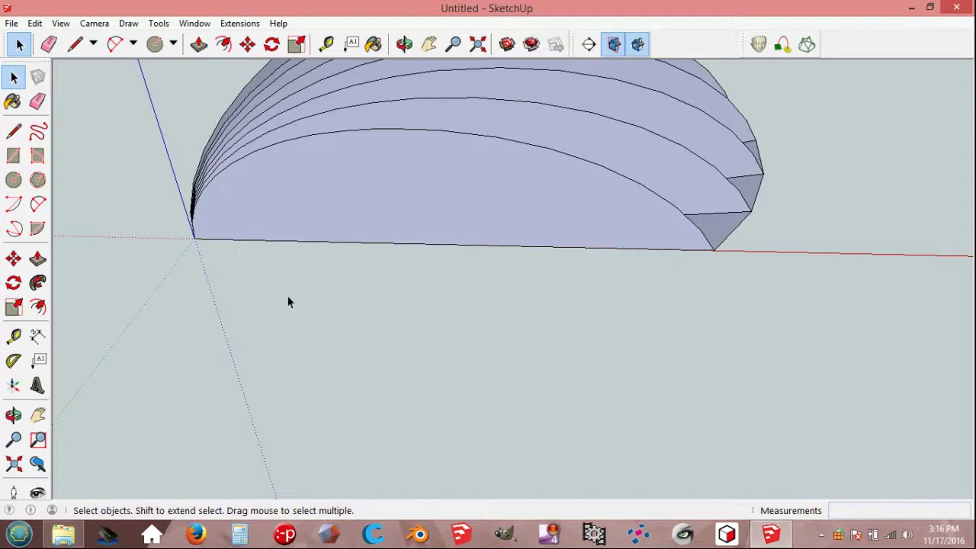
Step: Select the end leaf of the shell
{"action": "middle_click_drag", "start_coordinate": [289, 302], "coordinate": [580, 196]}
{"action": "left_click", "coordinate": [551, 176]}
{"action": "mouse_move", "coordinate": [556, 183]}
{"action": "middle_mouse_down"}
{"action": "mouse_move", "coordinate": [607, 220]}
{"action": "mouse_move", "coordinate": [617, 208]}
{"action": "middle_mouse_up"}
{"action": "key", "text": "q"}
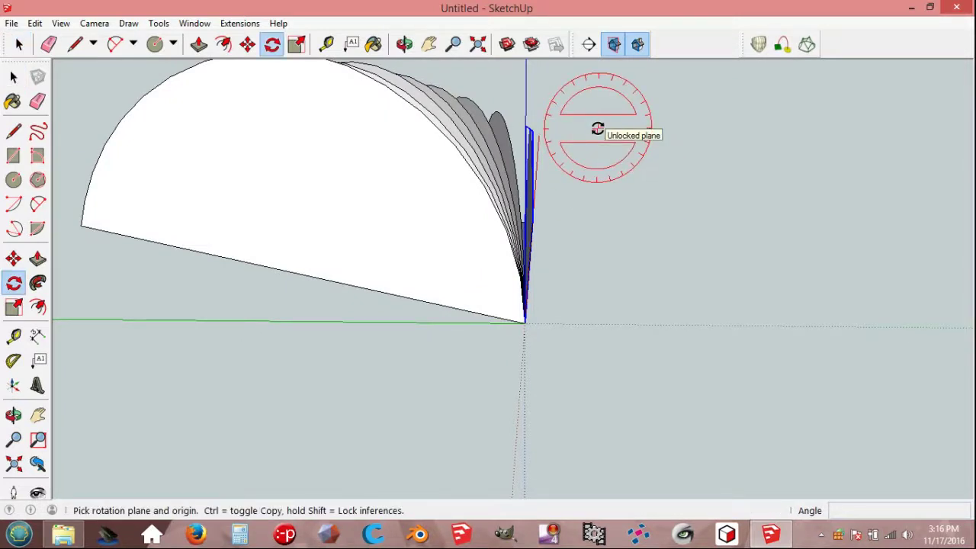
Step: Rotate the end leaf 90° about its tip so it lies flat against the shell
{"action": "left_click", "coordinate": [526, 323]}
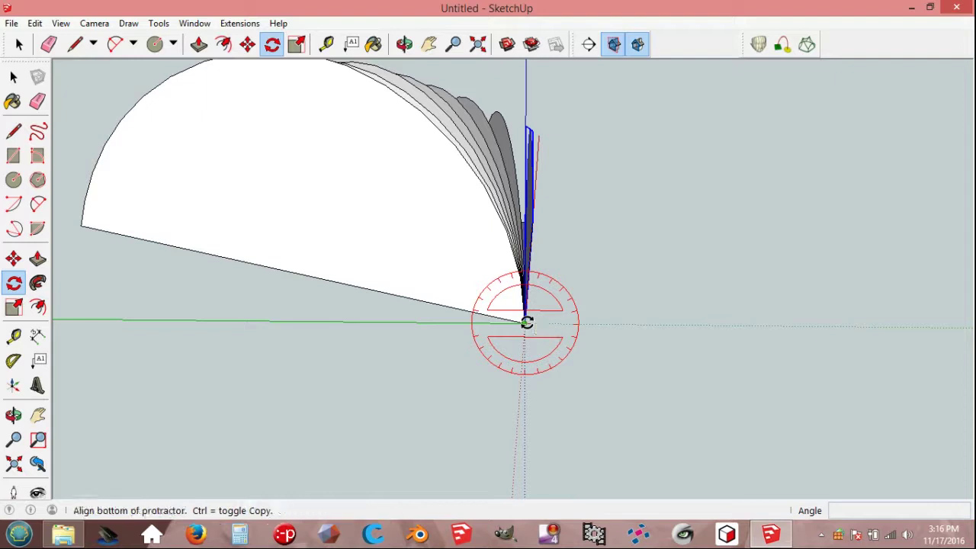
{"action": "left_click", "coordinate": [640, 326]}
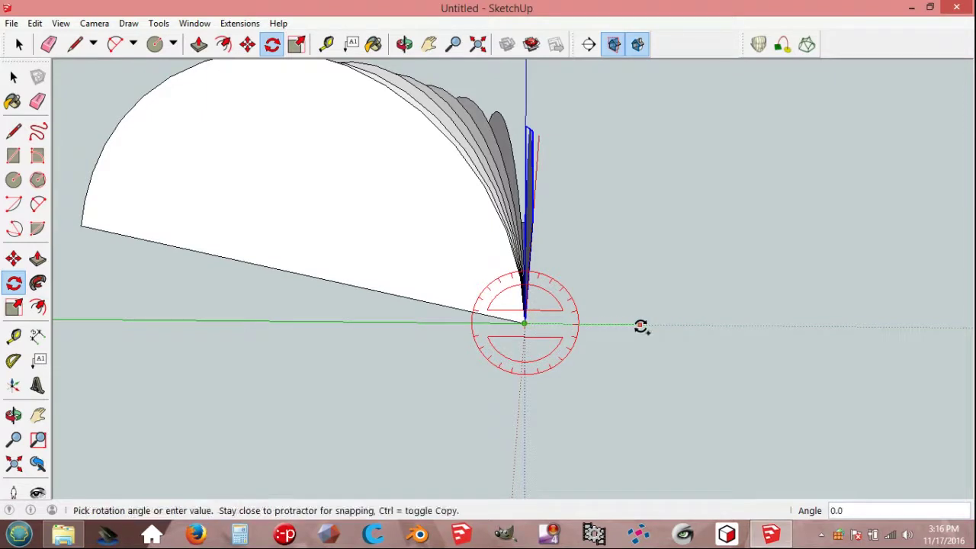
{"action": "left_click", "coordinate": [526, 423]}
{"action": "mouse_move", "coordinate": [708, 344]}
{"action": "middle_mouse_down"}
{"action": "mouse_move", "coordinate": [450, 373]}
{"action": "mouse_move", "coordinate": [879, 339]}
{"action": "mouse_move", "coordinate": [704, 289]}
{"action": "middle_mouse_up"}
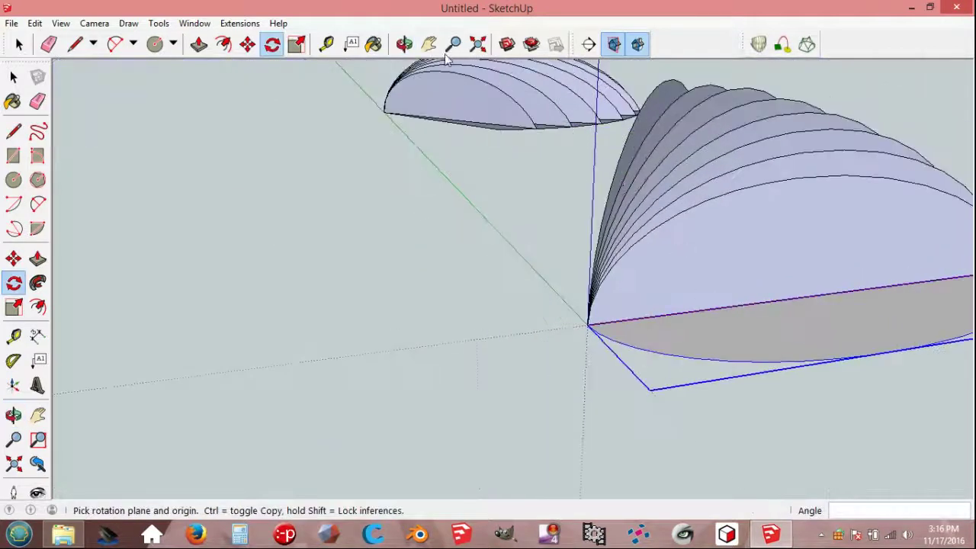
{"action": "mouse_move", "coordinate": [649, 145]}
{"action": "middle_mouse_down", "text": "shift"}
{"action": "mouse_move", "coordinate": [621, 322]}
{"action": "mouse_move", "coordinate": [491, 410]}
{"action": "middle_mouse_up", "text": "shift"}
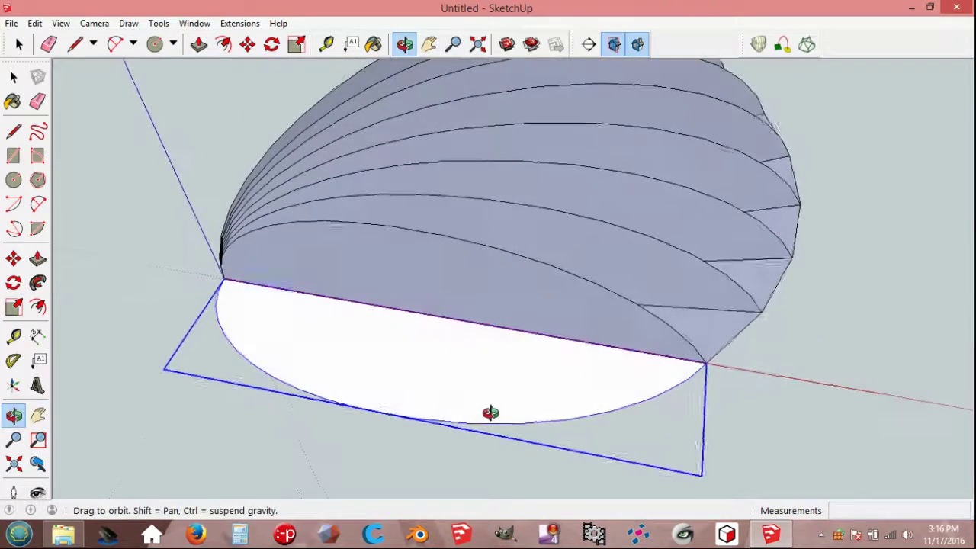
Step: Scale the flattened leaf narrower along the green axis
{"action": "key", "text": "s"}
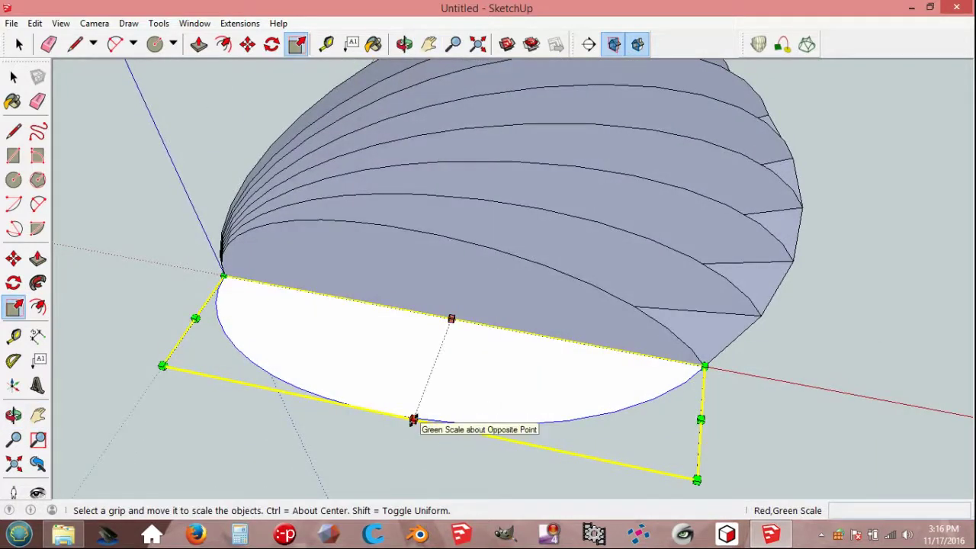
{"action": "mouse_move", "coordinate": [414, 419]}
{"action": "left_mouse_down"}
{"action": "mouse_move", "coordinate": [436, 369]}
{"action": "mouse_move", "coordinate": [426, 384]}
{"action": "left_mouse_up"}
{"action": "key", "text": "space"}
{"action": "left_click", "coordinate": [425, 391]}
{"action": "mouse_move", "coordinate": [399, 394]}
{"action": "middle_mouse_down"}
{"action": "mouse_move", "coordinate": [489, 391]}
{"action": "mouse_move", "coordinate": [632, 409]}
{"action": "mouse_move", "coordinate": [643, 395]}
{"action": "mouse_move", "coordinate": [615, 376]}
{"action": "middle_mouse_up"}
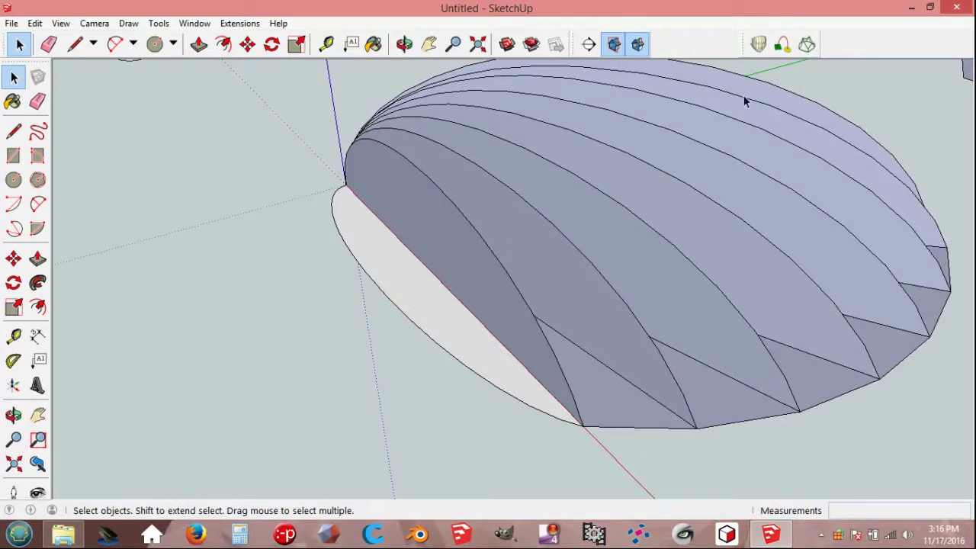
Step: Loft a surface between the shell's outer arc and the flat leaf's curved edge
{"action": "left_click", "coordinate": [759, 46]}
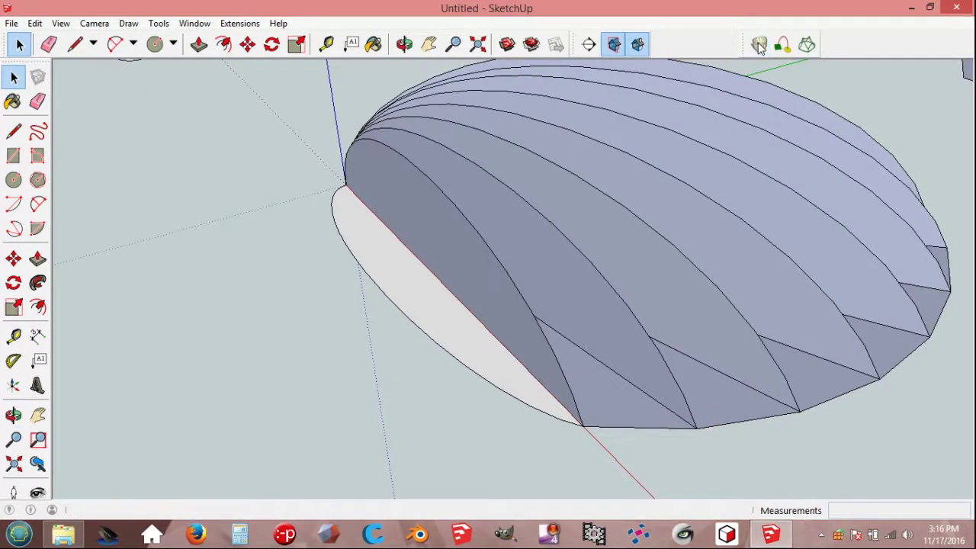
{"action": "left_click", "coordinate": [510, 284]}
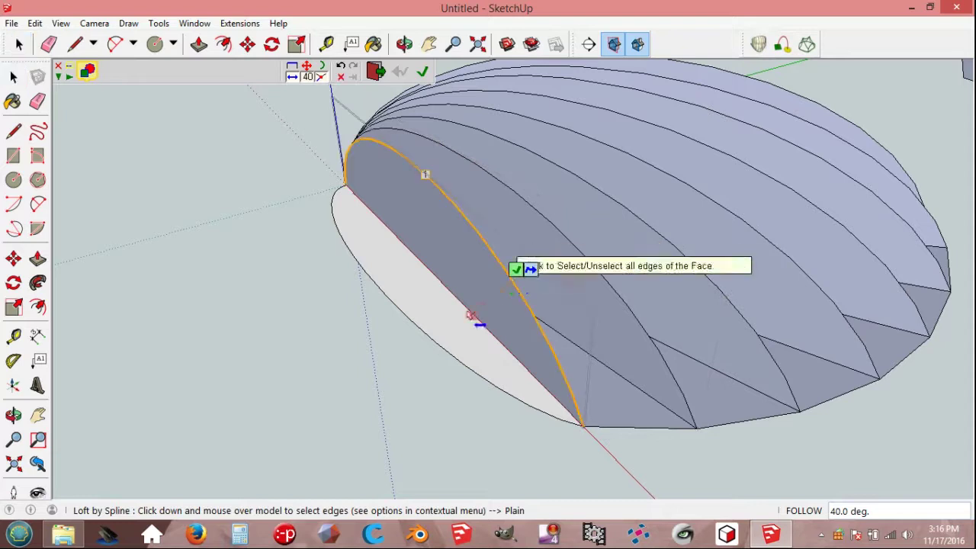
{"action": "left_click", "coordinate": [441, 339]}
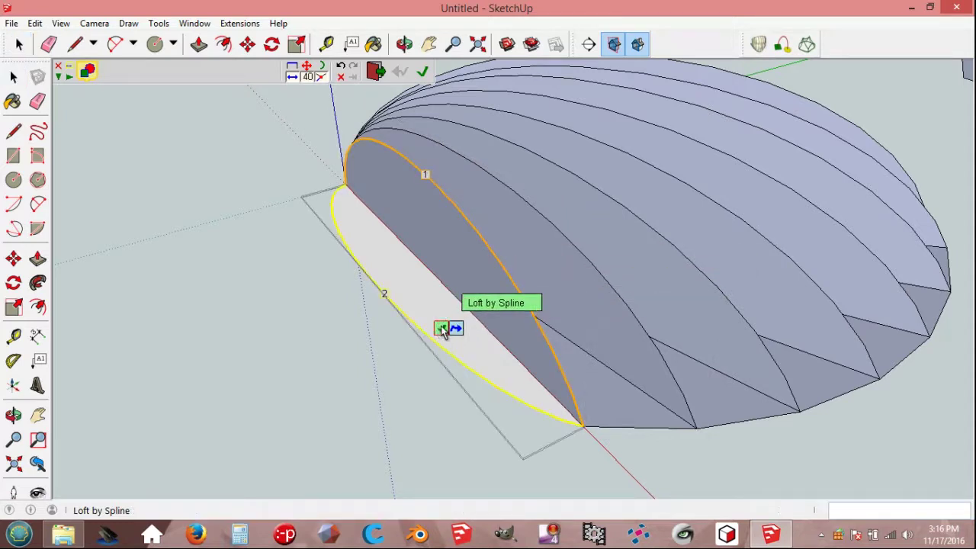
{"action": "left_click", "coordinate": [441, 329]}
{"action": "left_click", "coordinate": [358, 358]}
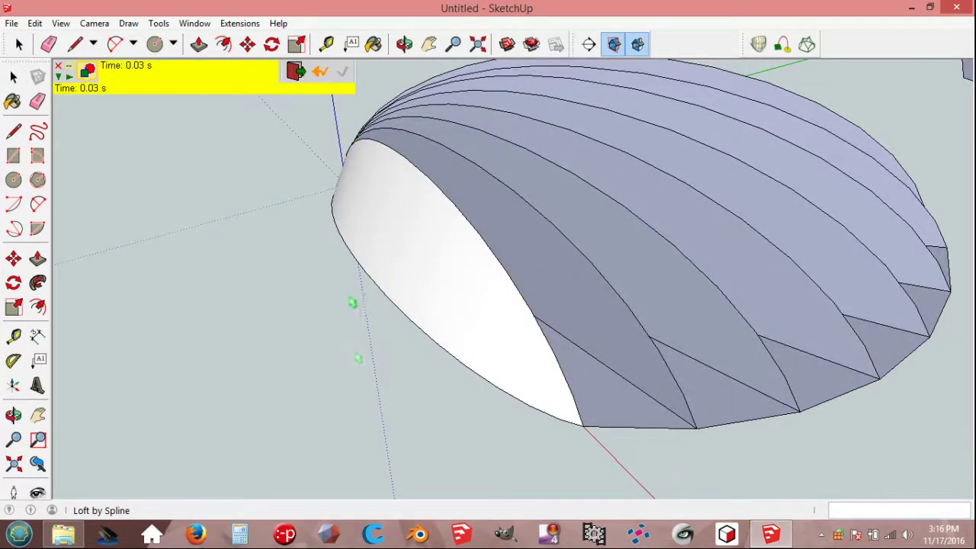
{"action": "key", "text": "space"}
Step: Replace the shell's bottom edge with an arc of bulge 30 between the two leaf tips
{"action": "middle_click_drag", "start_coordinate": [352, 303], "coordinate": [366, 430]}
{"action": "scroll", "coordinate": [366, 431], "scroll_direction": "up", "scroll_amount": 2}
{"action": "left_click", "coordinate": [366, 431]}
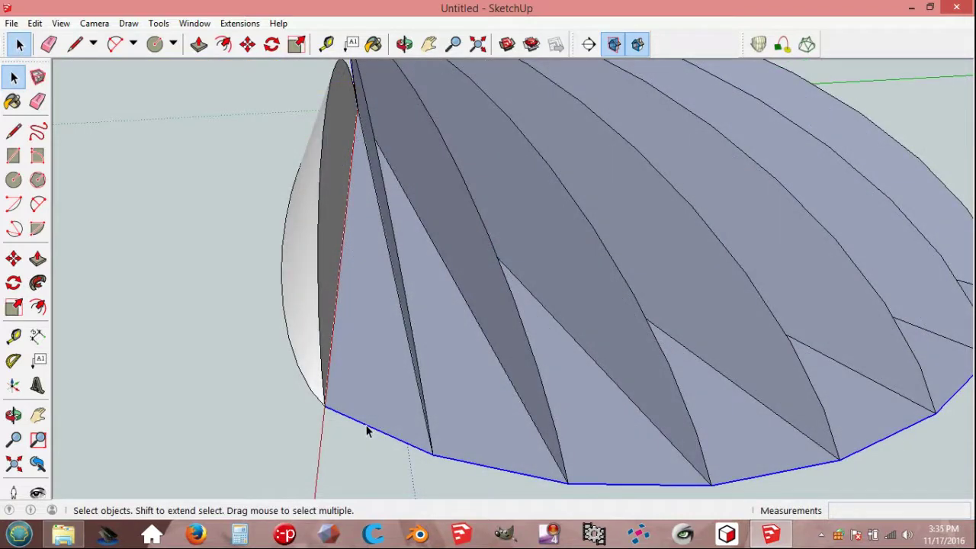
{"action": "key", "text": "Delete"}
{"action": "key", "text": "p"}
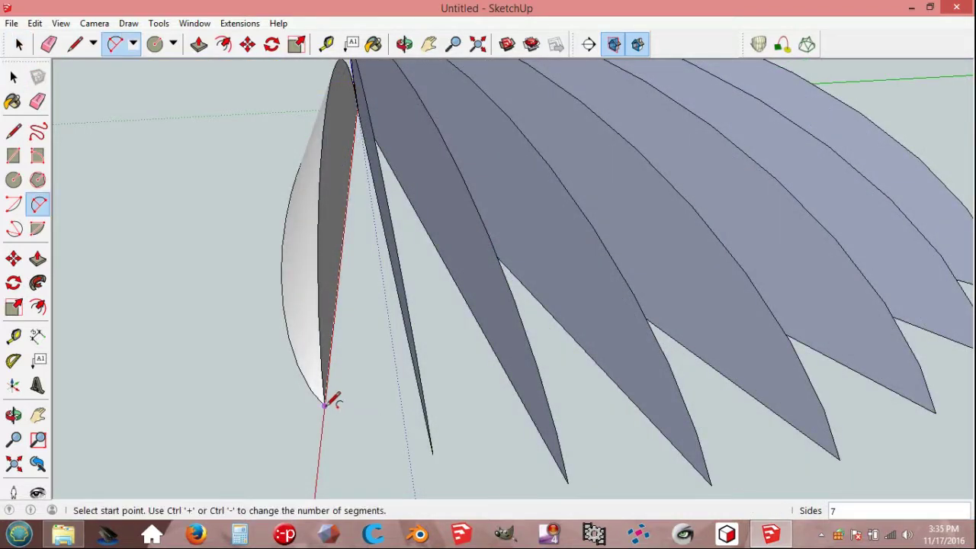
{"action": "left_click", "coordinate": [324, 404]}
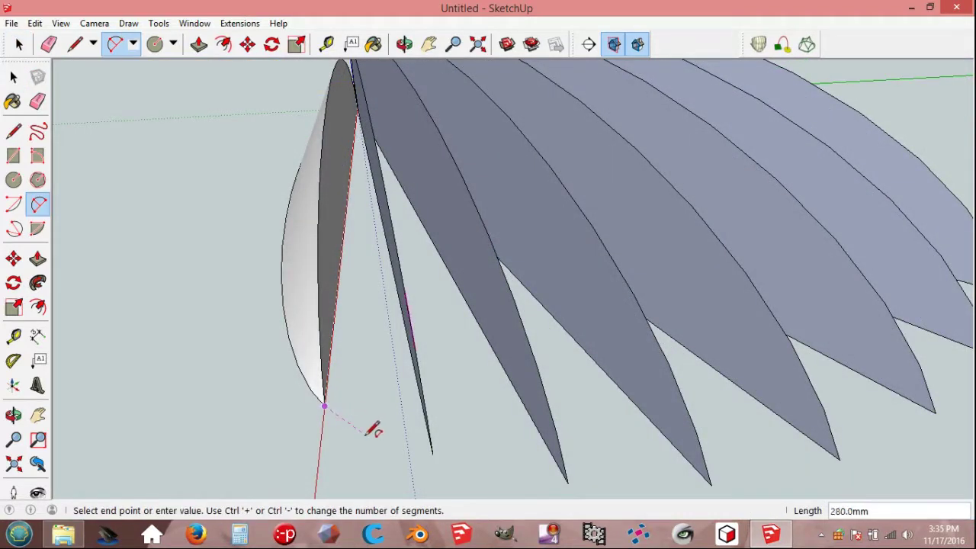
{"action": "left_click", "coordinate": [432, 453]}
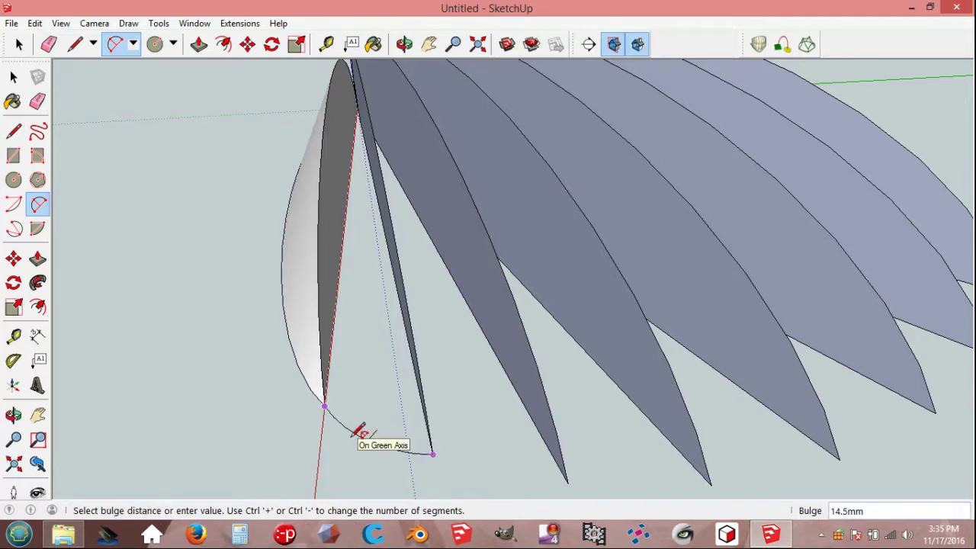
{"action": "type", "text": "30"}
{"action": "left_click", "coordinate": [353, 435]}
{"action": "key", "text": "space"}
Step: Make the new scallop arc a group
{"action": "left_click", "coordinate": [345, 445]}
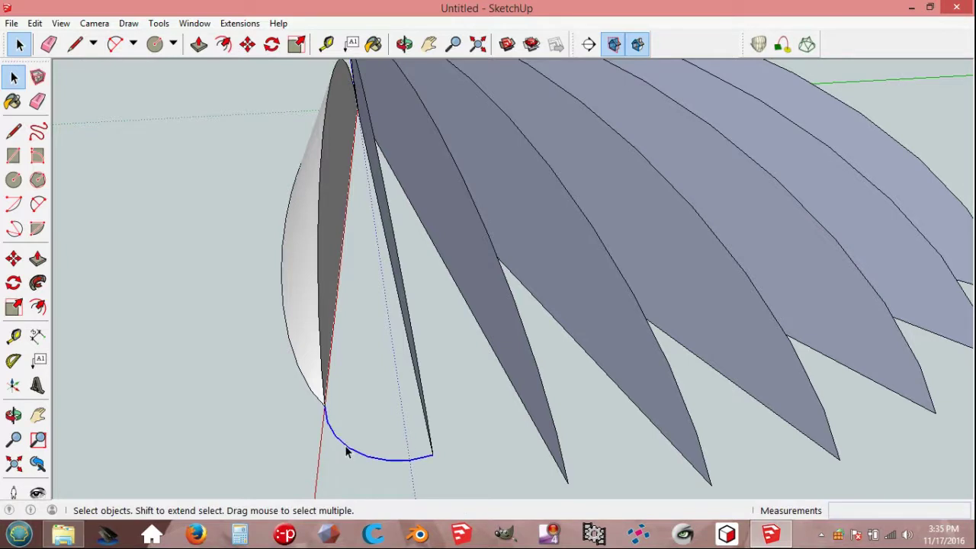
{"action": "left_click", "coordinate": [35, 23]}
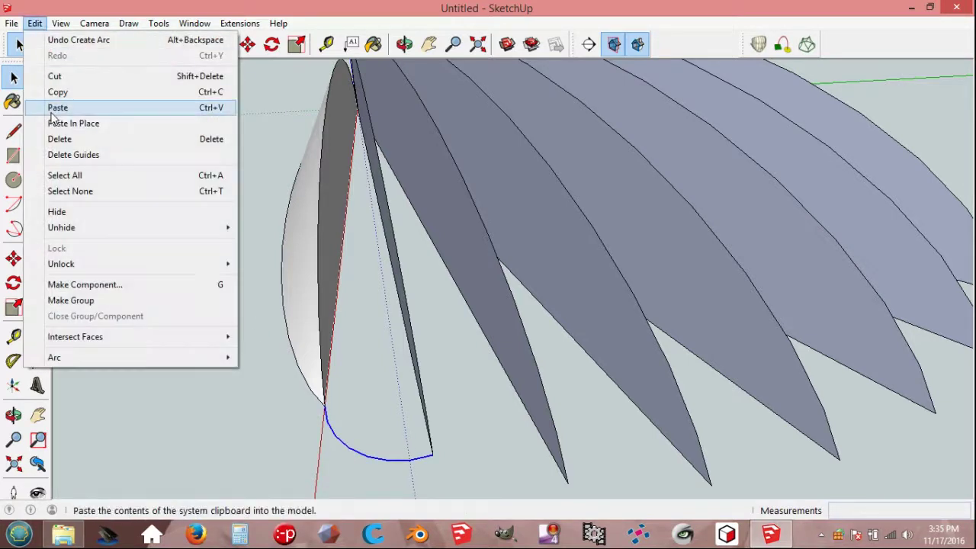
{"action": "left_click", "coordinate": [70, 300]}
{"action": "left_click", "coordinate": [183, 346]}
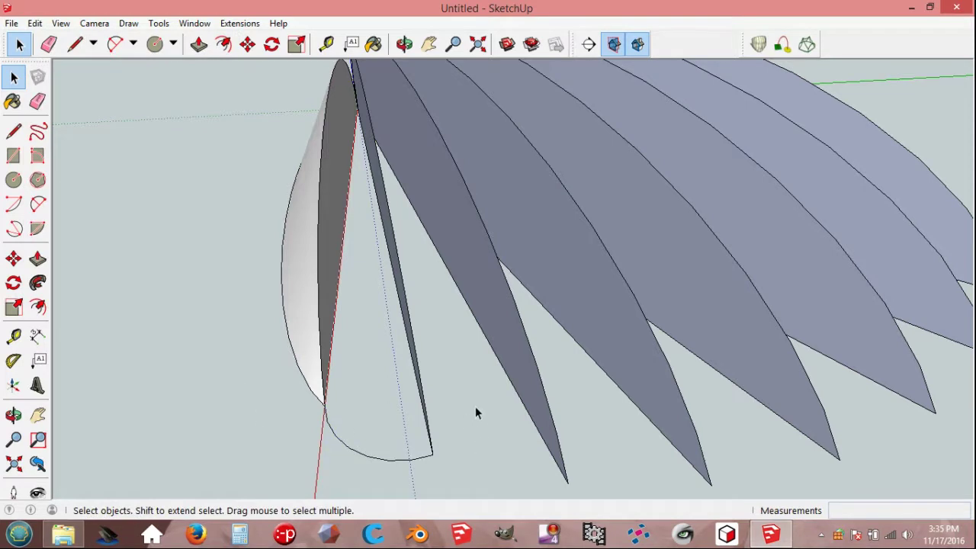
Step: Loft along the bottom arc path between the right and left petal edges
{"action": "left_click", "coordinate": [782, 44]}
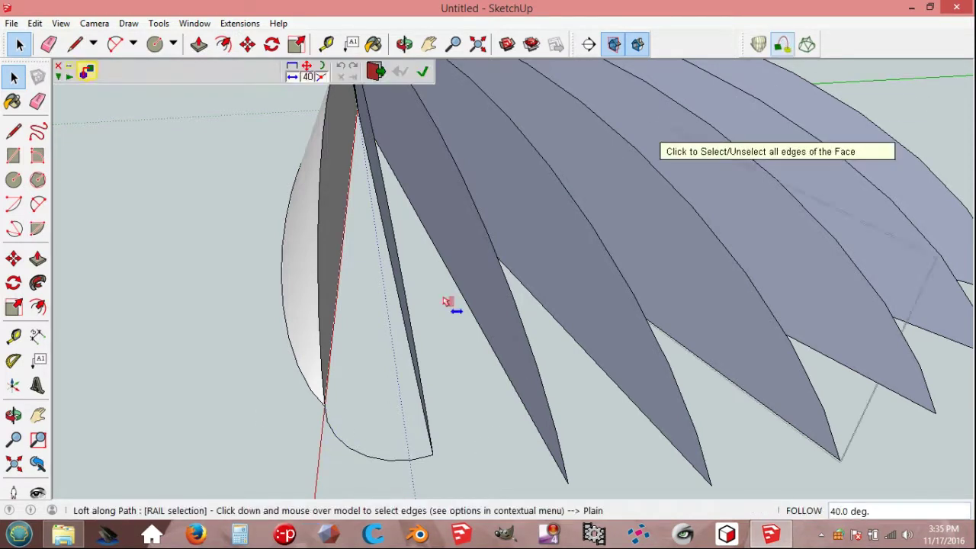
{"action": "left_click", "coordinate": [412, 335]}
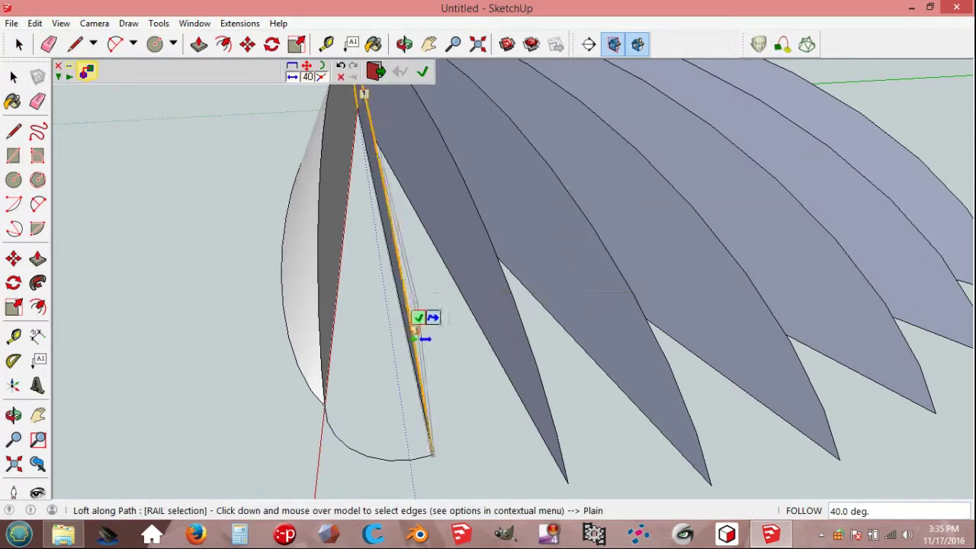
{"action": "left_click", "coordinate": [324, 373]}
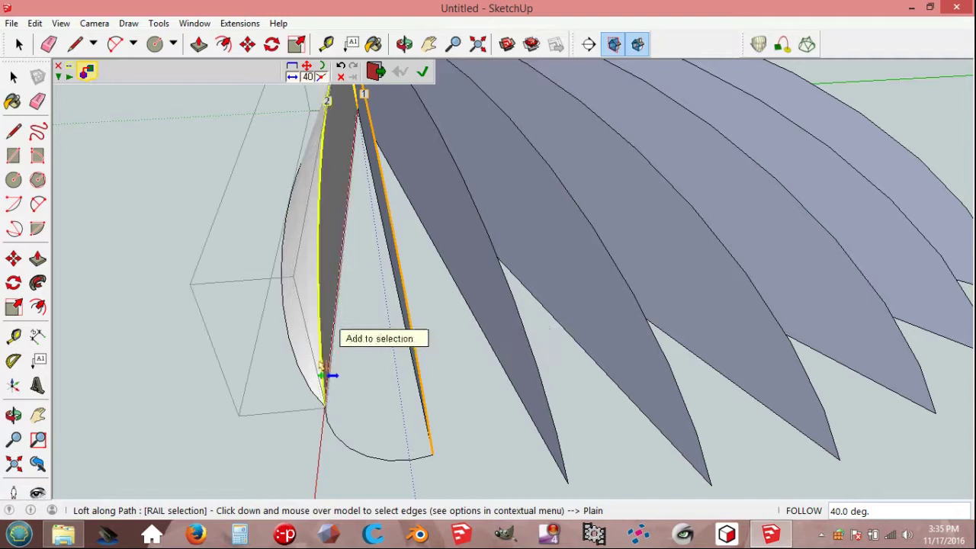
{"action": "left_click", "coordinate": [349, 429]}
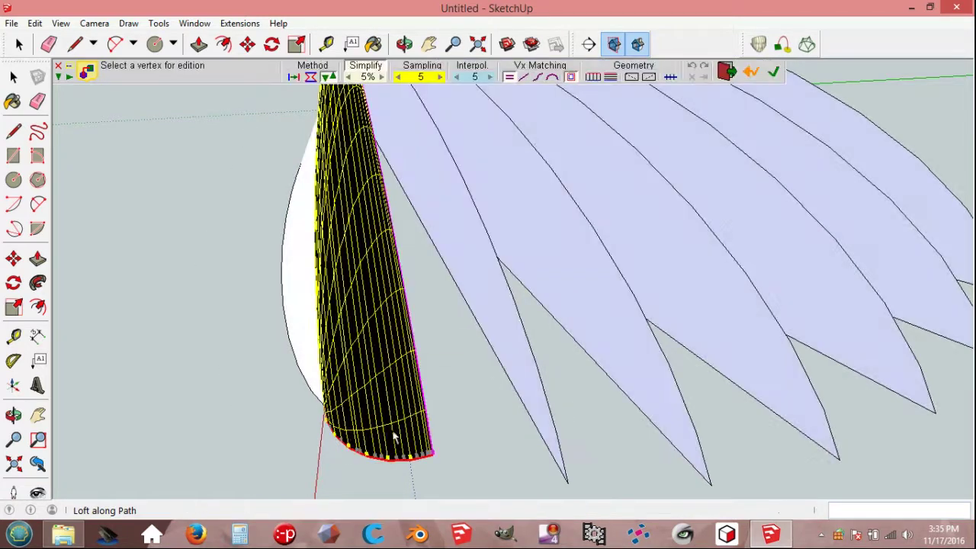
{"action": "middle_click_drag", "start_coordinate": [477, 420], "coordinate": [369, 419]}
{"action": "key", "text": "Return"}
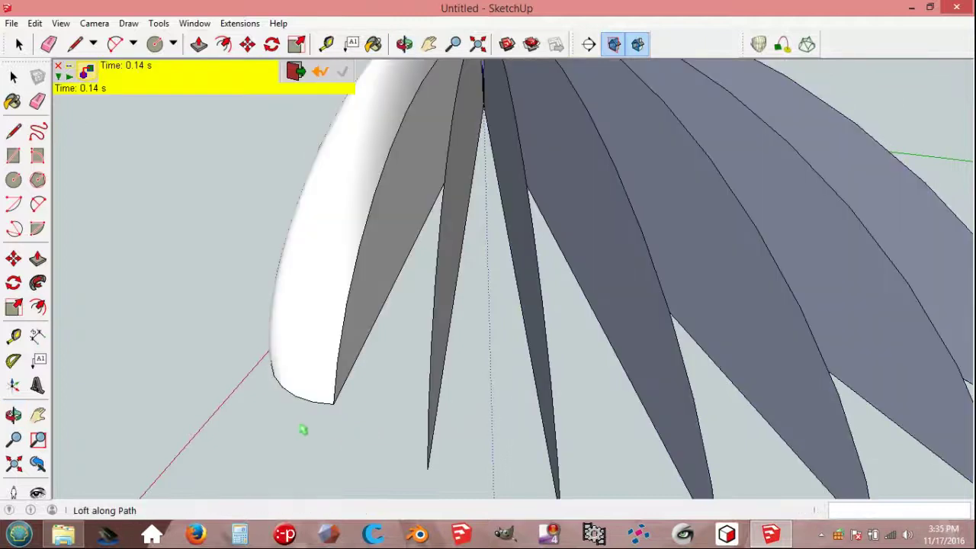
{"action": "left_click", "coordinate": [296, 79]}
{"action": "middle_click_drag", "start_coordinate": [239, 320], "coordinate": [287, 323]}
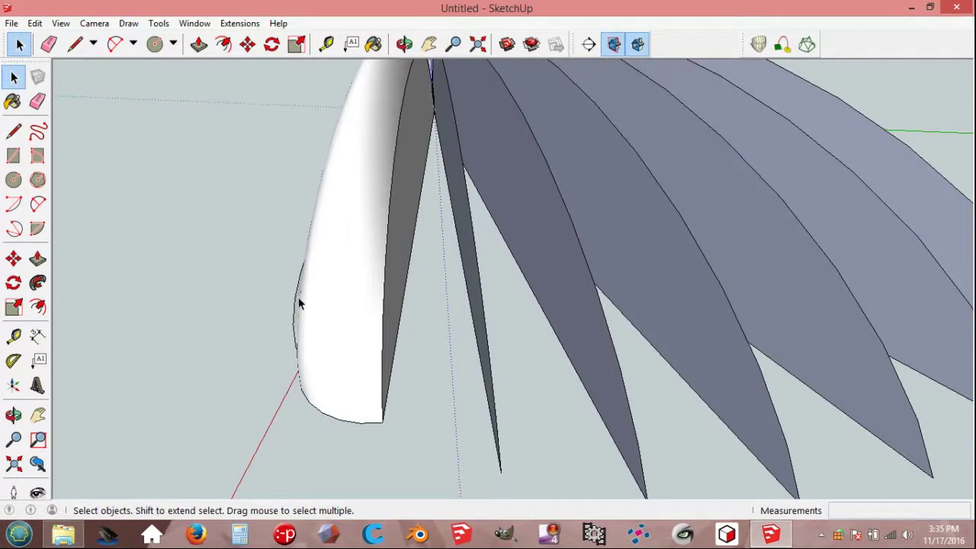
Step: Draw a 2-point arc with bulge 30 between the white petal's tip and the next tip
{"action": "key", "text": "shift+p"}
{"action": "left_click", "coordinate": [383, 421]}
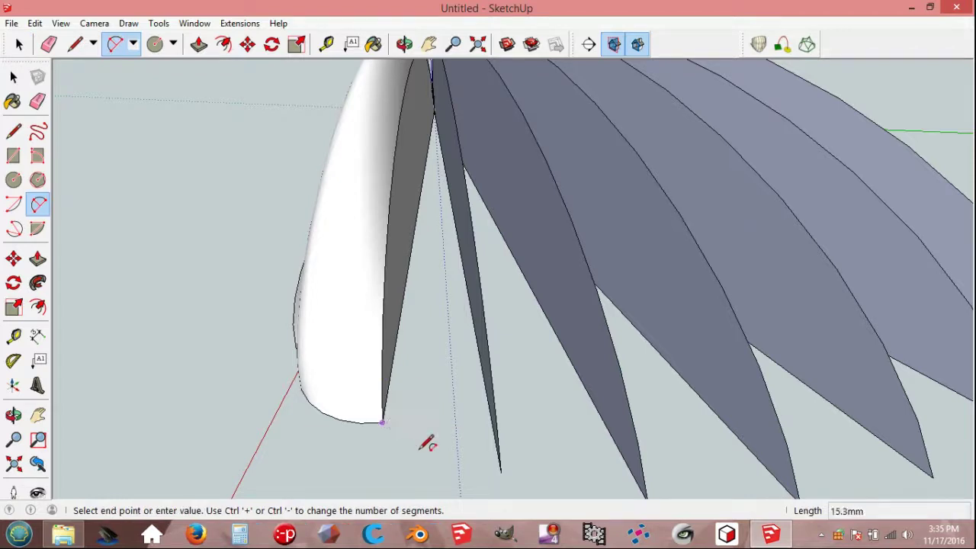
{"action": "left_click", "coordinate": [500, 472]}
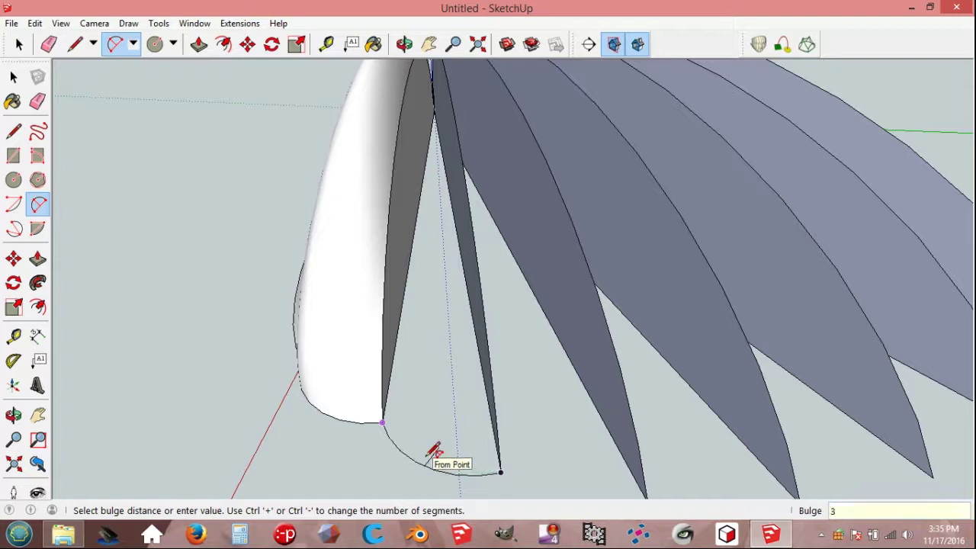
{"action": "type", "text": "0"}
{"action": "key", "text": "Return"}
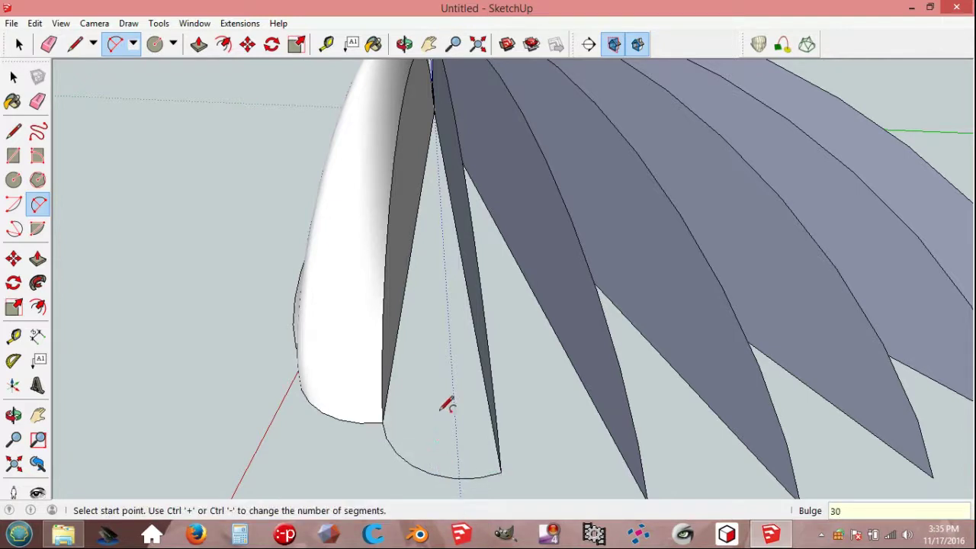
{"action": "key", "text": "space"}
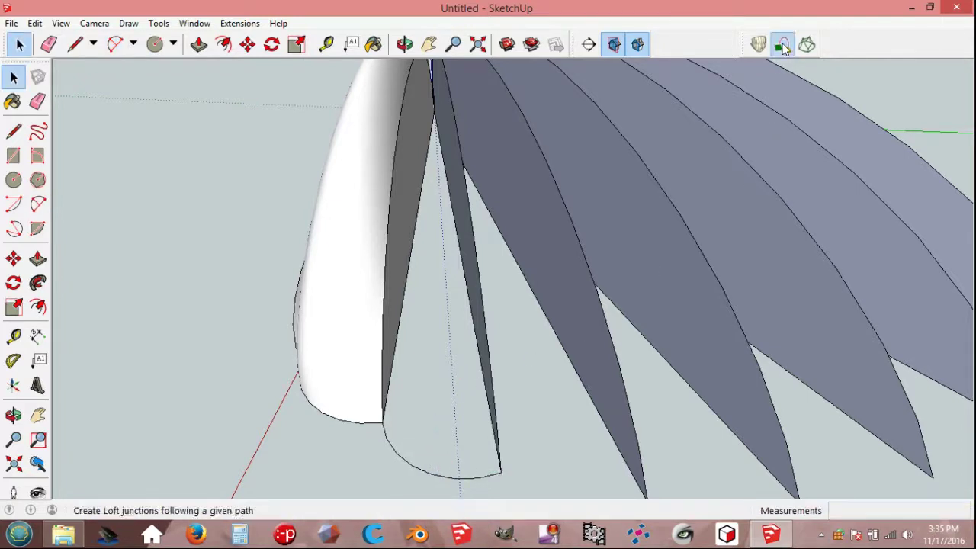
Step: Loft along the new bottom arc from the next petal edge to close the gap
{"action": "left_click", "coordinate": [782, 44]}
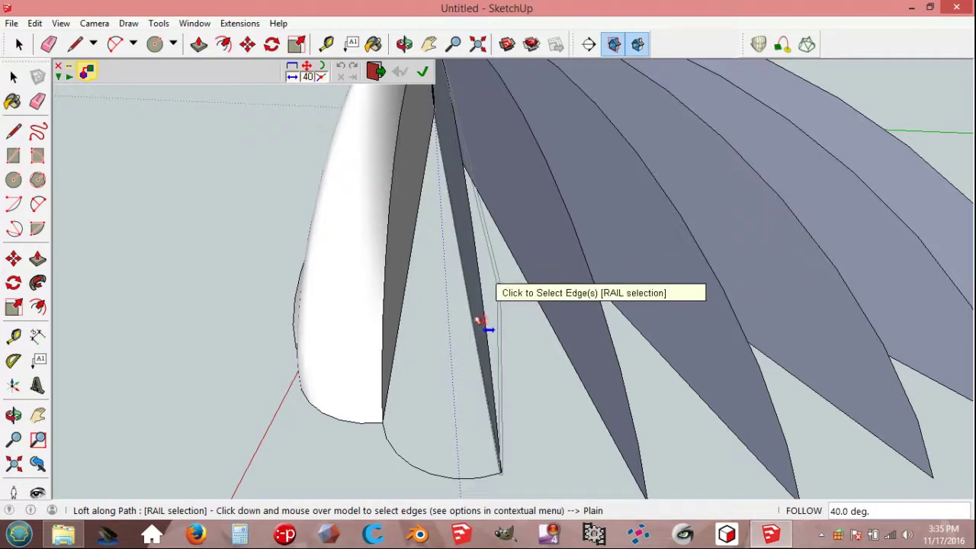
{"action": "left_click", "coordinate": [490, 324]}
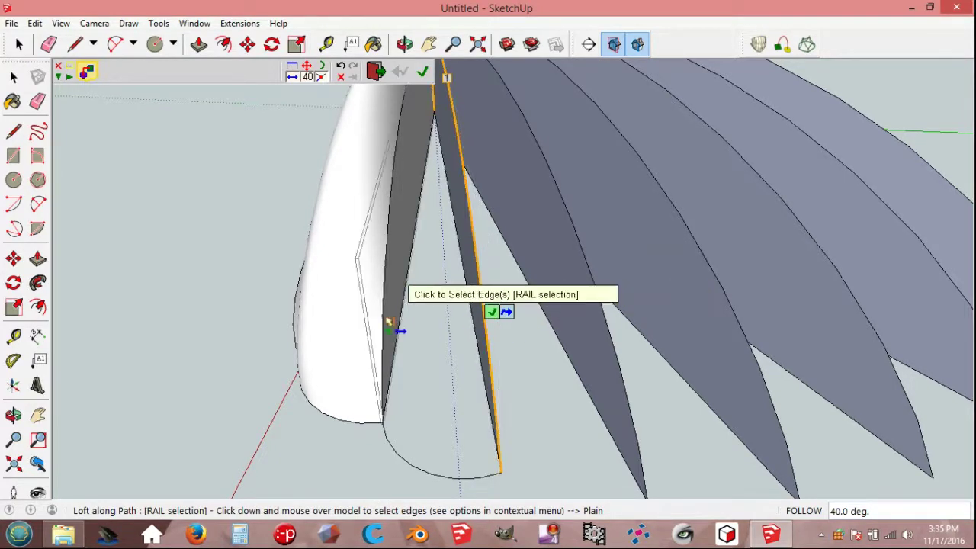
{"action": "left_click", "coordinate": [404, 462]}
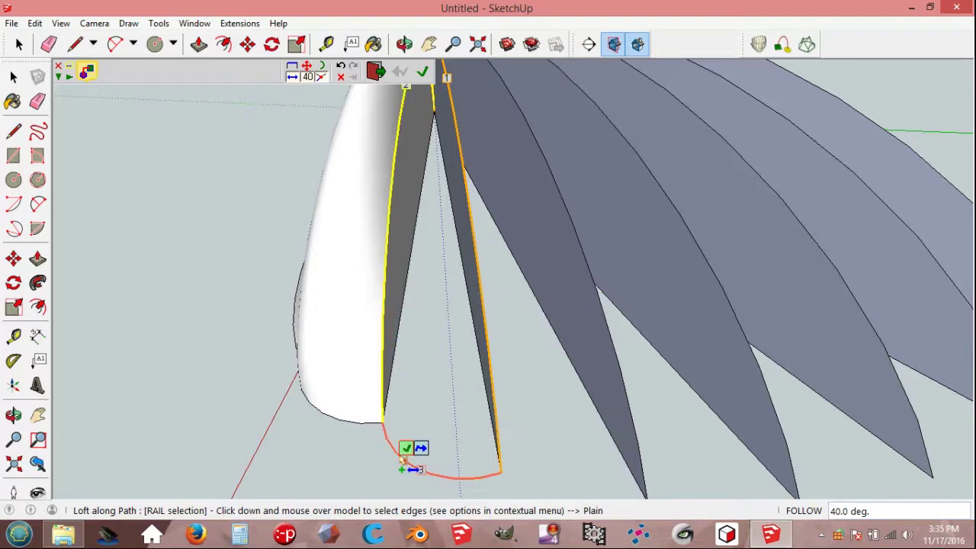
{"action": "left_click", "coordinate": [413, 452]}
{"action": "mouse_move", "coordinate": [546, 410]}
{"action": "middle_mouse_down"}
{"action": "mouse_move", "coordinate": [459, 383]}
{"action": "mouse_move", "coordinate": [460, 425]}
{"action": "middle_mouse_up"}
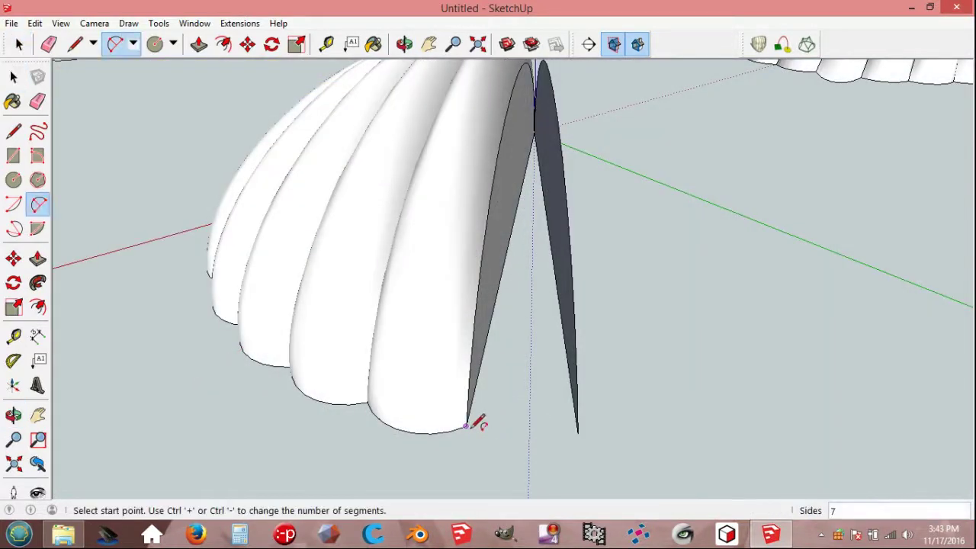
Step: Draw a bottom arc with bulge 30 between the last two petal tips
{"action": "left_click", "coordinate": [466, 427]}
{"action": "left_click", "coordinate": [578, 433]}
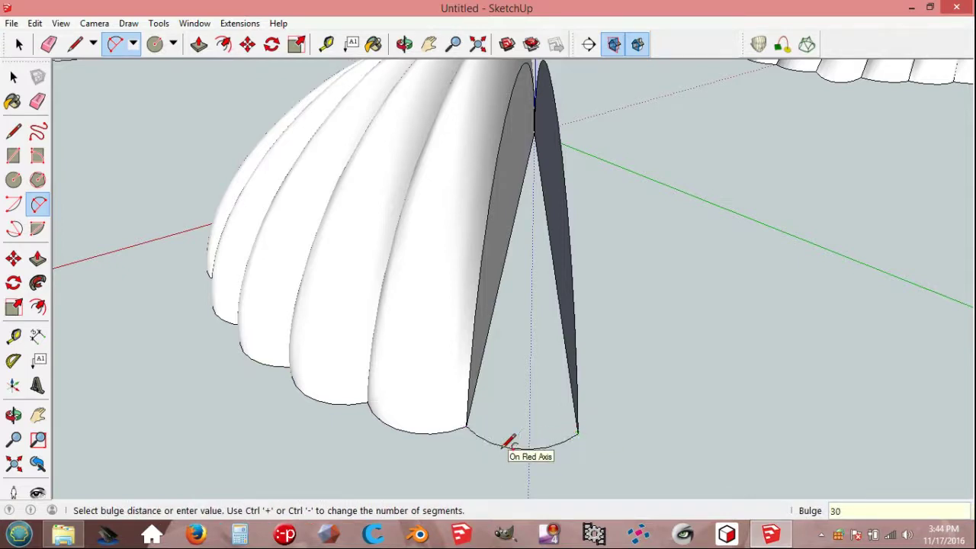
{"action": "left_click", "coordinate": [507, 443]}
{"action": "key", "text": "space"}
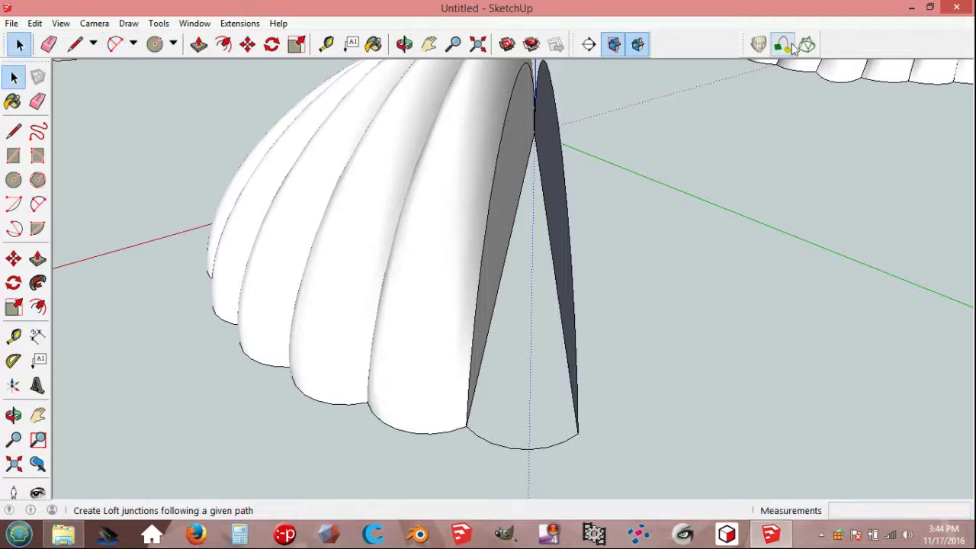
Step: Loft the final surface along that arc between the right and left petal edges
{"action": "left_click", "coordinate": [793, 49]}
{"action": "left_click", "coordinate": [576, 331]}
{"action": "left_click", "coordinate": [477, 358]}
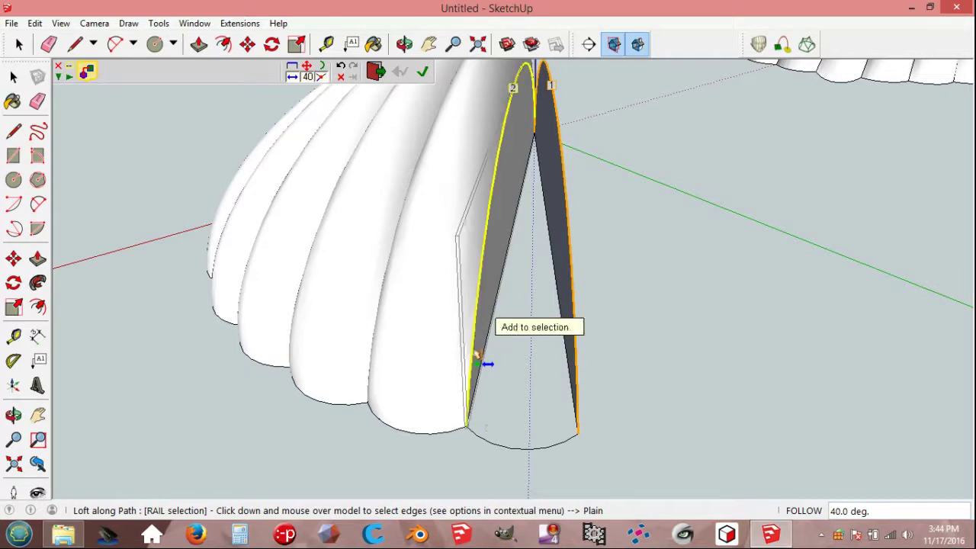
{"action": "left_click", "coordinate": [496, 448]}
{"action": "left_click", "coordinate": [497, 446]}
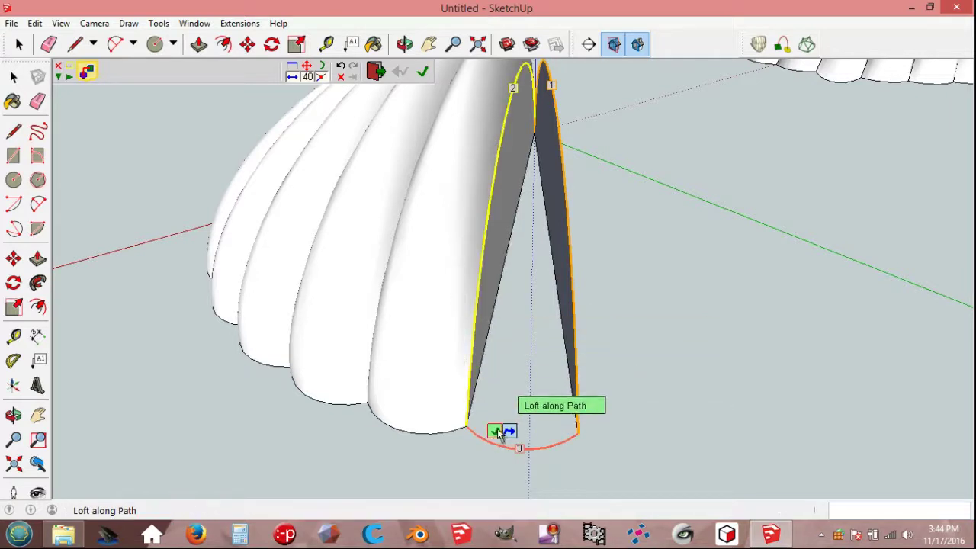
{"action": "key", "text": "Return"}
{"action": "mouse_move", "coordinate": [645, 379]}
{"action": "middle_mouse_down"}
{"action": "mouse_move", "coordinate": [608, 370]}
{"action": "mouse_move", "coordinate": [630, 481]}
{"action": "middle_mouse_up"}
Step: Rotate the whole scalloped shell half about its tip so it stands upright
{"action": "left_click_drag", "start_coordinate": [630, 480], "coordinate": [694, 480]}
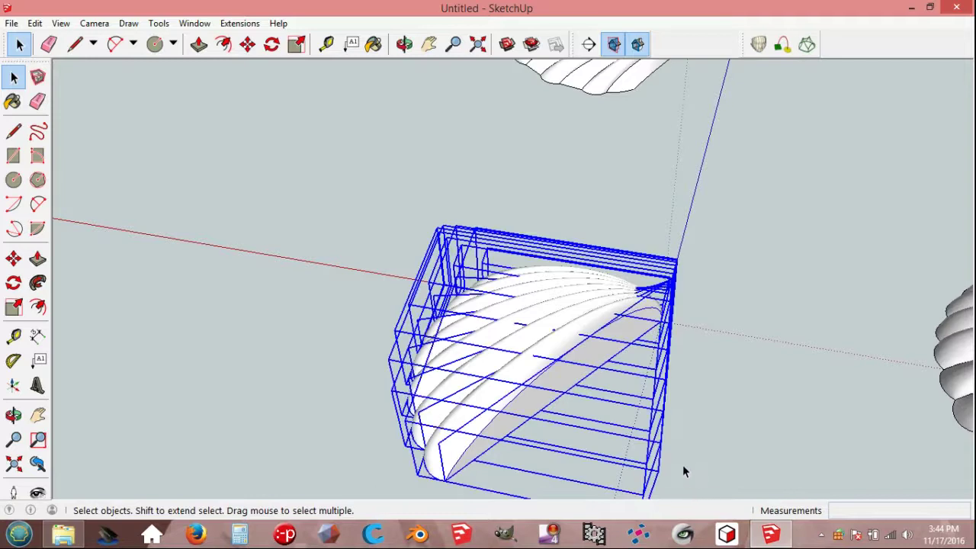
{"action": "key", "text": "q"}
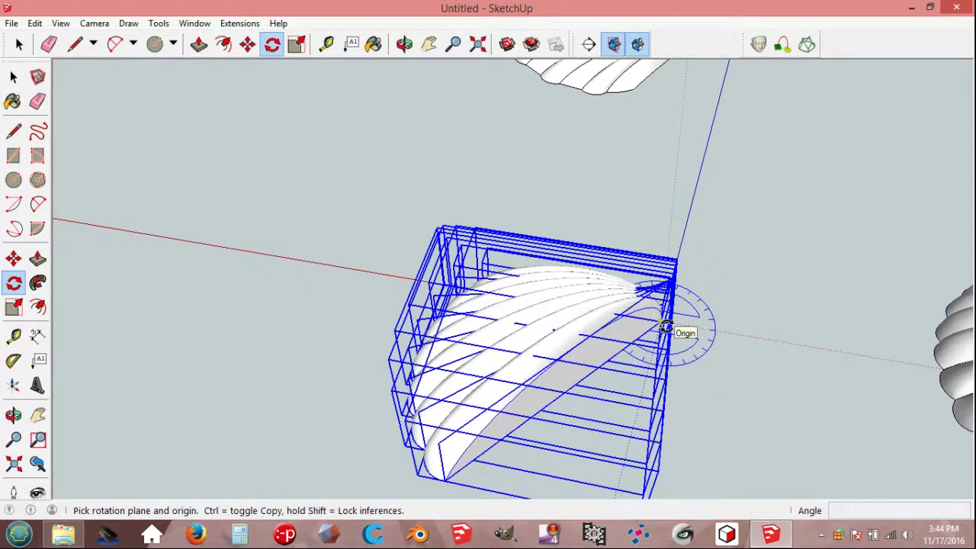
{"action": "left_click", "coordinate": [666, 326]}
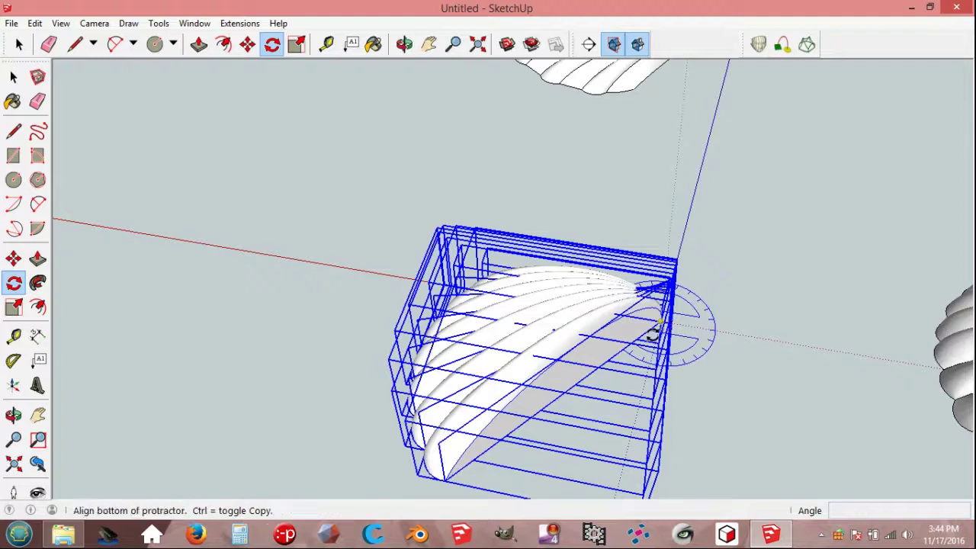
{"action": "left_click", "coordinate": [450, 484]}
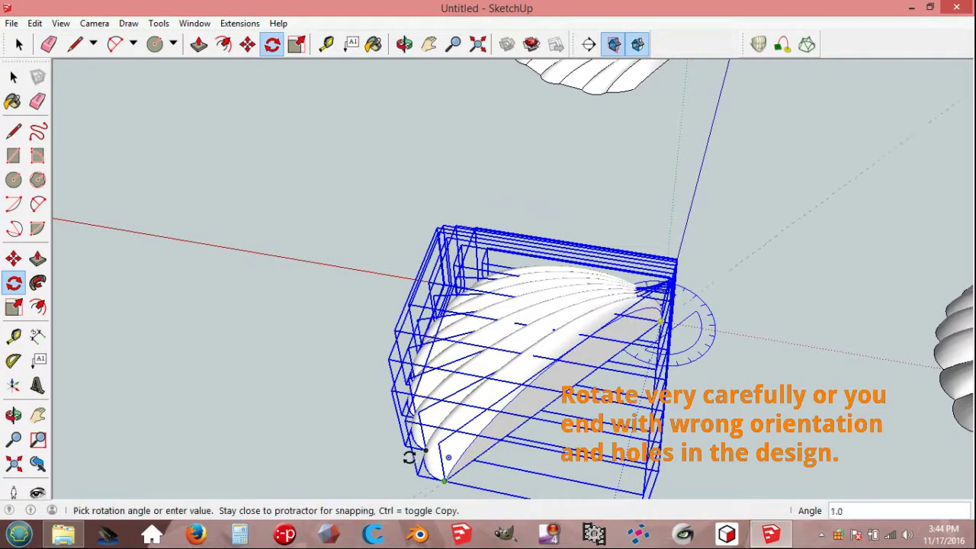
{"action": "left_click", "coordinate": [342, 268]}
{"action": "key", "text": "space"}
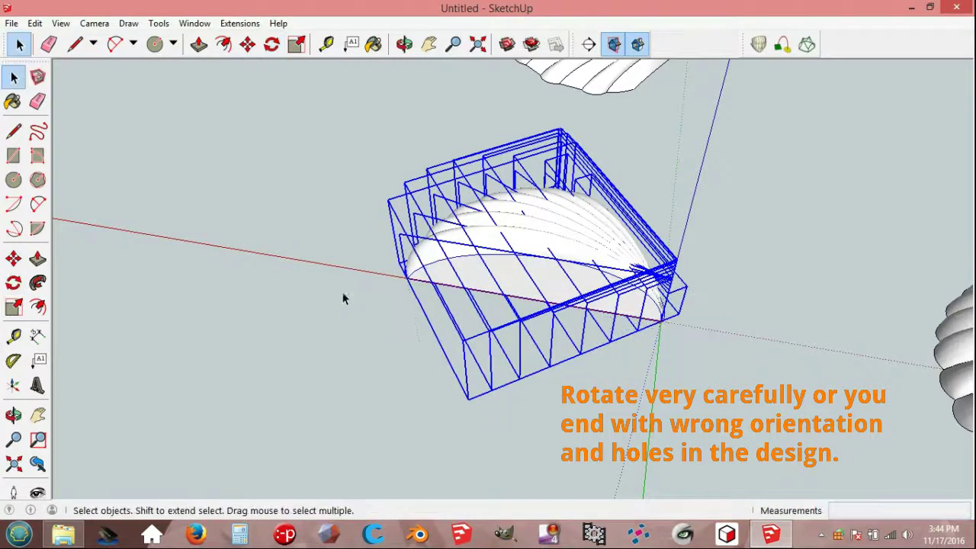
{"action": "left_click", "coordinate": [339, 314]}
{"action": "mouse_move", "coordinate": [339, 314]}
{"action": "middle_mouse_down"}
{"action": "mouse_move", "coordinate": [366, 364]}
{"action": "mouse_move", "coordinate": [784, 370]}
{"action": "middle_mouse_up"}
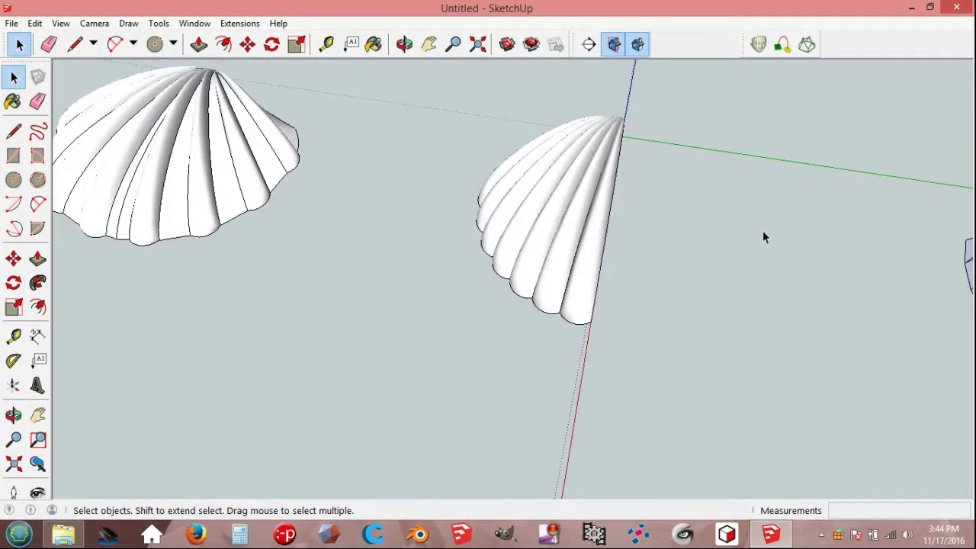
Step: Select all of the right shell's geometry and explode it
{"action": "left_click", "coordinate": [429, 43]}
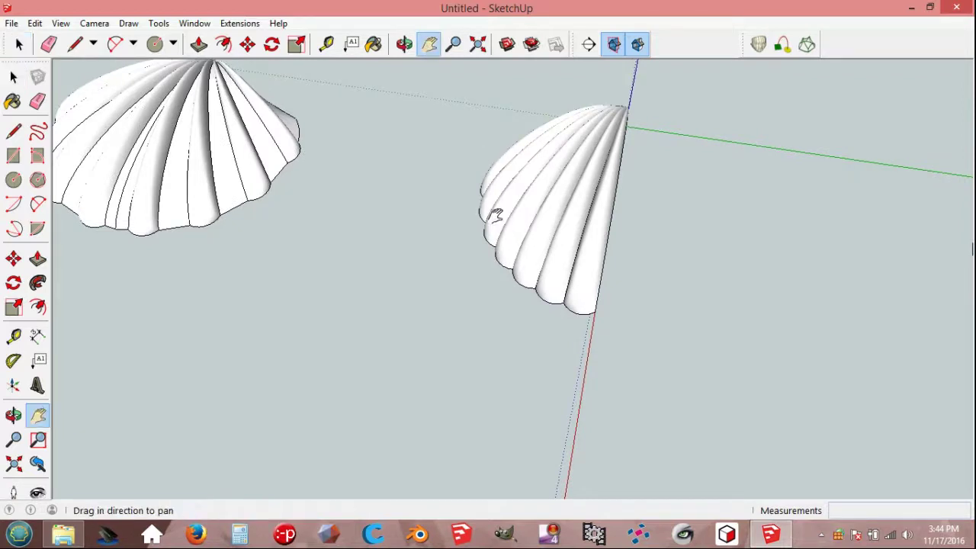
{"action": "left_click_drag", "start_coordinate": [439, 243], "coordinate": [456, 303]}
{"action": "key", "text": "space"}
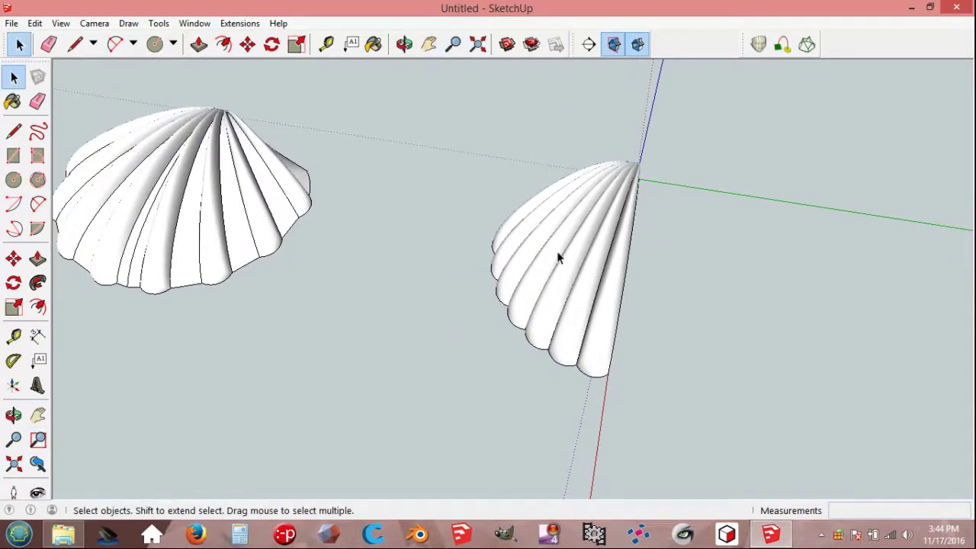
{"action": "left_click", "coordinate": [558, 258]}
{"action": "left_click_drag", "start_coordinate": [437, 110], "coordinate": [697, 436]}
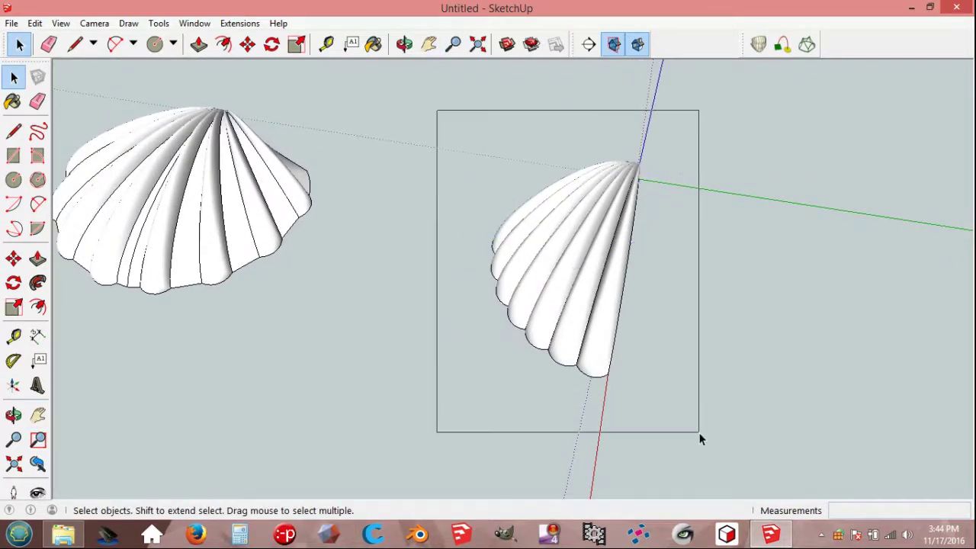
{"action": "right_click", "coordinate": [620, 263]}
{"action": "left_click", "coordinate": [656, 274]}
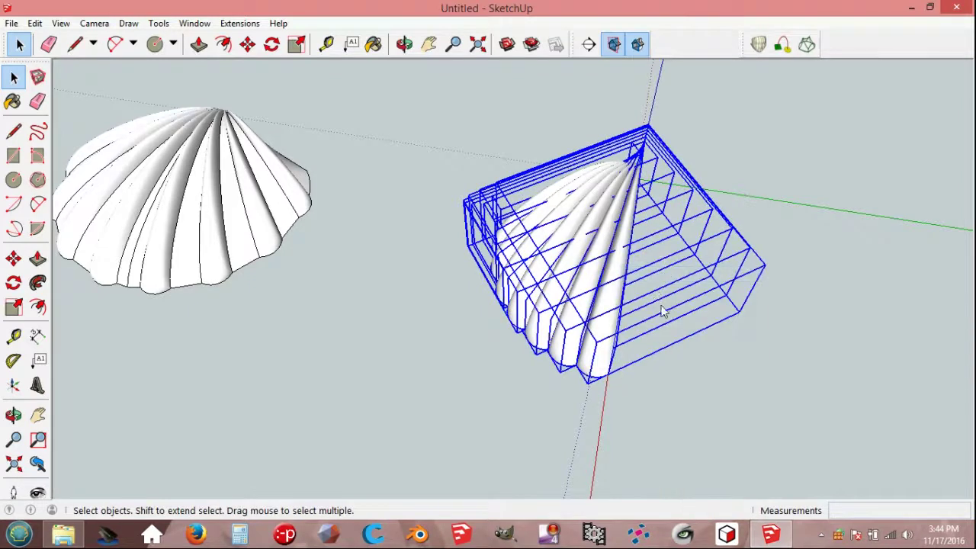
Step: Soften away the fold edges across the fluted shell with the Eraser
{"action": "mouse_move", "coordinate": [716, 359]}
{"action": "middle_mouse_down"}
{"action": "mouse_move", "coordinate": [598, 381]}
{"action": "mouse_move", "coordinate": [614, 46]}
{"action": "middle_mouse_up"}
{"action": "middle_click_drag", "start_coordinate": [620, 387], "coordinate": [668, 165]}
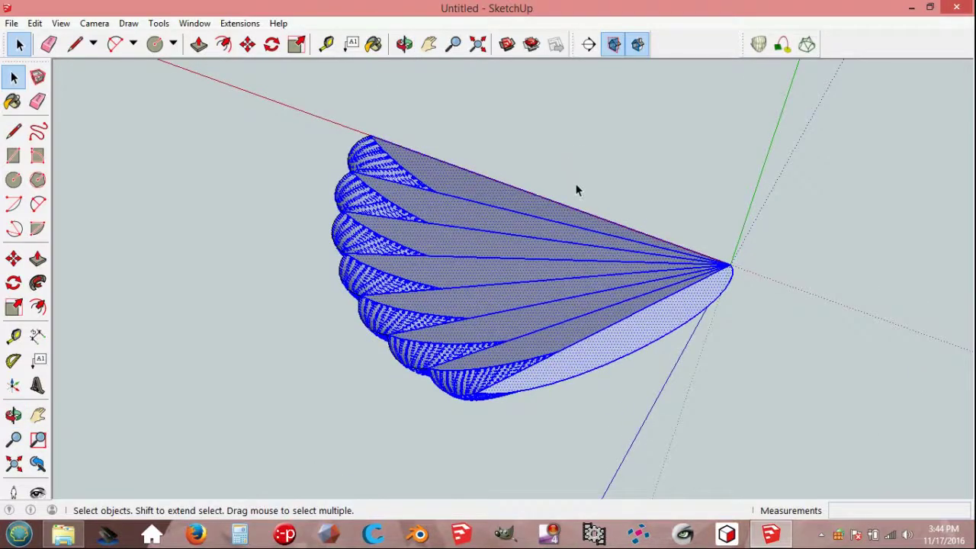
{"action": "left_click", "coordinate": [576, 185]}
{"action": "key", "text": "e"}
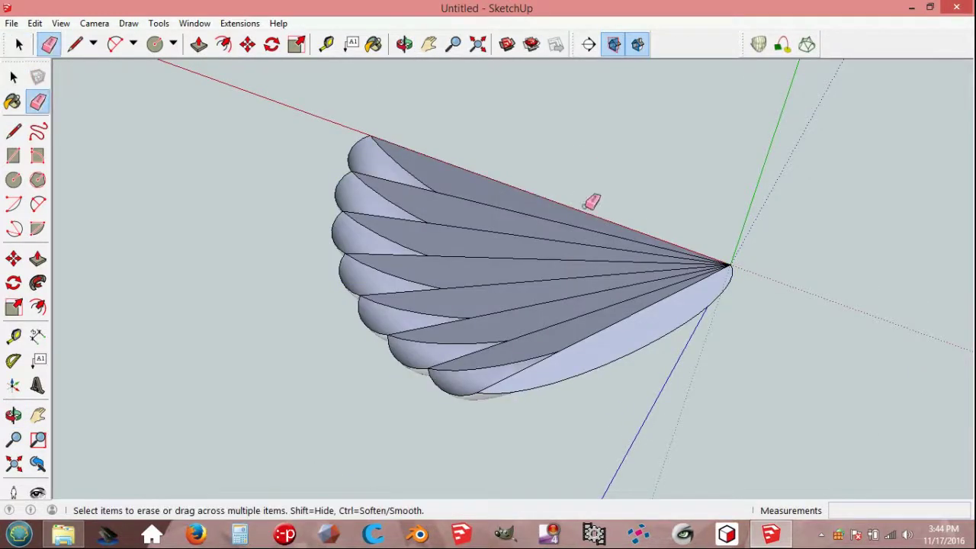
{"action": "left_click_drag", "start_coordinate": [602, 212], "coordinate": [690, 273], "text": "ctrl"}
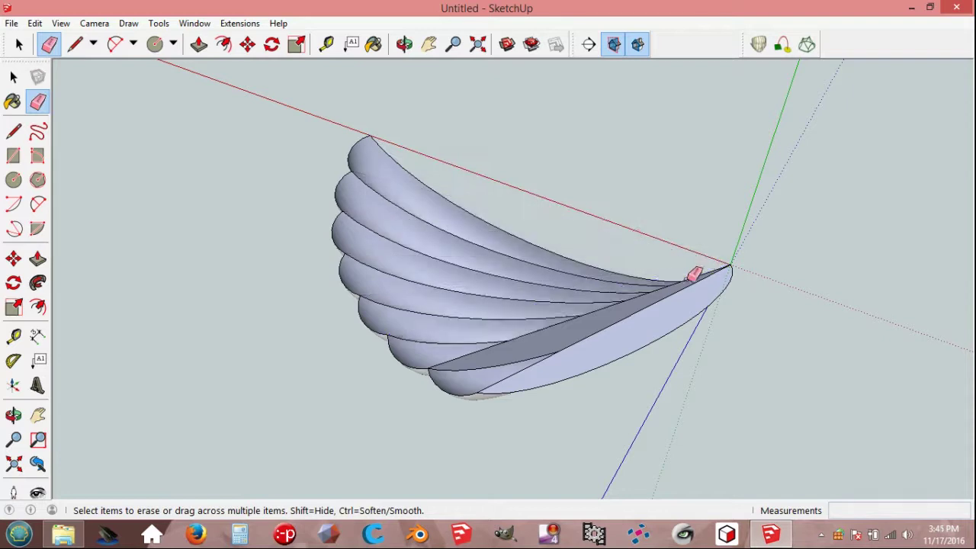
{"action": "key", "text": "space"}
{"action": "mouse_move", "coordinate": [638, 244]}
{"action": "middle_mouse_down"}
{"action": "mouse_move", "coordinate": [709, 229]}
{"action": "mouse_move", "coordinate": [710, 275]}
{"action": "mouse_move", "coordinate": [806, 320]}
{"action": "mouse_move", "coordinate": [649, 264]}
{"action": "mouse_move", "coordinate": [670, 247]}
{"action": "middle_mouse_up"}
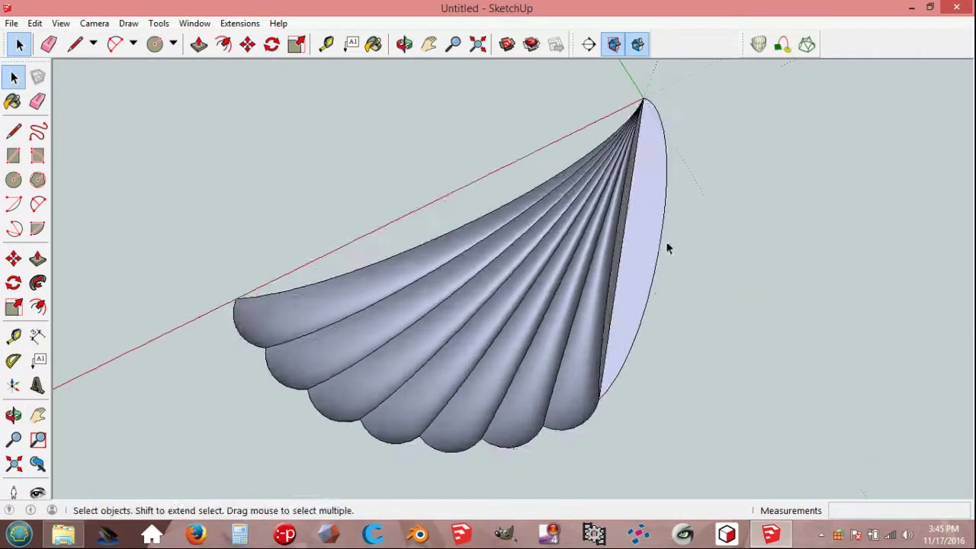
{"action": "left_click", "coordinate": [624, 237]}
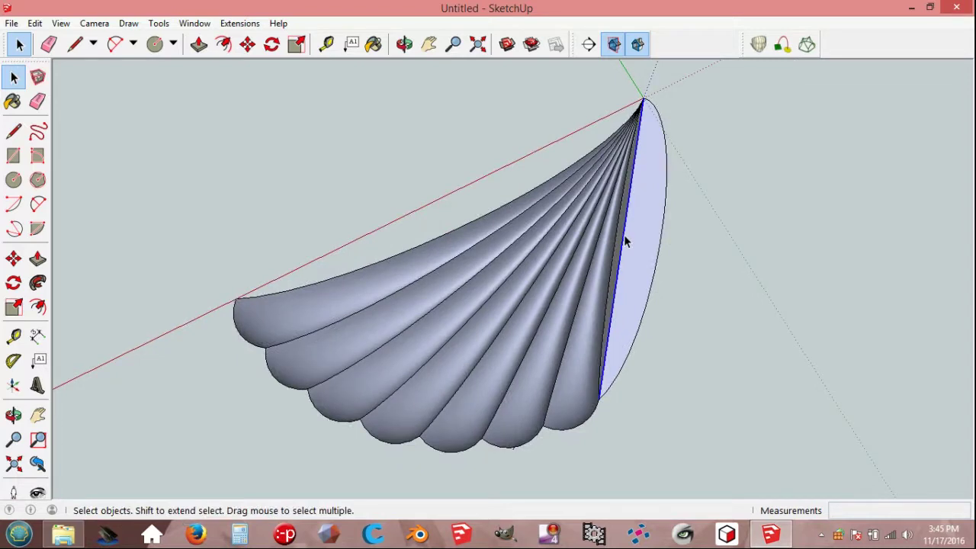
{"action": "left_click", "coordinate": [697, 260]}
{"action": "mouse_move", "coordinate": [696, 260]}
{"action": "middle_mouse_down"}
{"action": "mouse_move", "coordinate": [704, 301]}
{"action": "mouse_move", "coordinate": [703, 148]}
{"action": "mouse_move", "coordinate": [660, 134]}
{"action": "mouse_move", "coordinate": [453, 183]}
{"action": "middle_mouse_up"}
Step: Box-select the whole fan and make it a group
{"action": "left_click_drag", "start_coordinate": [259, 107], "coordinate": [780, 450]}
{"action": "right_click", "coordinate": [566, 311]}
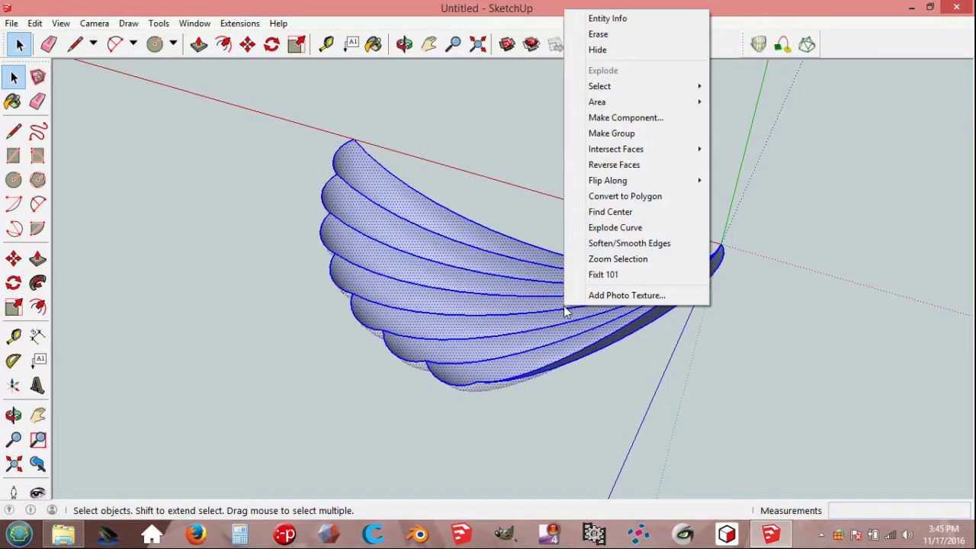
{"action": "left_click", "coordinate": [613, 133]}
{"action": "mouse_move", "coordinate": [602, 362]}
{"action": "middle_mouse_down"}
{"action": "mouse_move", "coordinate": [739, 249]}
{"action": "mouse_move", "coordinate": [409, 451]}
{"action": "mouse_move", "coordinate": [710, 138]}
{"action": "mouse_move", "coordinate": [545, 414]}
{"action": "mouse_move", "coordinate": [610, 410]}
{"action": "middle_mouse_up"}
{"action": "scroll", "coordinate": [610, 404], "scroll_direction": "down", "scroll_amount": 3}
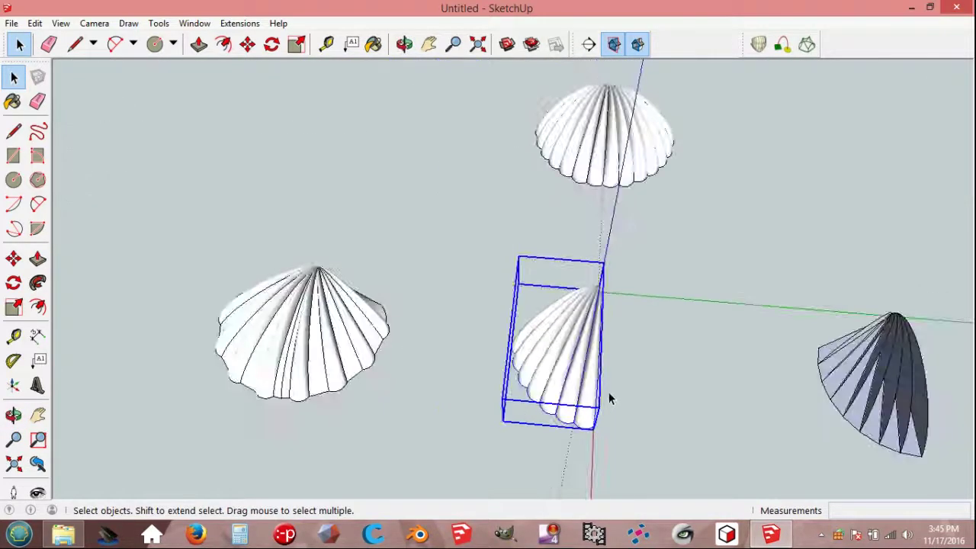
Step: Copy the grouped shell half and paste it in place
{"action": "left_click", "coordinate": [34, 23]}
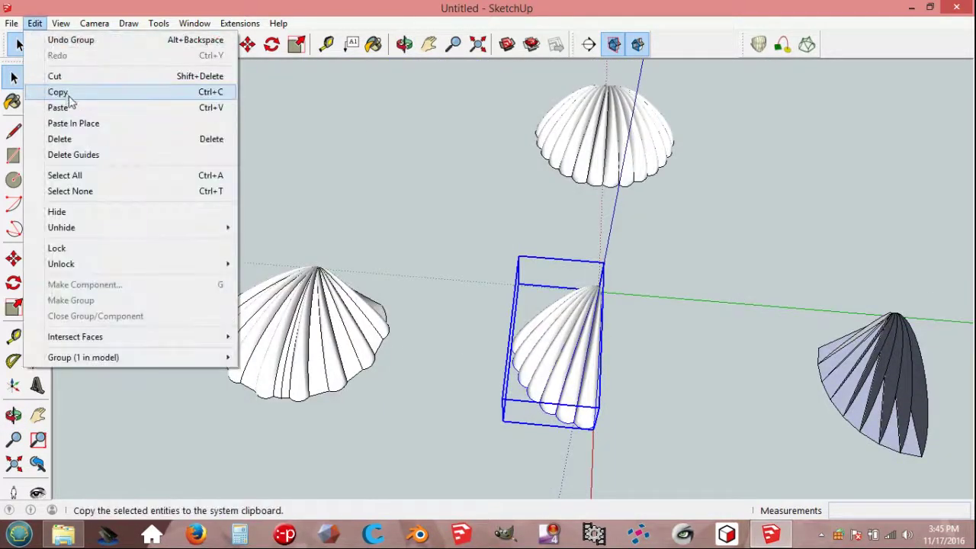
{"action": "left_click", "coordinate": [69, 95]}
{"action": "left_click", "coordinate": [34, 23]}
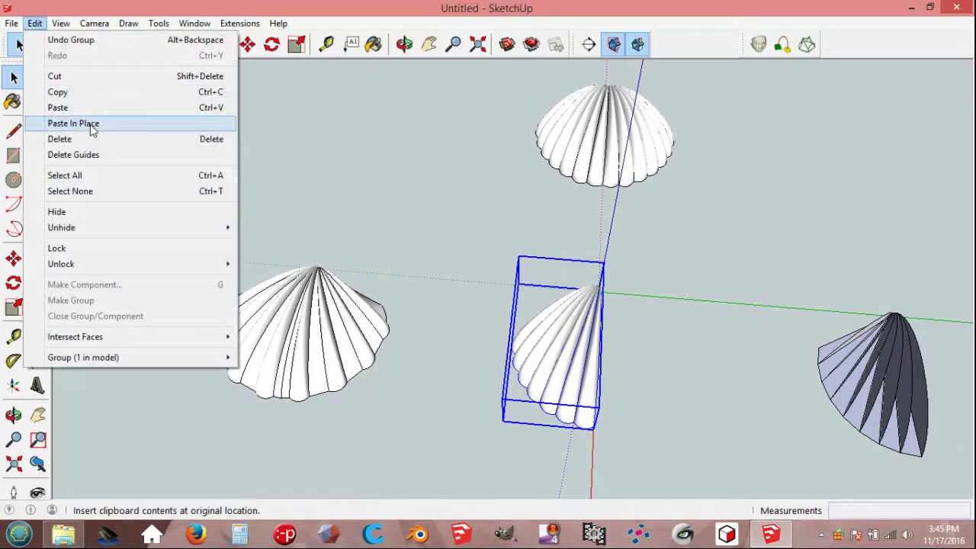
{"action": "left_click", "coordinate": [91, 126]}
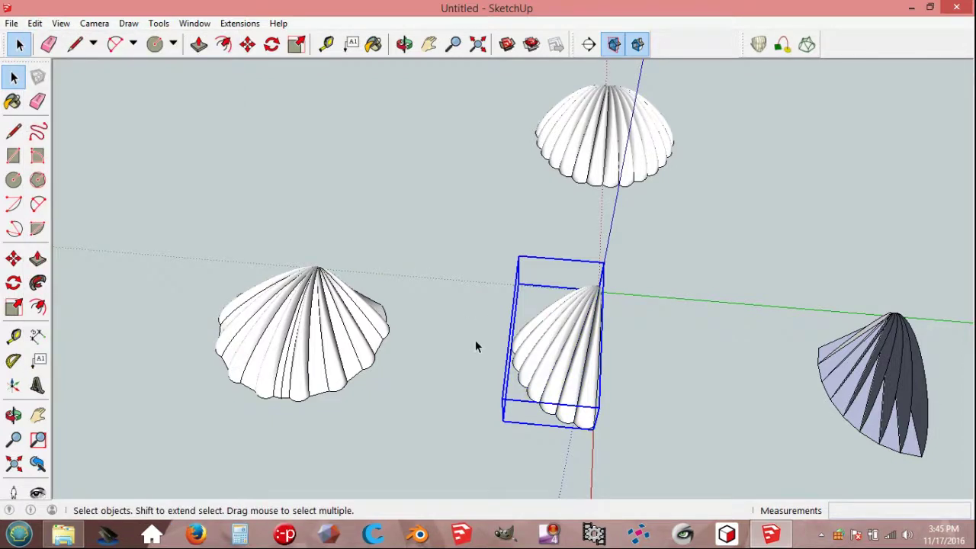
Step: Mirror the pasted copy by scaling it -1 along green, then select both halves
{"action": "key", "text": "s"}
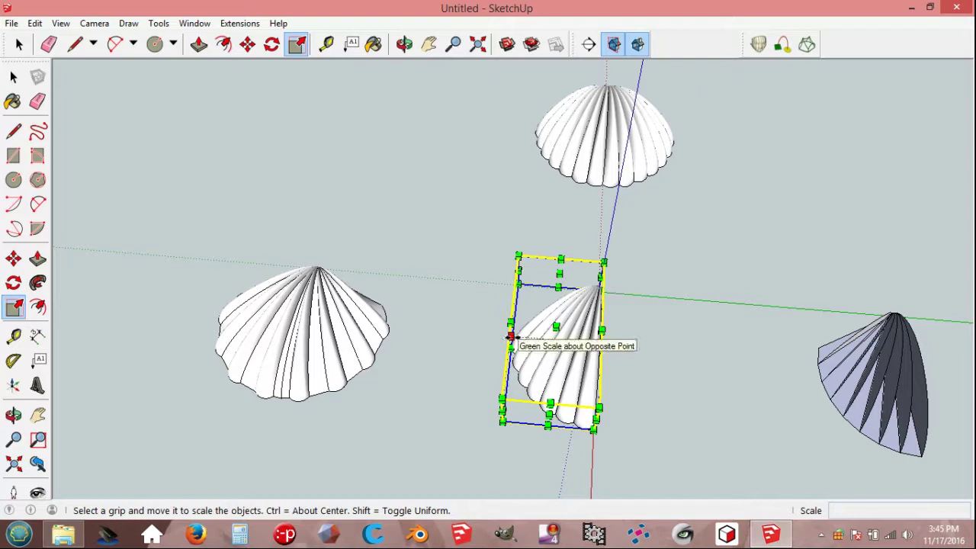
{"action": "left_click_drag", "start_coordinate": [509, 336], "coordinate": [600, 344]}
{"action": "mouse_move", "coordinate": [645, 349]}
{"action": "left_mouse_down"}
{"action": "mouse_move", "coordinate": [700, 353]}
{"action": "mouse_move", "coordinate": [690, 352]}
{"action": "left_mouse_up"}
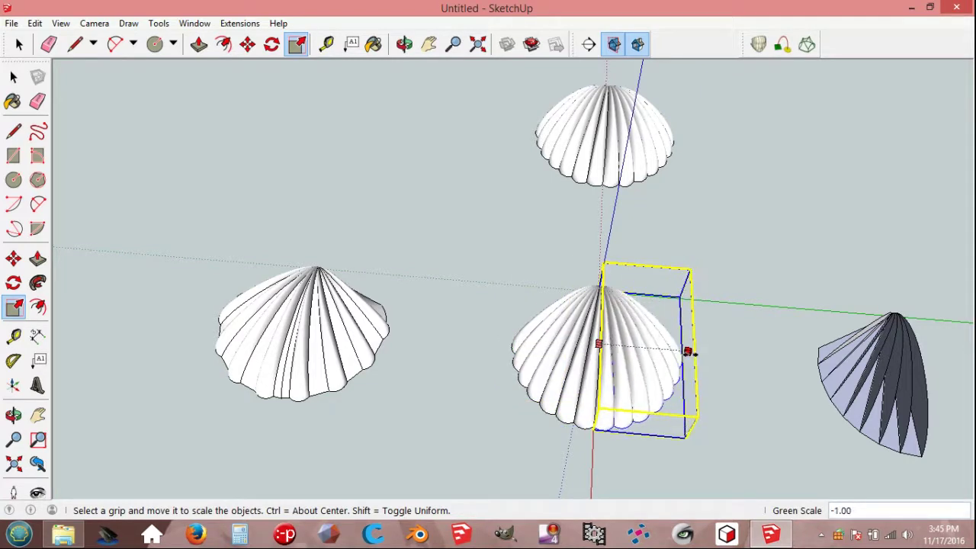
{"action": "key", "text": "space"}
{"action": "left_click", "coordinate": [731, 389]}
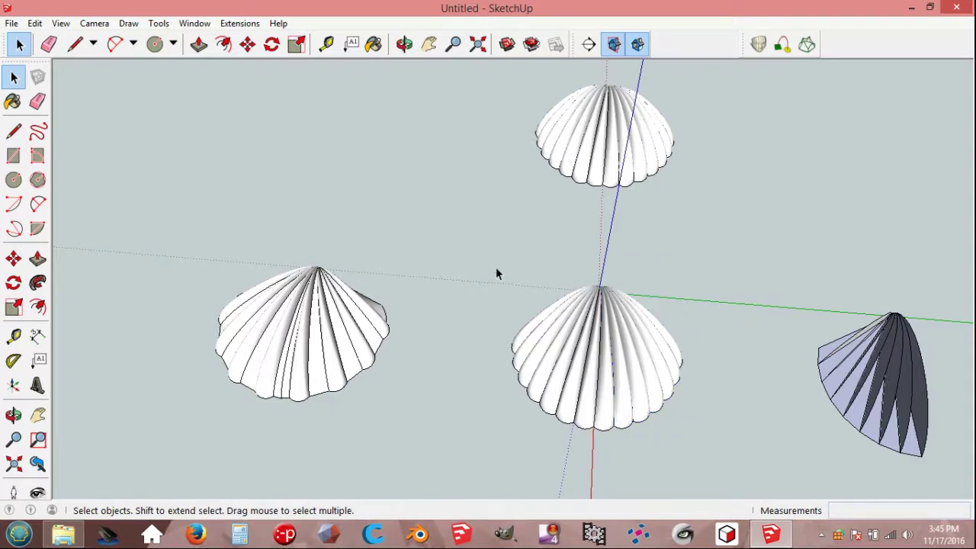
{"action": "left_click_drag", "start_coordinate": [488, 268], "coordinate": [726, 445]}
{"action": "right_click", "coordinate": [639, 367]}
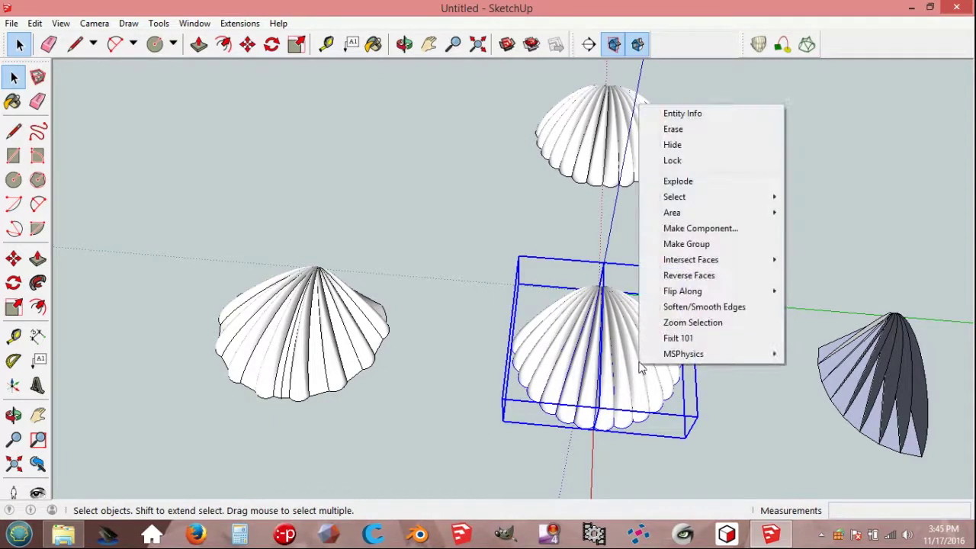
Step: Explode the two shell halves and regroup all their geometry as one shell group
{"action": "left_click", "coordinate": [686, 183]}
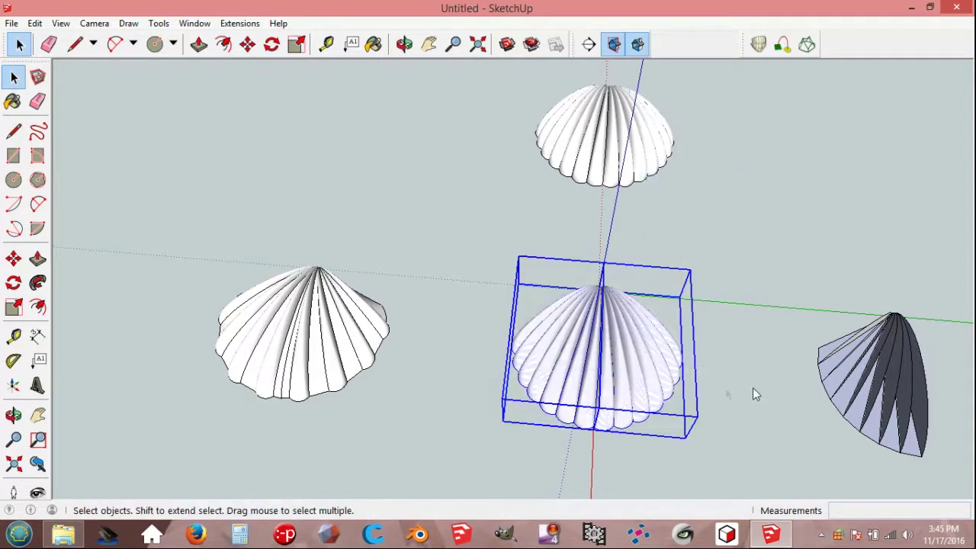
{"action": "left_click", "coordinate": [727, 394]}
{"action": "middle_click_drag", "start_coordinate": [672, 414], "coordinate": [620, 383]}
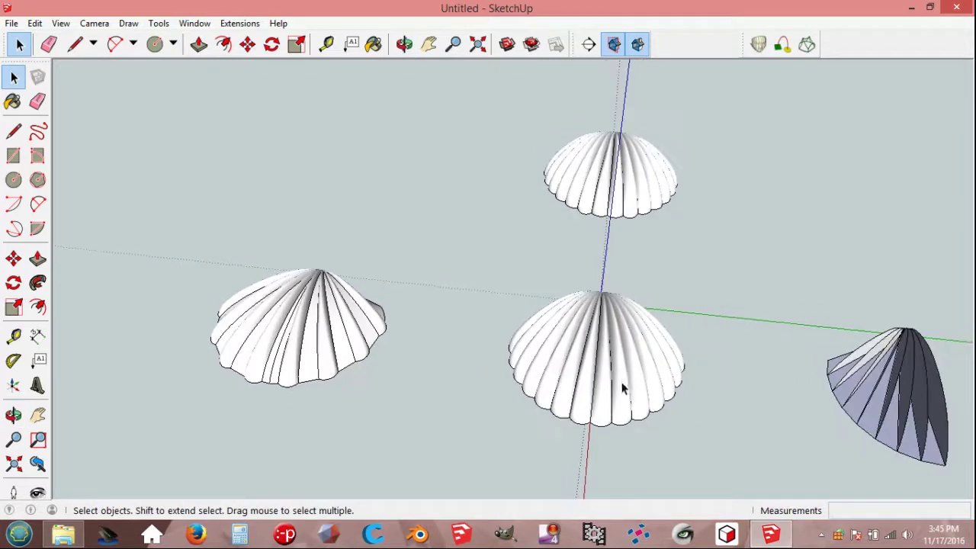
{"action": "scroll", "coordinate": [515, 349], "scroll_direction": "up", "scroll_amount": 2}
{"action": "left_click_drag", "start_coordinate": [457, 229], "coordinate": [722, 459]}
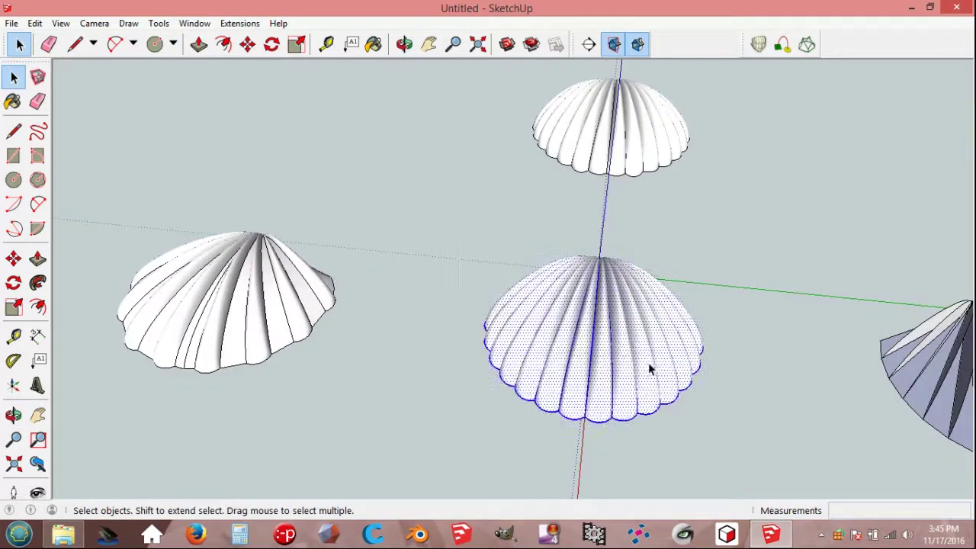
{"action": "right_click", "coordinate": [630, 343]}
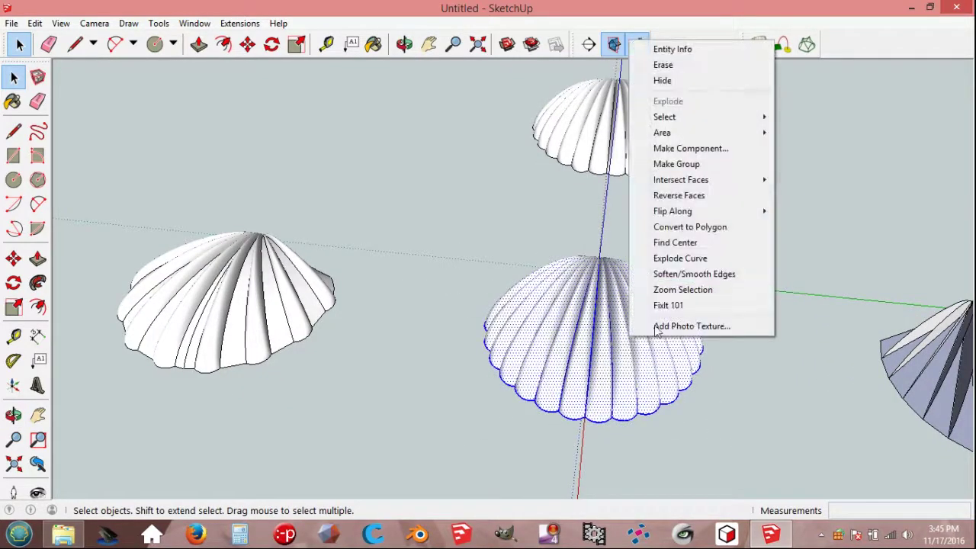
{"action": "left_click", "coordinate": [681, 165]}
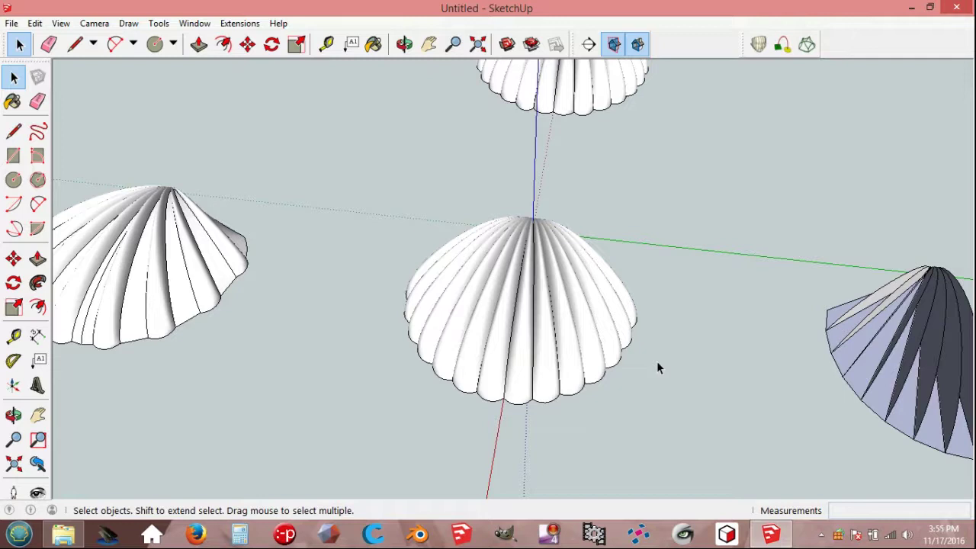
Step: Move the shell group 1000 down the blue axis and solidify it with FixIt 101
{"action": "middle_click_drag", "start_coordinate": [654, 363], "coordinate": [652, 343]}
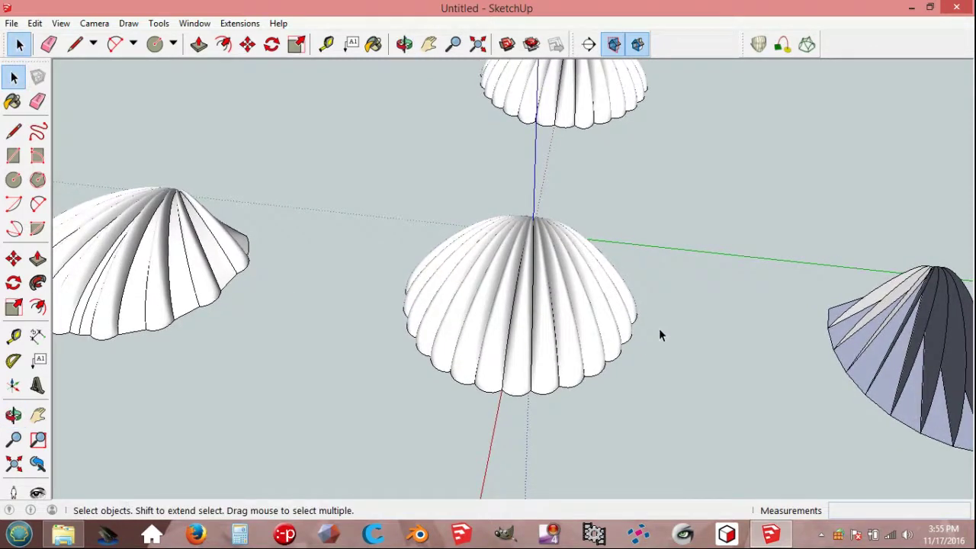
{"action": "left_click", "coordinate": [551, 270]}
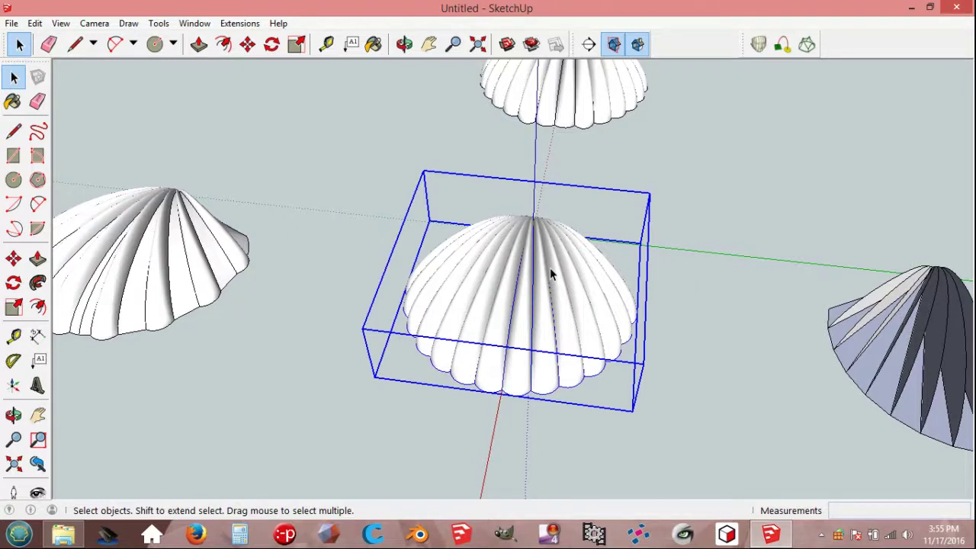
{"action": "key", "text": "m"}
{"action": "left_click", "coordinate": [550, 277]}
{"action": "type", "text": "1000"}
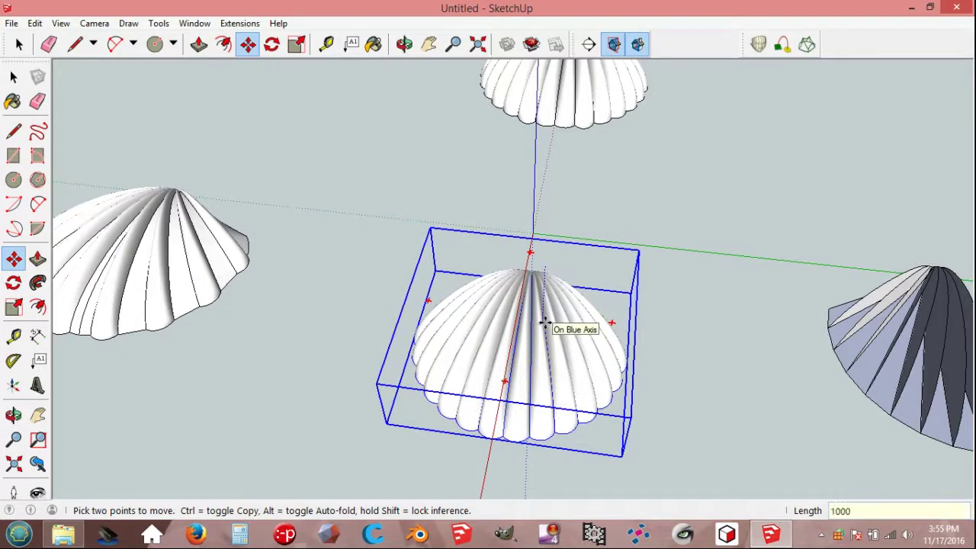
{"action": "key", "text": "Return"}
{"action": "key", "text": "space"}
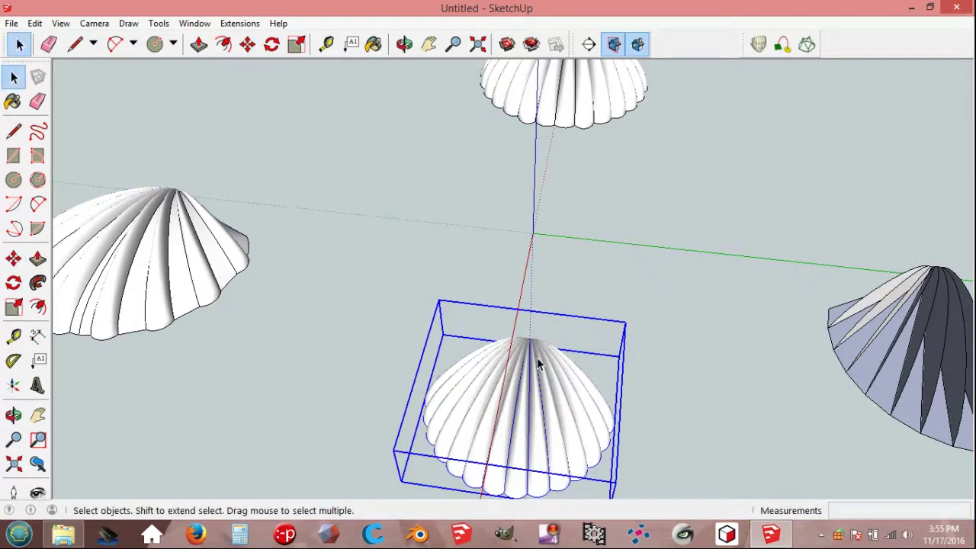
{"action": "right_click", "coordinate": [538, 364]}
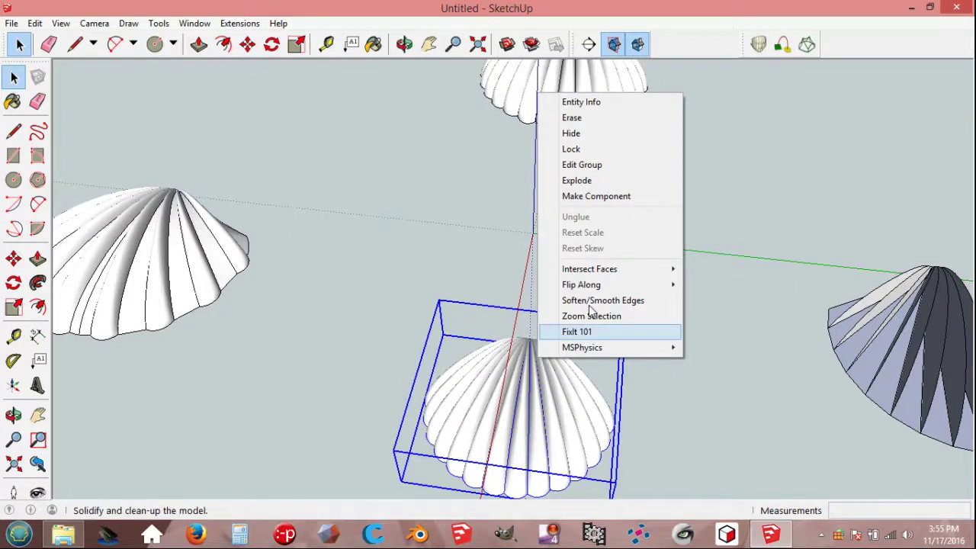
{"action": "left_click", "coordinate": [579, 133]}
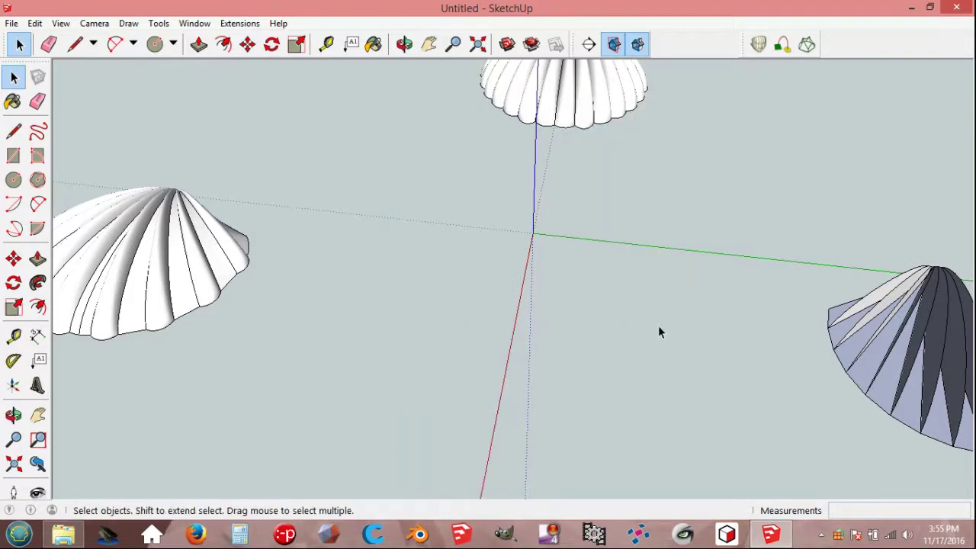
{"action": "middle_click_drag", "start_coordinate": [658, 328], "coordinate": [693, 301]}
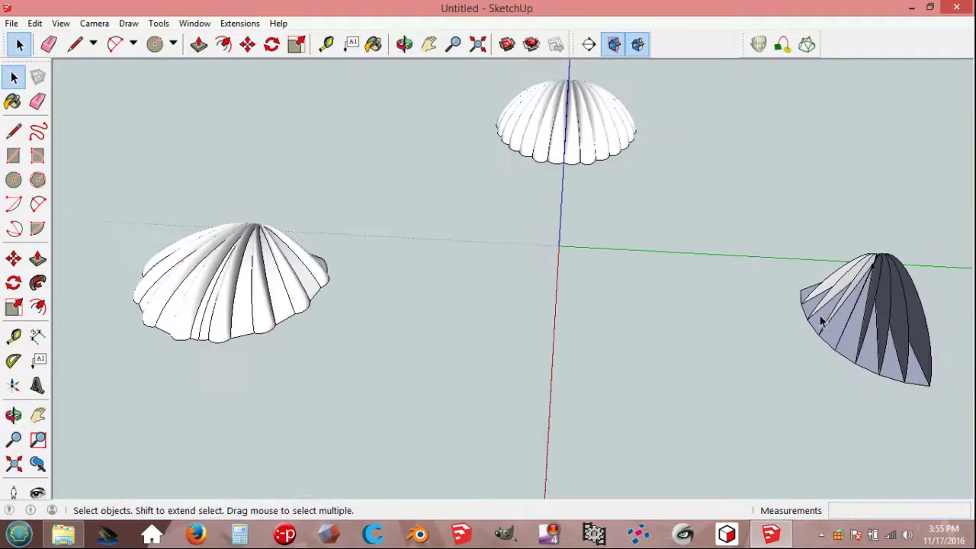
Step: Move the right-hand shell half along the green axis
{"action": "left_click", "coordinate": [821, 321]}
{"action": "scroll", "coordinate": [679, 278], "scroll_direction": "up", "scroll_amount": 2}
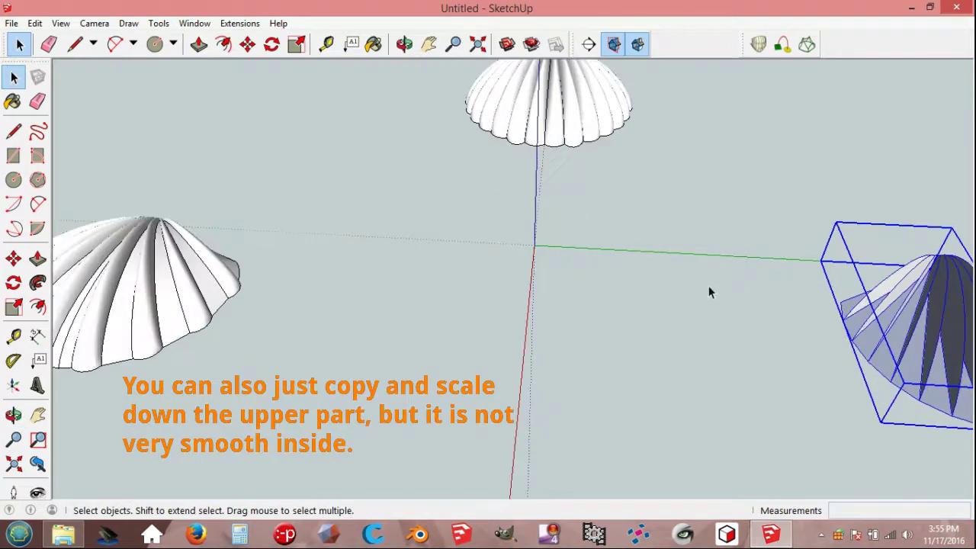
{"action": "key", "text": "m"}
{"action": "left_click", "coordinate": [865, 302]}
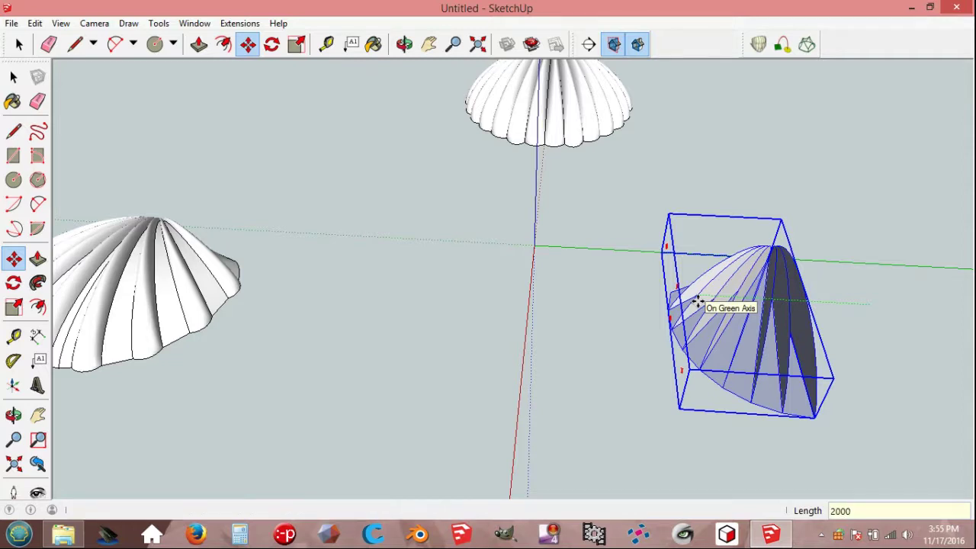
{"action": "key", "text": "Return"}
{"action": "key", "text": "space"}
Step: Explode the half and rotate the profile fan about its tip by about 52°
{"action": "middle_click_drag", "start_coordinate": [697, 302], "coordinate": [529, 315]}
{"action": "scroll", "coordinate": [529, 316], "scroll_direction": "up", "scroll_amount": 3}
{"action": "right_click", "coordinate": [529, 316]}
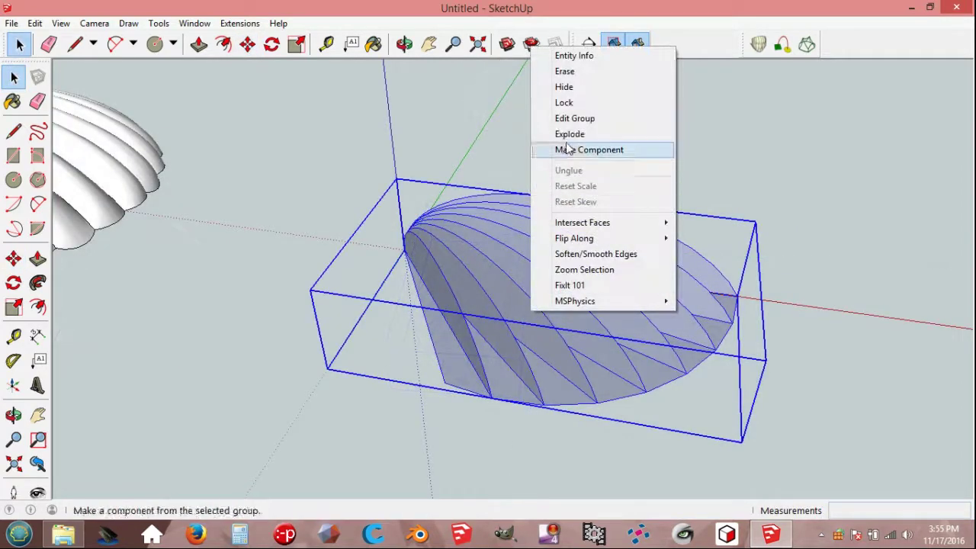
{"action": "left_click", "coordinate": [569, 134]}
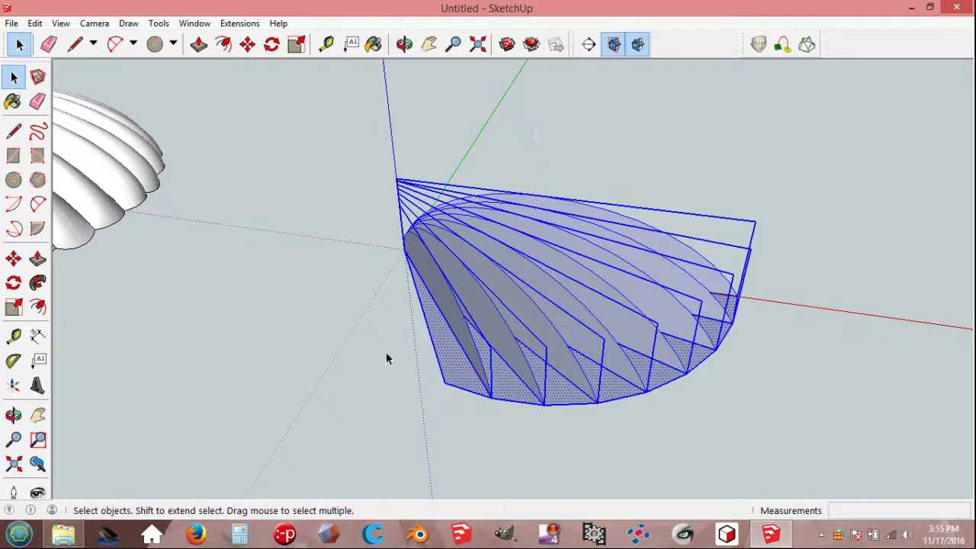
{"action": "key", "text": "q"}
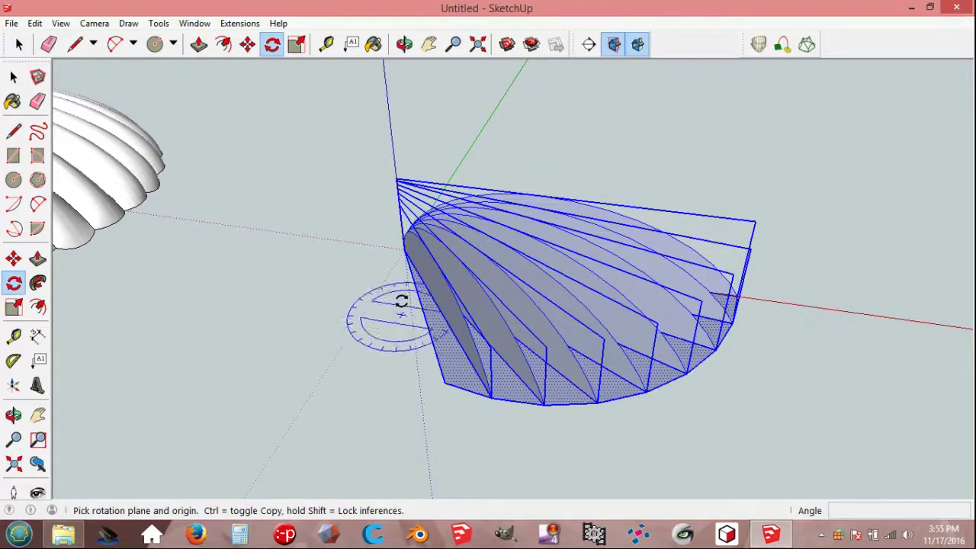
{"action": "left_click", "coordinate": [401, 256]}
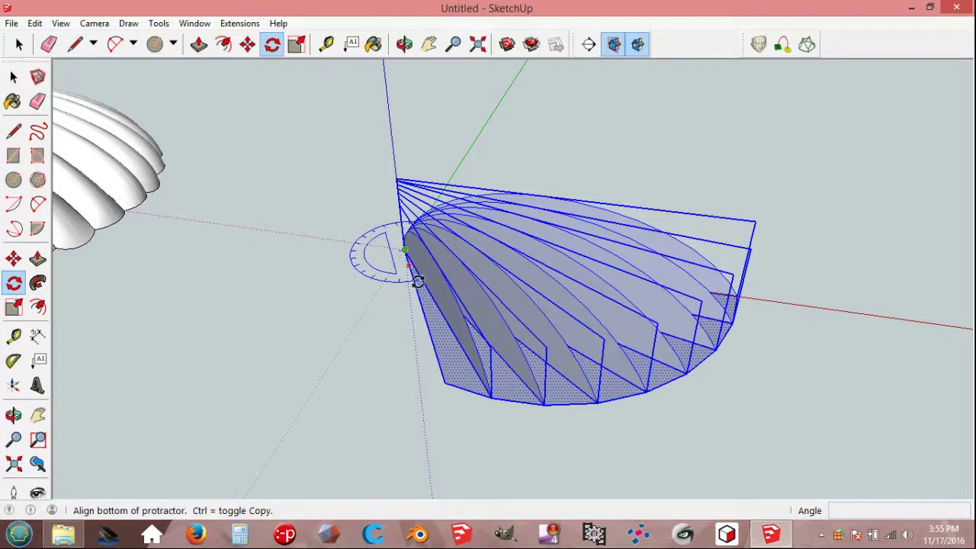
{"action": "left_click", "coordinate": [489, 397]}
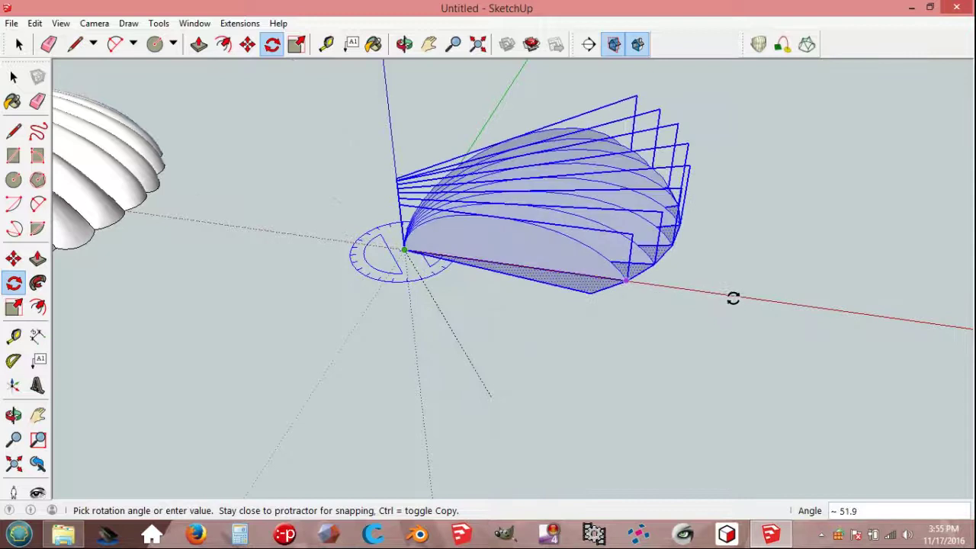
{"action": "left_click", "coordinate": [732, 295]}
{"action": "key", "text": "space"}
Step: Erase the stray grey triangular face between the profiles
{"action": "mouse_move", "coordinate": [357, 333]}
{"action": "middle_mouse_down"}
{"action": "mouse_move", "coordinate": [514, 355]}
{"action": "mouse_move", "coordinate": [704, 290]}
{"action": "middle_mouse_up"}
{"action": "left_click", "coordinate": [571, 291]}
{"action": "mouse_move", "coordinate": [571, 291]}
{"action": "middle_mouse_down"}
{"action": "mouse_move", "coordinate": [615, 309]}
{"action": "mouse_move", "coordinate": [577, 260]}
{"action": "middle_mouse_up"}
{"action": "scroll", "coordinate": [583, 253], "scroll_direction": "up", "scroll_amount": 2}
{"action": "scroll", "coordinate": [584, 254], "scroll_direction": "up", "scroll_amount": 2}
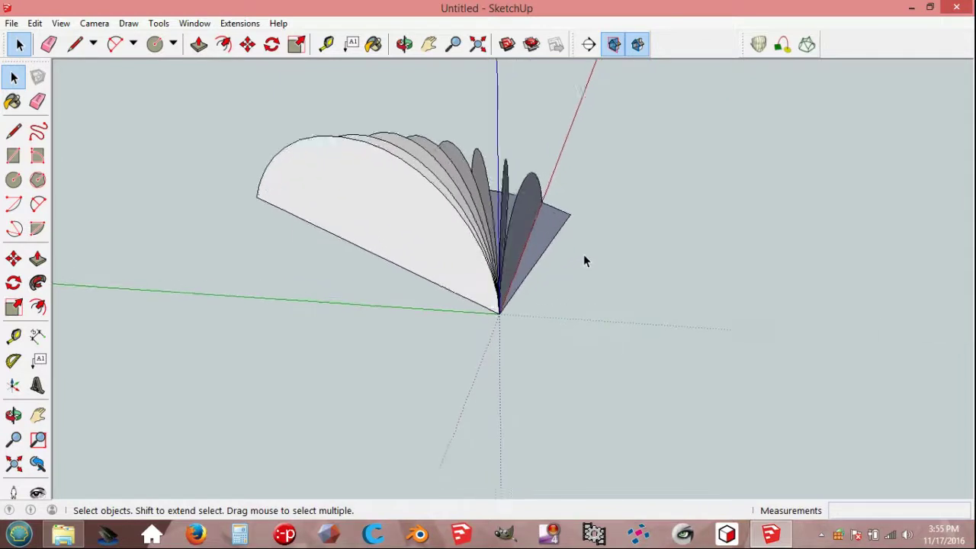
{"action": "scroll", "coordinate": [583, 254], "scroll_direction": "up", "scroll_amount": 2}
{"action": "middle_click_drag", "start_coordinate": [562, 294], "coordinate": [589, 287]}
{"action": "key", "text": "e"}
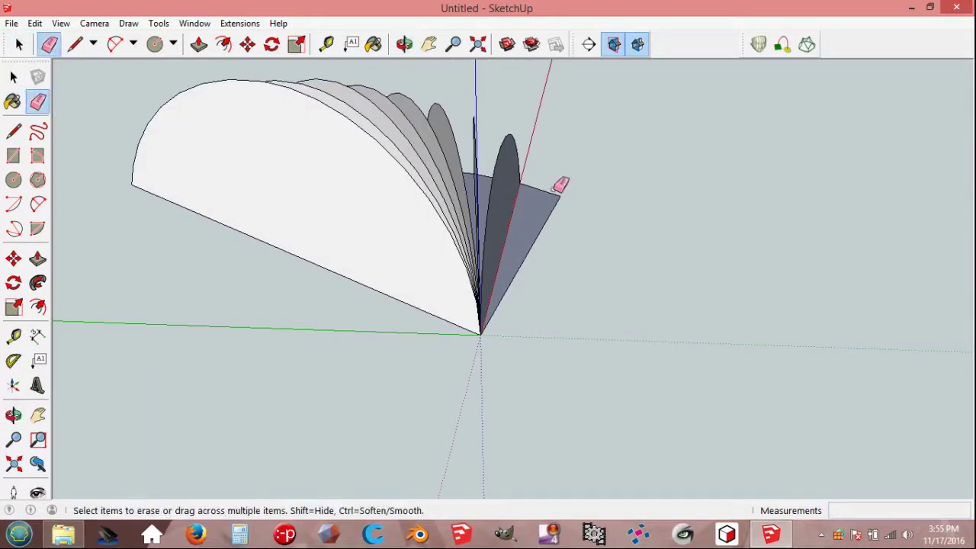
{"action": "left_click", "coordinate": [562, 203]}
{"action": "middle_click_drag", "start_coordinate": [523, 301], "coordinate": [529, 297]}
{"action": "key", "text": "space"}
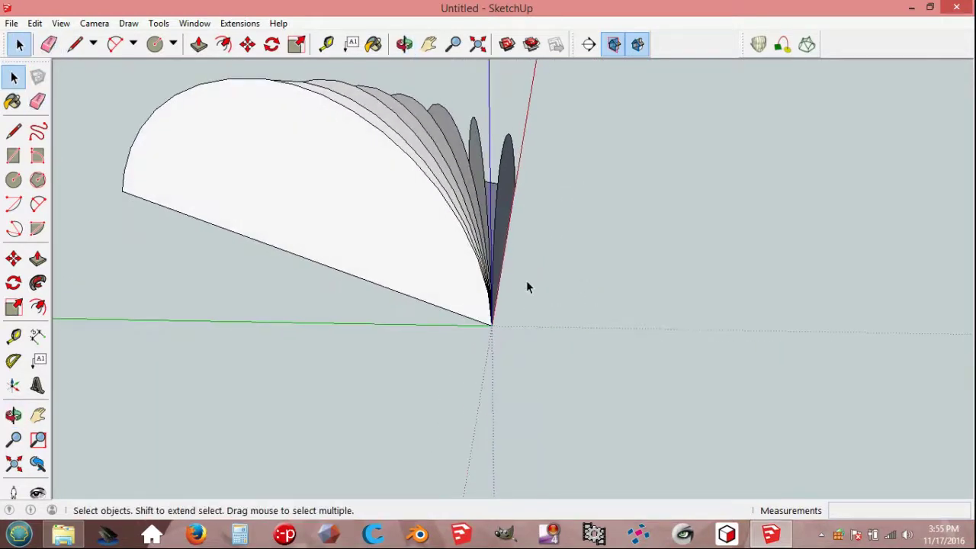
Step: Rotate a copy of the end profile 90° so it lies flat at the fan's base
{"action": "left_click", "coordinate": [508, 207]}
{"action": "scroll", "coordinate": [535, 239], "scroll_direction": "up", "scroll_amount": 1}
{"action": "mouse_move", "coordinate": [554, 225]}
{"action": "middle_mouse_down"}
{"action": "mouse_move", "coordinate": [559, 236]}
{"action": "mouse_move", "coordinate": [559, 190]}
{"action": "middle_mouse_up"}
{"action": "key", "text": "q"}
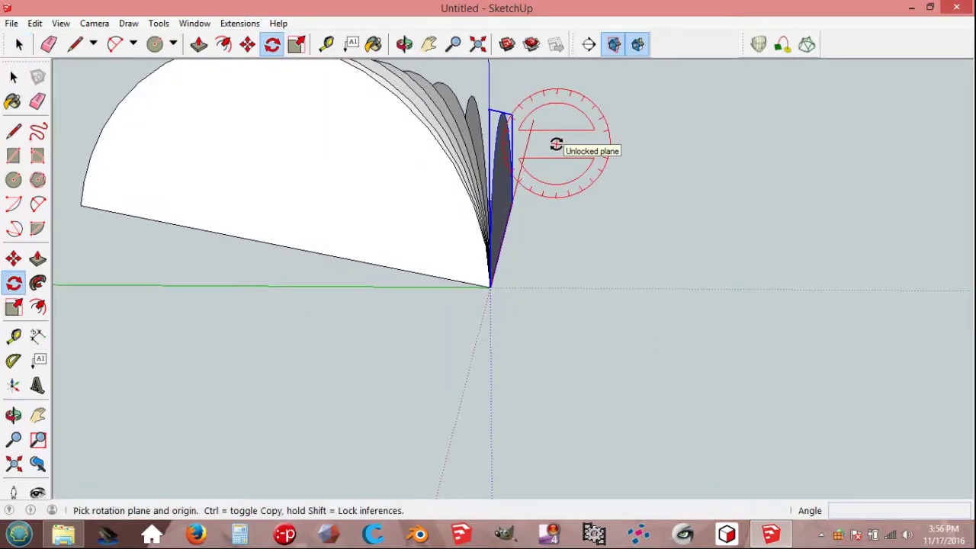
{"action": "left_click", "coordinate": [490, 288]}
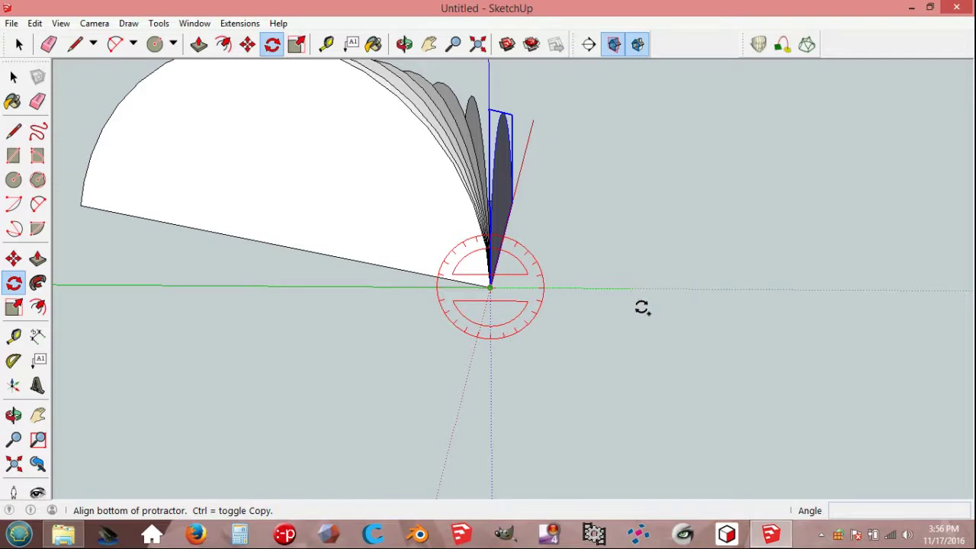
{"action": "left_click", "coordinate": [651, 289]}
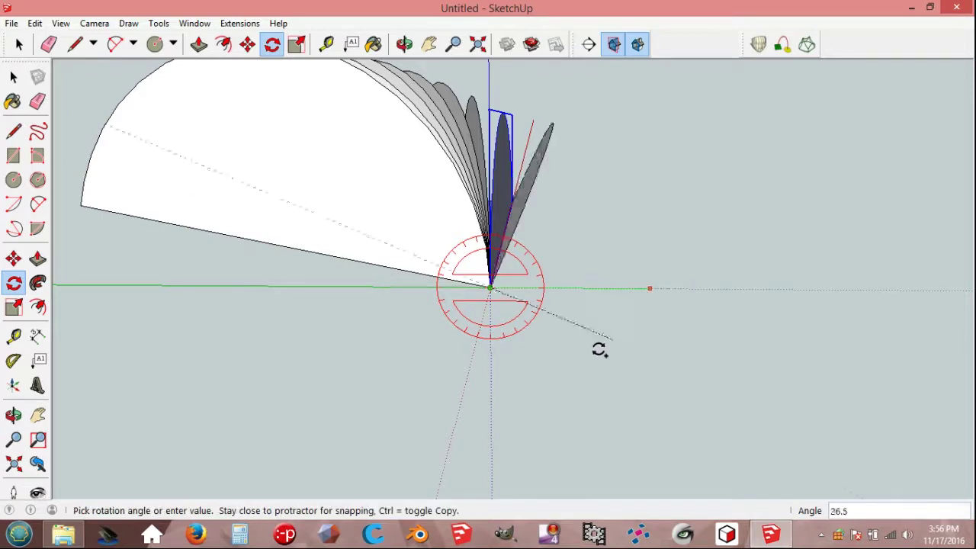
{"action": "left_click", "coordinate": [496, 414]}
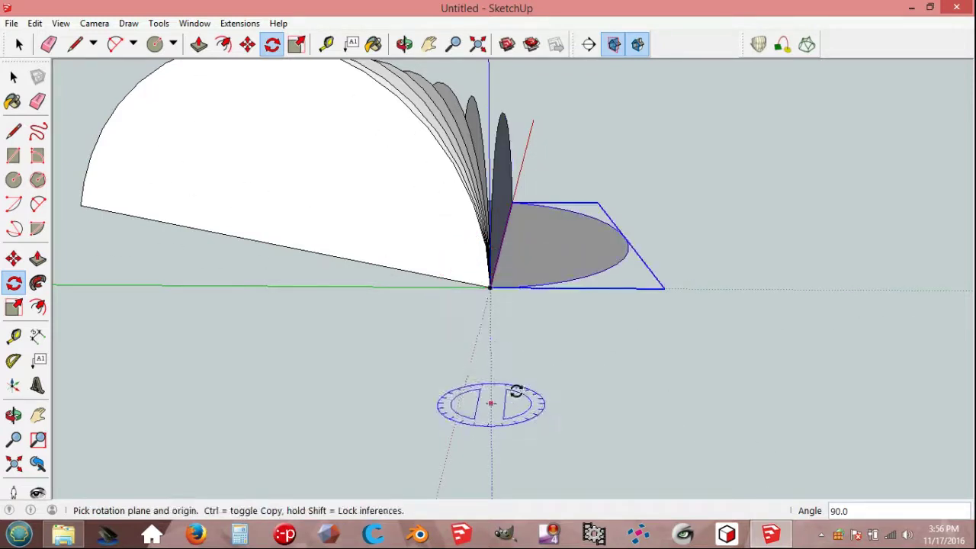
{"action": "key", "text": "space"}
{"action": "mouse_move", "coordinate": [713, 252]}
{"action": "middle_mouse_down"}
{"action": "mouse_move", "coordinate": [493, 375]}
{"action": "mouse_move", "coordinate": [246, 383]}
{"action": "mouse_move", "coordinate": [206, 367]}
{"action": "middle_mouse_up"}
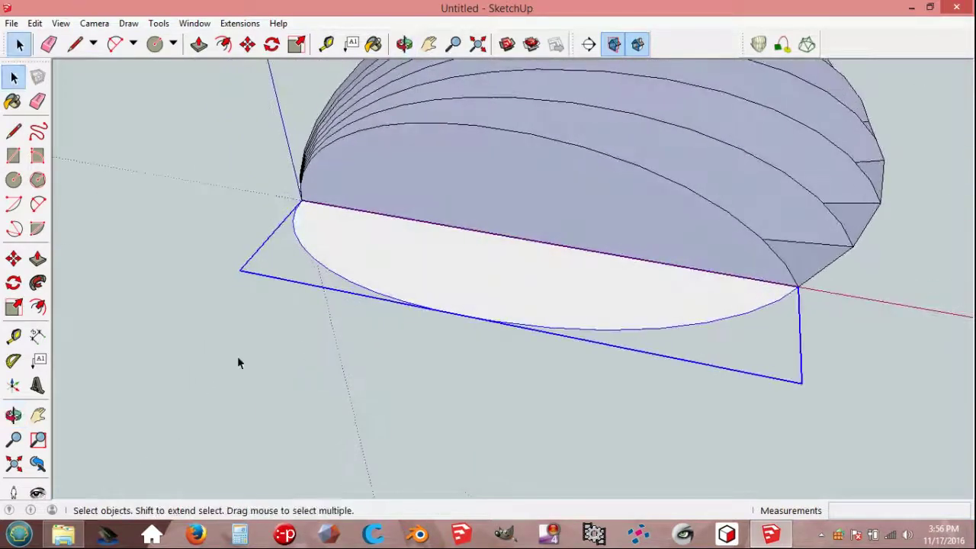
Step: Scale the flat profile copy to about half width in the green direction
{"action": "key", "text": "s"}
{"action": "left_click", "coordinate": [496, 322]}
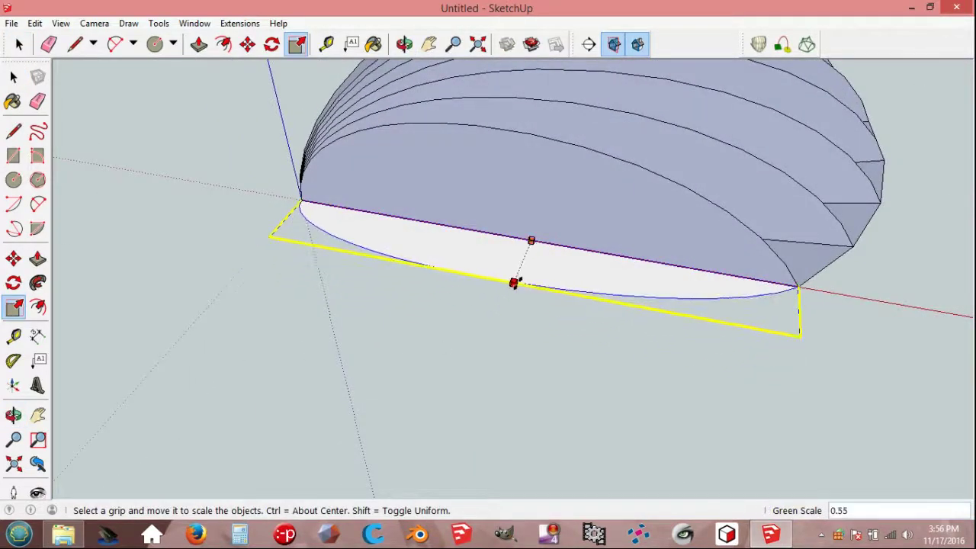
{"action": "left_click", "coordinate": [519, 284]}
{"action": "key", "text": "space"}
{"action": "mouse_move", "coordinate": [510, 312]}
{"action": "middle_mouse_down"}
{"action": "mouse_move", "coordinate": [366, 344]}
{"action": "mouse_move", "coordinate": [447, 94]}
{"action": "mouse_move", "coordinate": [456, 105]}
{"action": "middle_mouse_up"}
{"action": "left_click_drag", "start_coordinate": [456, 105], "coordinate": [477, 283]}
{"action": "mouse_move", "coordinate": [477, 282]}
{"action": "middle_mouse_down"}
{"action": "mouse_move", "coordinate": [534, 349]}
{"action": "mouse_move", "coordinate": [464, 283]}
{"action": "middle_mouse_up"}
{"action": "key", "text": "space"}
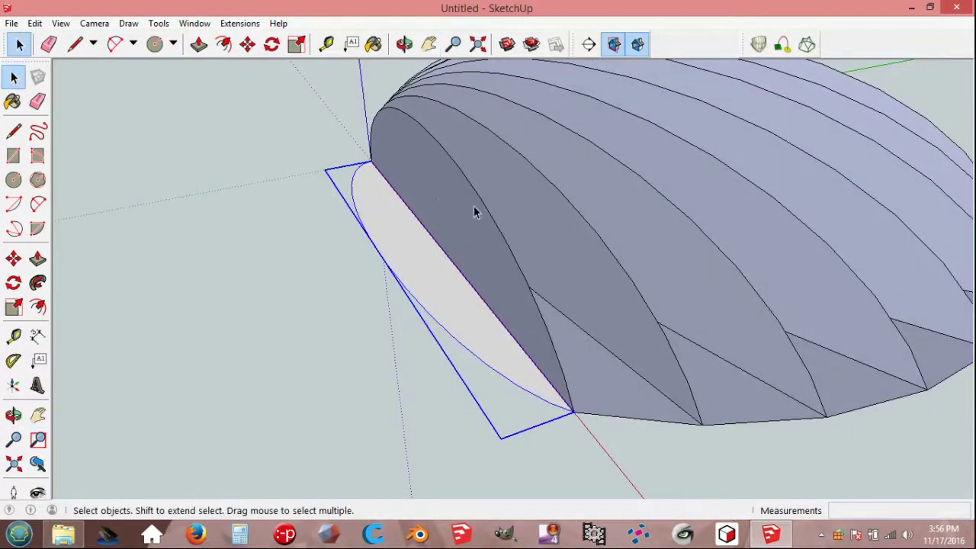
{"action": "left_click", "coordinate": [336, 364]}
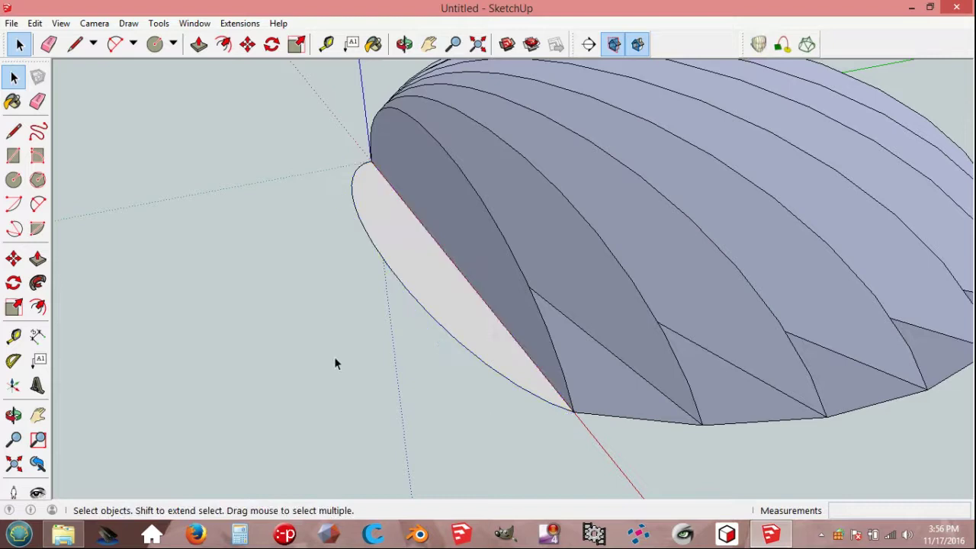
Step: Loft an end cap between the end profile curve and the flat half-ellipse edge with Curviloft
{"action": "left_click", "coordinate": [758, 44]}
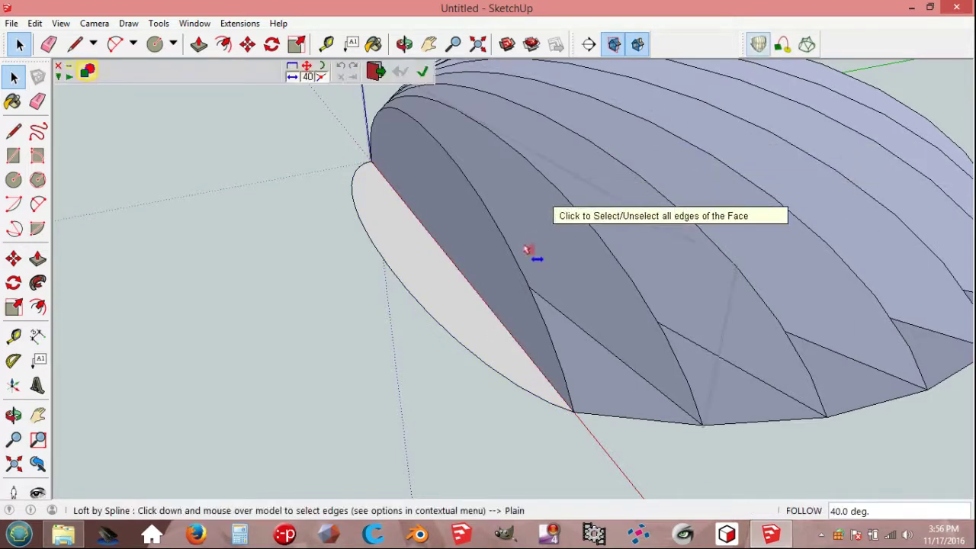
{"action": "left_click", "coordinate": [518, 261]}
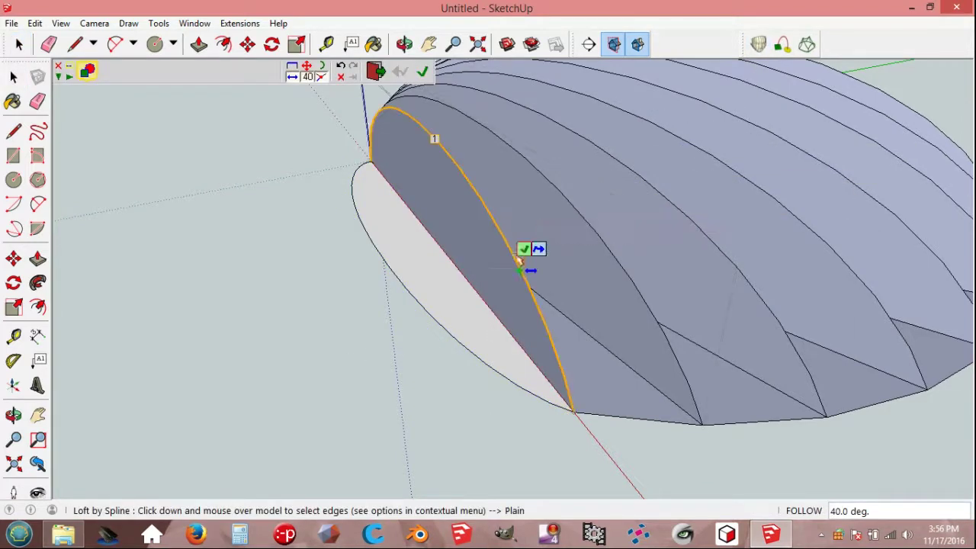
{"action": "left_click", "coordinate": [443, 311]}
{"action": "left_click", "coordinate": [396, 360]}
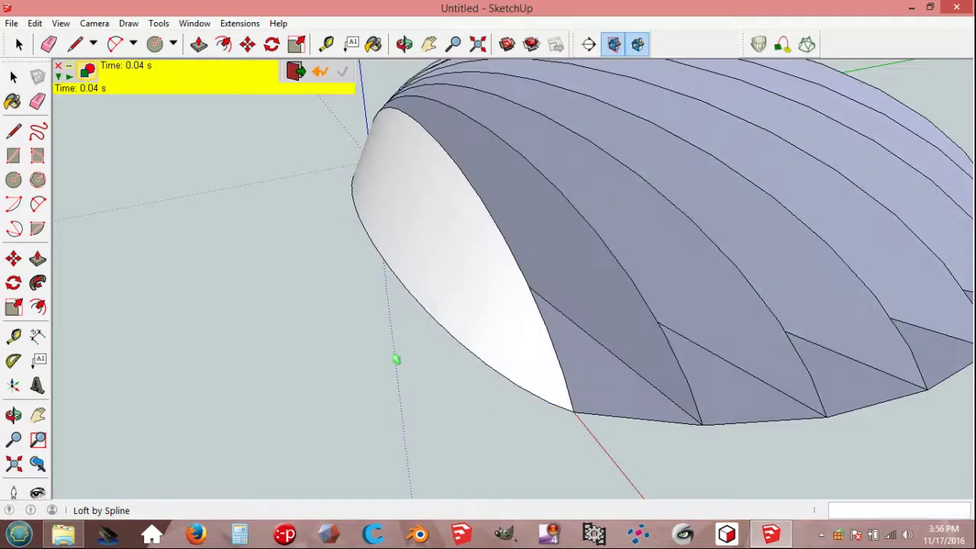
{"action": "middle_click_drag", "start_coordinate": [397, 358], "coordinate": [353, 343]}
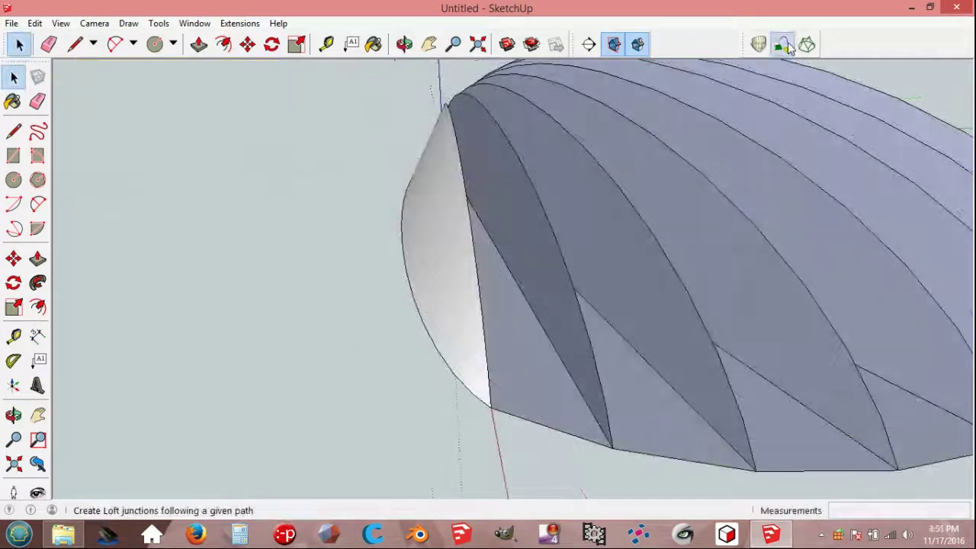
Step: Loft along path using the bottom edge, end cap side and first rib as rails
{"action": "left_click", "coordinate": [782, 44]}
{"action": "left_click", "coordinate": [559, 433]}
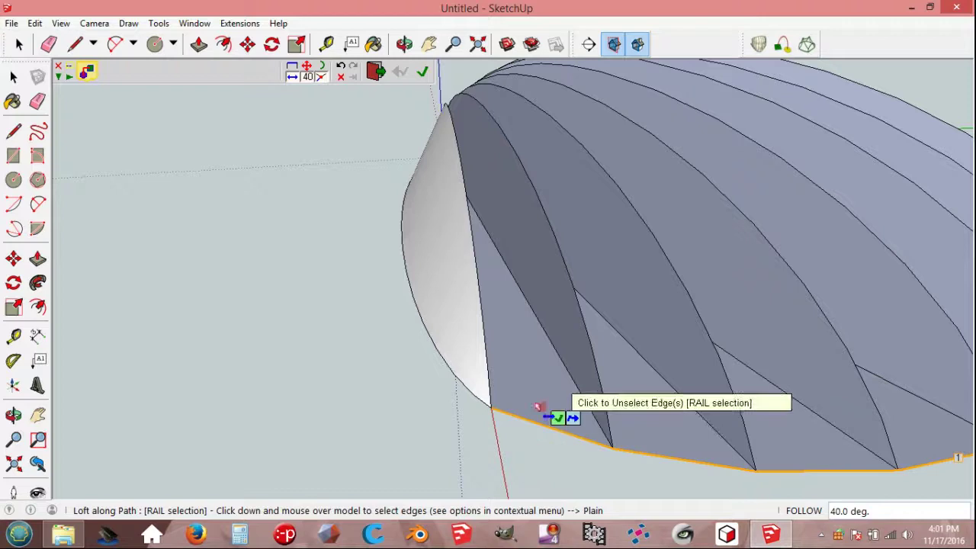
{"action": "left_click", "coordinate": [490, 358]}
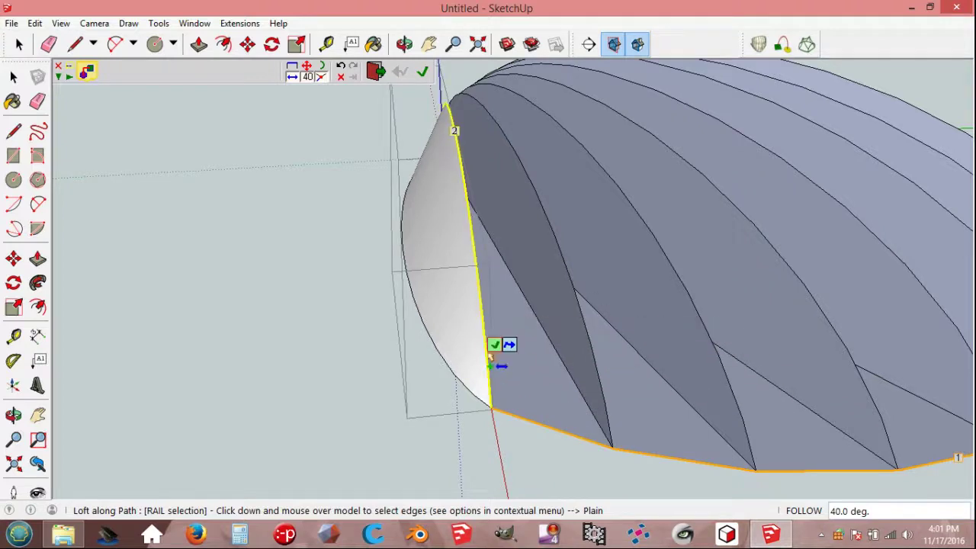
{"action": "left_click", "coordinate": [597, 340]}
{"action": "left_click", "coordinate": [598, 334]}
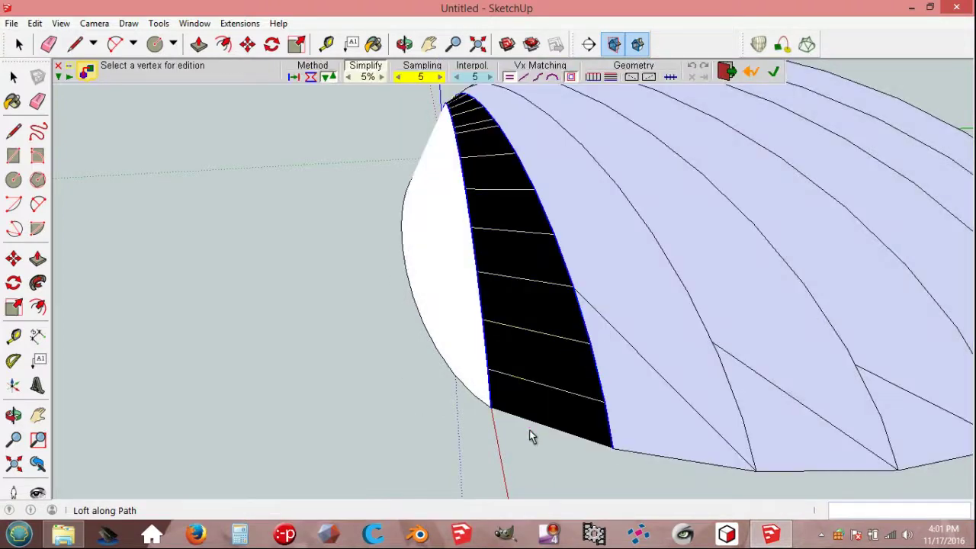
{"action": "key", "text": "Return"}
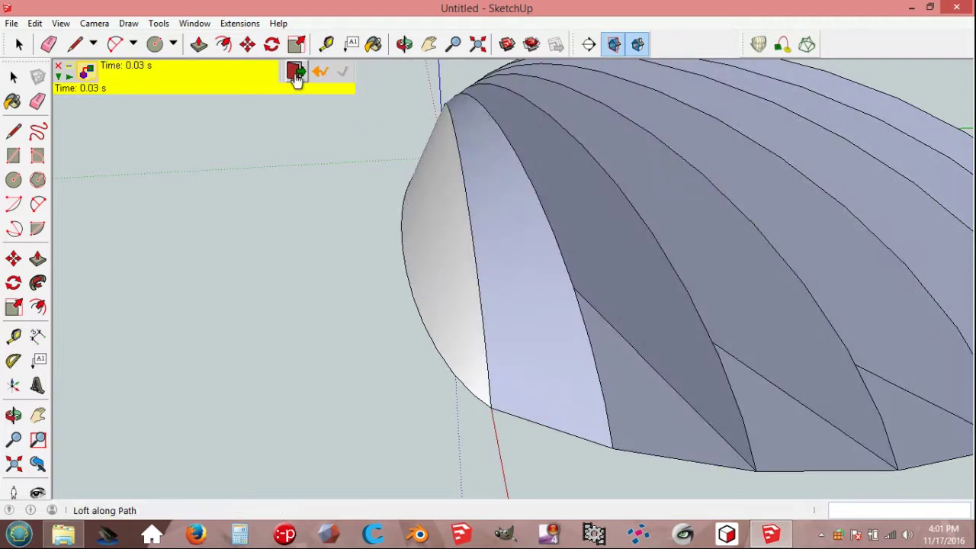
{"action": "left_click", "coordinate": [295, 72]}
Step: Replace the shell's long bottom edge with a straight line between the two blade tips
{"action": "left_click", "coordinate": [648, 454]}
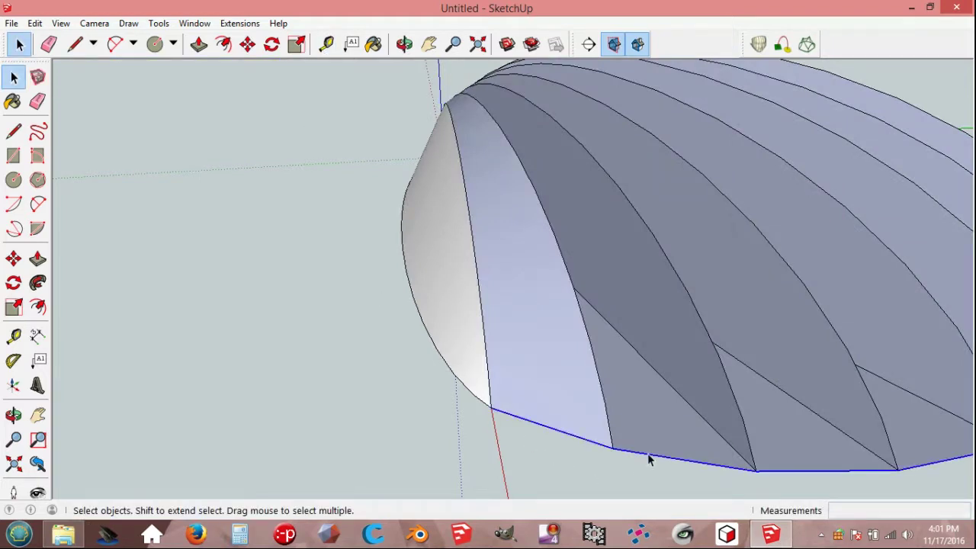
{"action": "key", "text": "Delete"}
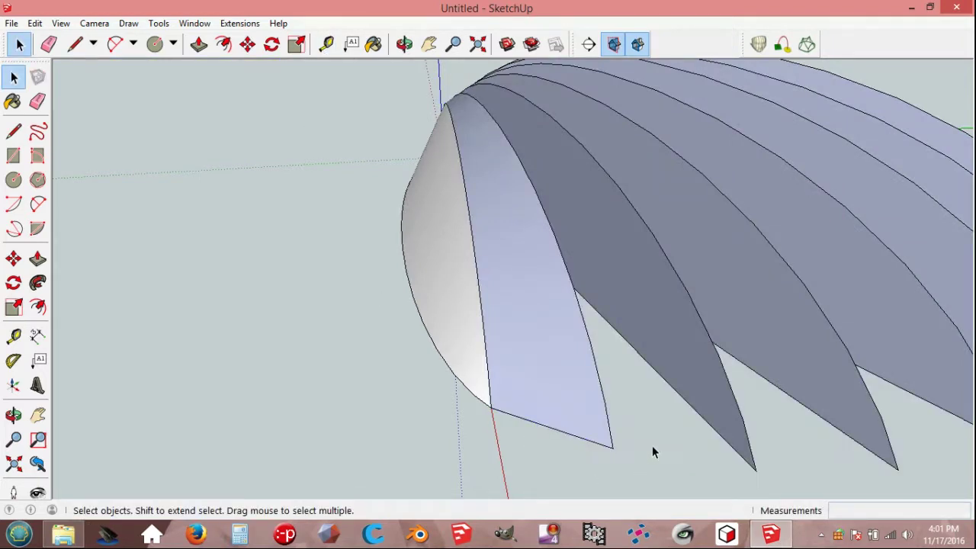
{"action": "key", "text": "l"}
{"action": "left_click", "coordinate": [613, 447]}
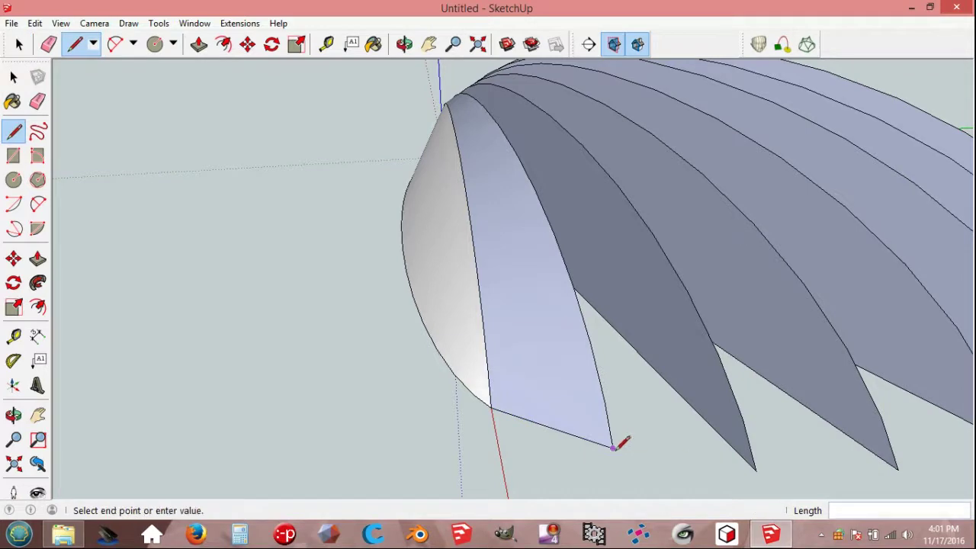
{"action": "left_click", "coordinate": [755, 468]}
{"action": "key", "text": "space"}
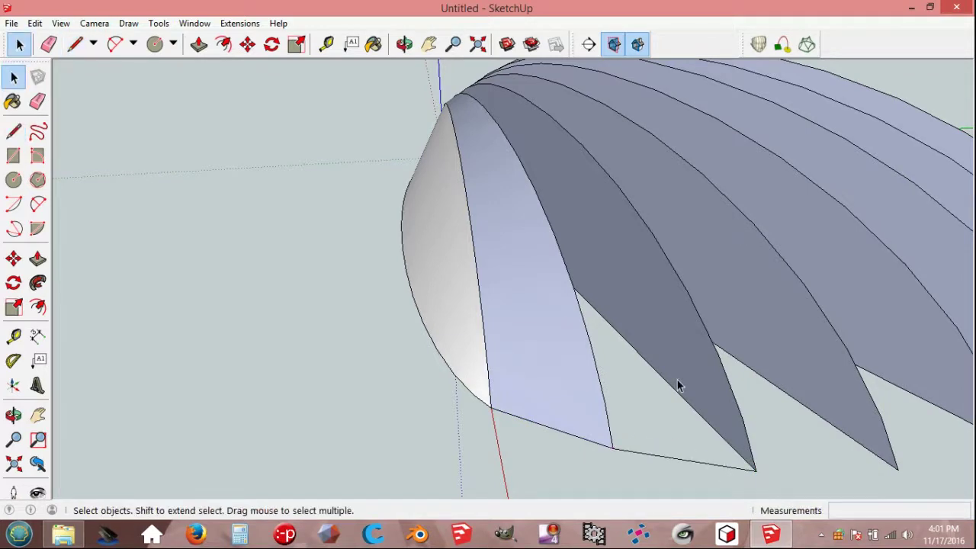
Step: Loft a surface along the new bottom line and the first and next rib edges
{"action": "left_click", "coordinate": [783, 44]}
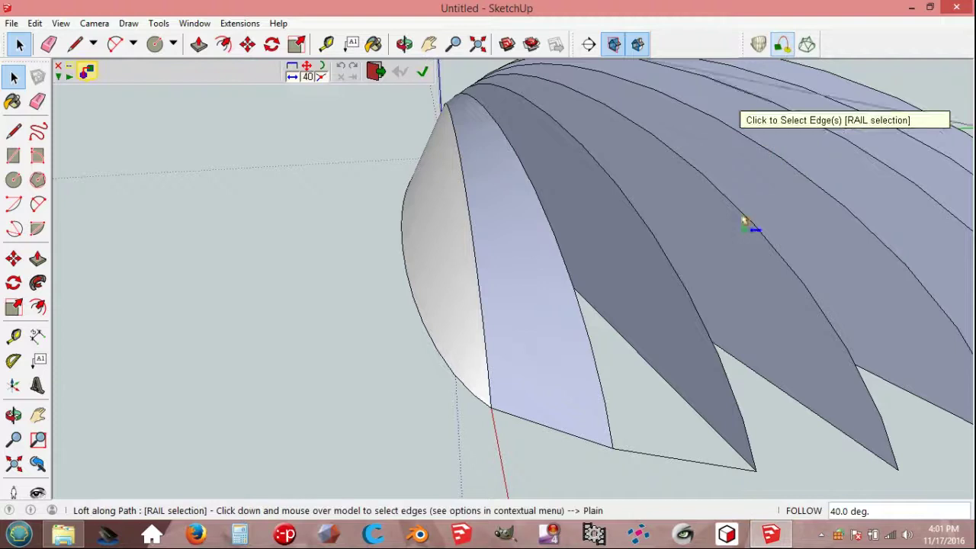
{"action": "left_click", "coordinate": [690, 464]}
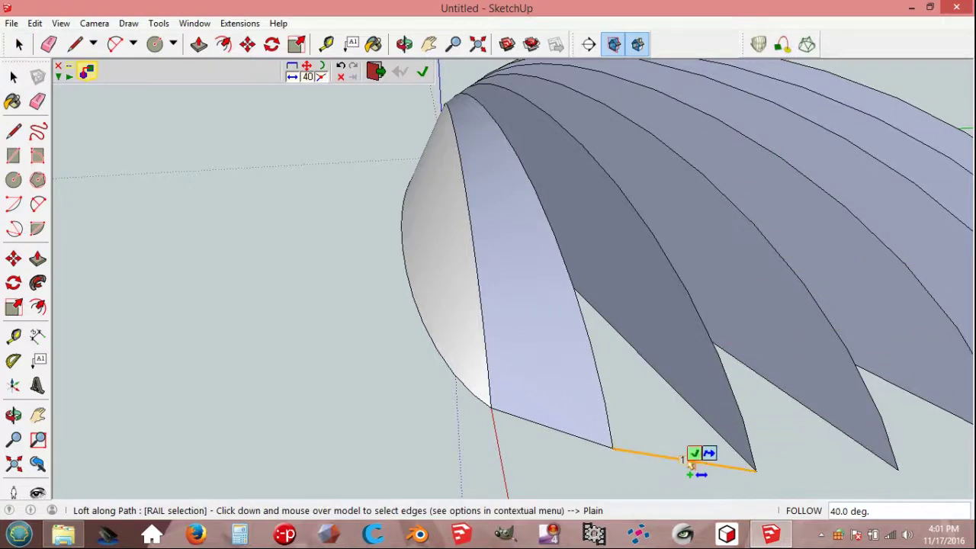
{"action": "left_click", "coordinate": [606, 397]}
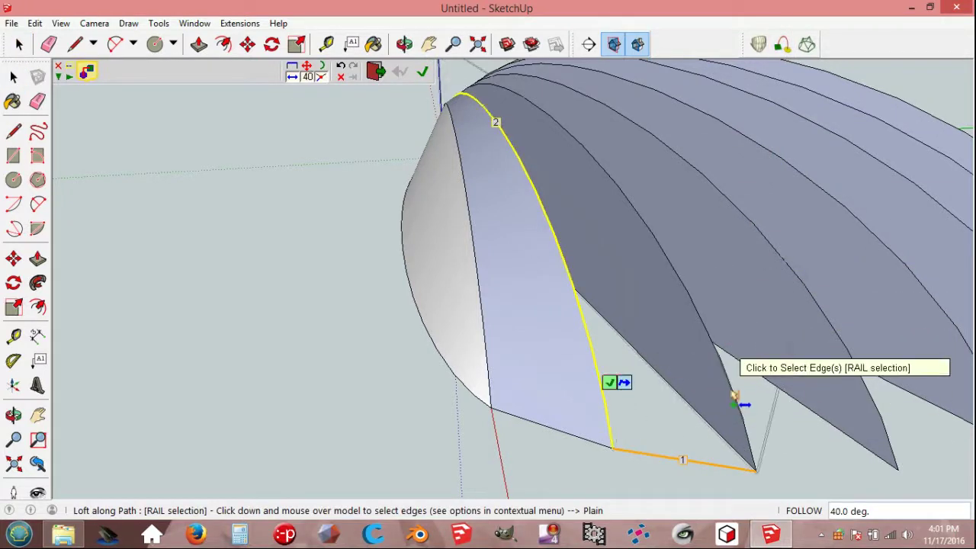
{"action": "left_click", "coordinate": [739, 387]}
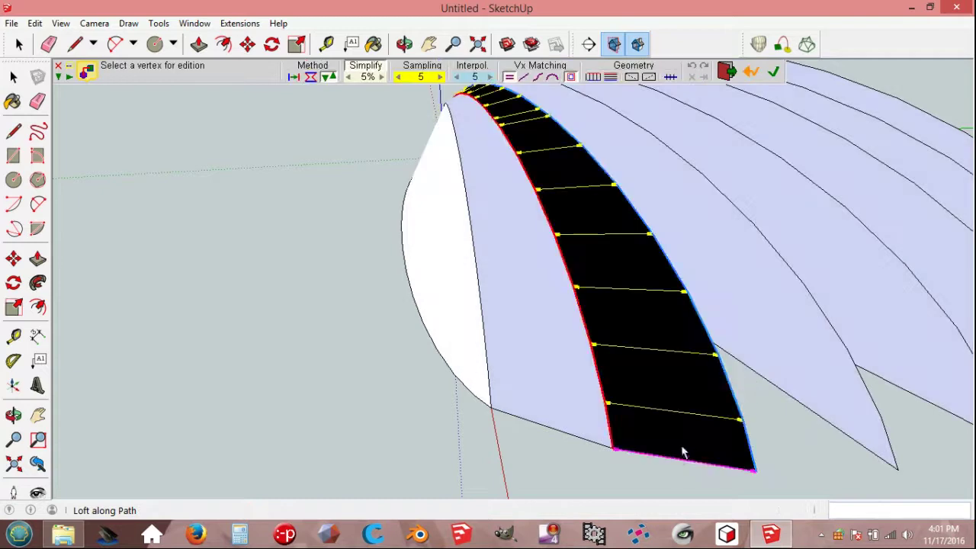
{"action": "left_click", "coordinate": [668, 478]}
{"action": "middle_click_drag", "start_coordinate": [654, 467], "coordinate": [432, 433]}
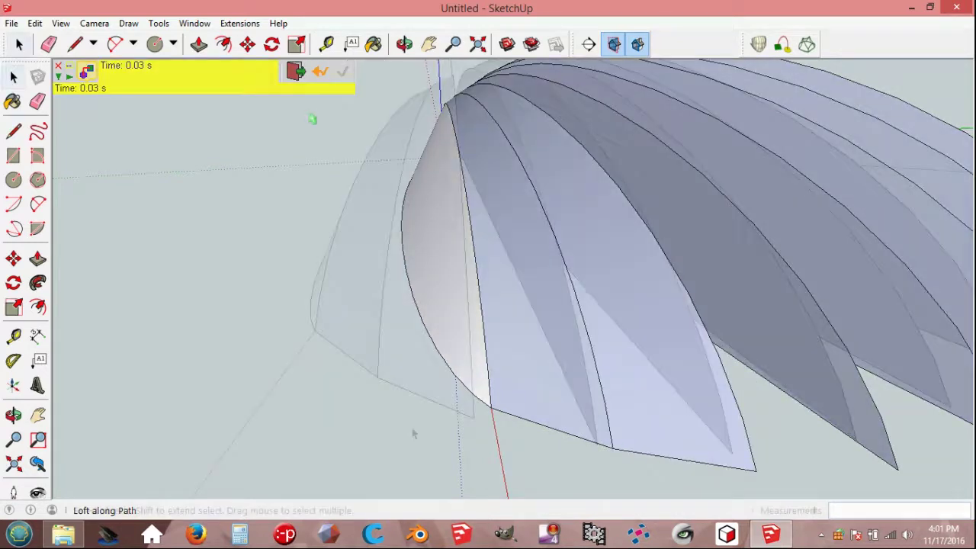
{"action": "key", "text": "space"}
Step: Draw a closing edge to the blade tip and loft a strip along the bottom, vertical and blade edges
{"action": "key", "text": "l"}
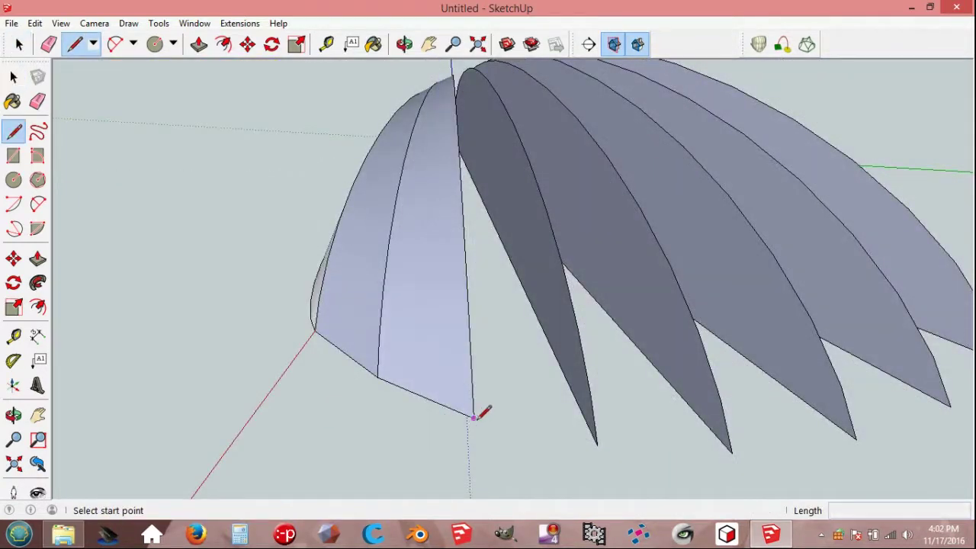
{"action": "left_click", "coordinate": [473, 418]}
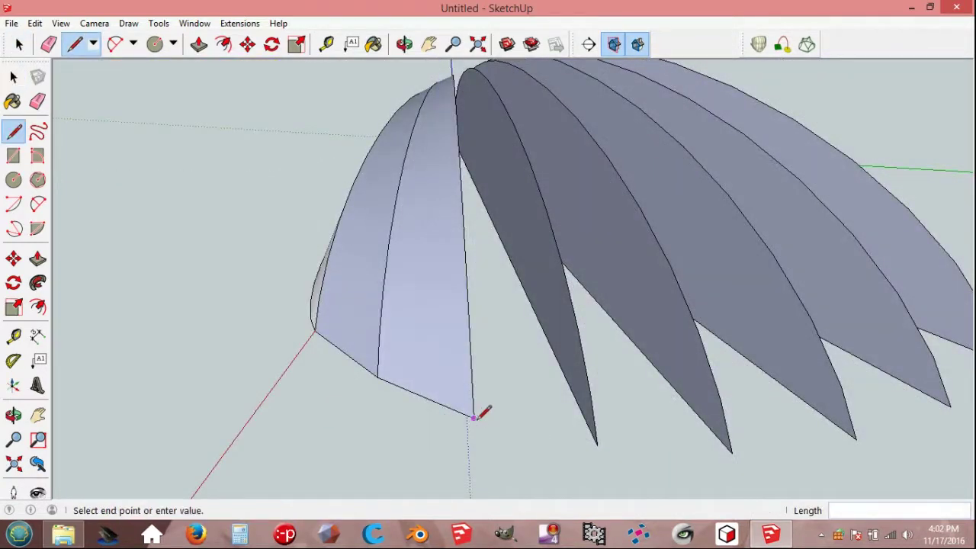
{"action": "left_click", "coordinate": [597, 443]}
{"action": "key", "text": "space"}
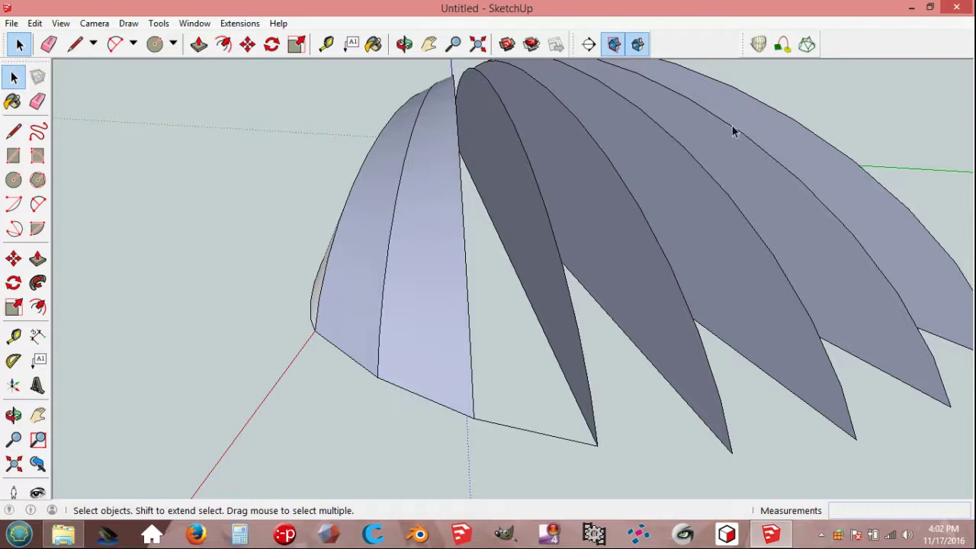
{"action": "left_click", "coordinate": [779, 46]}
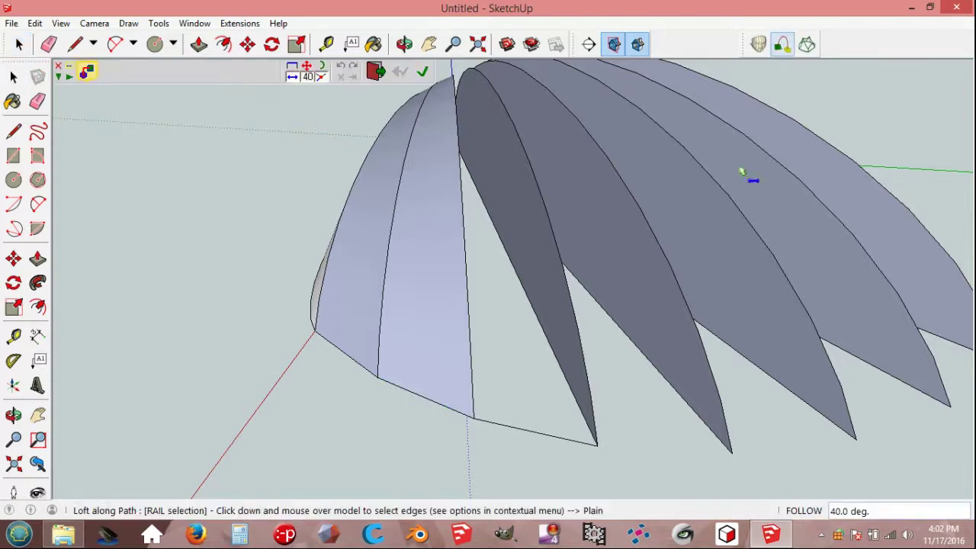
{"action": "left_click", "coordinate": [551, 440]}
{"action": "left_click", "coordinate": [469, 347]}
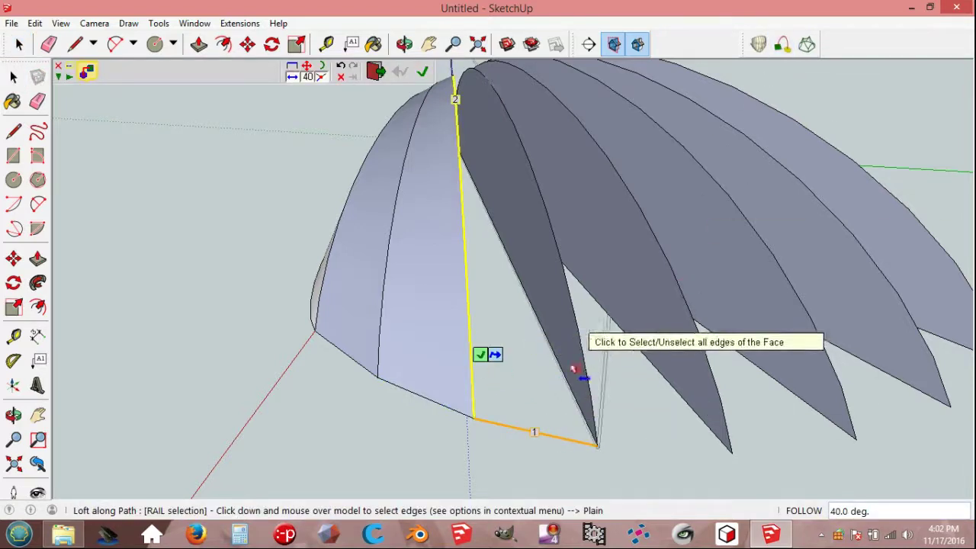
{"action": "left_click", "coordinate": [586, 340]}
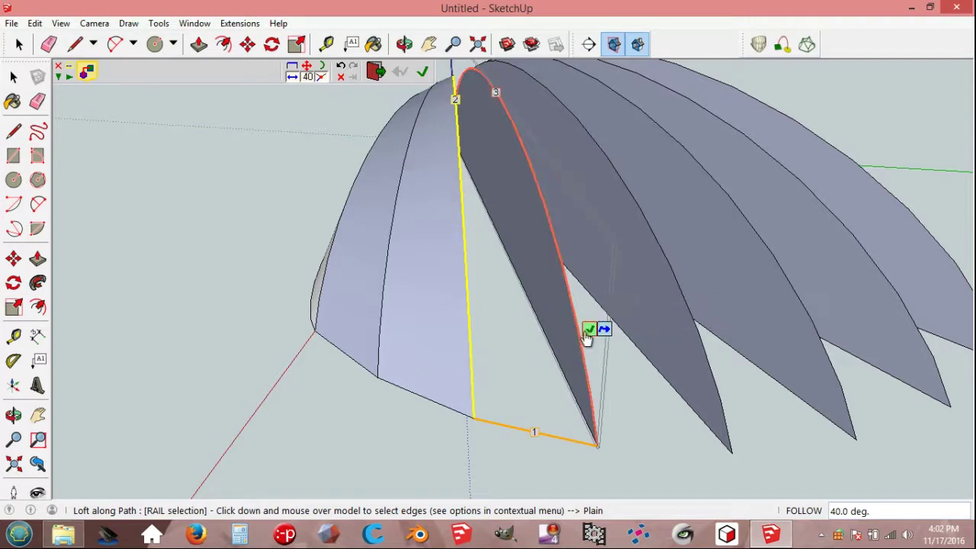
{"action": "left_click", "coordinate": [586, 329]}
{"action": "left_click", "coordinate": [556, 465]}
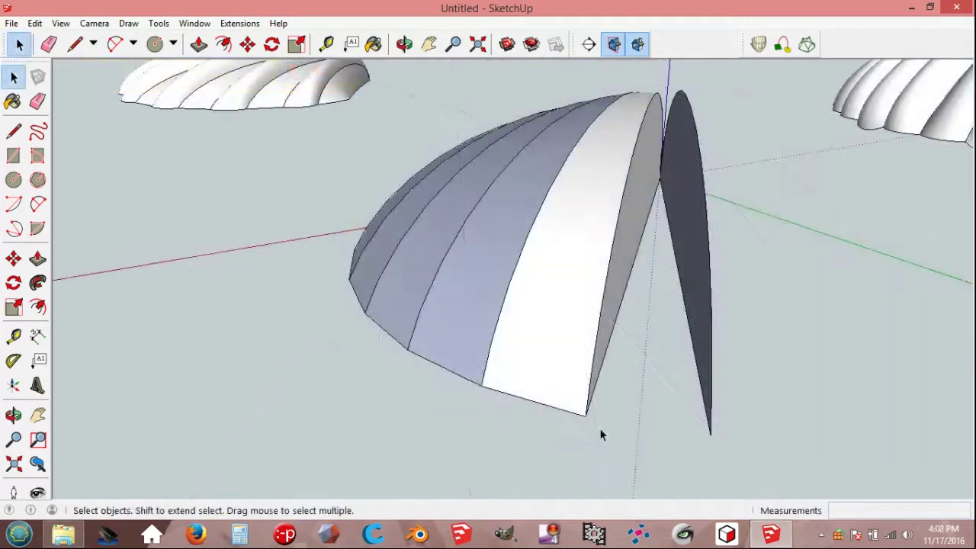
Step: Draw another bottom edge and loft a strip between the dark blade and the grey strip
{"action": "key", "text": "l"}
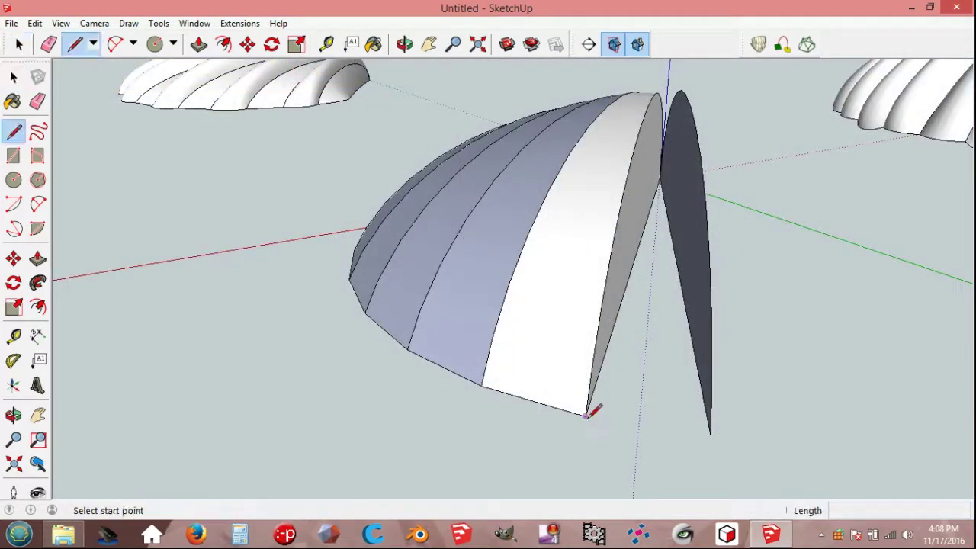
{"action": "left_click", "coordinate": [585, 415]}
{"action": "left_click", "coordinate": [710, 433]}
{"action": "key", "text": "space"}
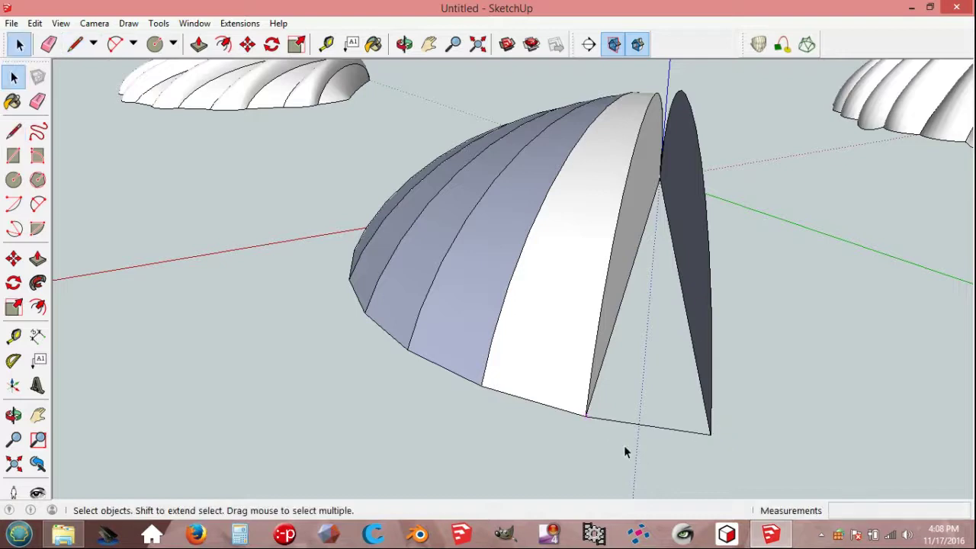
{"action": "left_click", "coordinate": [564, 410]}
{"action": "left_click", "coordinate": [781, 44]}
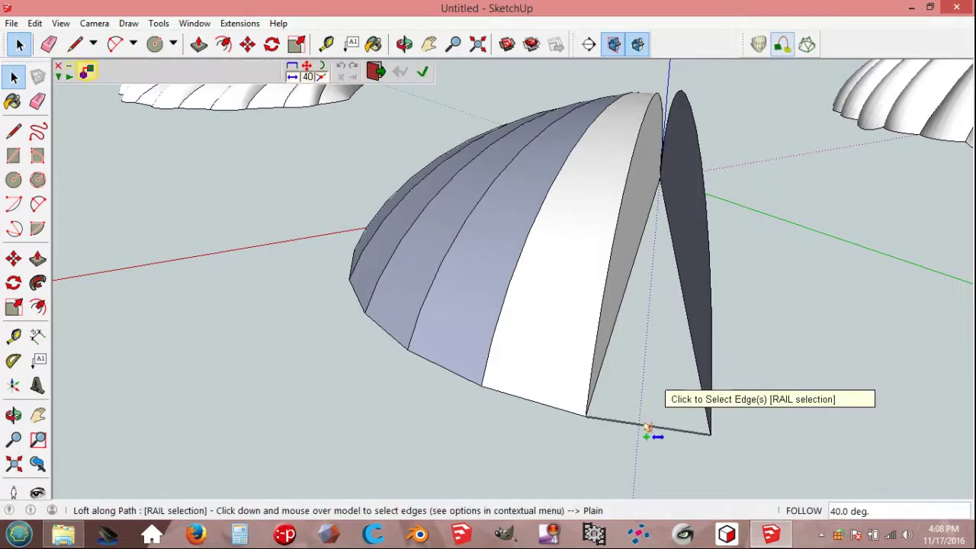
{"action": "left_click", "coordinate": [647, 428]}
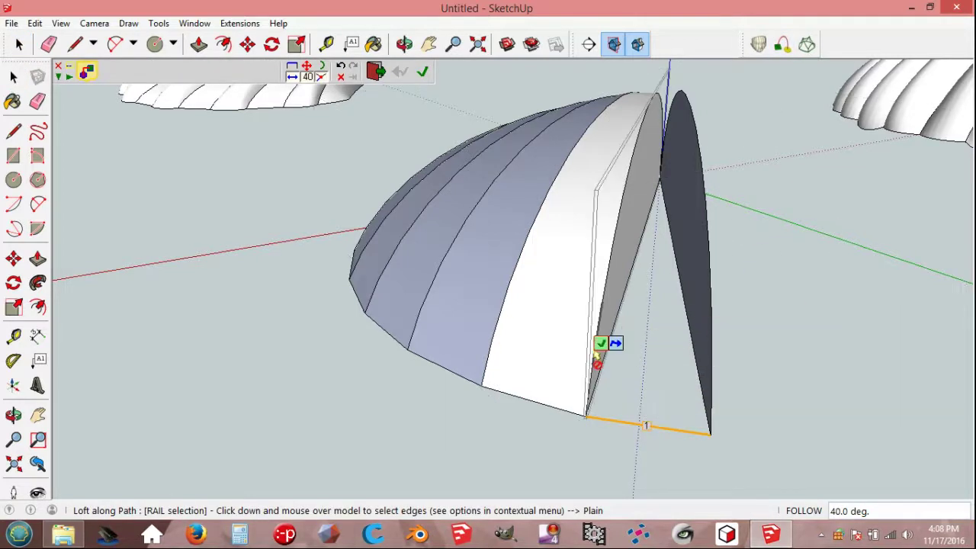
{"action": "left_click", "coordinate": [714, 360]}
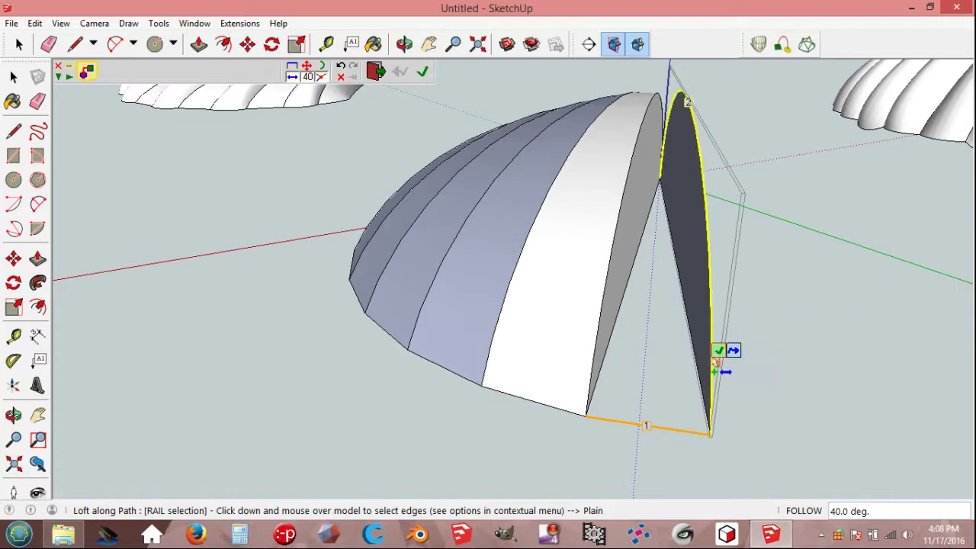
{"action": "left_click", "coordinate": [602, 335]}
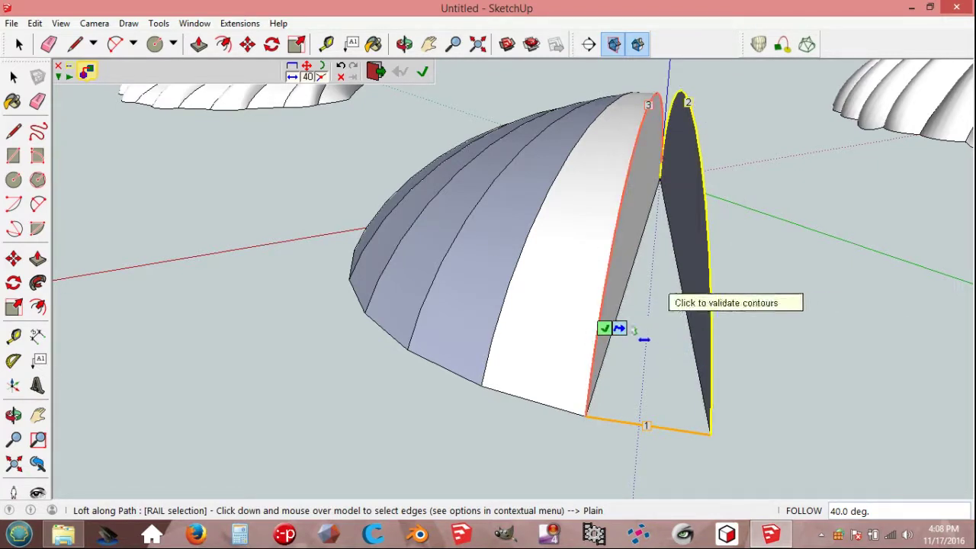
{"action": "left_click", "coordinate": [608, 332]}
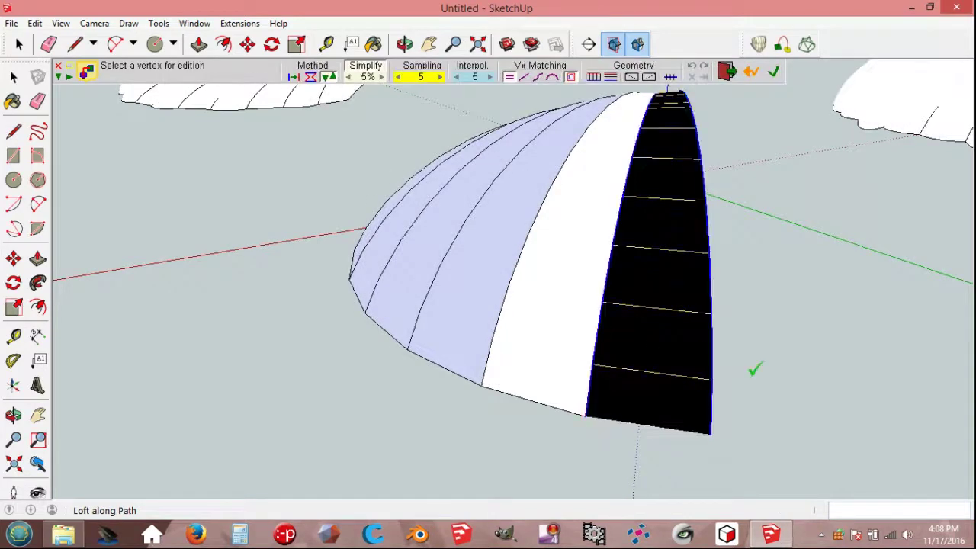
{"action": "left_click", "coordinate": [752, 369]}
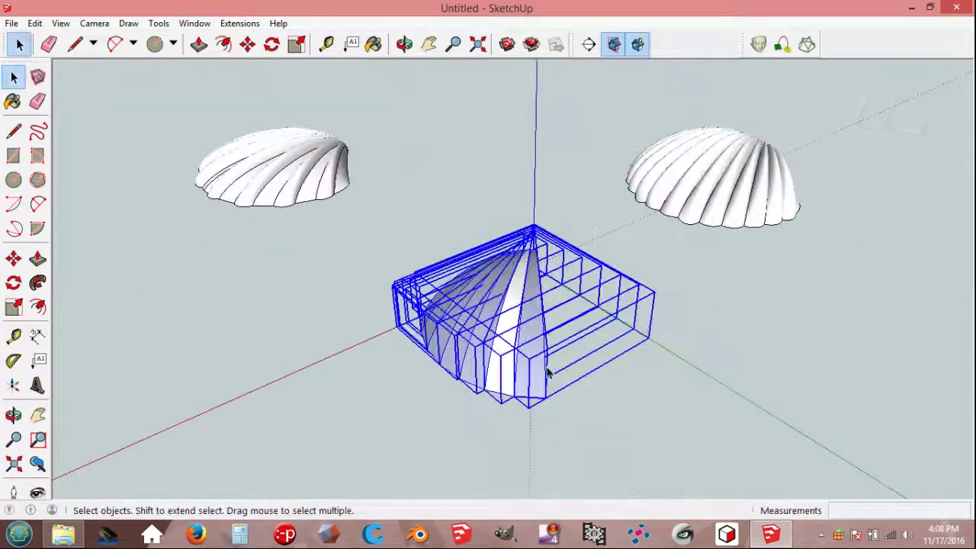
Step: Explode the lofted shell group into loose faces
{"action": "right_click", "coordinate": [511, 333]}
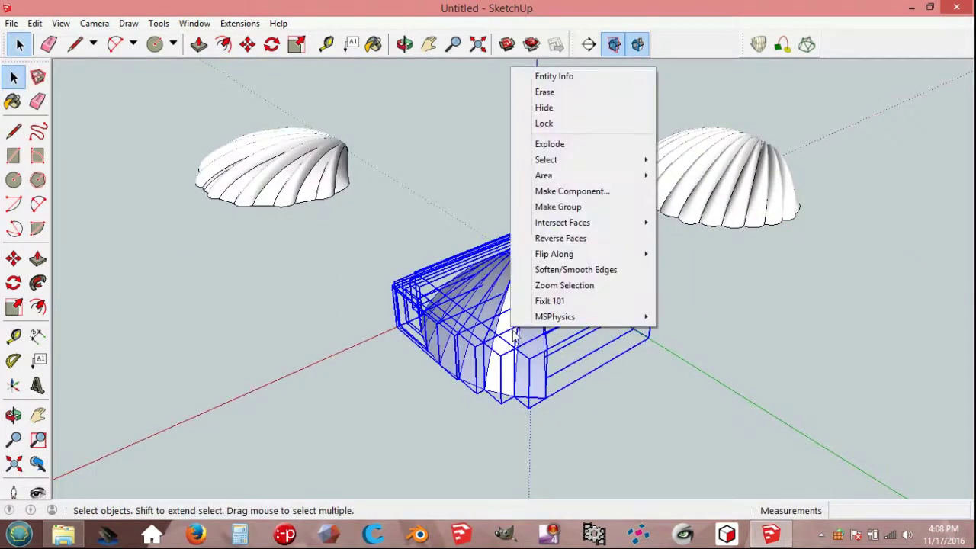
{"action": "left_click", "coordinate": [548, 145]}
{"action": "left_click", "coordinate": [469, 412]}
{"action": "mouse_move", "coordinate": [469, 411]}
{"action": "middle_mouse_down"}
{"action": "mouse_move", "coordinate": [557, 388]}
{"action": "mouse_move", "coordinate": [658, 392]}
{"action": "mouse_move", "coordinate": [654, 364]}
{"action": "middle_mouse_up"}
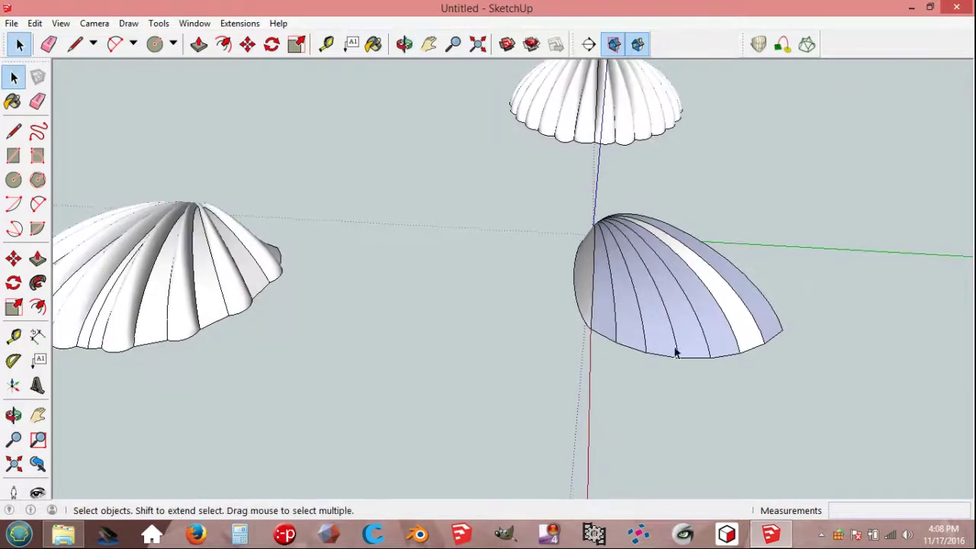
Step: Reverse the faces of the one strip that faces the wrong way
{"action": "left_click", "coordinate": [717, 292]}
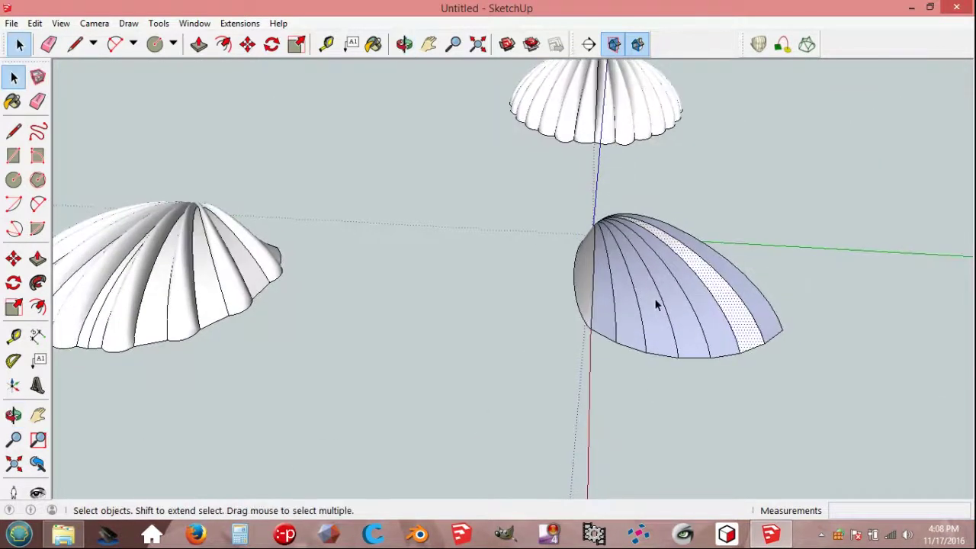
{"action": "right_click", "coordinate": [584, 273]}
{"action": "left_click", "coordinate": [637, 429]}
{"action": "mouse_move", "coordinate": [771, 384]}
{"action": "middle_mouse_down"}
{"action": "mouse_move", "coordinate": [587, 395]}
{"action": "mouse_move", "coordinate": [505, 433]}
{"action": "middle_mouse_up"}
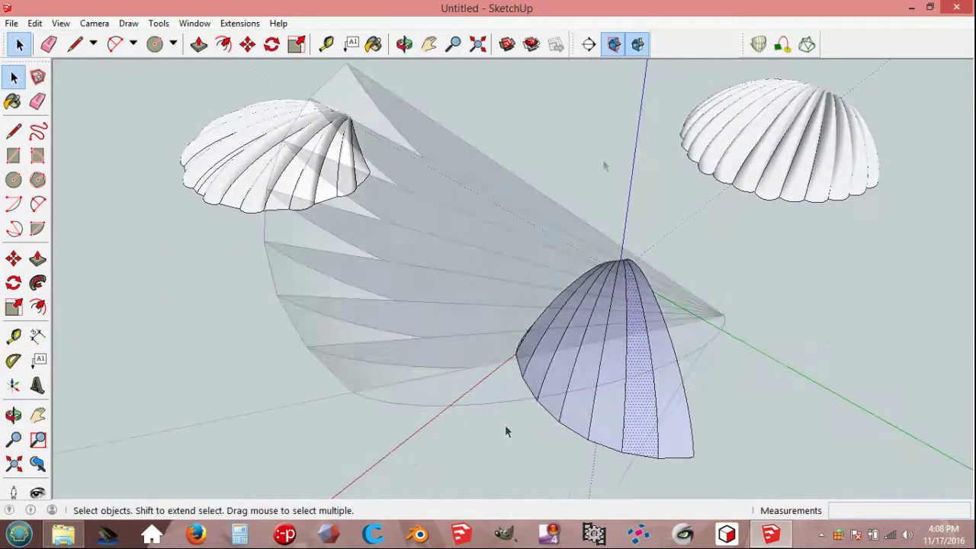
{"action": "key", "text": "e"}
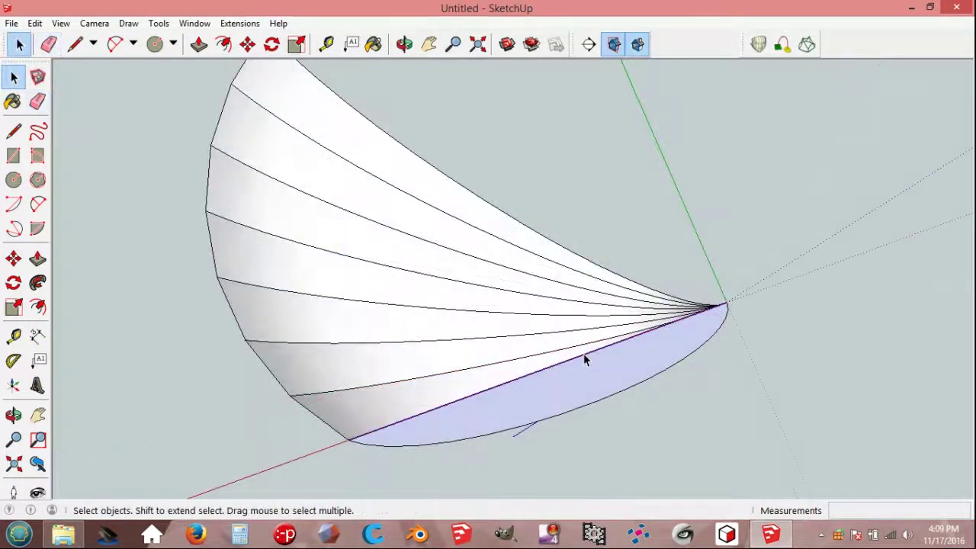
Step: Window-select every face and edge of the shell half and make it a group
{"action": "key", "text": "Escape"}
{"action": "mouse_move", "coordinate": [655, 397]}
{"action": "middle_mouse_down"}
{"action": "mouse_move", "coordinate": [635, 351]}
{"action": "mouse_move", "coordinate": [633, 369]}
{"action": "mouse_move", "coordinate": [440, 273]}
{"action": "middle_mouse_up"}
{"action": "left_click_drag", "start_coordinate": [323, 123], "coordinate": [731, 425]}
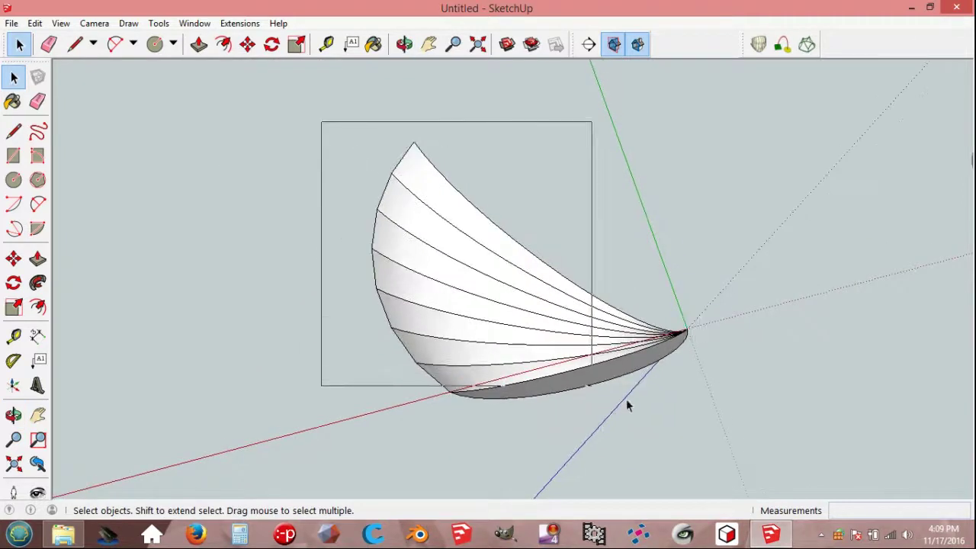
{"action": "right_click", "coordinate": [578, 333]}
{"action": "left_click", "coordinate": [621, 174]}
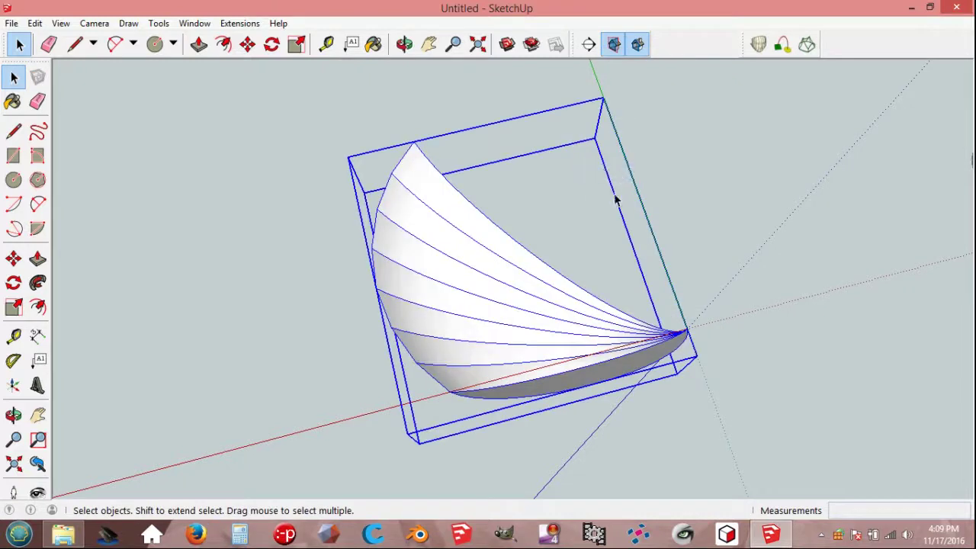
{"action": "middle_click_drag", "start_coordinate": [616, 201], "coordinate": [588, 127]}
{"action": "scroll", "coordinate": [582, 283], "scroll_direction": "up", "scroll_amount": 3}
Step: Start rotating the group about the arc's end, cancel, and reselect the shell group
{"action": "key", "text": "q"}
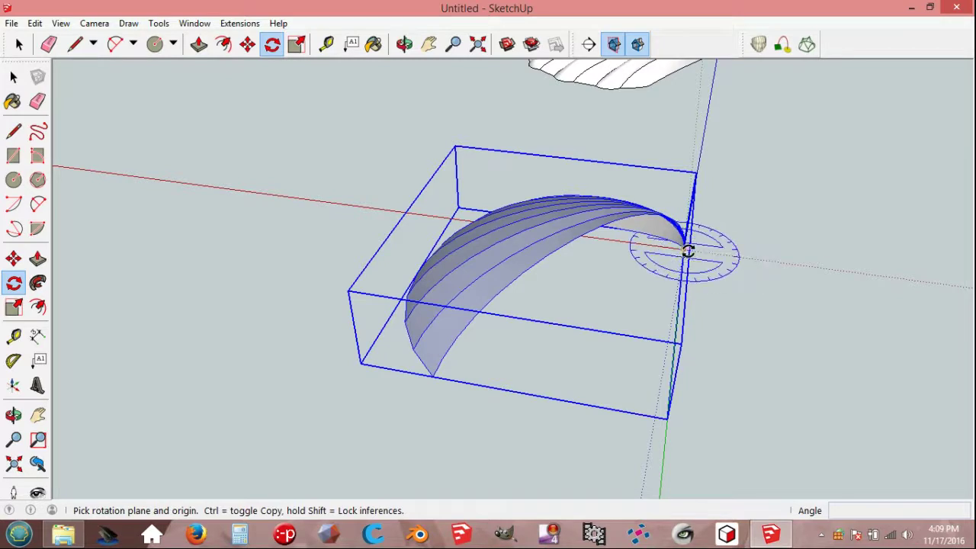
{"action": "left_click", "coordinate": [687, 249]}
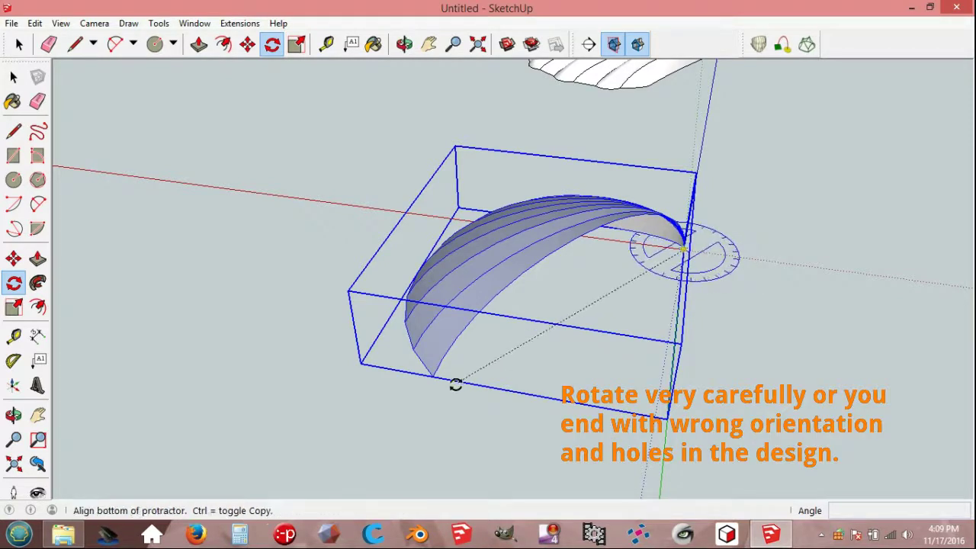
{"action": "scroll", "coordinate": [455, 384], "scroll_direction": "up", "scroll_amount": 5}
{"action": "scroll", "coordinate": [433, 387], "scroll_direction": "up", "scroll_amount": 5}
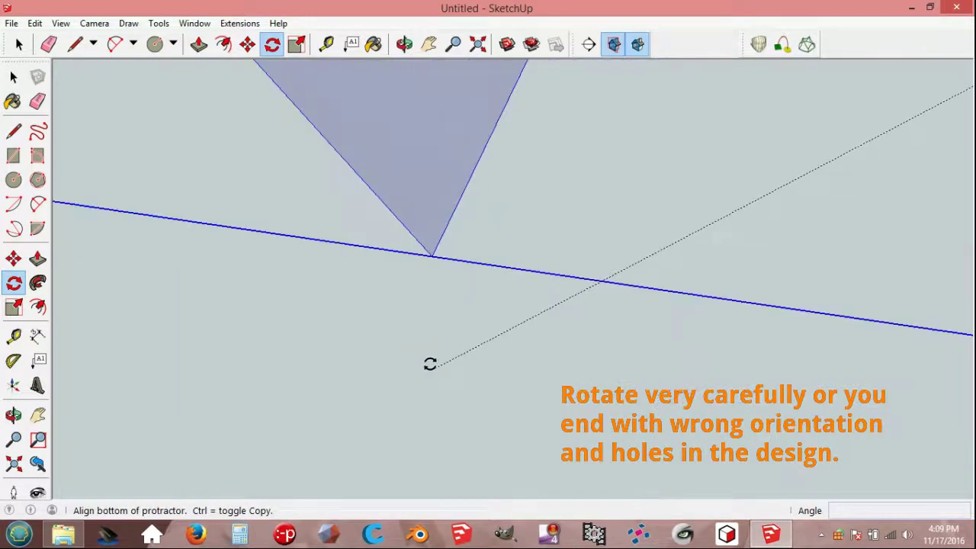
{"action": "left_click", "coordinate": [432, 256]}
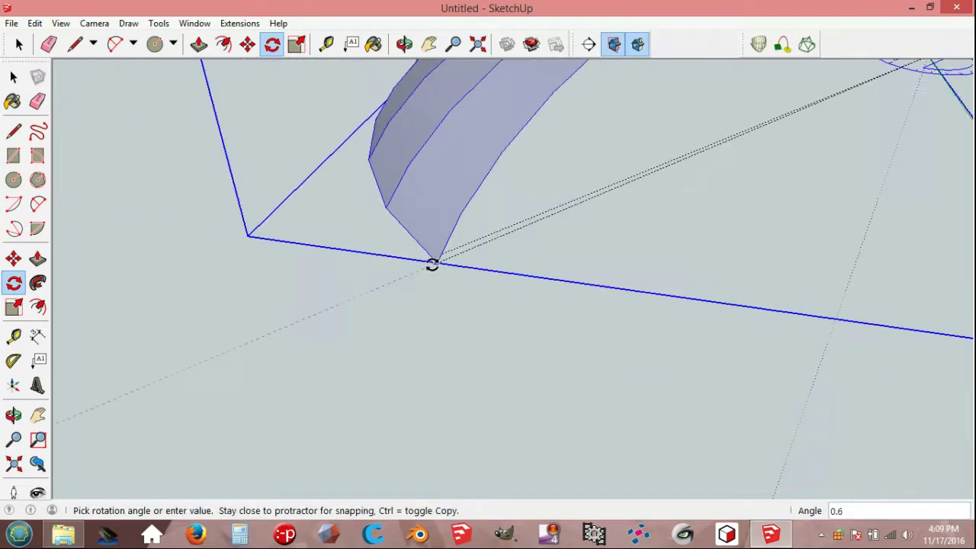
{"action": "scroll", "coordinate": [432, 264], "scroll_direction": "down", "scroll_amount": 5}
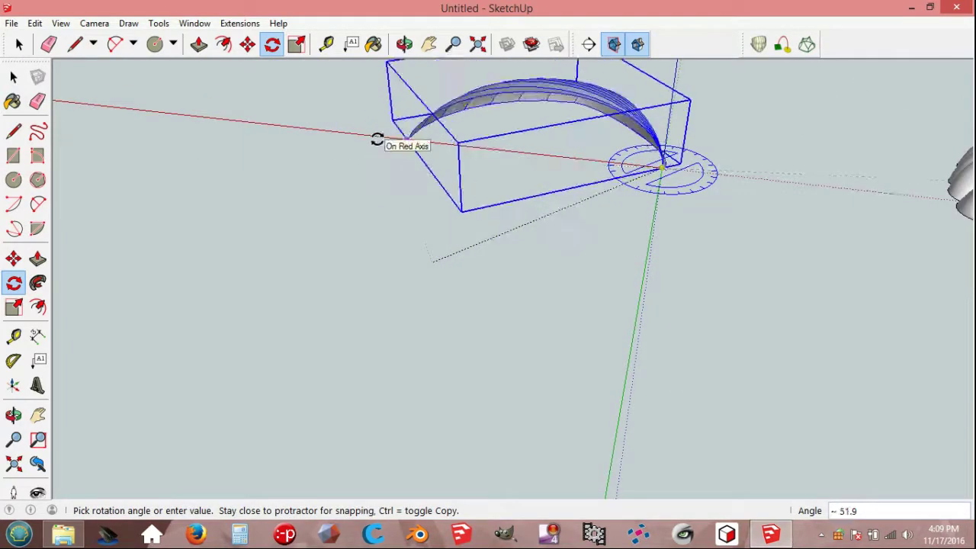
{"action": "key", "text": "space"}
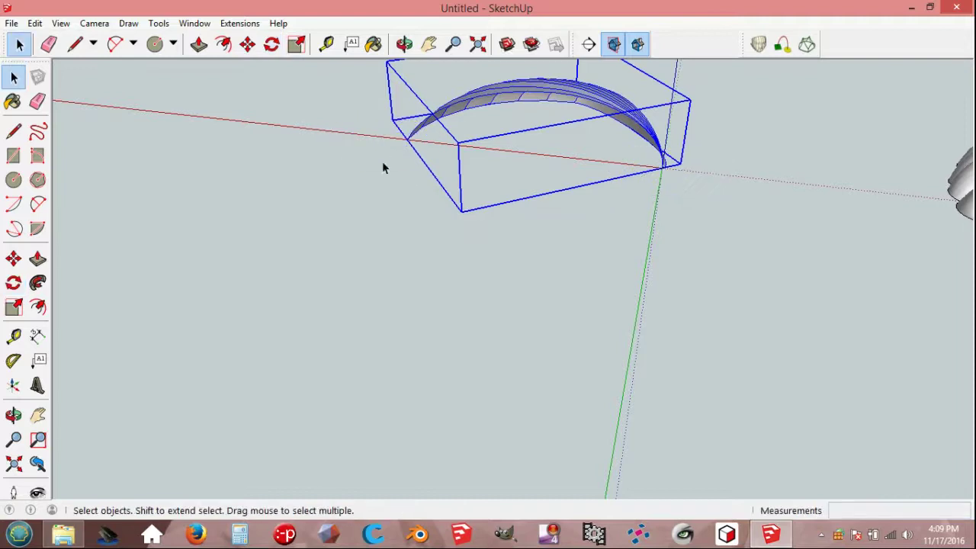
{"action": "left_click_drag", "start_coordinate": [374, 124], "coordinate": [719, 427]}
{"action": "right_click", "coordinate": [537, 265]}
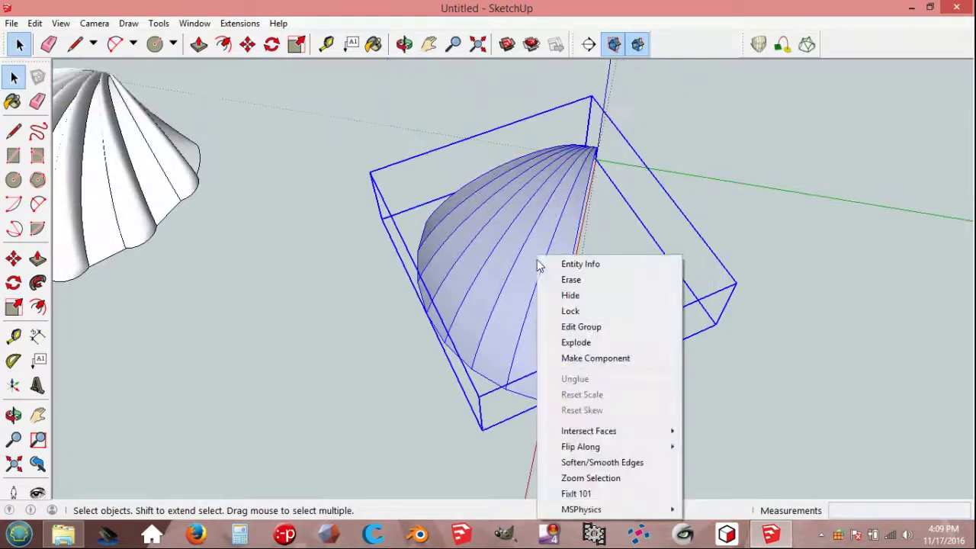
Step: Explode the half-dome group, reselect all its faces and edges, and regroup them
{"action": "left_click", "coordinate": [582, 342]}
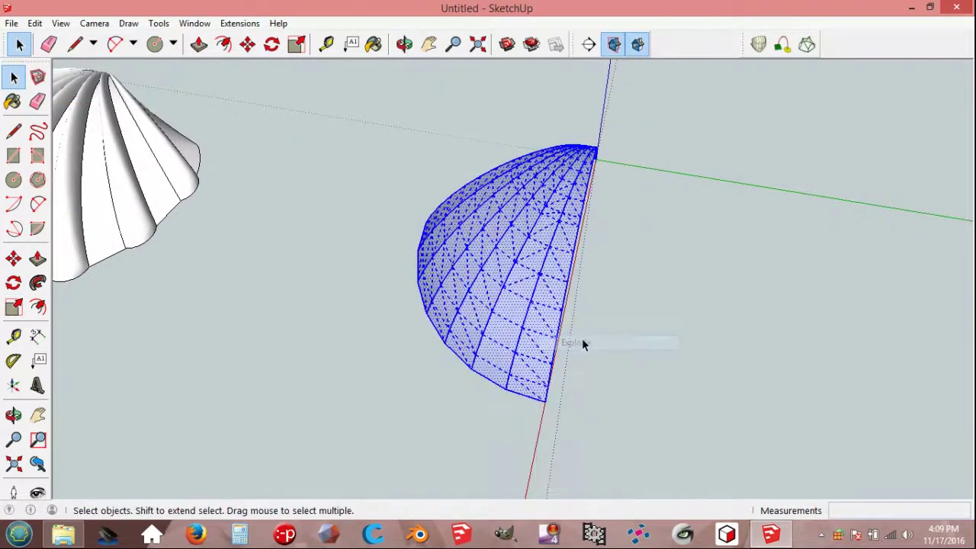
{"action": "left_click", "coordinate": [633, 365]}
{"action": "left_click_drag", "start_coordinate": [375, 103], "coordinate": [671, 418]}
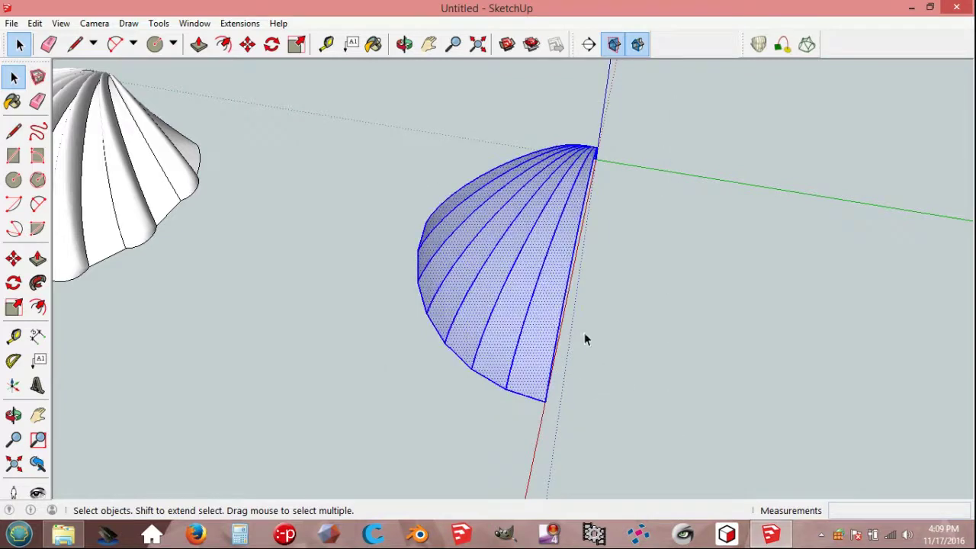
{"action": "right_click", "coordinate": [550, 238]}
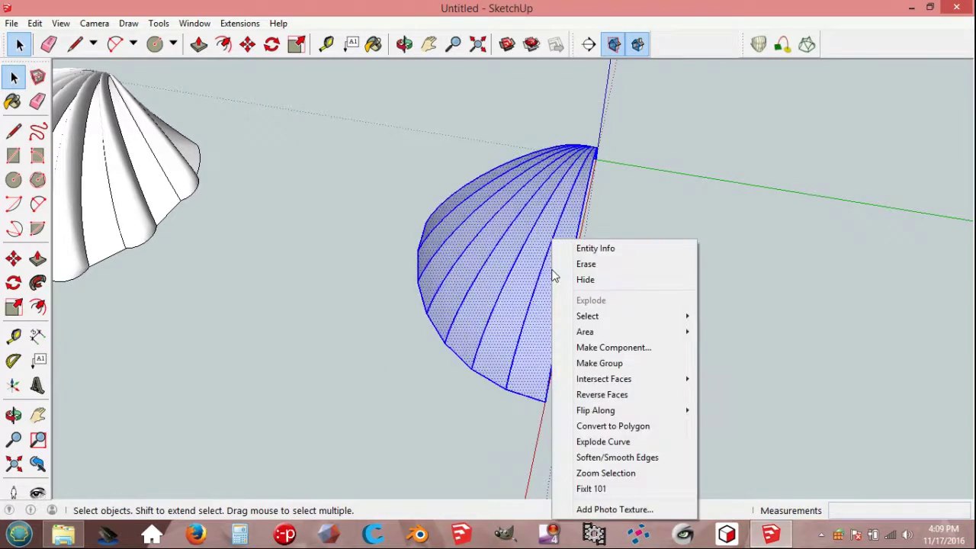
{"action": "left_click", "coordinate": [591, 363]}
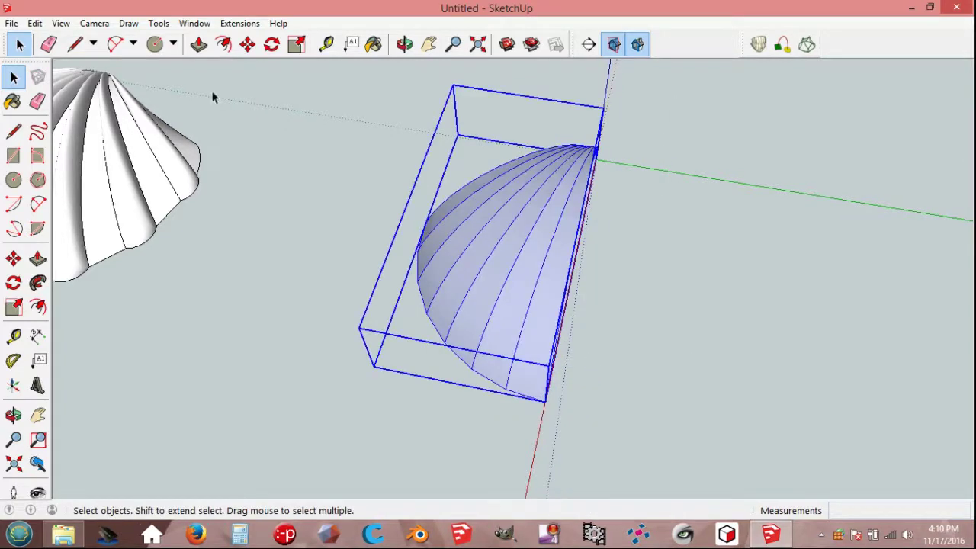
Step: Paste a copy of the half-dome in place and mirror it by scaling -1 along green
{"action": "left_click", "coordinate": [36, 23]}
{"action": "left_click", "coordinate": [69, 92]}
{"action": "left_click", "coordinate": [35, 23]}
{"action": "left_click", "coordinate": [76, 125]}
{"action": "key", "text": "s"}
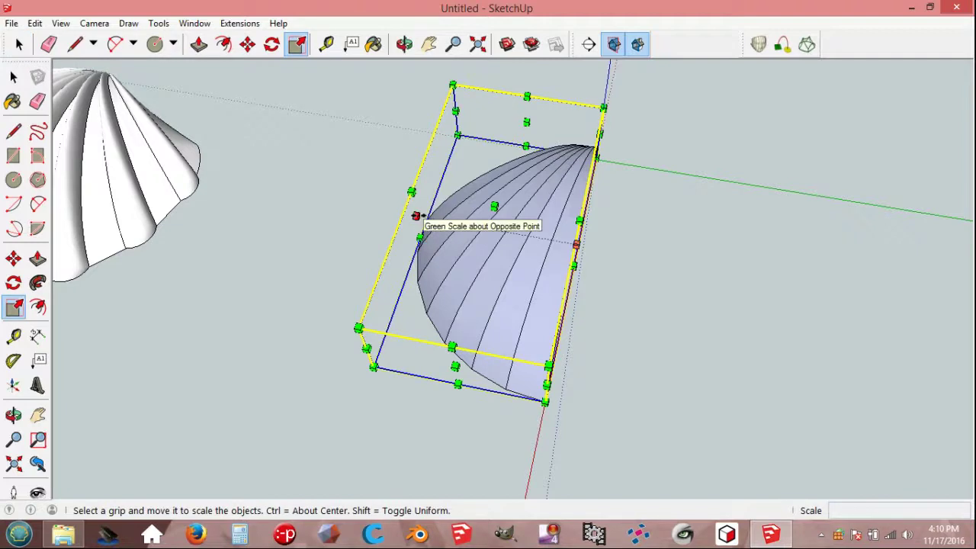
{"action": "left_click_drag", "start_coordinate": [416, 216], "coordinate": [739, 263]}
{"action": "key", "text": "space"}
{"action": "left_click", "coordinate": [772, 274]}
Step: Select the completed dome made of both halves
{"action": "mouse_move", "coordinate": [605, 352]}
{"action": "middle_mouse_down"}
{"action": "mouse_move", "coordinate": [636, 312]}
{"action": "mouse_move", "coordinate": [386, 264]}
{"action": "middle_mouse_up"}
{"action": "left_click_drag", "start_coordinate": [371, 196], "coordinate": [689, 446]}
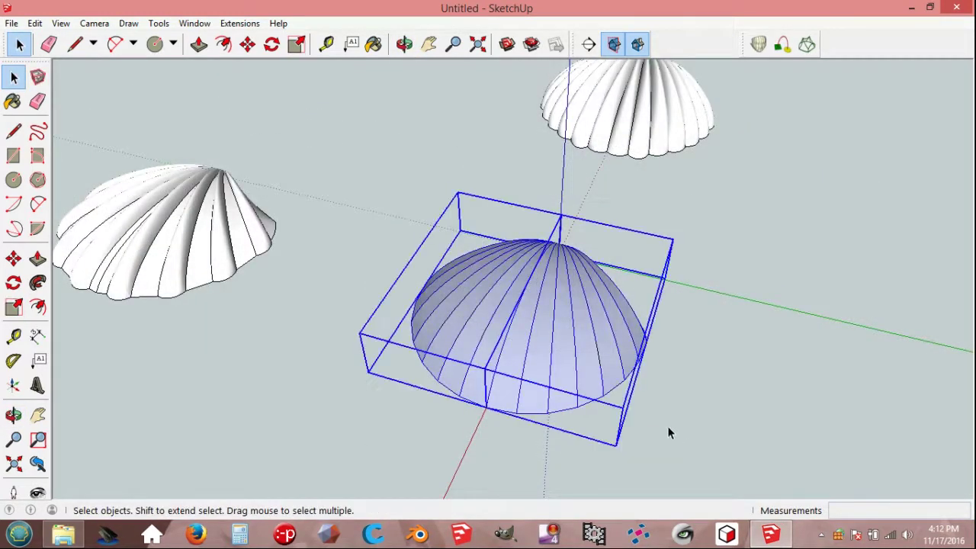
{"action": "right_click", "coordinate": [593, 344]}
Step: Explode the dome group and regroup all its faces as a single group
{"action": "left_click", "coordinate": [642, 160]}
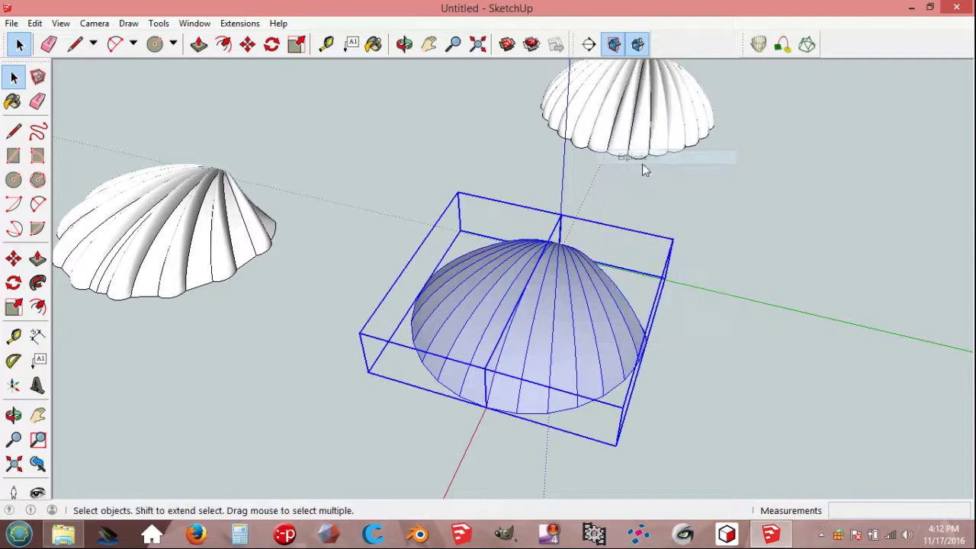
{"action": "left_click", "coordinate": [681, 306]}
{"action": "left_click_drag", "start_coordinate": [371, 207], "coordinate": [689, 434]}
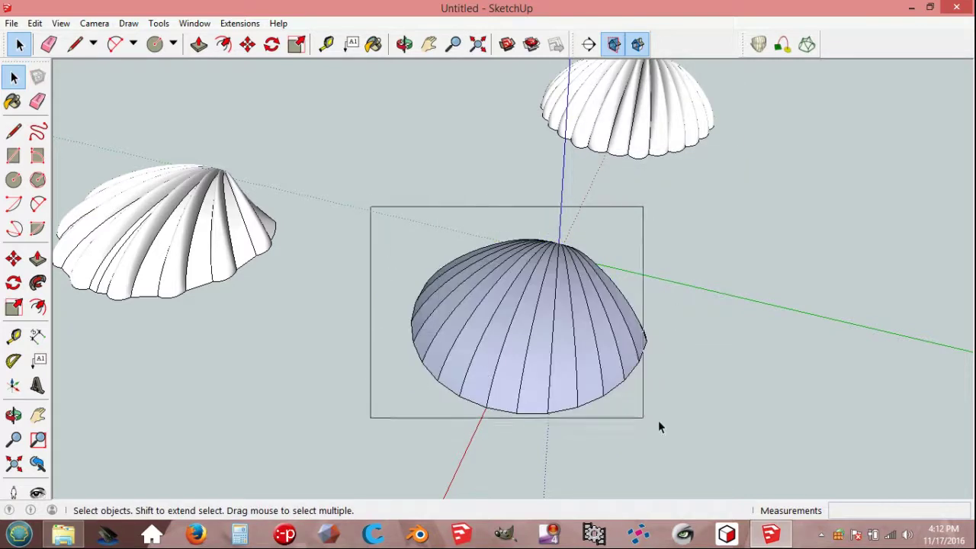
{"action": "right_click", "coordinate": [584, 320]}
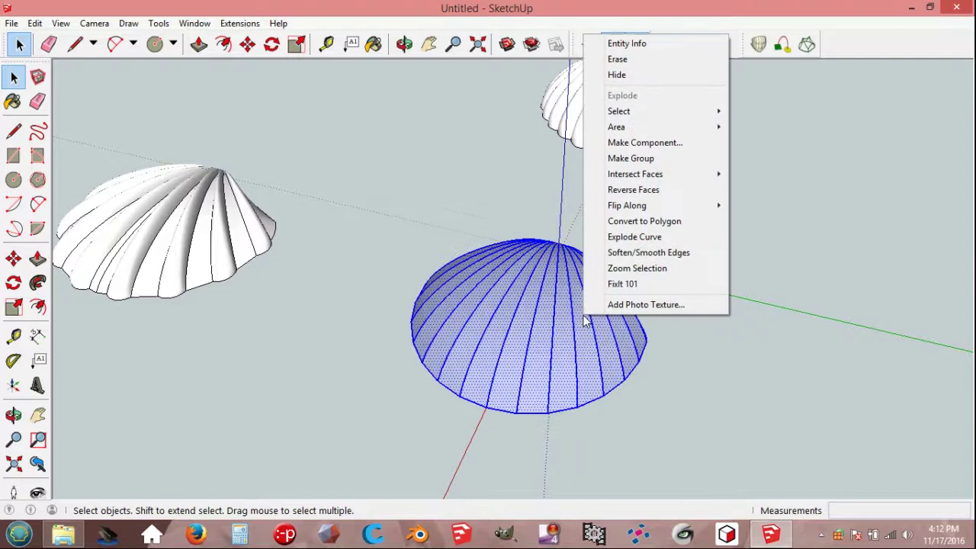
{"action": "left_click", "coordinate": [636, 161]}
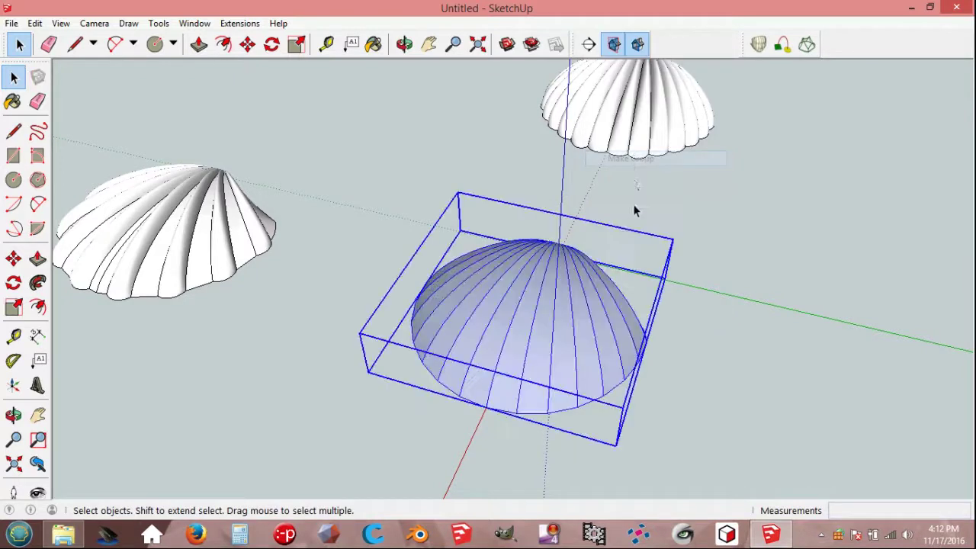
Step: Flip the dome group along its blue axis into an upturned bowl
{"action": "middle_click_drag", "start_coordinate": [710, 366], "coordinate": [560, 298]}
{"action": "right_click", "coordinate": [504, 276]}
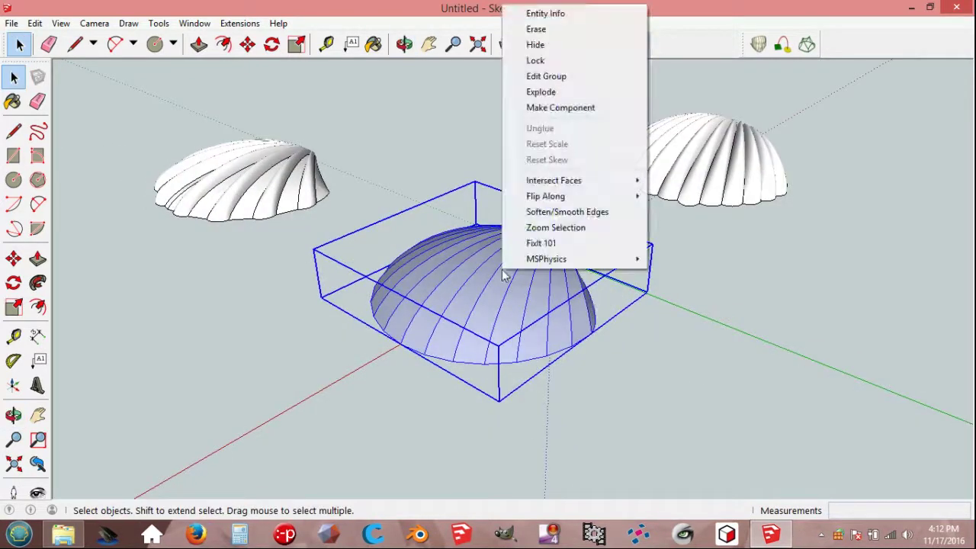
{"action": "mouse_move", "coordinate": [545, 196]}
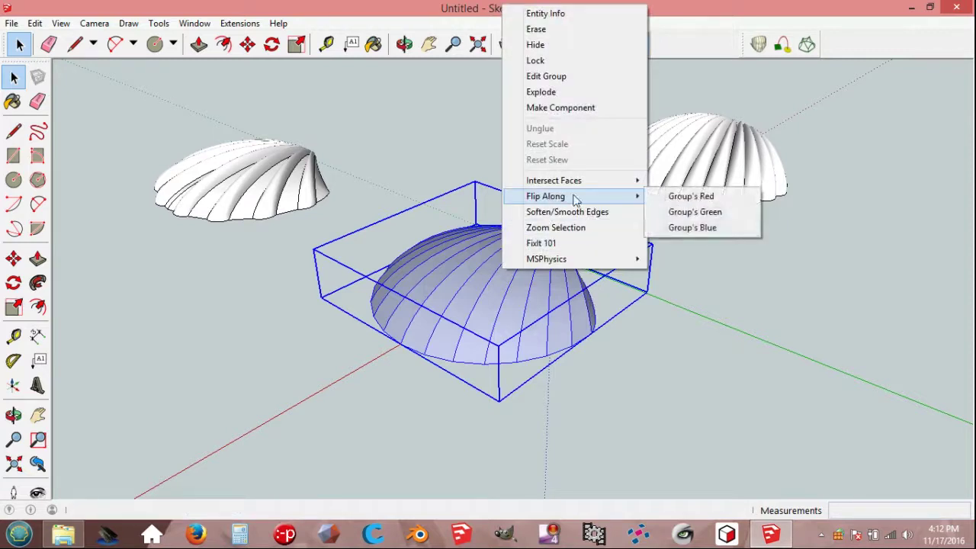
{"action": "left_click", "coordinate": [685, 224]}
{"action": "mouse_move", "coordinate": [639, 349]}
{"action": "middle_mouse_down"}
{"action": "mouse_move", "coordinate": [639, 341]}
{"action": "mouse_move", "coordinate": [298, 217]}
{"action": "middle_mouse_up"}
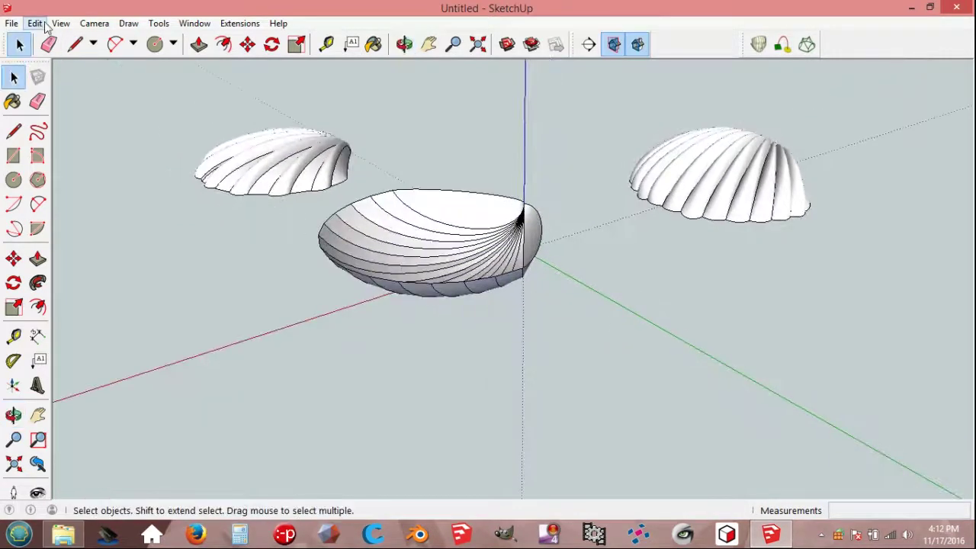
Step: Unhide all hidden objects to bring back the scalloped shell, and select it
{"action": "left_click", "coordinate": [38, 23]}
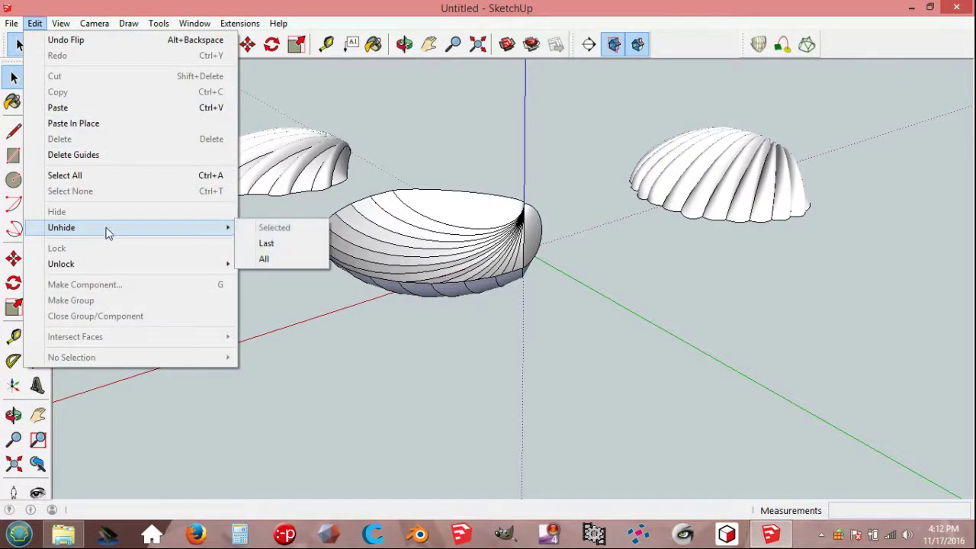
{"action": "left_click", "coordinate": [268, 259]}
{"action": "middle_click_drag", "start_coordinate": [285, 265], "coordinate": [286, 273]}
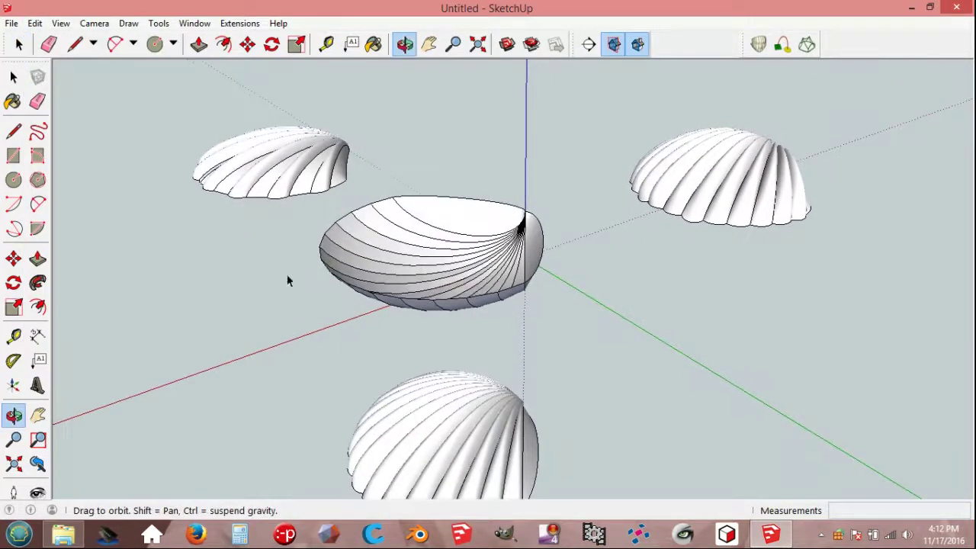
{"action": "left_click", "coordinate": [451, 407]}
{"action": "mouse_move", "coordinate": [555, 416]}
{"action": "middle_mouse_down"}
{"action": "mouse_move", "coordinate": [450, 345]}
{"action": "mouse_move", "coordinate": [472, 367]}
{"action": "middle_mouse_up"}
Step: Flip the scalloped shell along its blue axis and raise it 1000 onto the bowl
{"action": "right_click", "coordinate": [437, 376]}
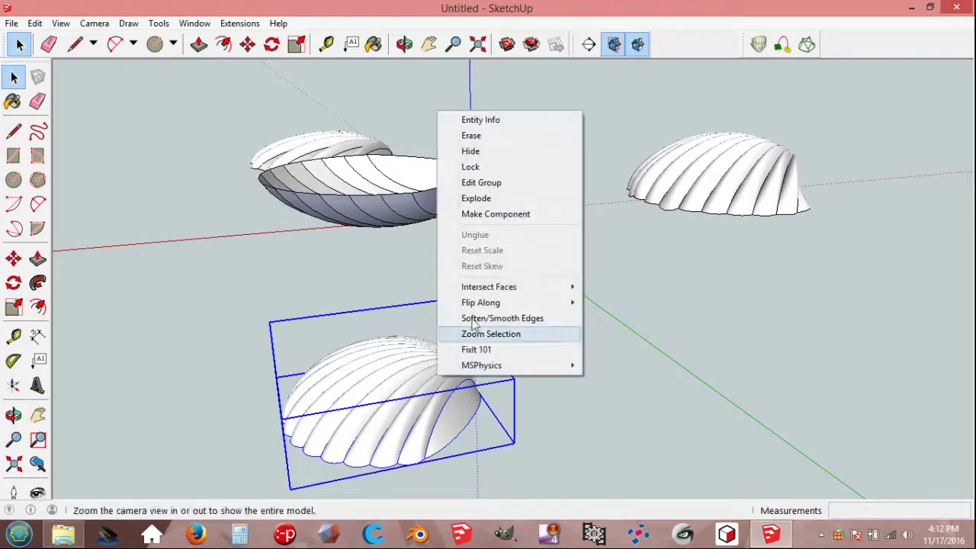
{"action": "mouse_move", "coordinate": [480, 303]}
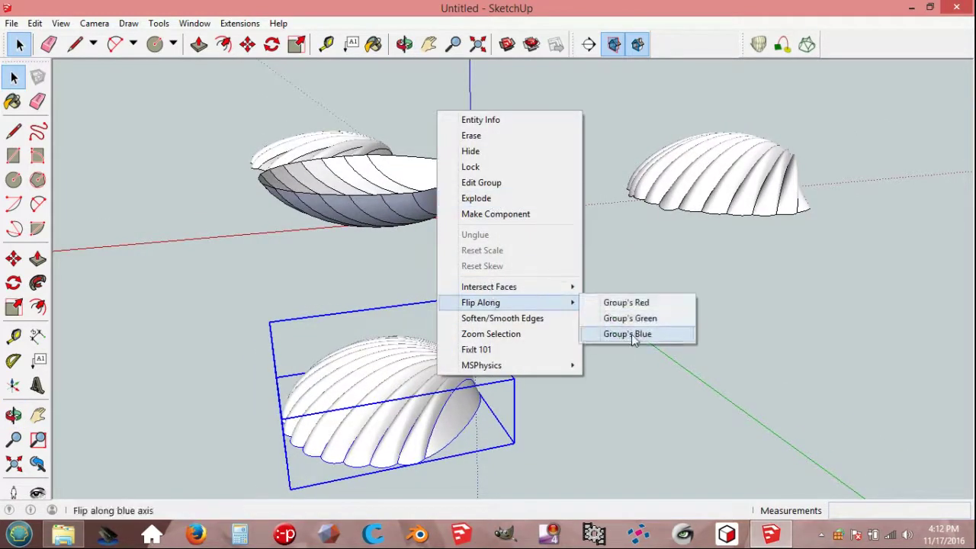
{"action": "left_click", "coordinate": [630, 333]}
{"action": "key", "text": "m"}
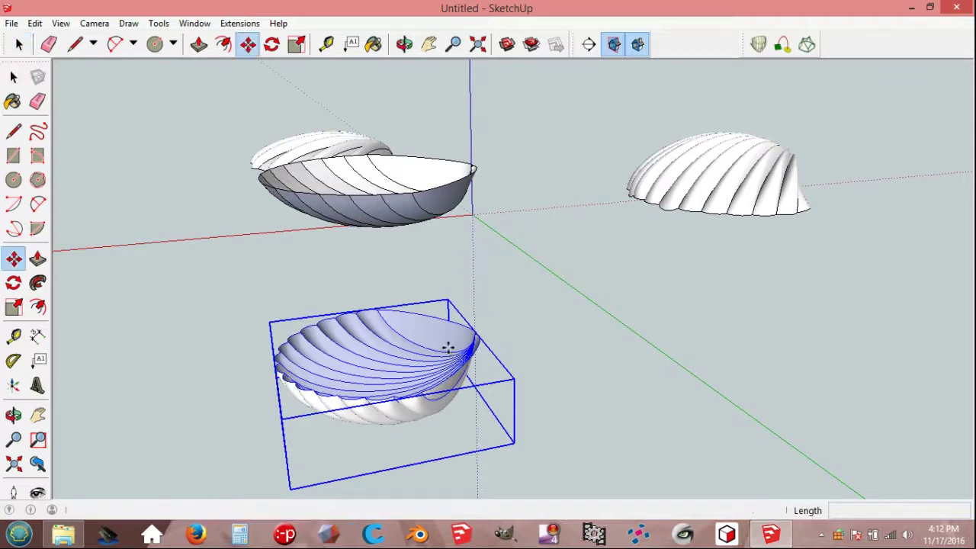
{"action": "left_click", "coordinate": [451, 343]}
{"action": "type", "text": "1000"}
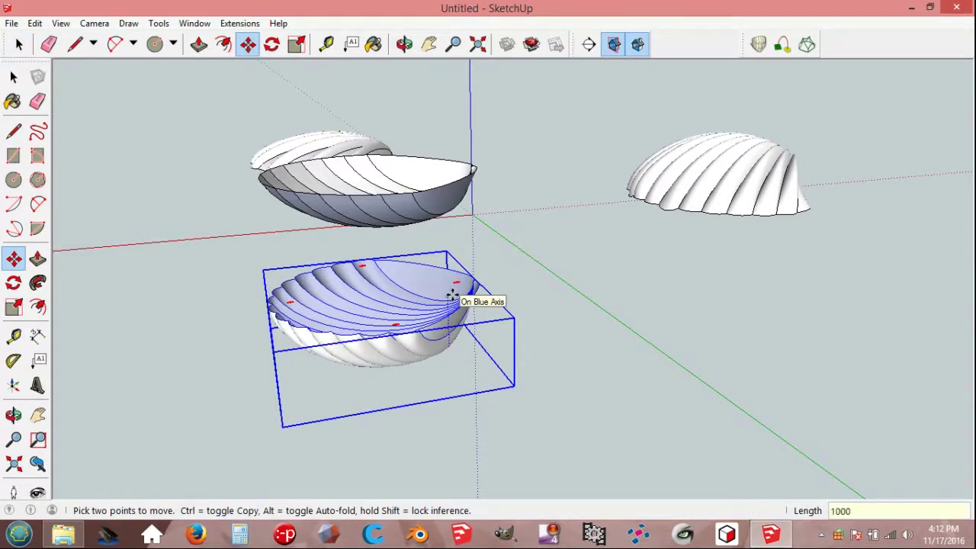
{"action": "key", "text": "Return"}
{"action": "key", "text": "space"}
{"action": "mouse_move", "coordinate": [452, 293]}
{"action": "middle_mouse_down"}
{"action": "mouse_move", "coordinate": [438, 225]}
{"action": "mouse_move", "coordinate": [427, 281]}
{"action": "mouse_move", "coordinate": [355, 218]}
{"action": "middle_mouse_up"}
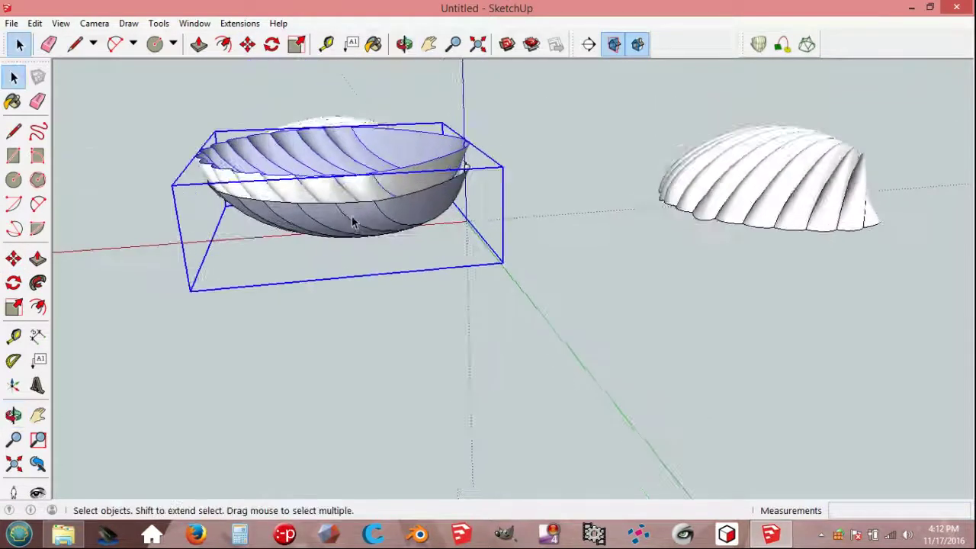
Step: Flatten the shell vertically to 0.60 of its height
{"action": "key", "text": "s"}
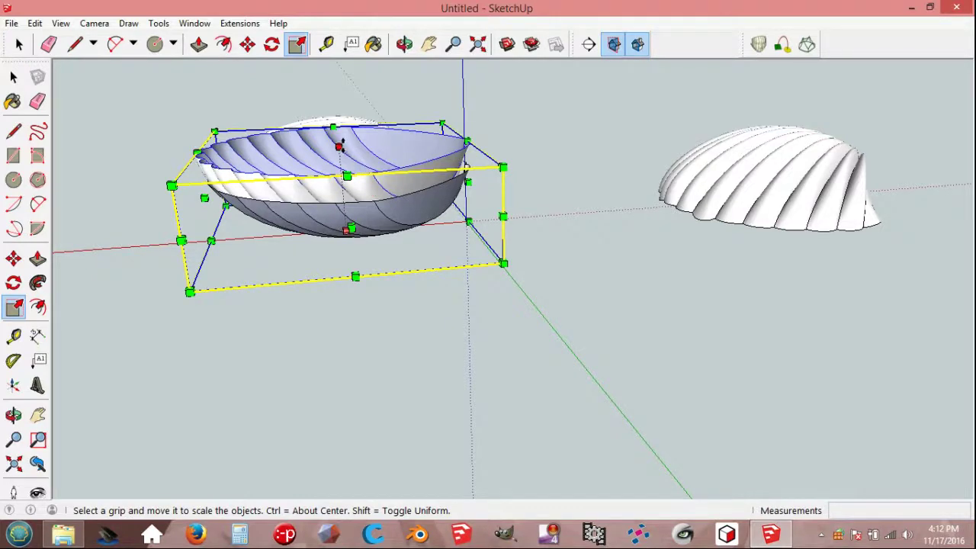
{"action": "left_click_drag", "start_coordinate": [340, 147], "coordinate": [341, 158]}
{"action": "type", "text": "0.6"}
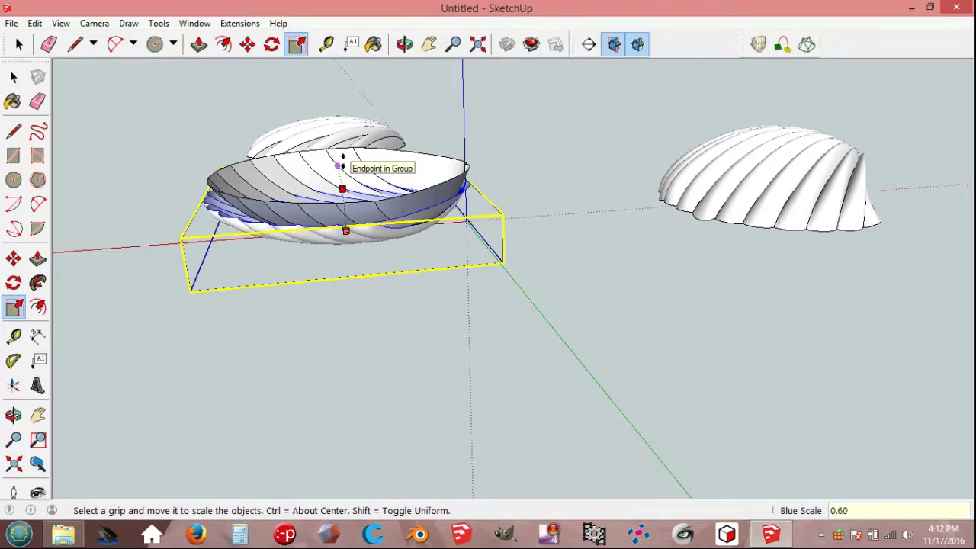
{"action": "left_click", "coordinate": [342, 160]}
{"action": "middle_click_drag", "start_coordinate": [344, 163], "coordinate": [342, 246]}
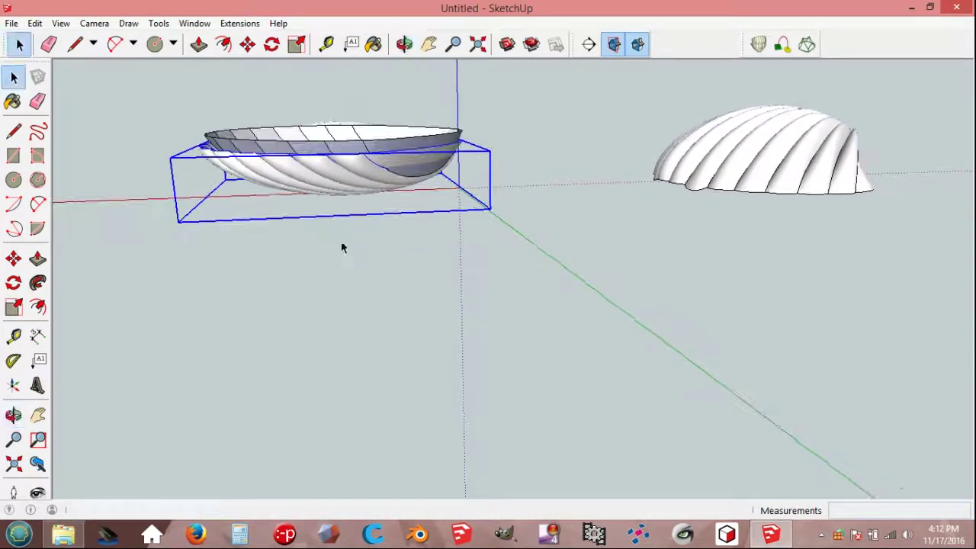
{"action": "scroll", "coordinate": [317, 150], "scroll_direction": "up", "scroll_amount": 2}
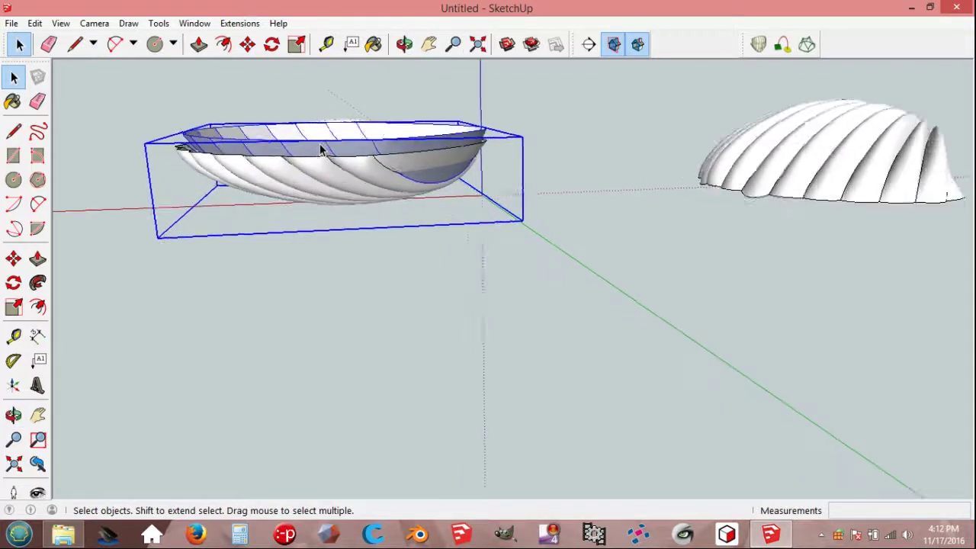
{"action": "scroll", "coordinate": [316, 151], "scroll_direction": "up", "scroll_amount": 2}
{"action": "mouse_move", "coordinate": [317, 151]}
{"action": "middle_mouse_down"}
{"action": "mouse_move", "coordinate": [315, 159]}
{"action": "mouse_move", "coordinate": [325, 149]}
{"action": "middle_mouse_up"}
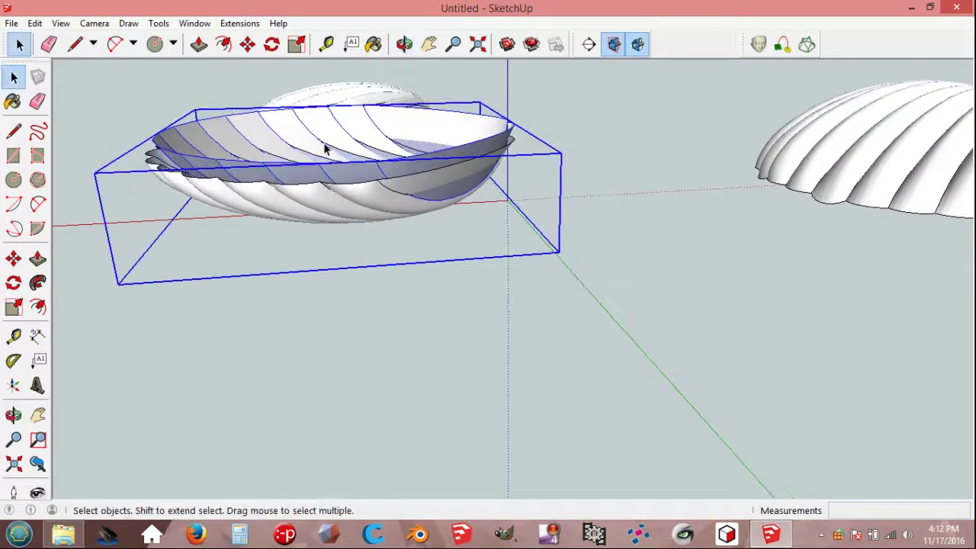
Step: Squash the bowl to 0.6 along blue, making it a shallower dish
{"action": "key", "text": "s"}
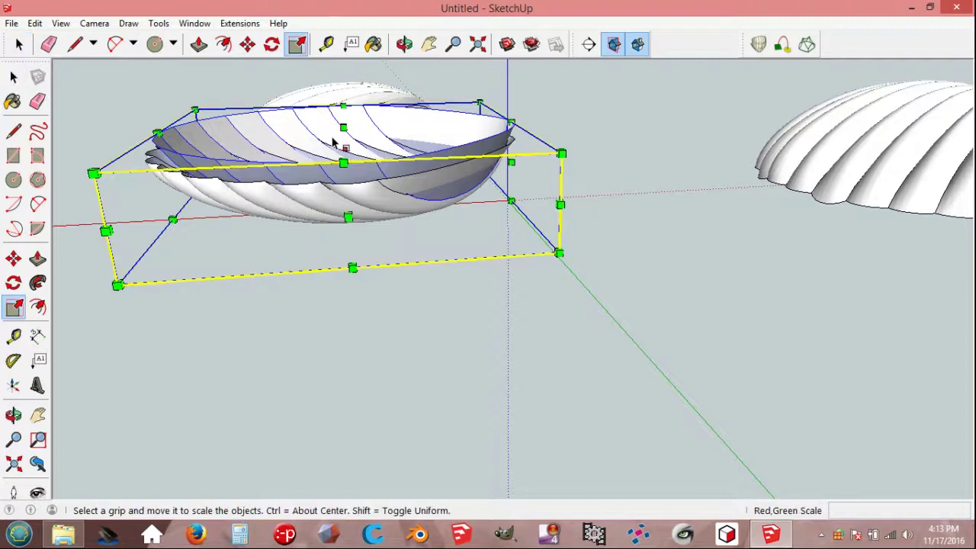
{"action": "left_click_drag", "start_coordinate": [347, 135], "coordinate": [341, 140]}
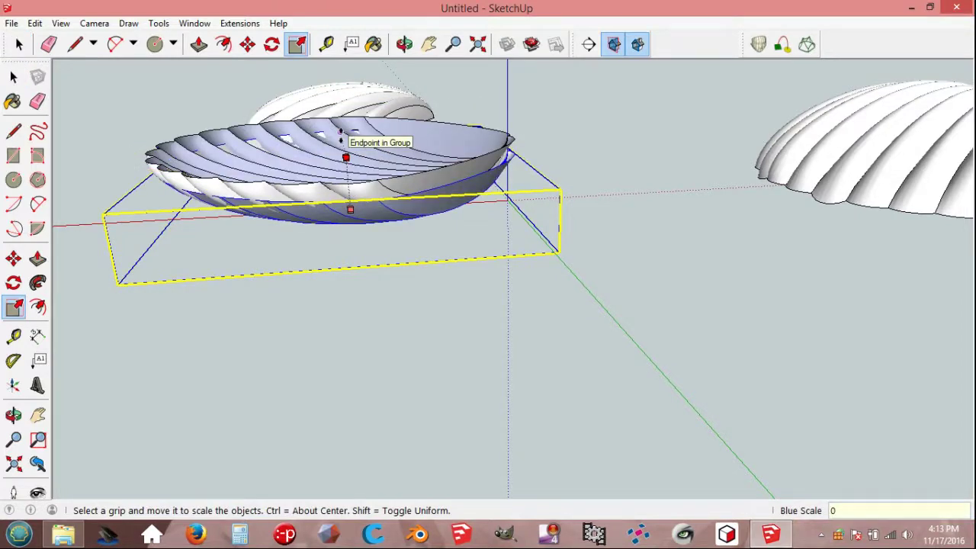
{"action": "type", "text": ".6"}
{"action": "left_click", "coordinate": [341, 137]}
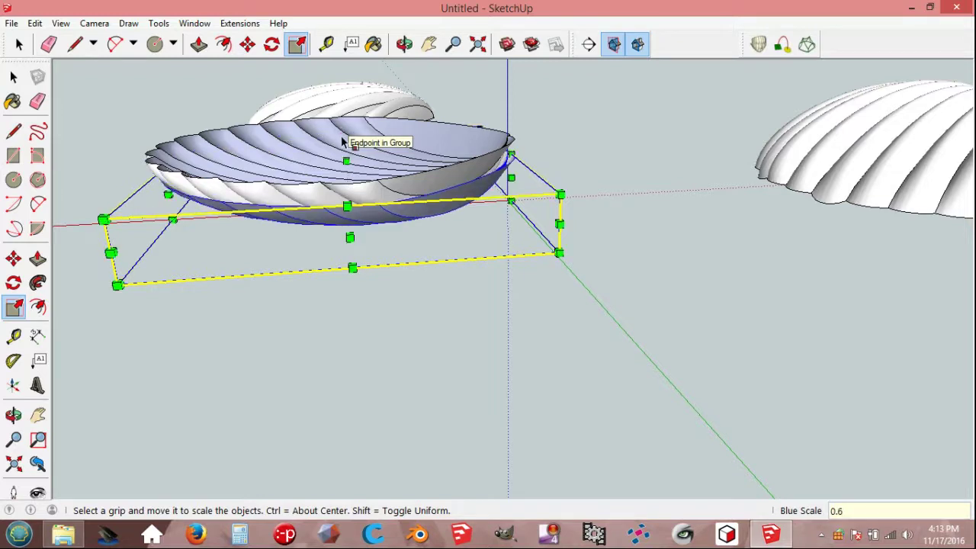
{"action": "key", "text": "space"}
{"action": "middle_click_drag", "start_coordinate": [359, 229], "coordinate": [356, 179]}
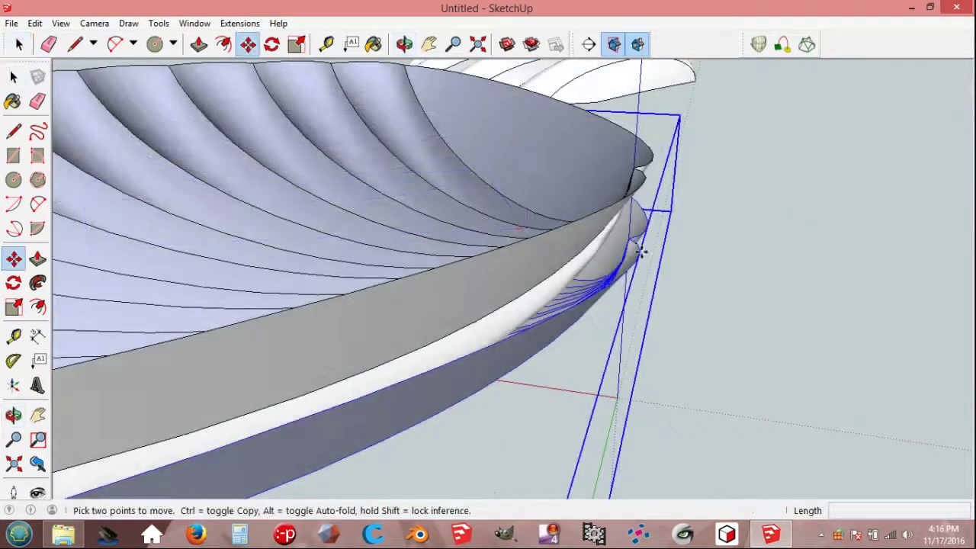
Step: Move the shell so its tip lands on the bowl's tip
{"action": "scroll", "coordinate": [631, 242], "scroll_direction": "up", "scroll_amount": 1}
{"action": "scroll", "coordinate": [627, 233], "scroll_direction": "up", "scroll_amount": 3}
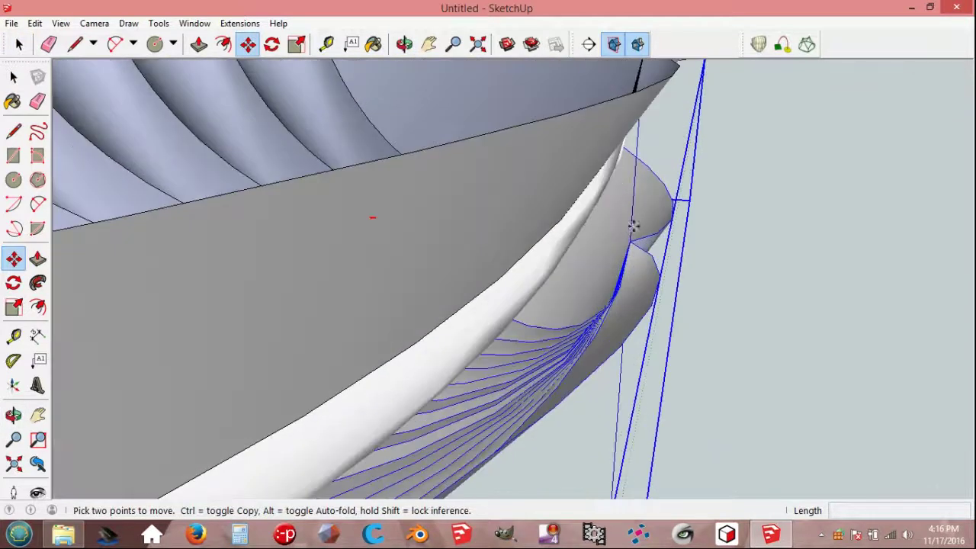
{"action": "middle_click_drag", "start_coordinate": [635, 240], "coordinate": [639, 230]}
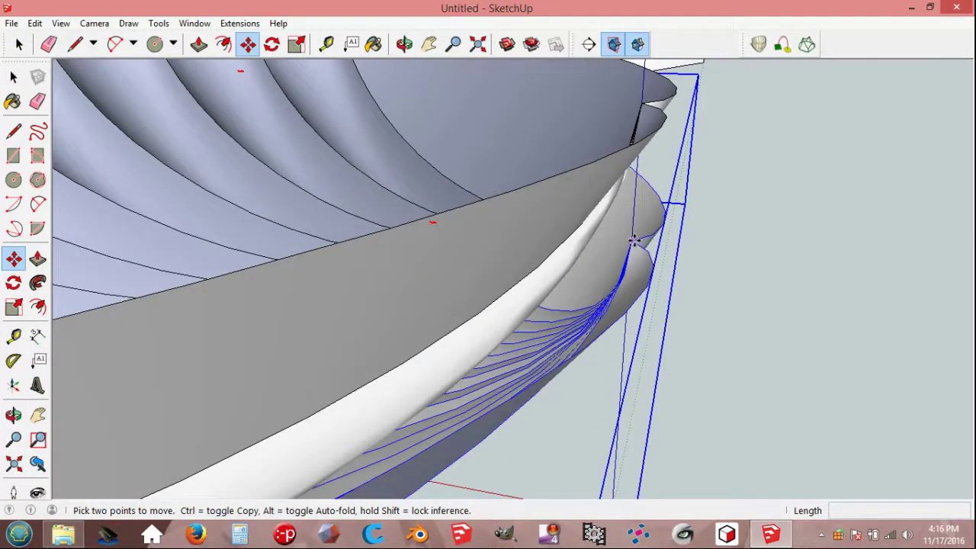
{"action": "left_click", "coordinate": [634, 238]}
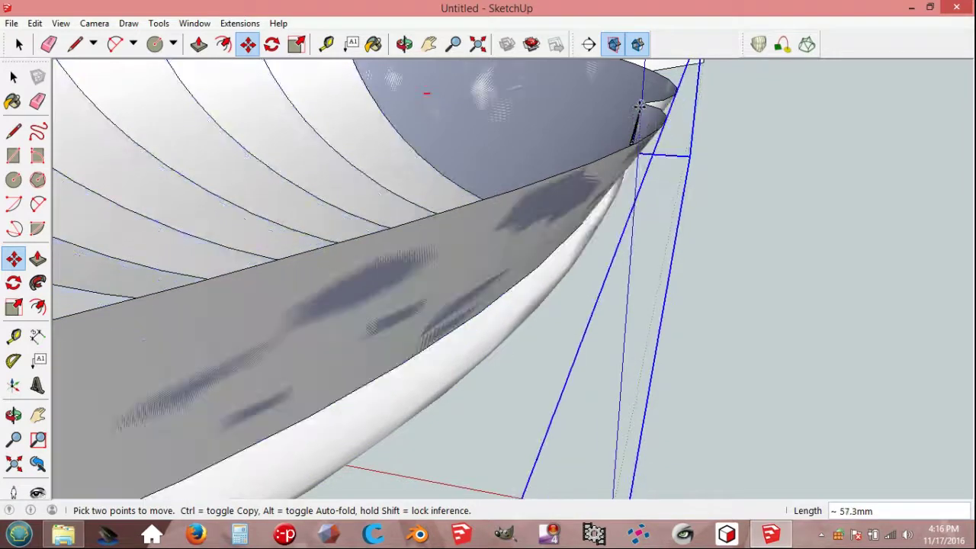
{"action": "left_click", "coordinate": [639, 104]}
Step: Scale the inner bowl uniformly about its centre to 0.95
{"action": "scroll", "coordinate": [675, 174], "scroll_direction": "down", "scroll_amount": 3}
{"action": "scroll", "coordinate": [688, 244], "scroll_direction": "down", "scroll_amount": 2}
{"action": "scroll", "coordinate": [729, 177], "scroll_direction": "up", "scroll_amount": 2}
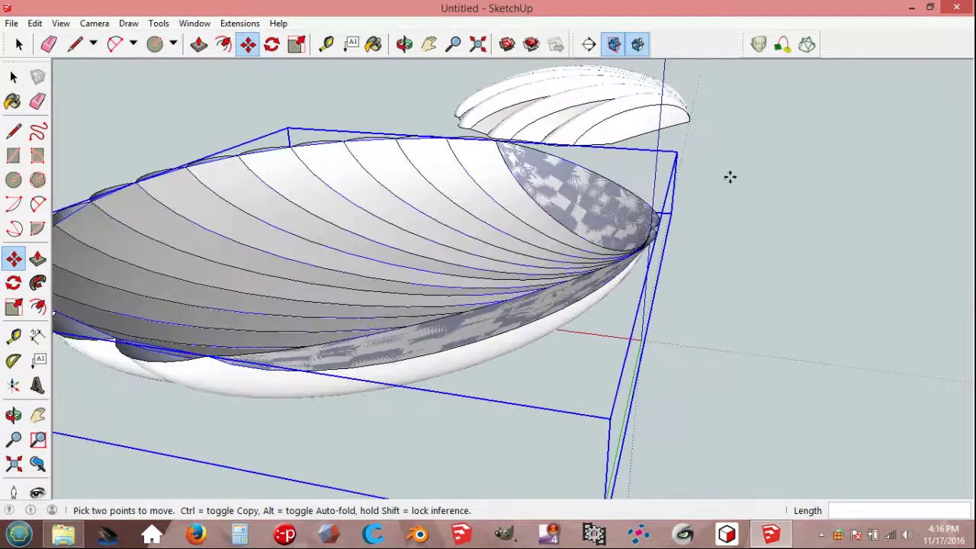
{"action": "scroll", "coordinate": [730, 177], "scroll_direction": "down", "scroll_amount": 1}
{"action": "key", "text": "s"}
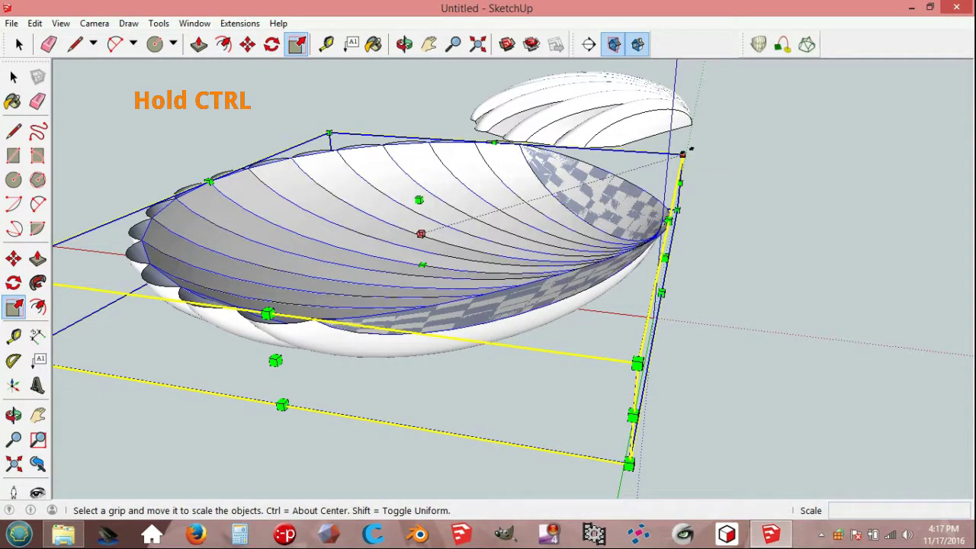
{"action": "left_click_drag", "start_coordinate": [682, 155], "coordinate": [671, 159], "text": "ctrl"}
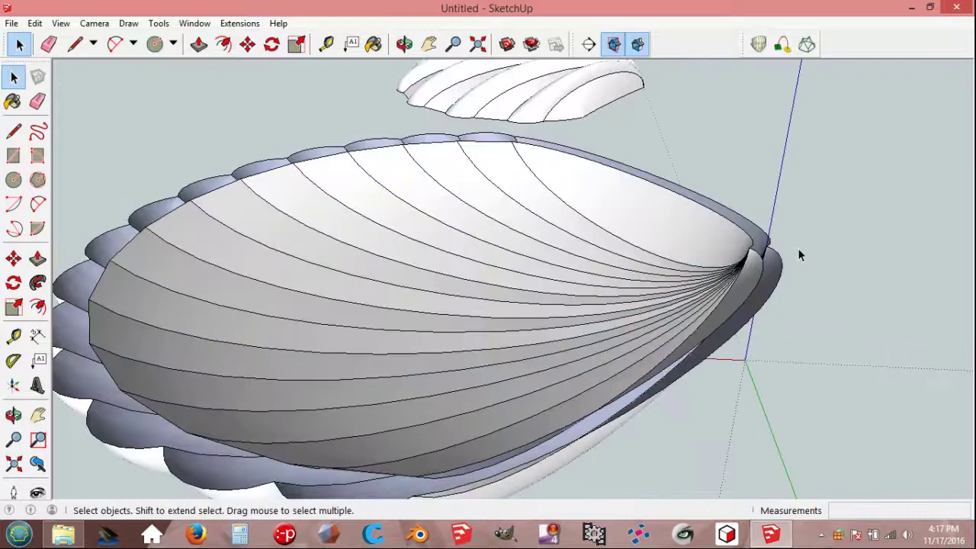
Step: Draw a reference line from the inner shell's edge to the outer rim's endpoint
{"action": "key", "text": "l"}
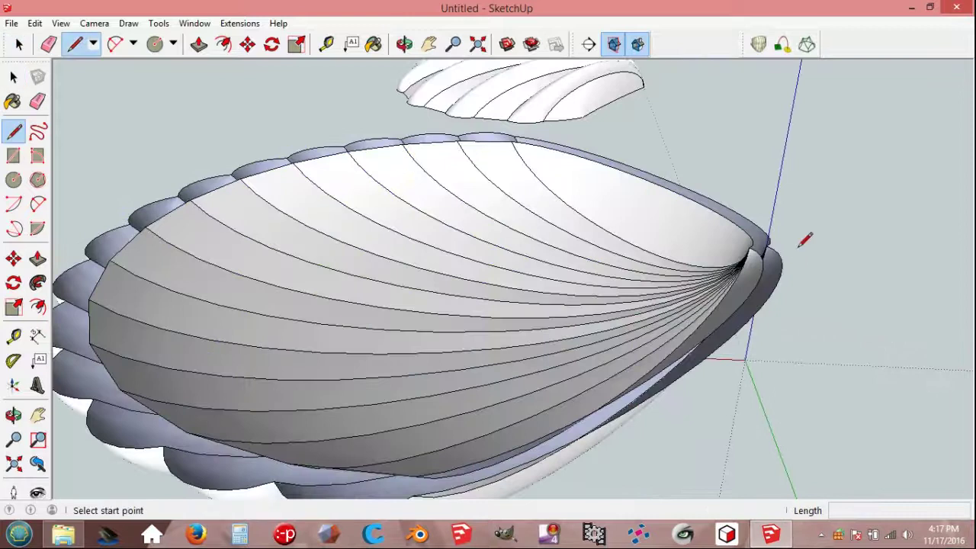
{"action": "scroll", "coordinate": [770, 244], "scroll_direction": "up", "scroll_amount": 1}
{"action": "scroll", "coordinate": [771, 244], "scroll_direction": "up", "scroll_amount": 2}
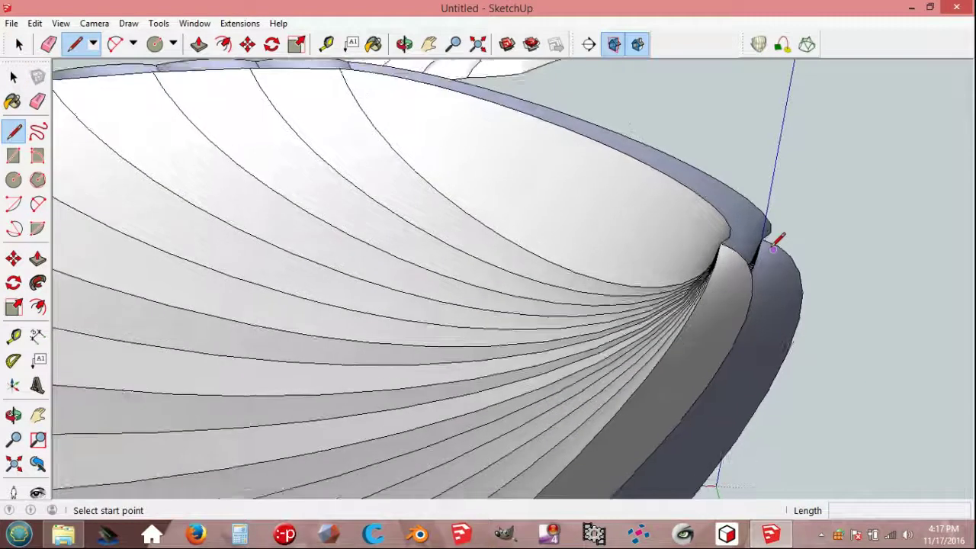
{"action": "scroll", "coordinate": [774, 246], "scroll_direction": "up", "scroll_amount": 2}
{"action": "left_click", "coordinate": [751, 219]}
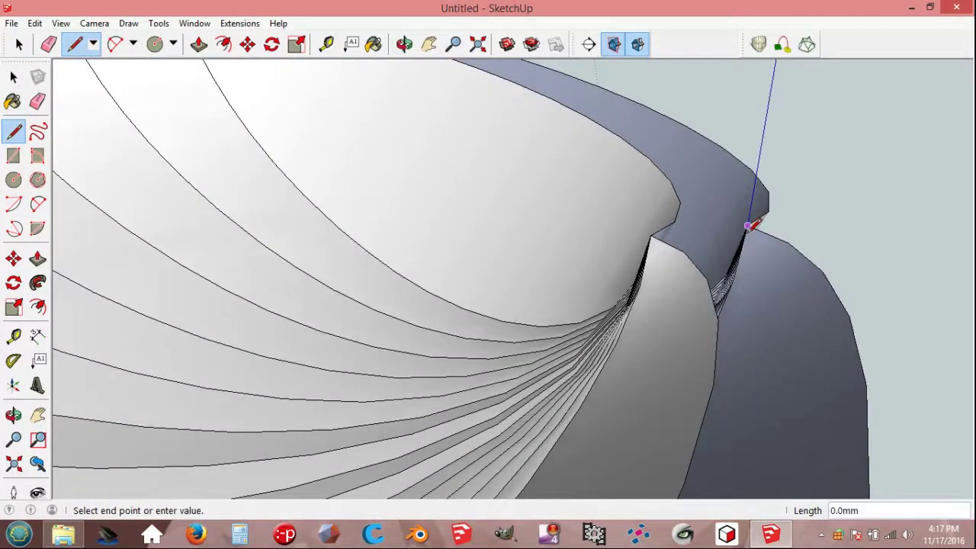
{"action": "scroll", "coordinate": [720, 294], "scroll_direction": "down", "scroll_amount": 1}
{"action": "scroll", "coordinate": [259, 272], "scroll_direction": "down", "scroll_amount": 3}
{"action": "scroll", "coordinate": [175, 259], "scroll_direction": "up", "scroll_amount": 3}
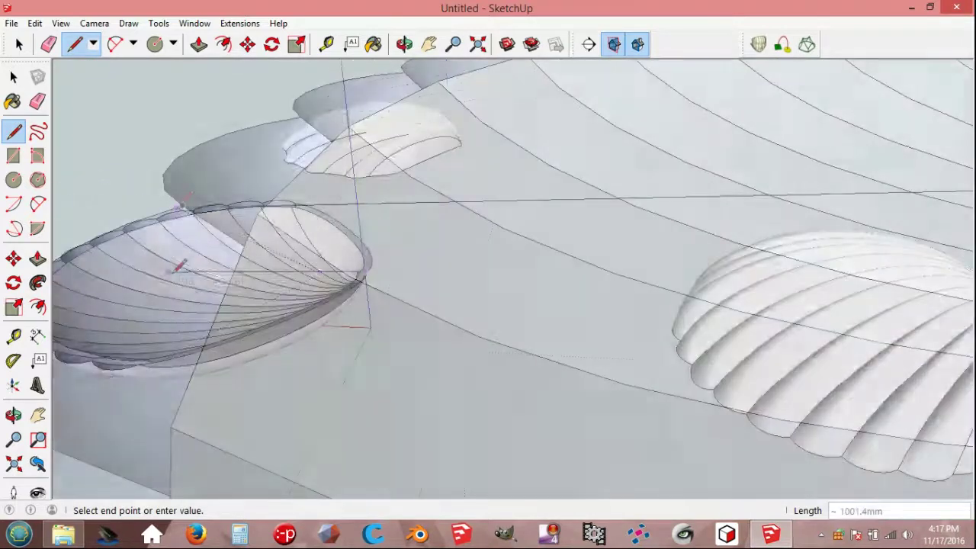
{"action": "scroll", "coordinate": [183, 204], "scroll_direction": "up", "scroll_amount": 2}
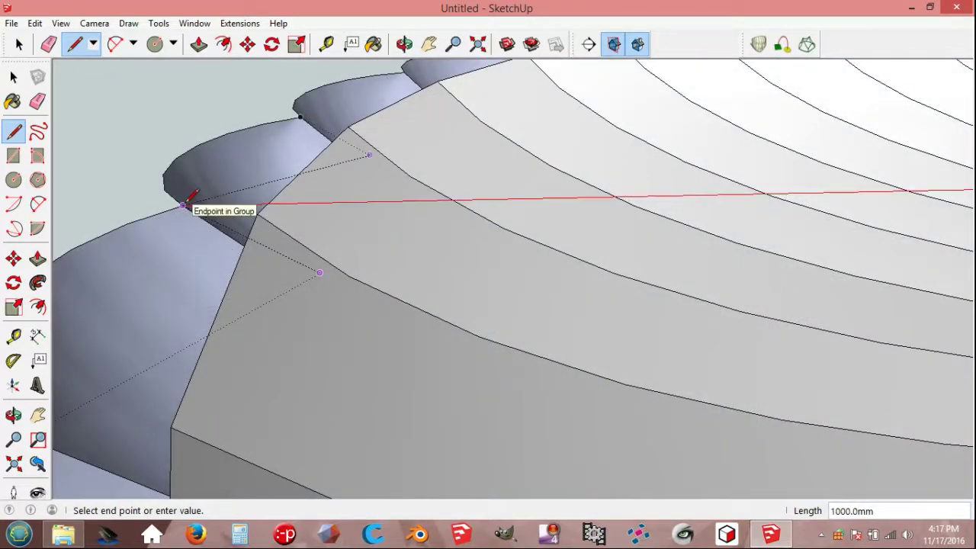
{"action": "left_click", "coordinate": [183, 205]}
Step: Move the inner layer about 3.7 mm so its edge vertex meets the rim point
{"action": "key", "text": "space"}
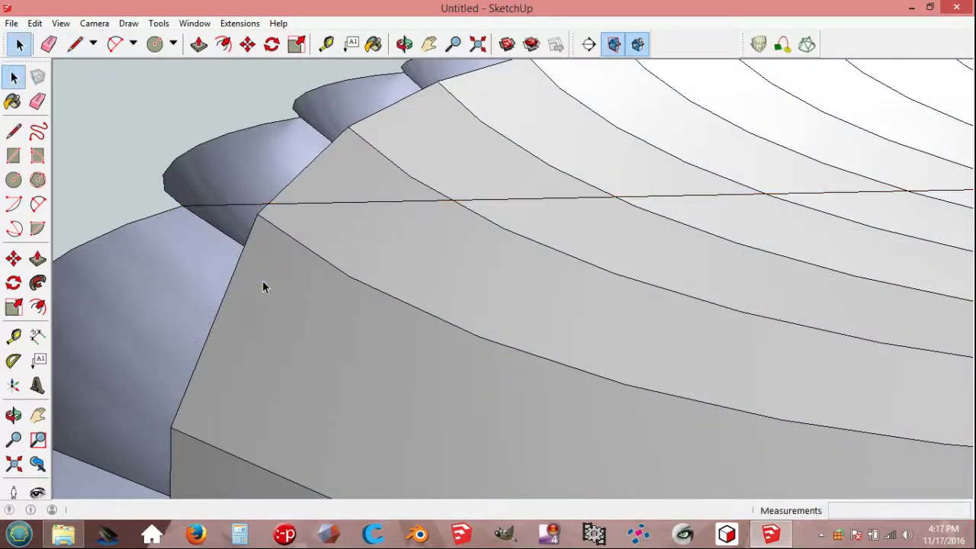
{"action": "left_click", "coordinate": [275, 246]}
{"action": "mouse_move", "coordinate": [275, 246]}
{"action": "middle_mouse_down"}
{"action": "mouse_move", "coordinate": [255, 238]}
{"action": "mouse_move", "coordinate": [234, 261]}
{"action": "middle_mouse_up"}
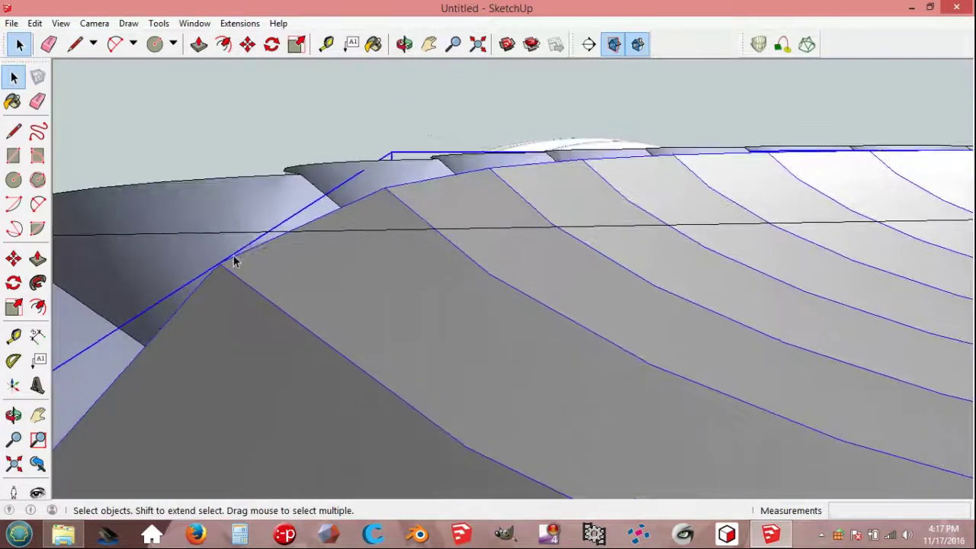
{"action": "key", "text": "m"}
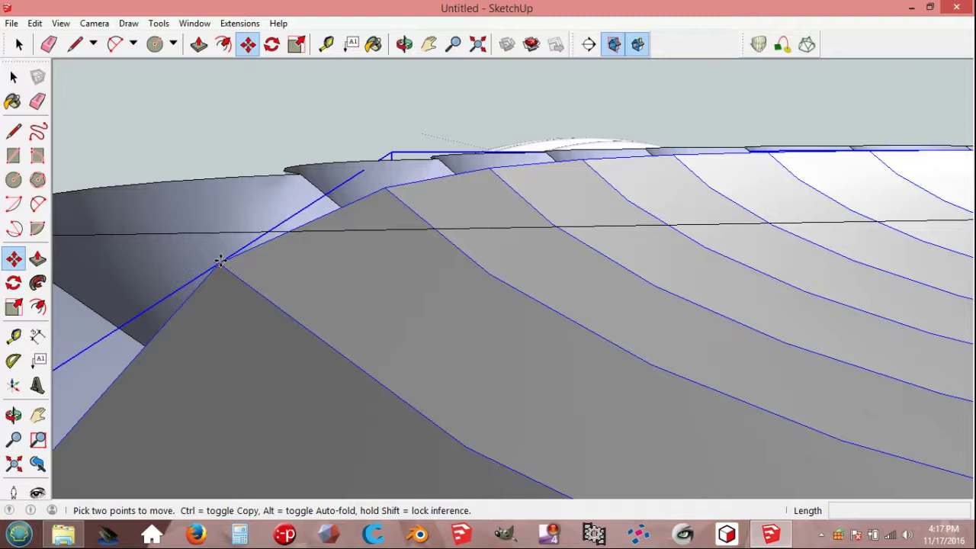
{"action": "left_click", "coordinate": [220, 260]}
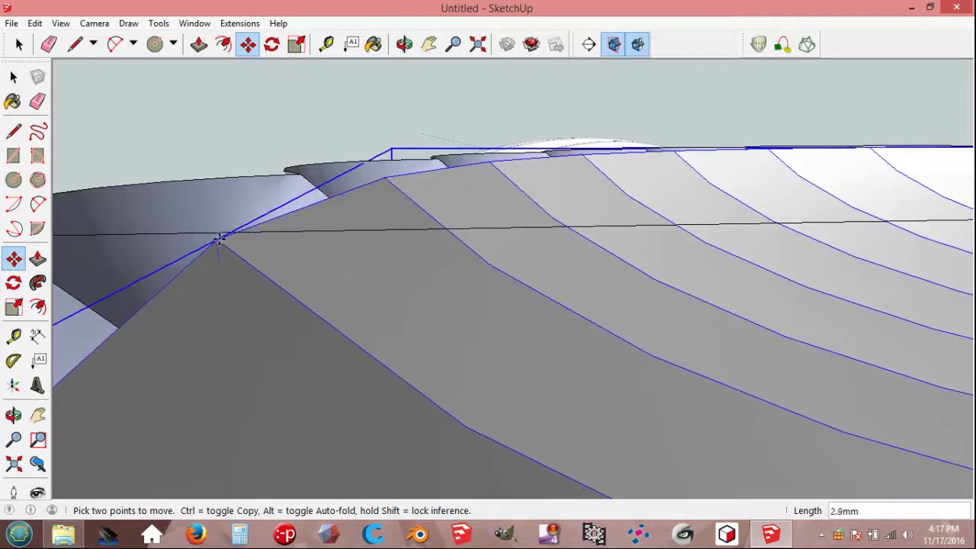
{"action": "left_click", "coordinate": [218, 236]}
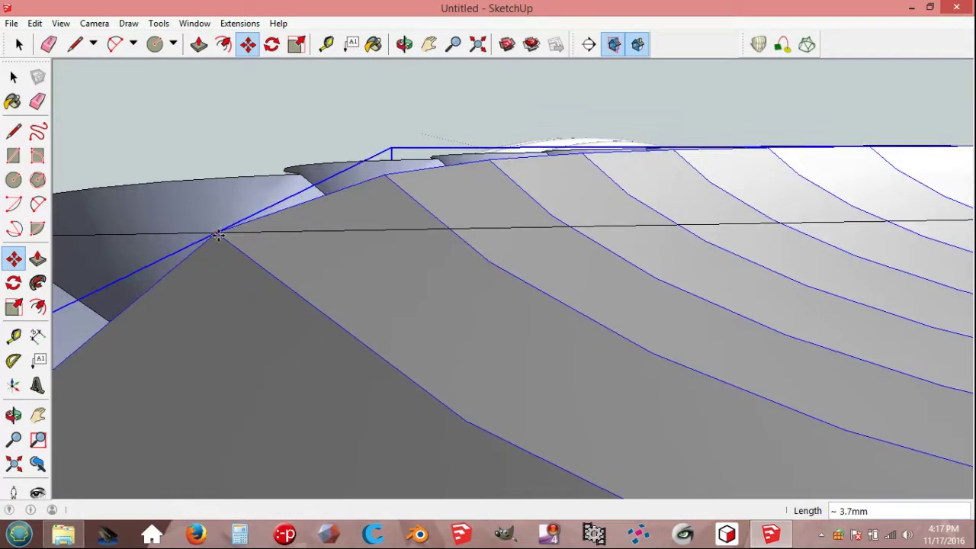
Step: Select all layers of the lower shell
{"action": "key", "text": "space"}
{"action": "middle_click_drag", "start_coordinate": [233, 251], "coordinate": [284, 332]}
{"action": "left_click", "coordinate": [396, 262]}
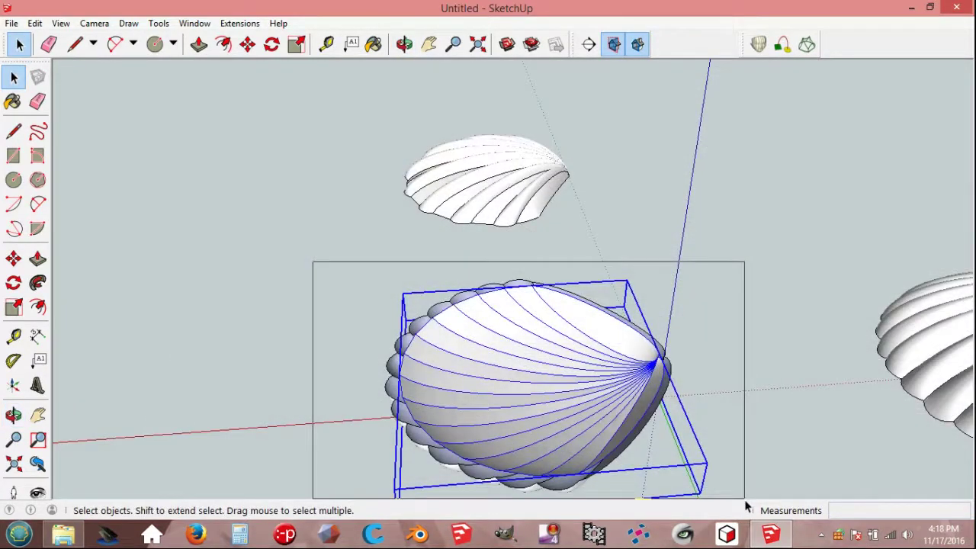
{"action": "left_click_drag", "start_coordinate": [745, 501], "coordinate": [747, 505]}
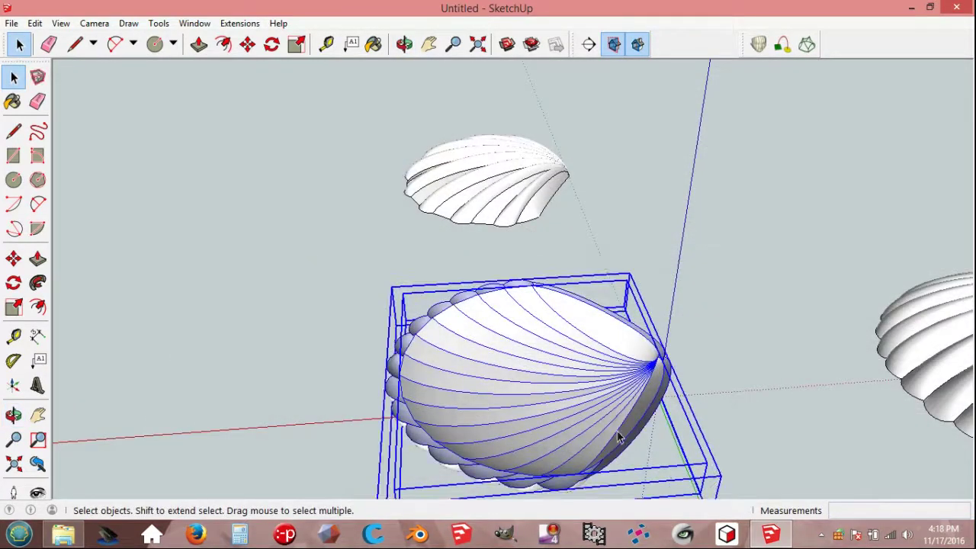
Step: Explode the lower shell's groups into loose geometry
{"action": "right_click", "coordinate": [579, 384]}
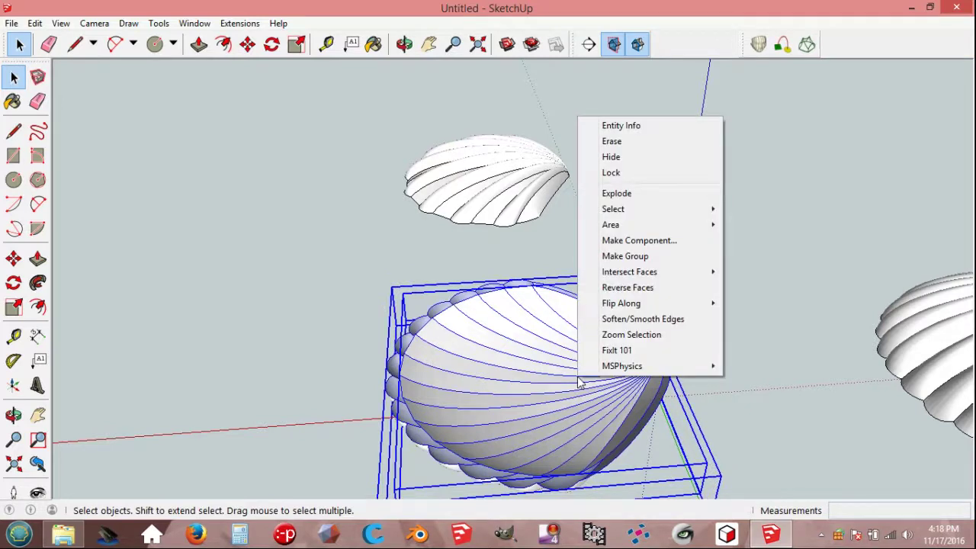
{"action": "left_click", "coordinate": [625, 197]}
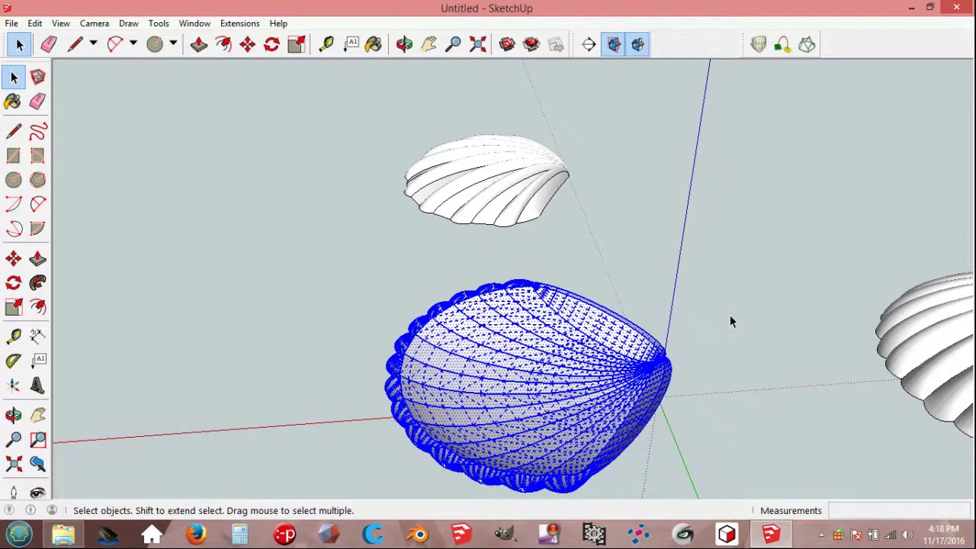
{"action": "left_click", "coordinate": [723, 351]}
{"action": "scroll", "coordinate": [431, 393], "scroll_direction": "up", "scroll_amount": 2}
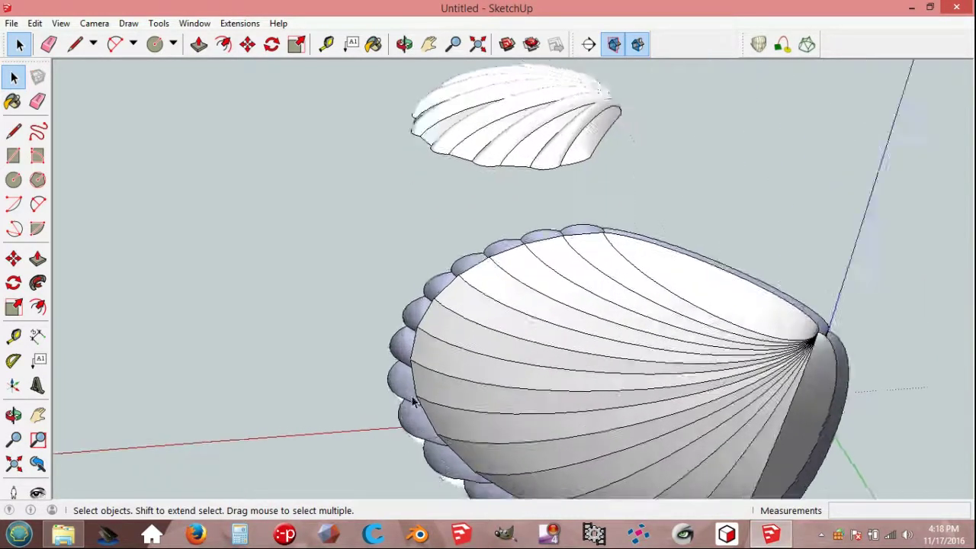
{"action": "scroll", "coordinate": [411, 359], "scroll_direction": "up", "scroll_amount": 3}
{"action": "scroll", "coordinate": [406, 339], "scroll_direction": "up", "scroll_amount": 2}
Step: Draw lines across the scallop edge and the hinge gap face to split it
{"action": "key", "text": "l"}
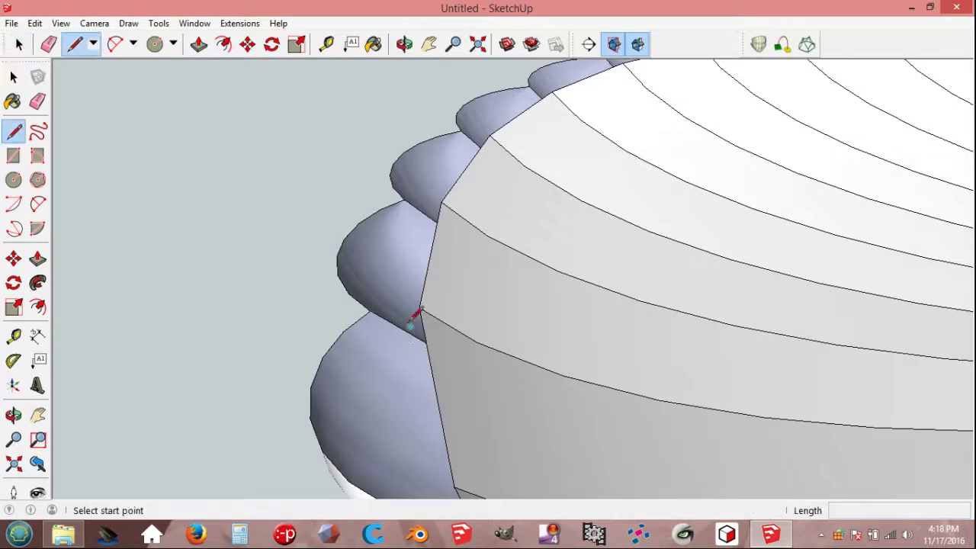
{"action": "left_click", "coordinate": [419, 309]}
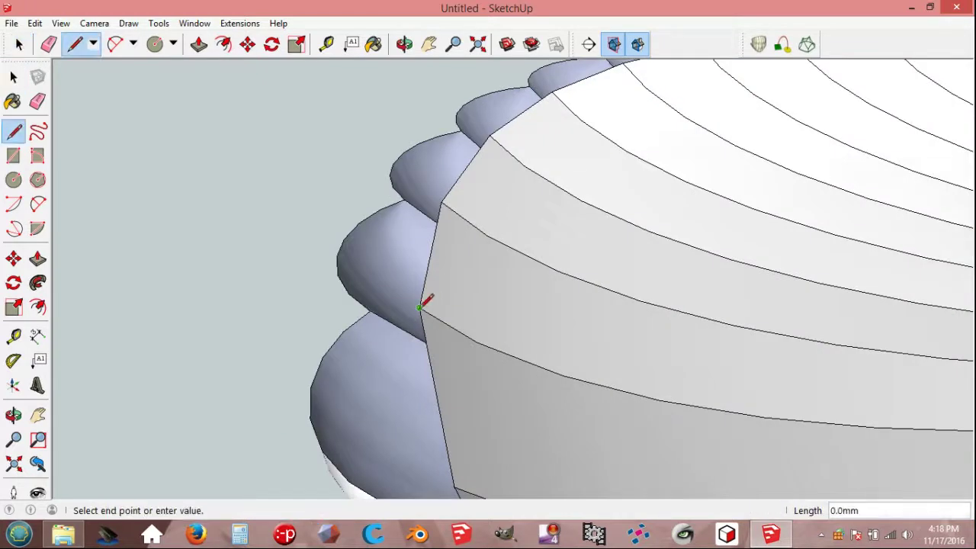
{"action": "left_click", "coordinate": [371, 308]}
{"action": "scroll", "coordinate": [647, 334], "scroll_direction": "up", "scroll_amount": 3}
{"action": "scroll", "coordinate": [562, 344], "scroll_direction": "up", "scroll_amount": 1}
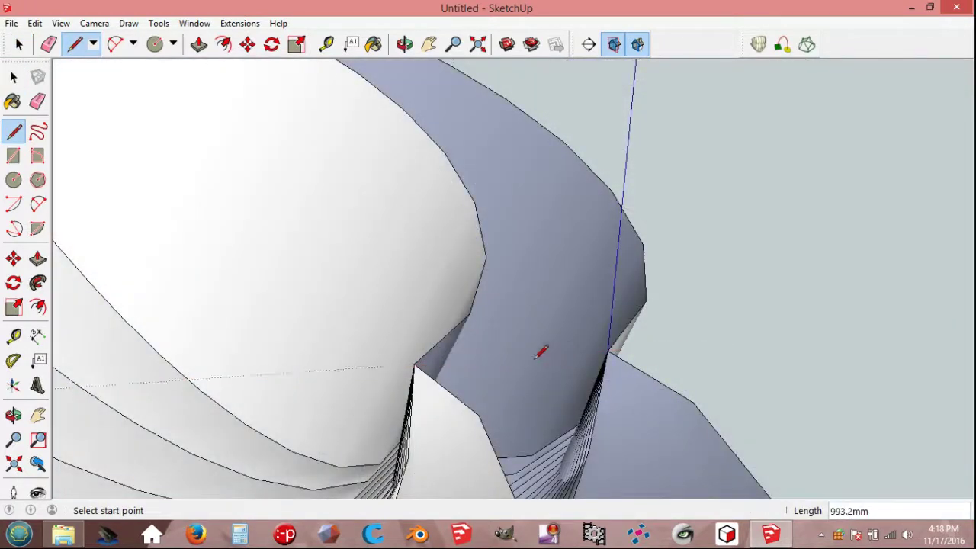
{"action": "left_click", "coordinate": [413, 364]}
{"action": "left_click", "coordinate": [607, 350]}
Step: Erase the stray horizontal edge at the hinge
{"action": "key", "text": "space"}
{"action": "key", "text": "e"}
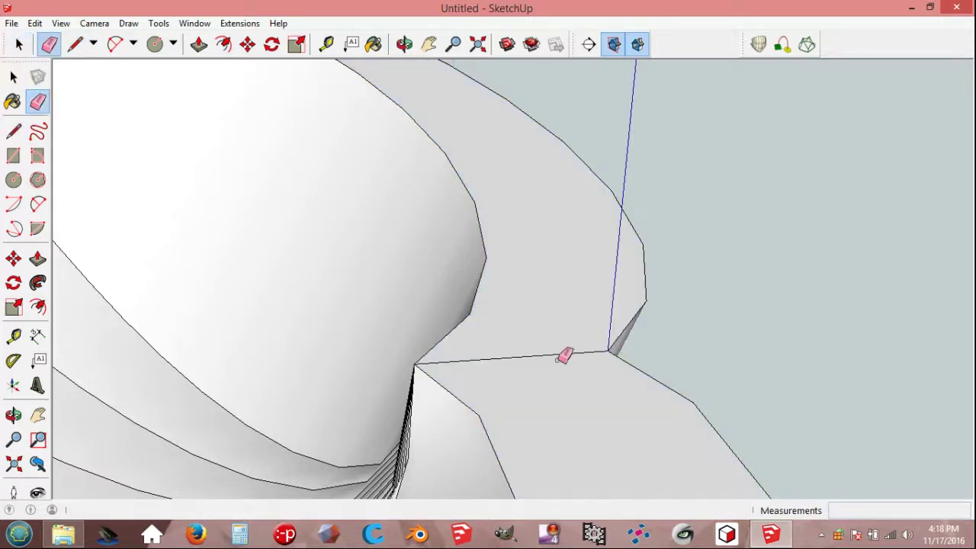
{"action": "left_click", "coordinate": [555, 352]}
{"action": "scroll", "coordinate": [544, 394], "scroll_direction": "down", "scroll_amount": 3}
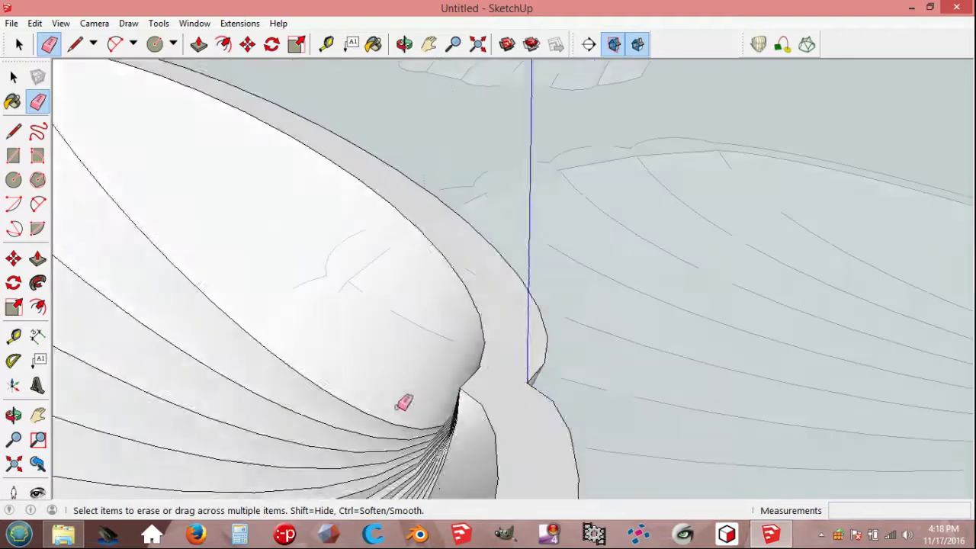
{"action": "scroll", "coordinate": [231, 463], "scroll_direction": "down", "scroll_amount": 3}
Step: Move the fan vertex at the hinge to close the gap
{"action": "key", "text": "space"}
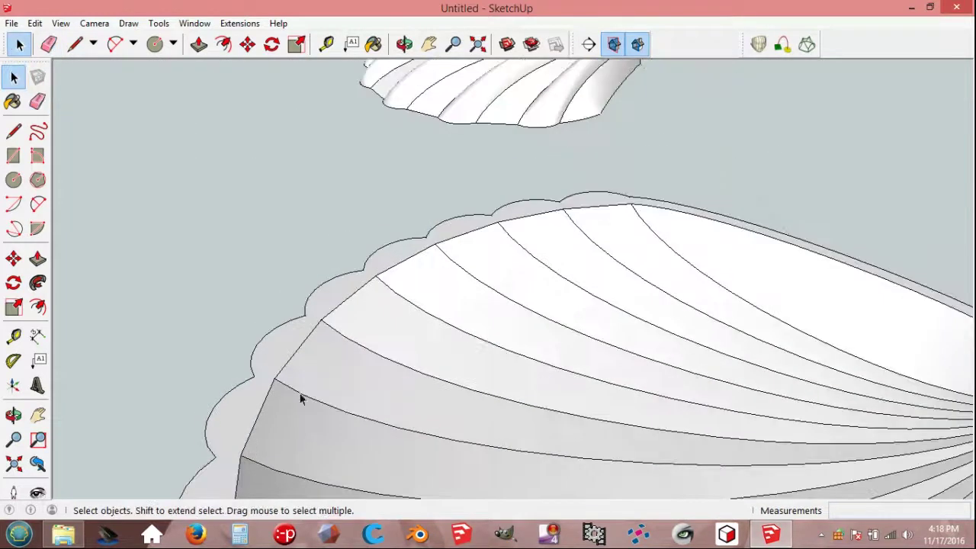
{"action": "scroll", "coordinate": [880, 381], "scroll_direction": "up", "scroll_amount": 5}
{"action": "key", "text": "m"}
{"action": "key", "text": "Escape"}
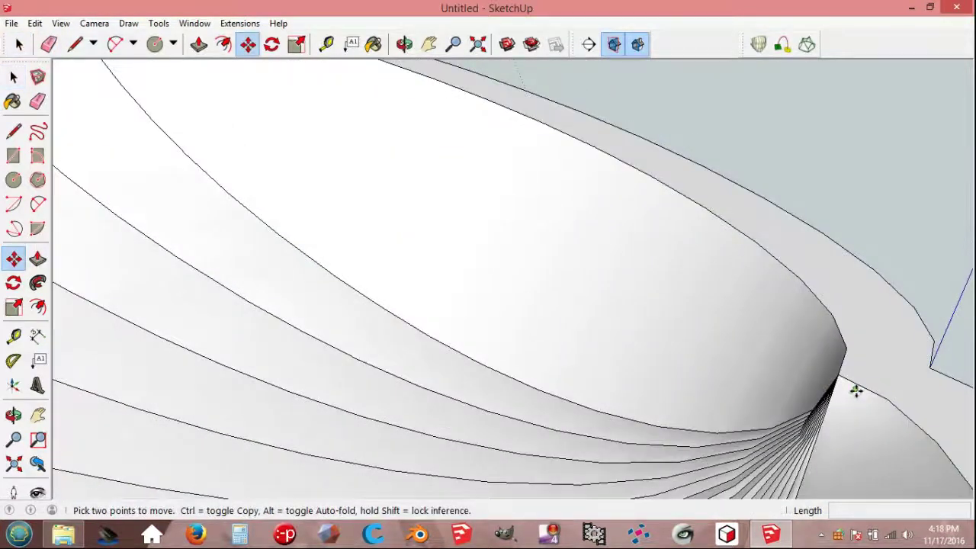
{"action": "scroll", "coordinate": [857, 396], "scroll_direction": "up", "scroll_amount": 1}
{"action": "scroll", "coordinate": [857, 391], "scroll_direction": "up", "scroll_amount": 1}
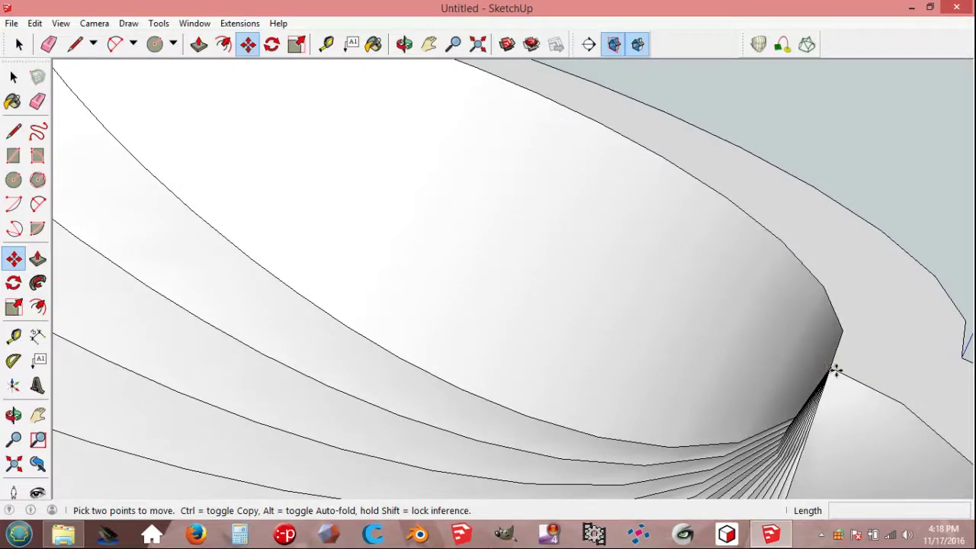
{"action": "left_click", "coordinate": [831, 369]}
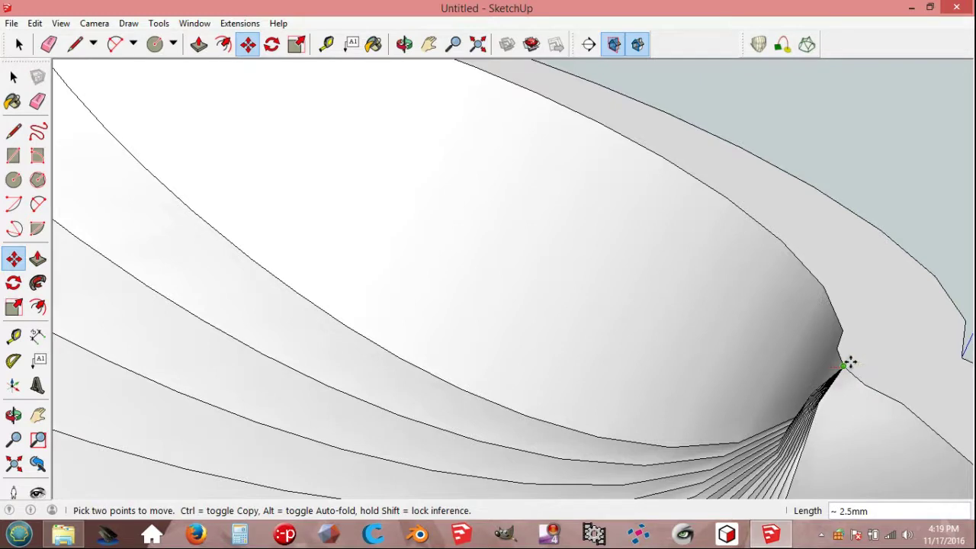
{"action": "left_click", "coordinate": [847, 365]}
{"action": "key", "text": "space"}
{"action": "scroll", "coordinate": [855, 406], "scroll_direction": "up", "scroll_amount": 2}
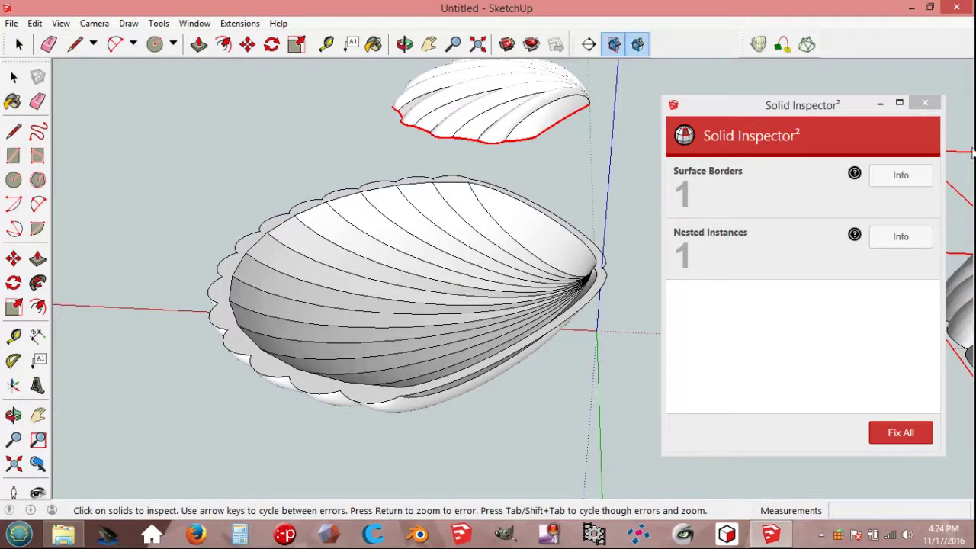
Step: Close the solid check panel and group the whole lower shell
{"action": "left_click", "coordinate": [925, 103]}
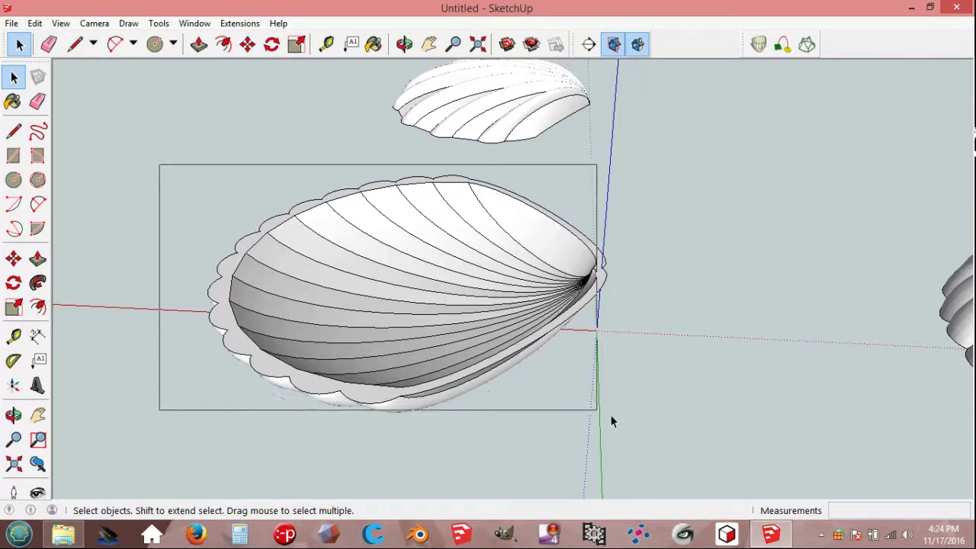
{"action": "left_click_drag", "start_coordinate": [275, 288], "coordinate": [650, 426]}
{"action": "right_click", "coordinate": [486, 331]}
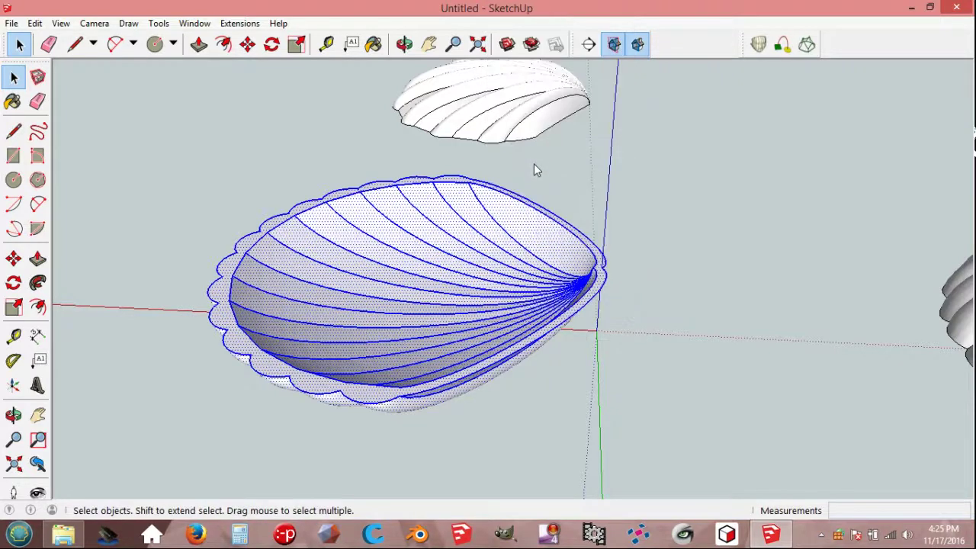
{"action": "left_click", "coordinate": [534, 216]}
{"action": "mouse_move", "coordinate": [665, 410]}
{"action": "middle_mouse_down"}
{"action": "mouse_move", "coordinate": [661, 309]}
{"action": "mouse_move", "coordinate": [662, 322]}
{"action": "middle_mouse_up"}
Step: Lower the shell group 500 along the blue axis
{"action": "key", "text": "m"}
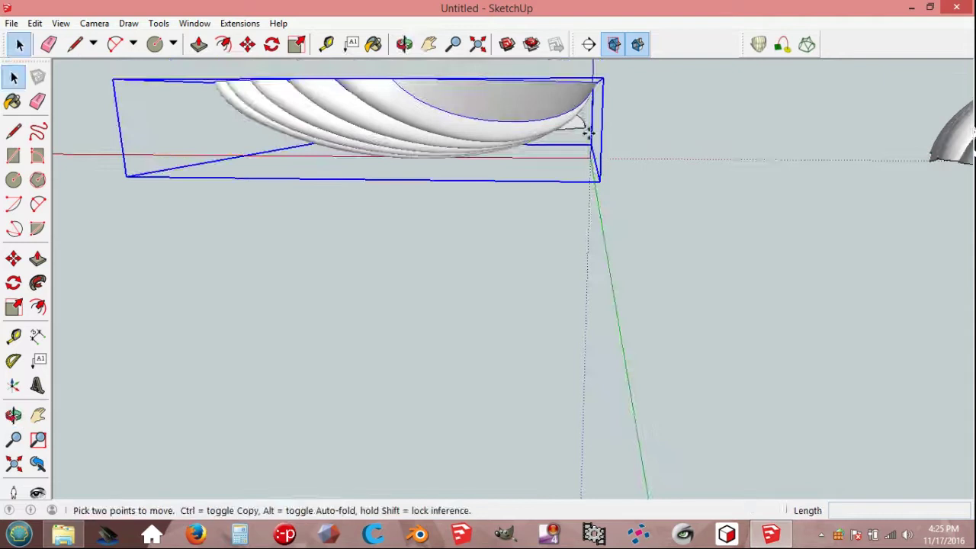
{"action": "left_click", "coordinate": [599, 82]}
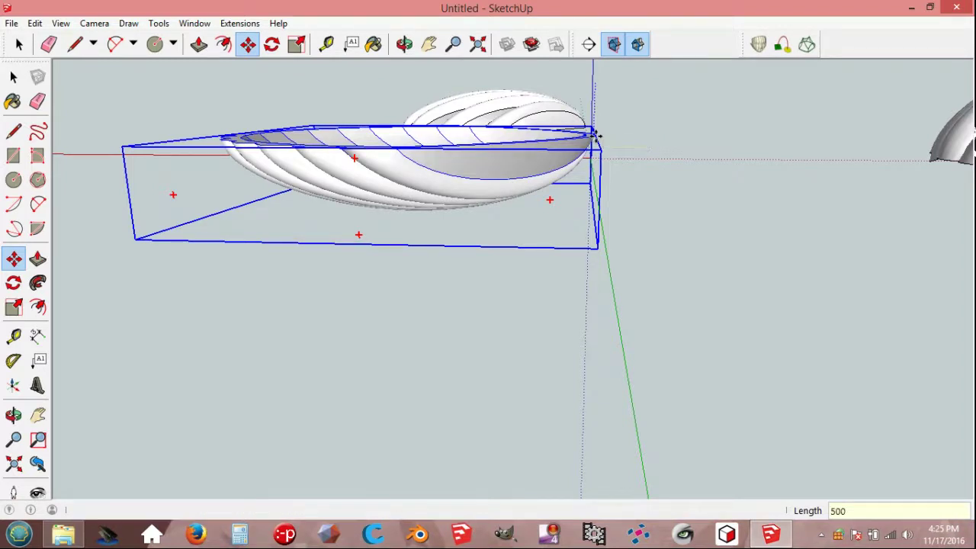
{"action": "key", "text": "Return"}
{"action": "key", "text": "space"}
{"action": "mouse_move", "coordinate": [597, 159]}
{"action": "middle_mouse_down"}
{"action": "mouse_move", "coordinate": [603, 191]}
{"action": "mouse_move", "coordinate": [463, 118]}
{"action": "middle_mouse_up"}
Step: Explode the shell group into loose geometry
{"action": "right_click", "coordinate": [463, 117]}
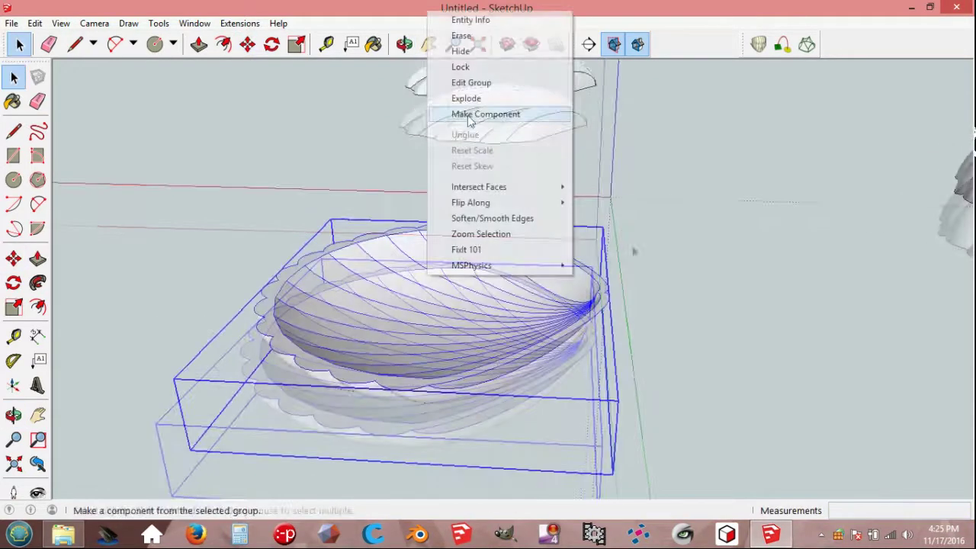
{"action": "key", "text": "Escape"}
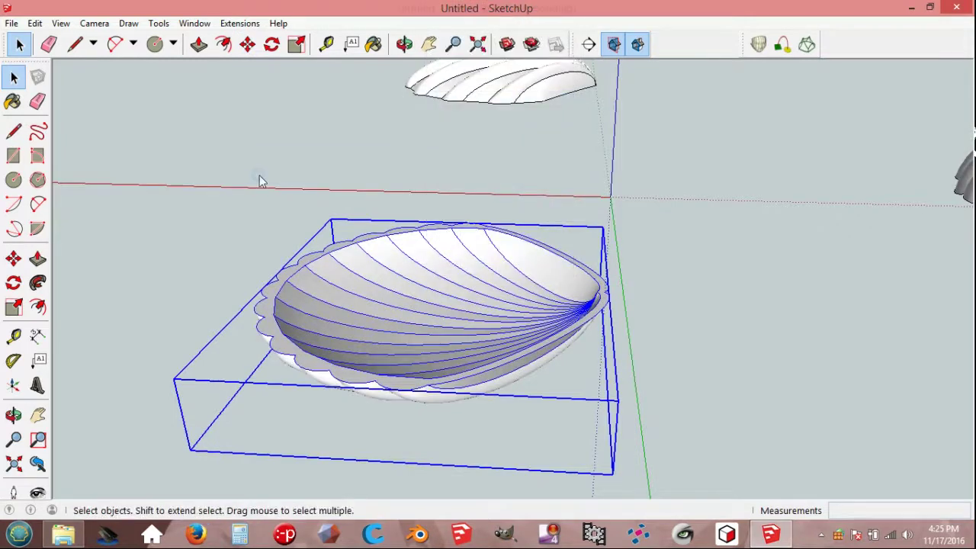
{"action": "left_click", "coordinate": [258, 181]}
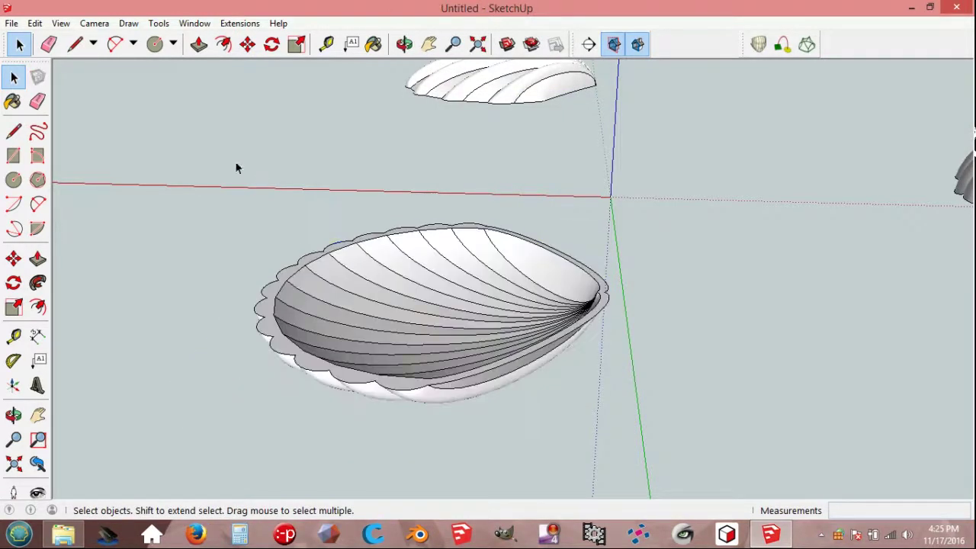
{"action": "left_click", "coordinate": [13, 24]}
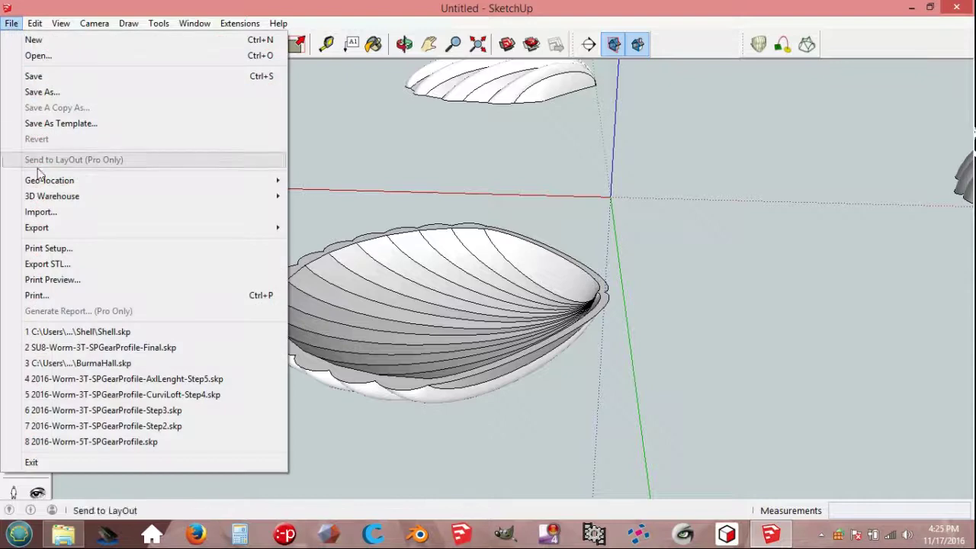
Step: Import ShellDown.png as an image and place it at the origin
{"action": "left_click", "coordinate": [47, 214]}
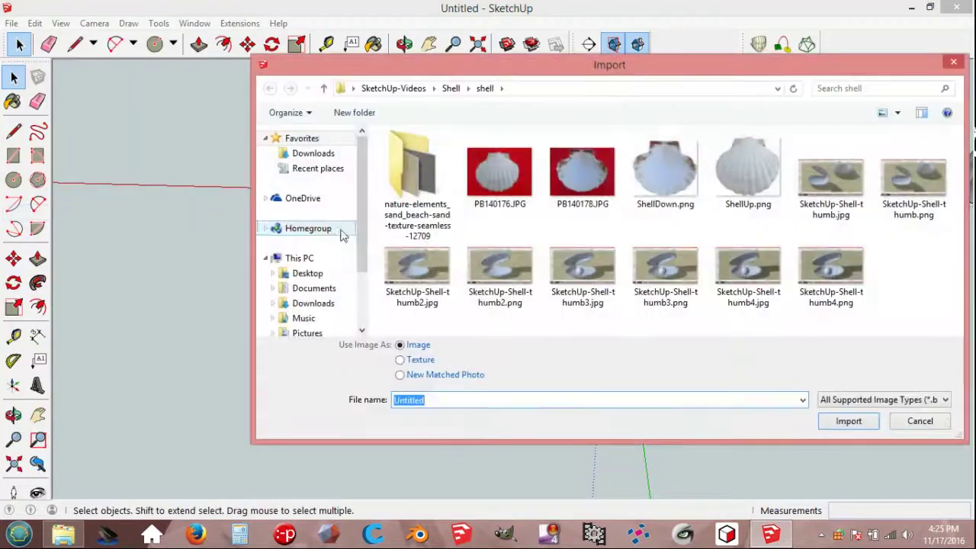
{"action": "left_click", "coordinate": [674, 179]}
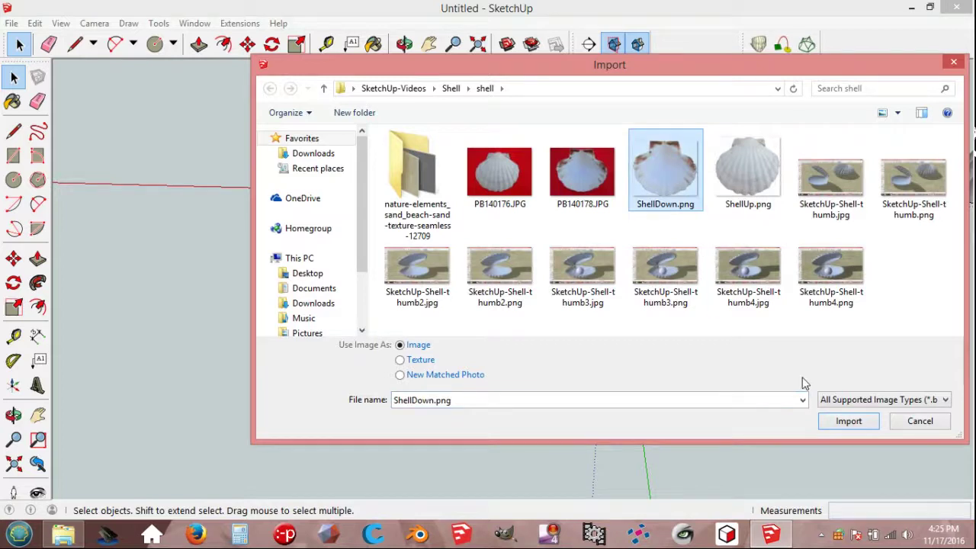
{"action": "left_click", "coordinate": [837, 425]}
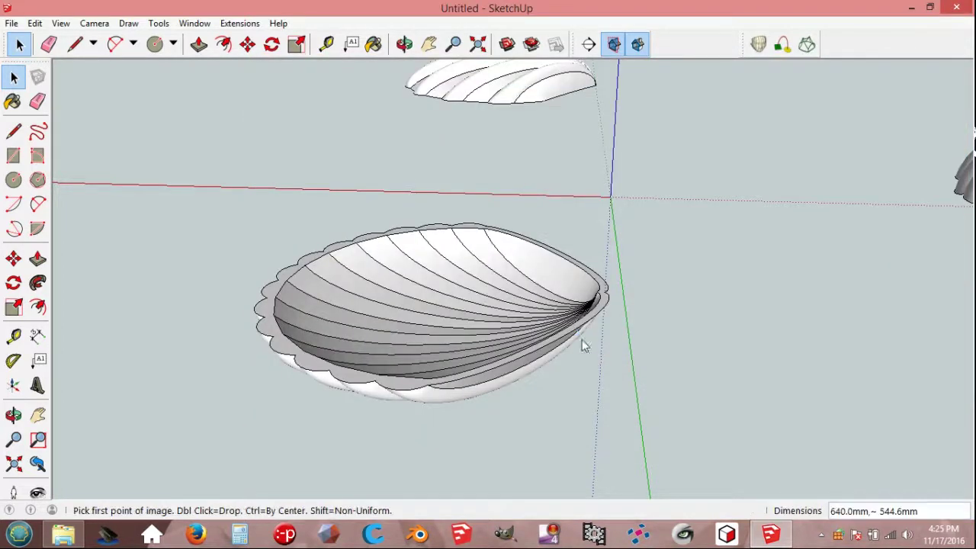
{"action": "left_click", "coordinate": [610, 199]}
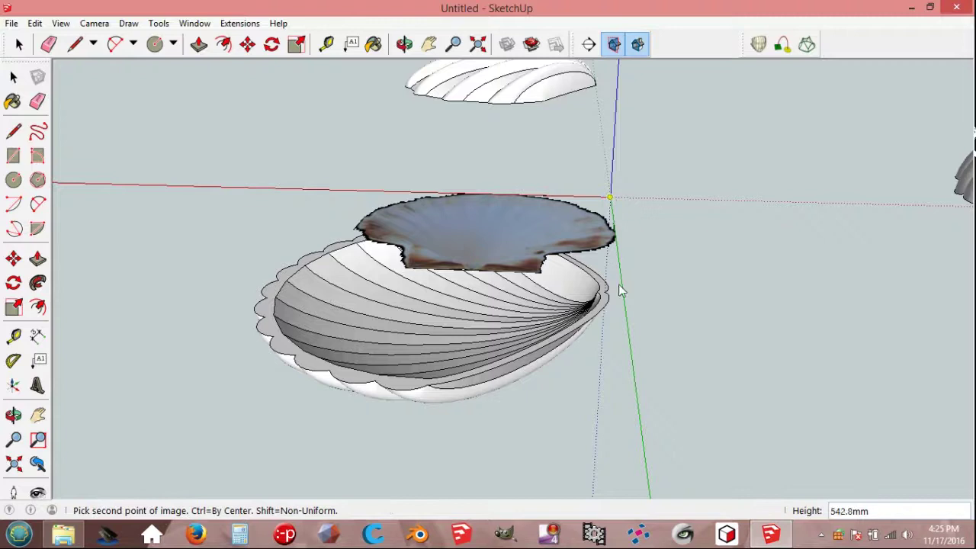
{"action": "left_click", "coordinate": [630, 336]}
{"action": "middle_click_drag", "start_coordinate": [629, 336], "coordinate": [543, 344]}
Step: Rotate the image 90° about the blue axis
{"action": "key", "text": "q"}
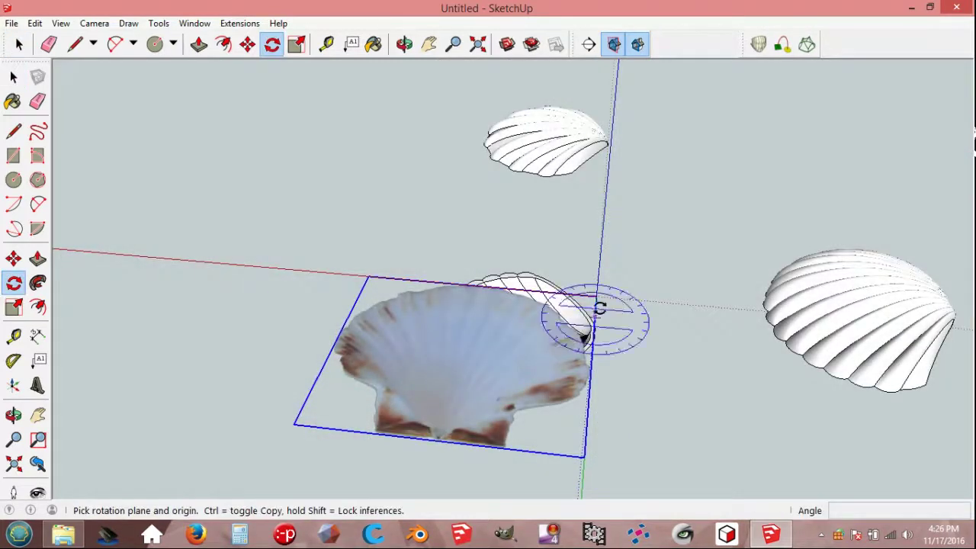
{"action": "left_click_drag", "start_coordinate": [603, 297], "coordinate": [587, 445]}
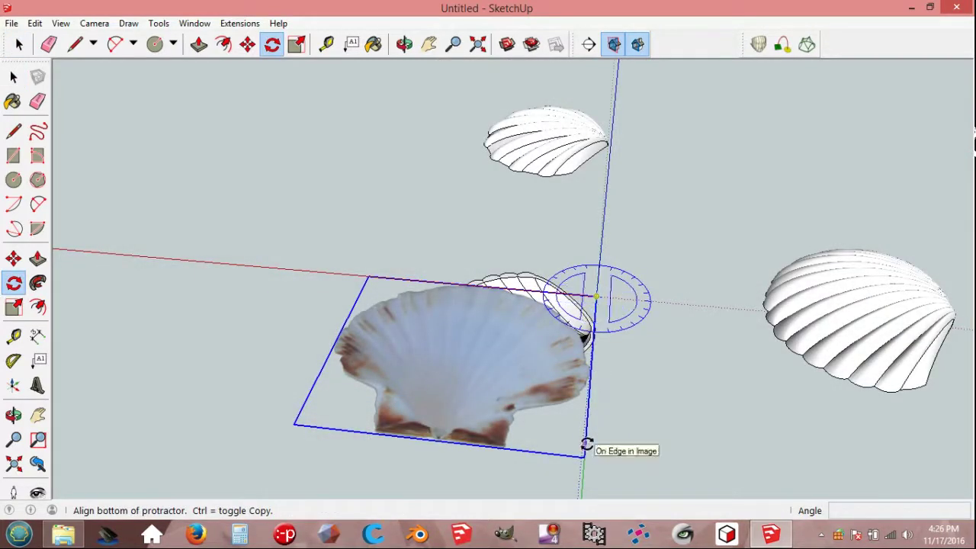
{"action": "left_click", "coordinate": [586, 445]}
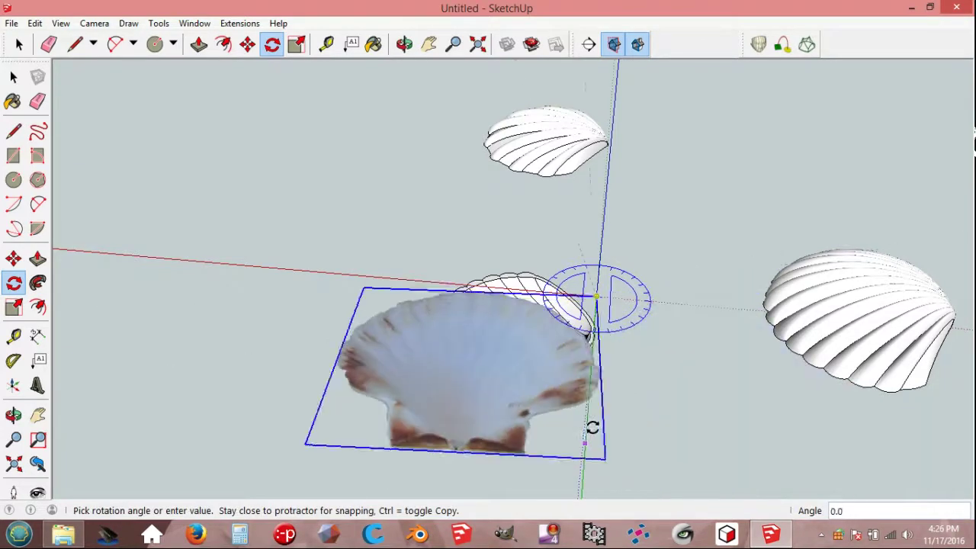
{"action": "left_click", "coordinate": [734, 311]}
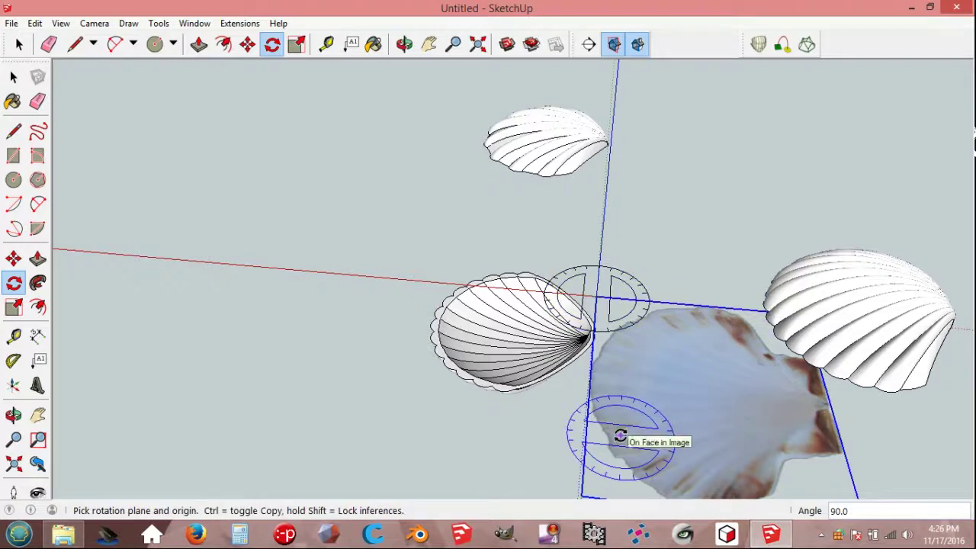
Step: Move the image along red so it overlays the scalloped shell
{"action": "key", "text": "m"}
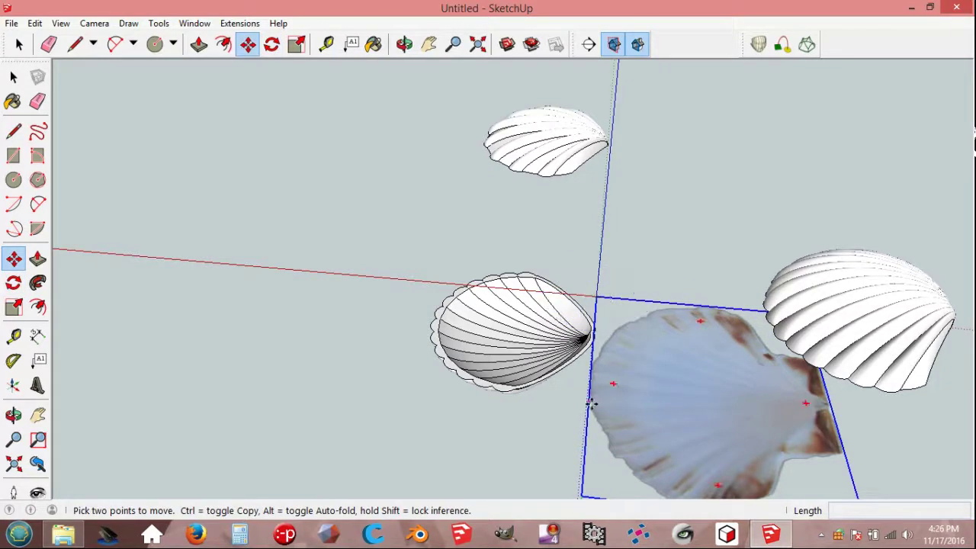
{"action": "left_click", "coordinate": [592, 386]}
{"action": "type", "text": "1000"}
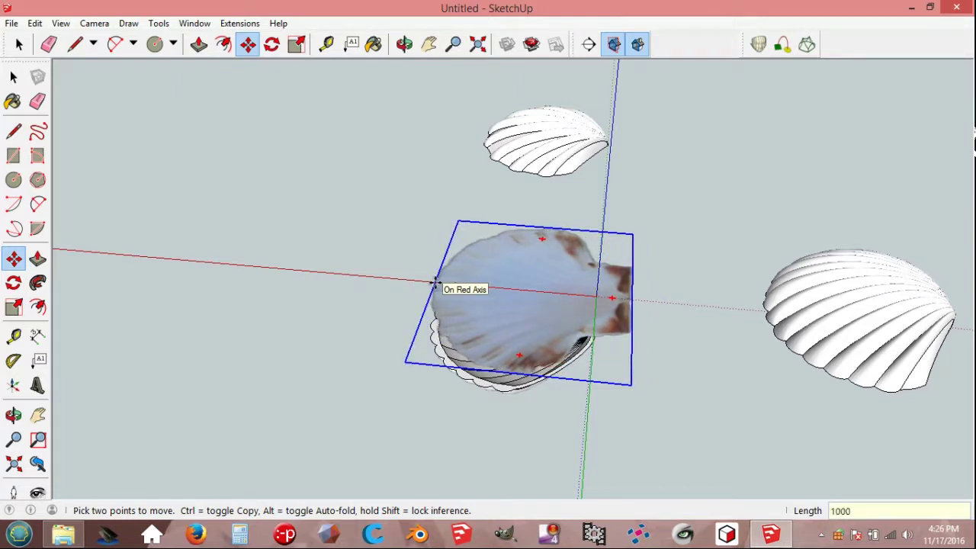
{"action": "key", "text": "Return"}
{"action": "key", "text": "space"}
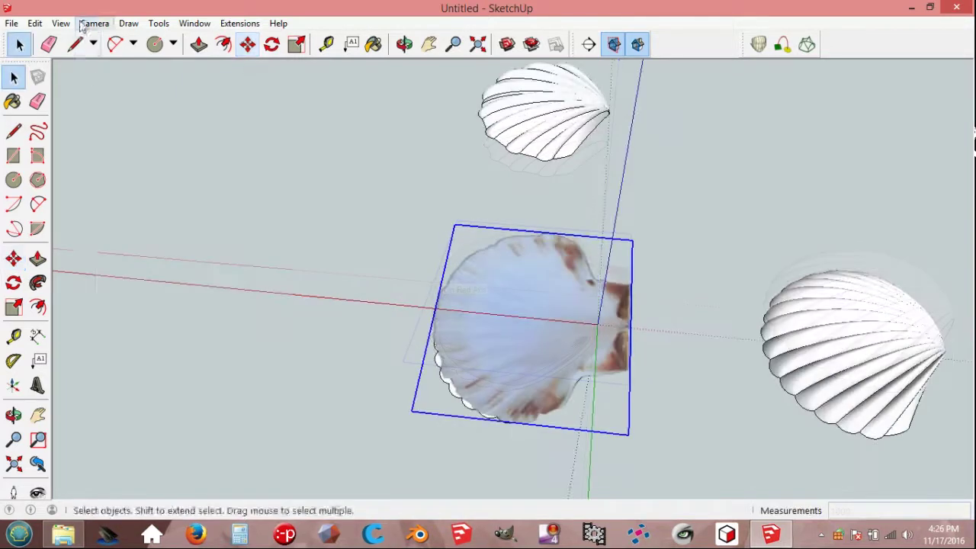
Step: Check the shell from the Top view, then explode the placed photo into a textured face
{"action": "left_click", "coordinate": [94, 23]}
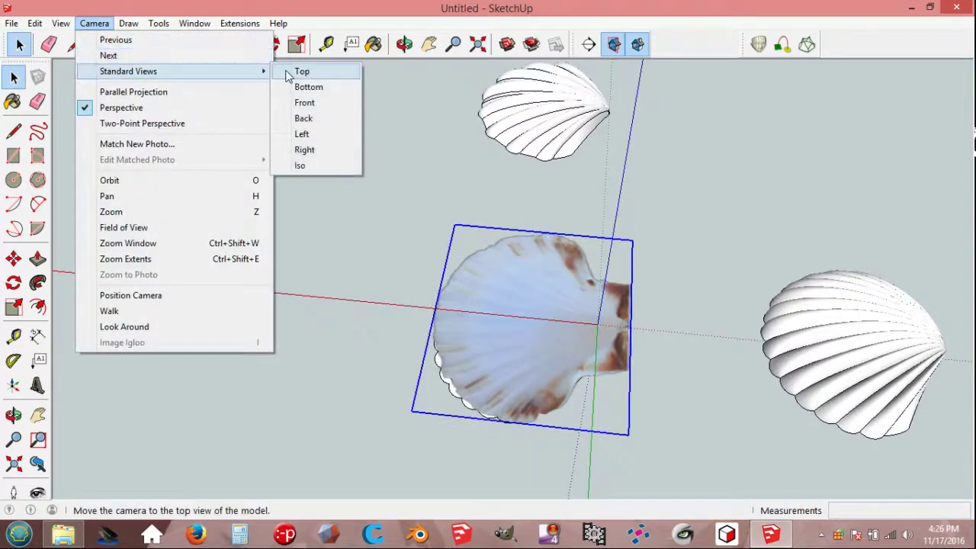
{"action": "mouse_move", "coordinate": [128, 71]}
{"action": "left_click", "coordinate": [284, 71]}
{"action": "key", "text": "h"}
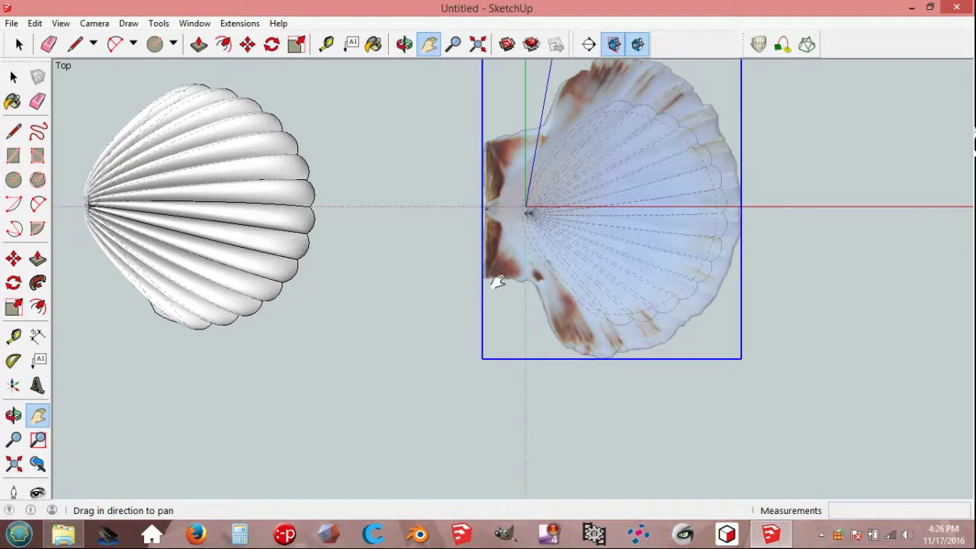
{"action": "middle_click_drag", "start_coordinate": [614, 296], "coordinate": [688, 219]}
{"action": "key", "text": "space"}
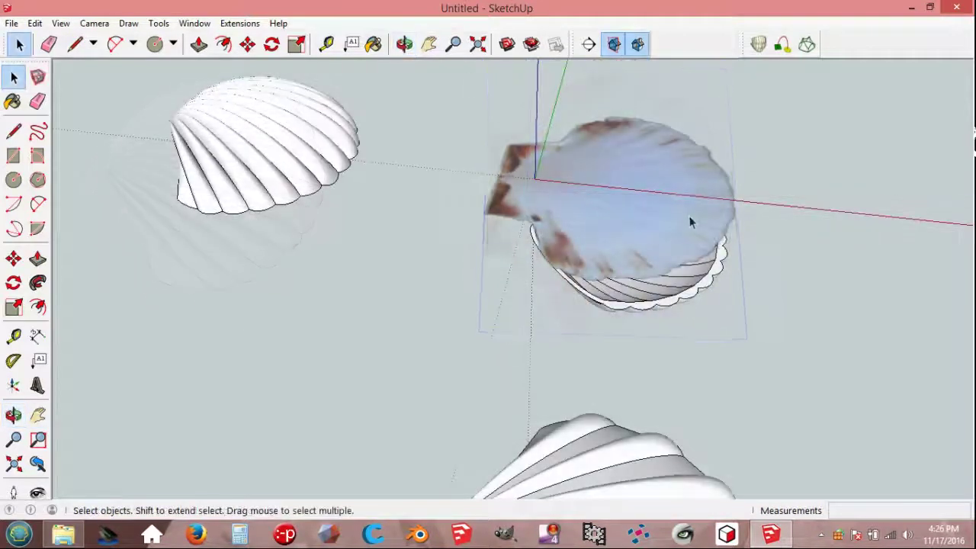
{"action": "right_click", "coordinate": [689, 216]}
{"action": "left_click", "coordinate": [731, 278]}
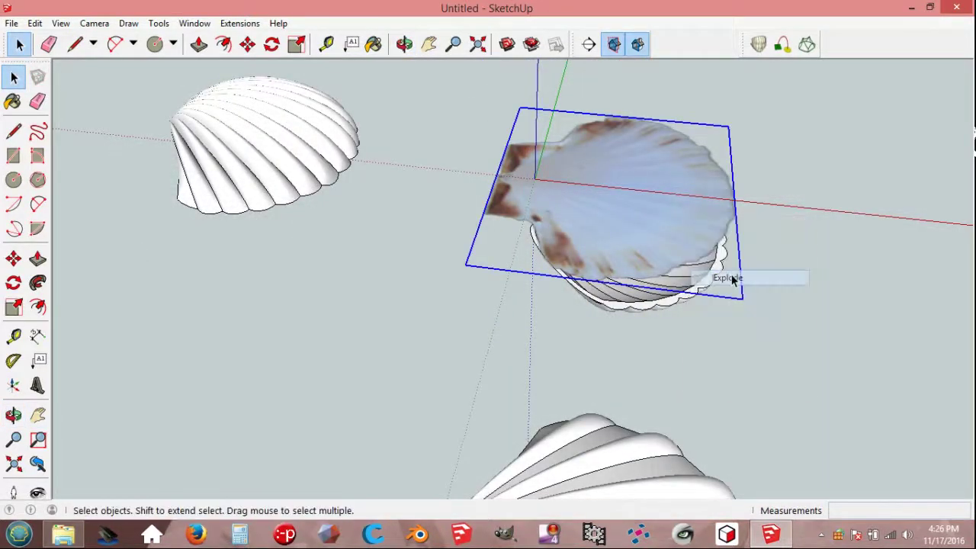
{"action": "left_click", "coordinate": [488, 304]}
{"action": "mouse_move", "coordinate": [538, 298]}
{"action": "middle_mouse_down"}
{"action": "mouse_move", "coordinate": [752, 240]}
{"action": "mouse_move", "coordinate": [582, 206]}
{"action": "middle_mouse_up"}
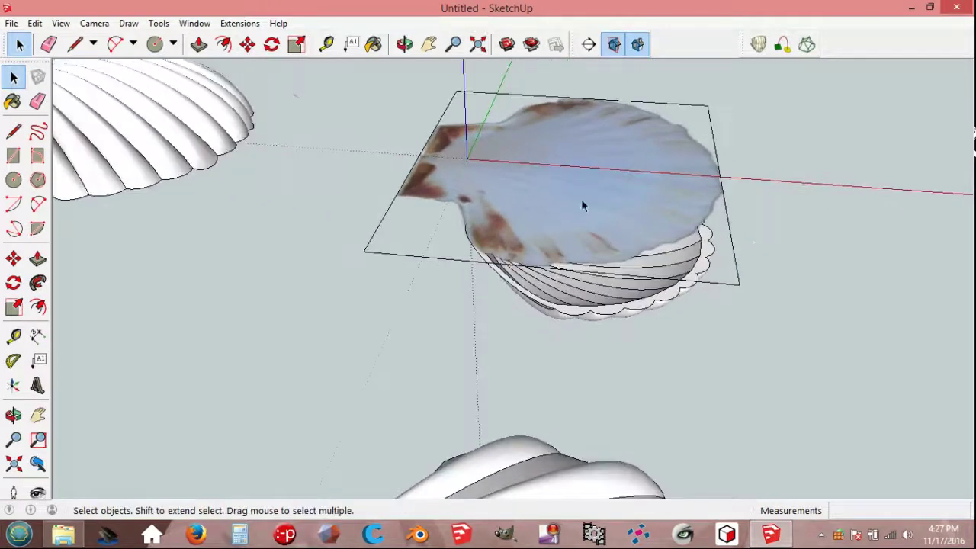
Step: Sample the ShellDown material from the photo face with the Paint Bucket eyedropper
{"action": "left_click", "coordinate": [12, 101]}
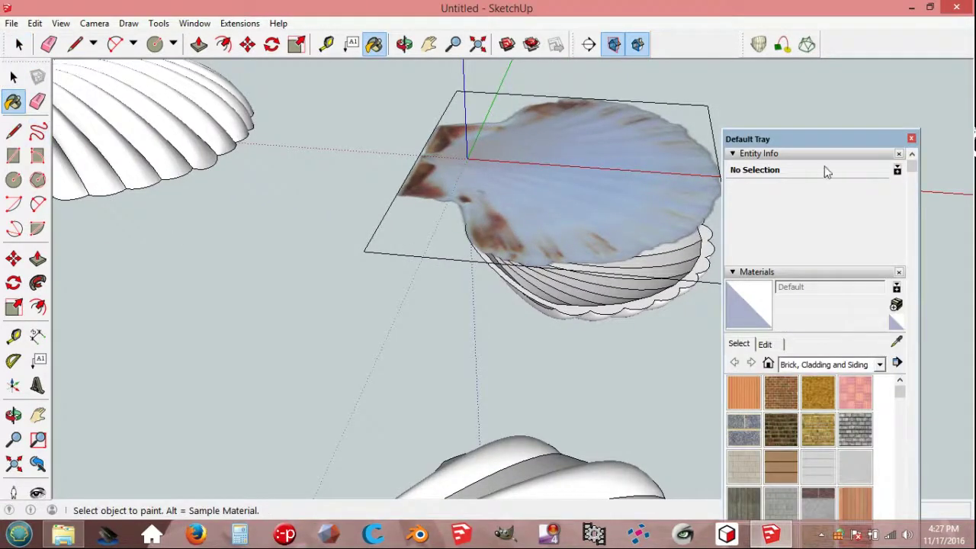
{"action": "left_click_drag", "start_coordinate": [821, 139], "coordinate": [863, 78]}
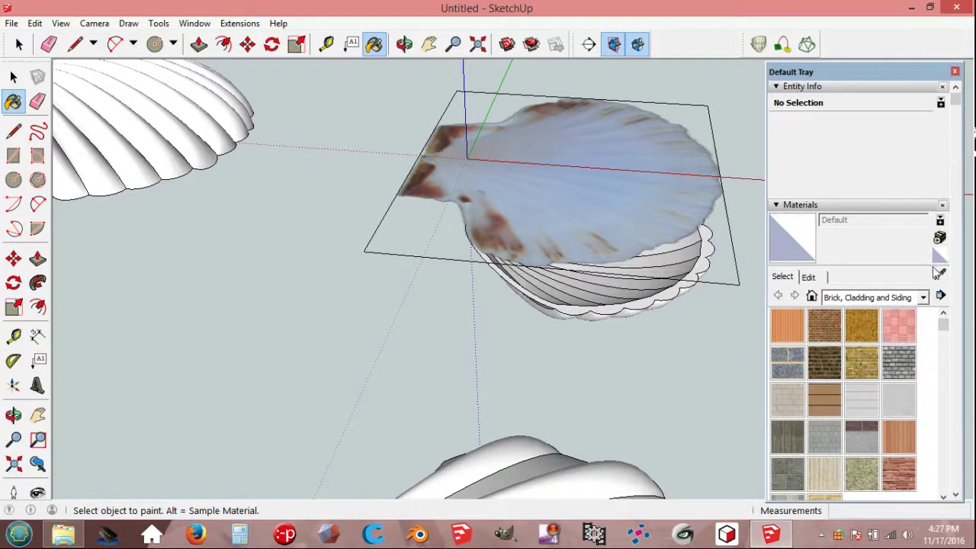
{"action": "left_click", "coordinate": [942, 274]}
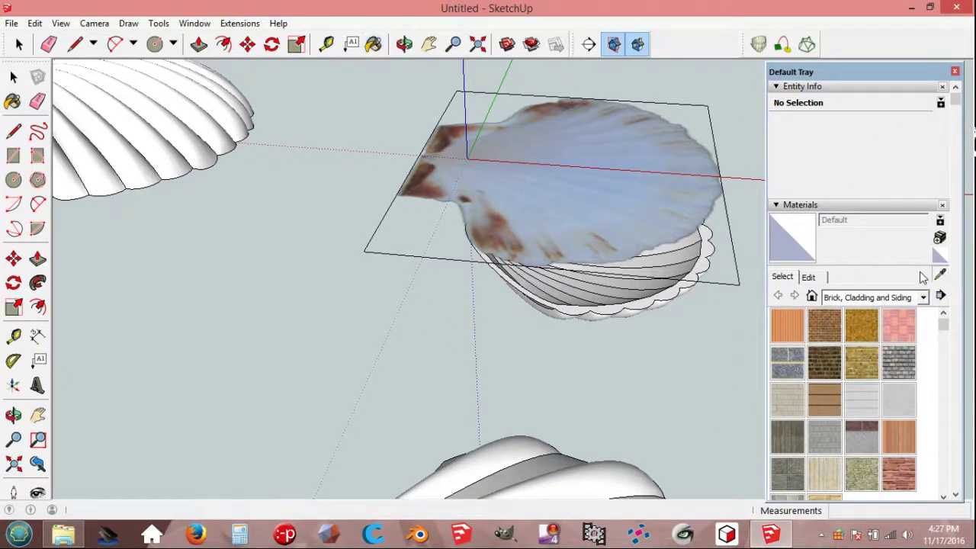
{"action": "left_click", "coordinate": [640, 208]}
Step: Paint four narrow inner strips of the lower shell with ShellDown
{"action": "scroll", "coordinate": [645, 274], "scroll_direction": "up", "scroll_amount": 2}
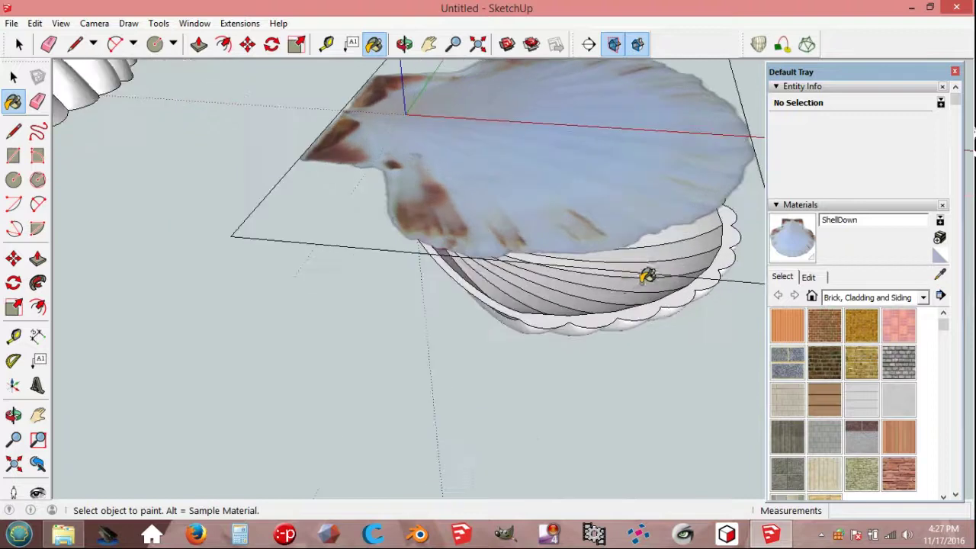
{"action": "scroll", "coordinate": [559, 297], "scroll_direction": "up", "scroll_amount": 2}
{"action": "scroll", "coordinate": [434, 275], "scroll_direction": "up", "scroll_amount": 2}
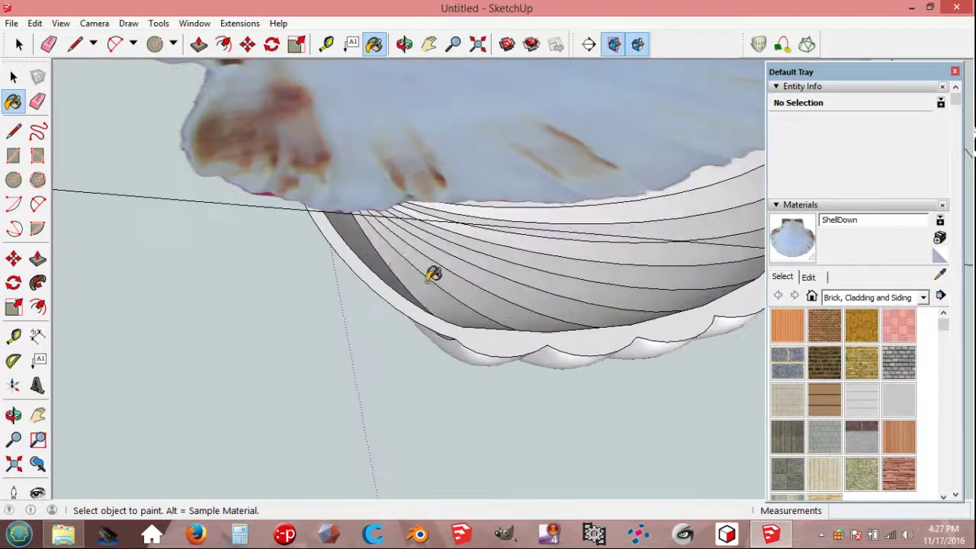
{"action": "left_click", "coordinate": [382, 255]}
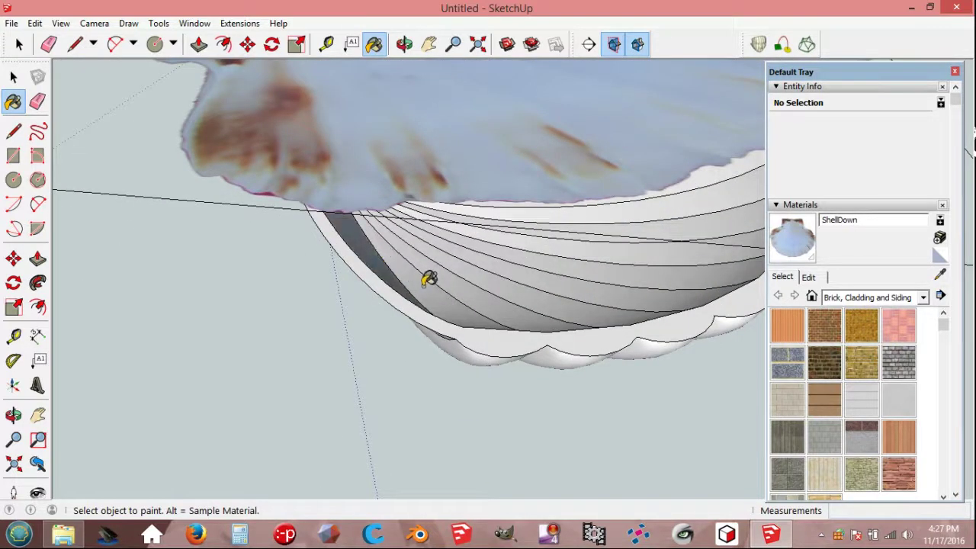
{"action": "left_click", "coordinate": [467, 289]}
{"action": "left_click", "coordinate": [488, 291]}
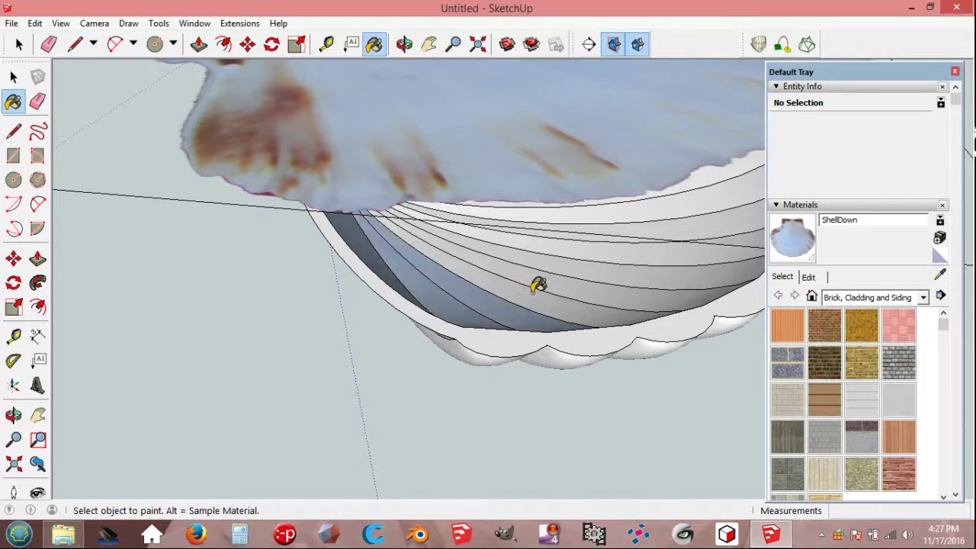
{"action": "left_click", "coordinate": [536, 288]}
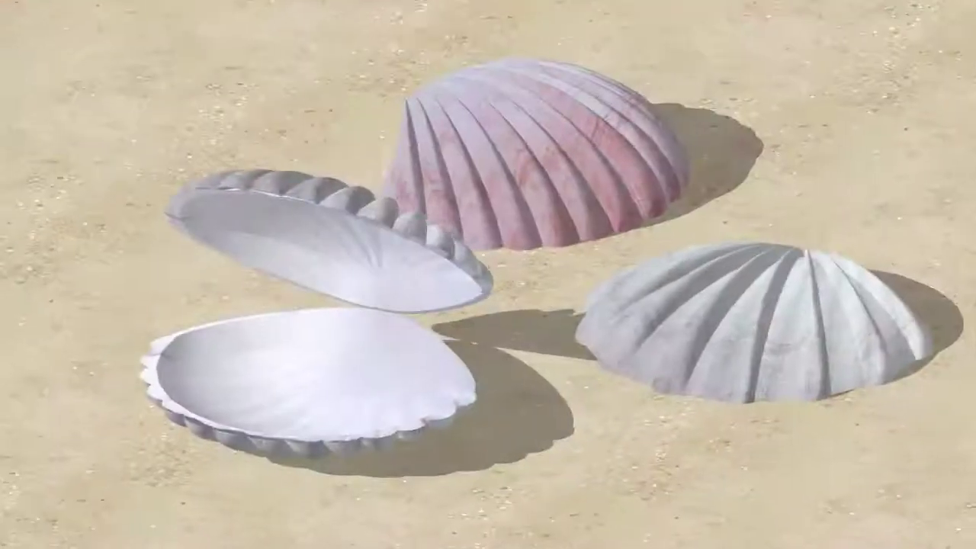